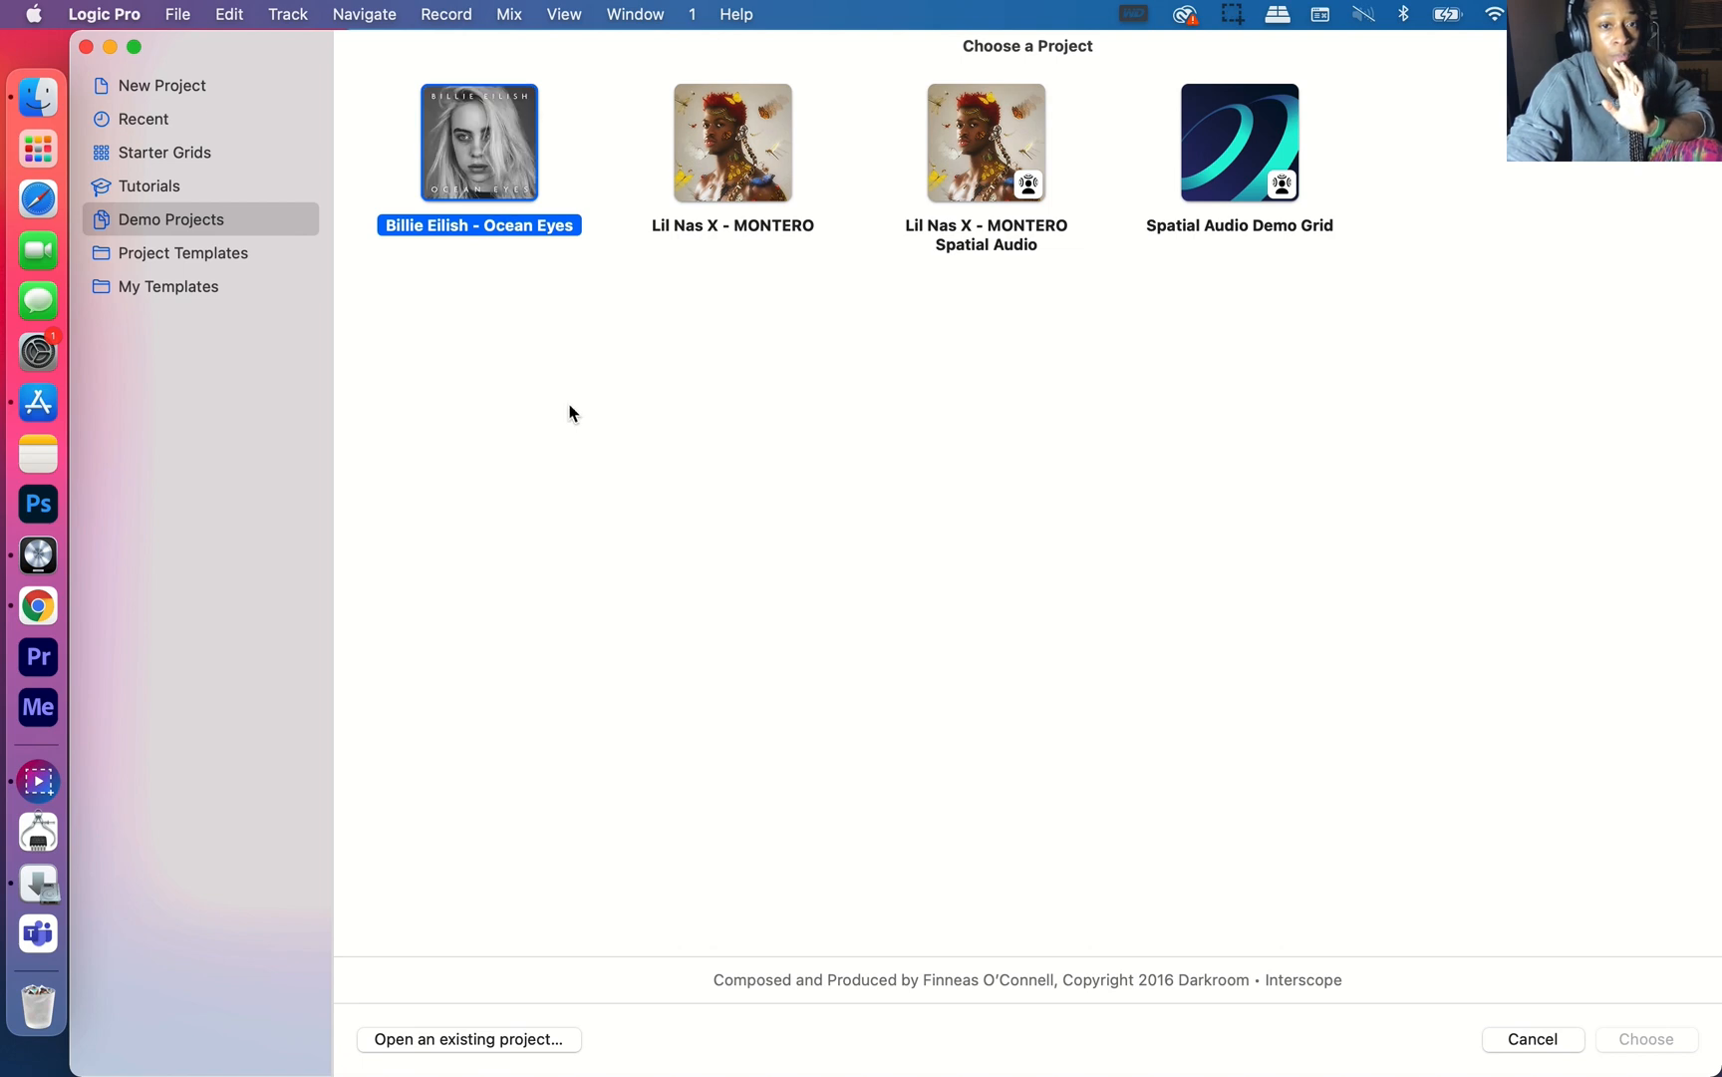
Step: Look through the Project Templates and My Templates categories, then return to the demo projects
left_click(201, 256)
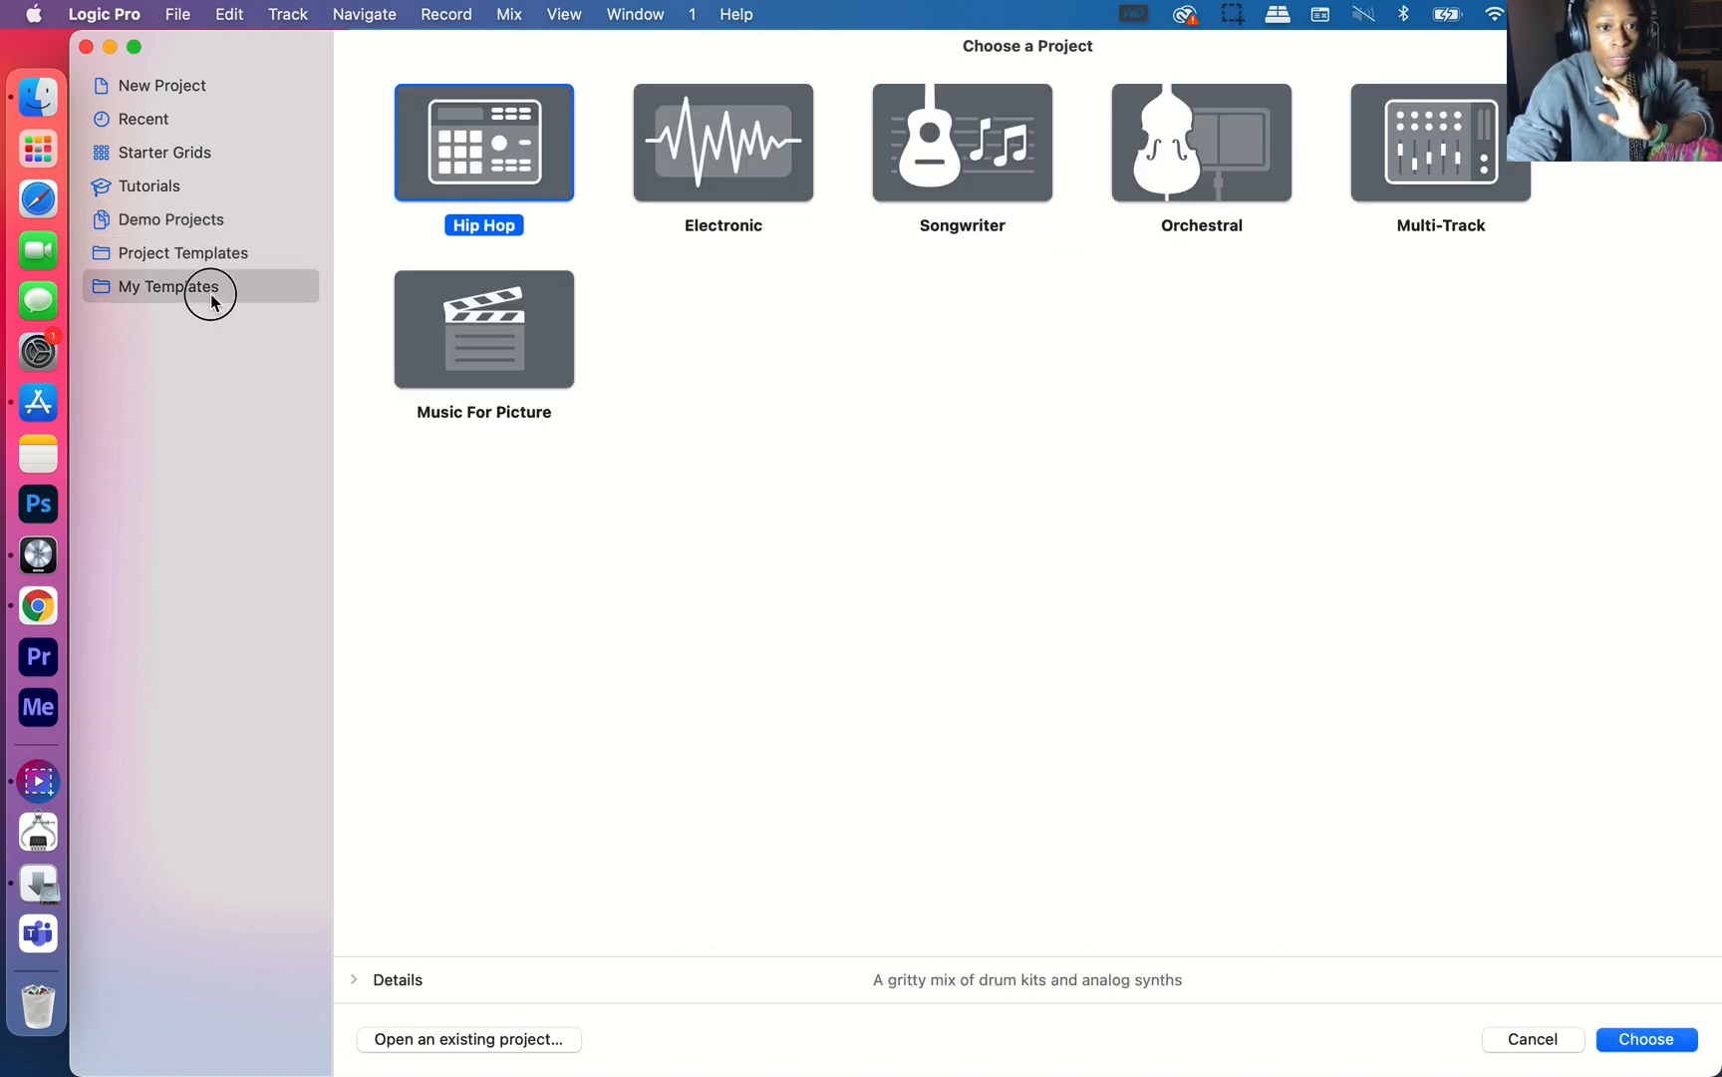
left_click(210, 293)
left_click(204, 259)
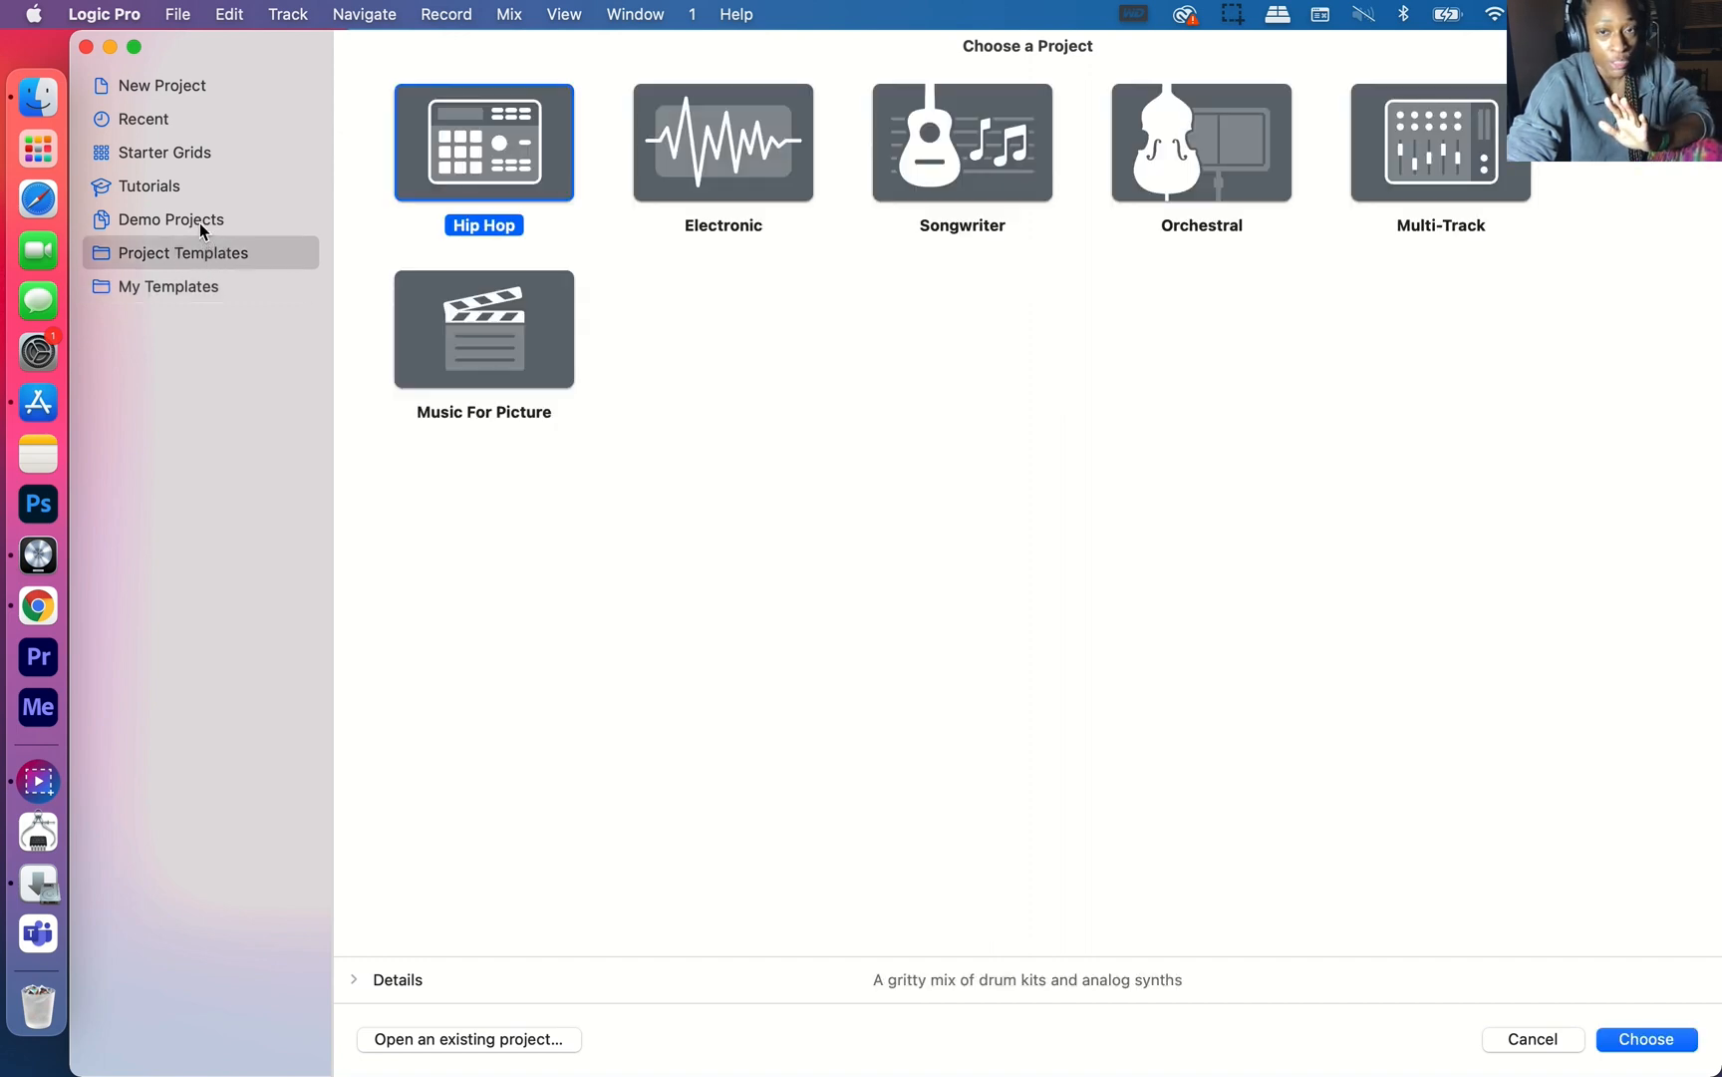
left_click(200, 226)
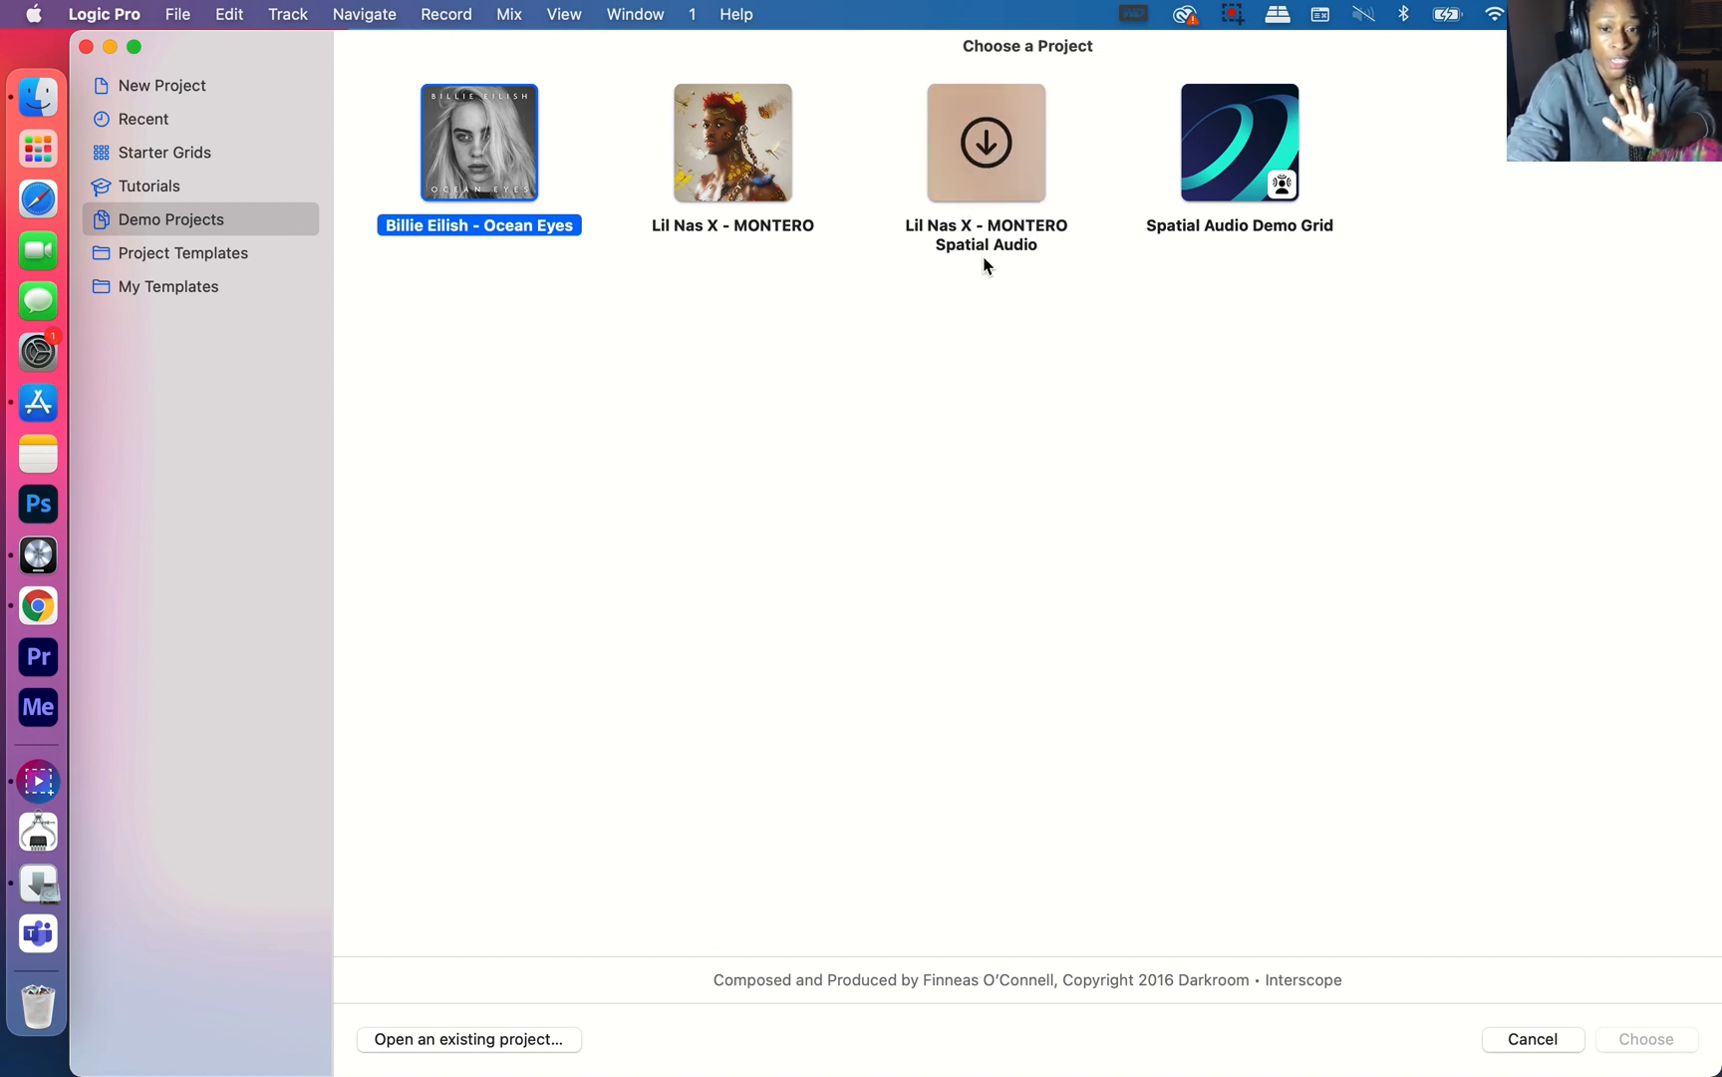
Step: Open the Lil Nas X - MONTERO Spatial Audio demo project and hide its project notes
left_click(1229, 156)
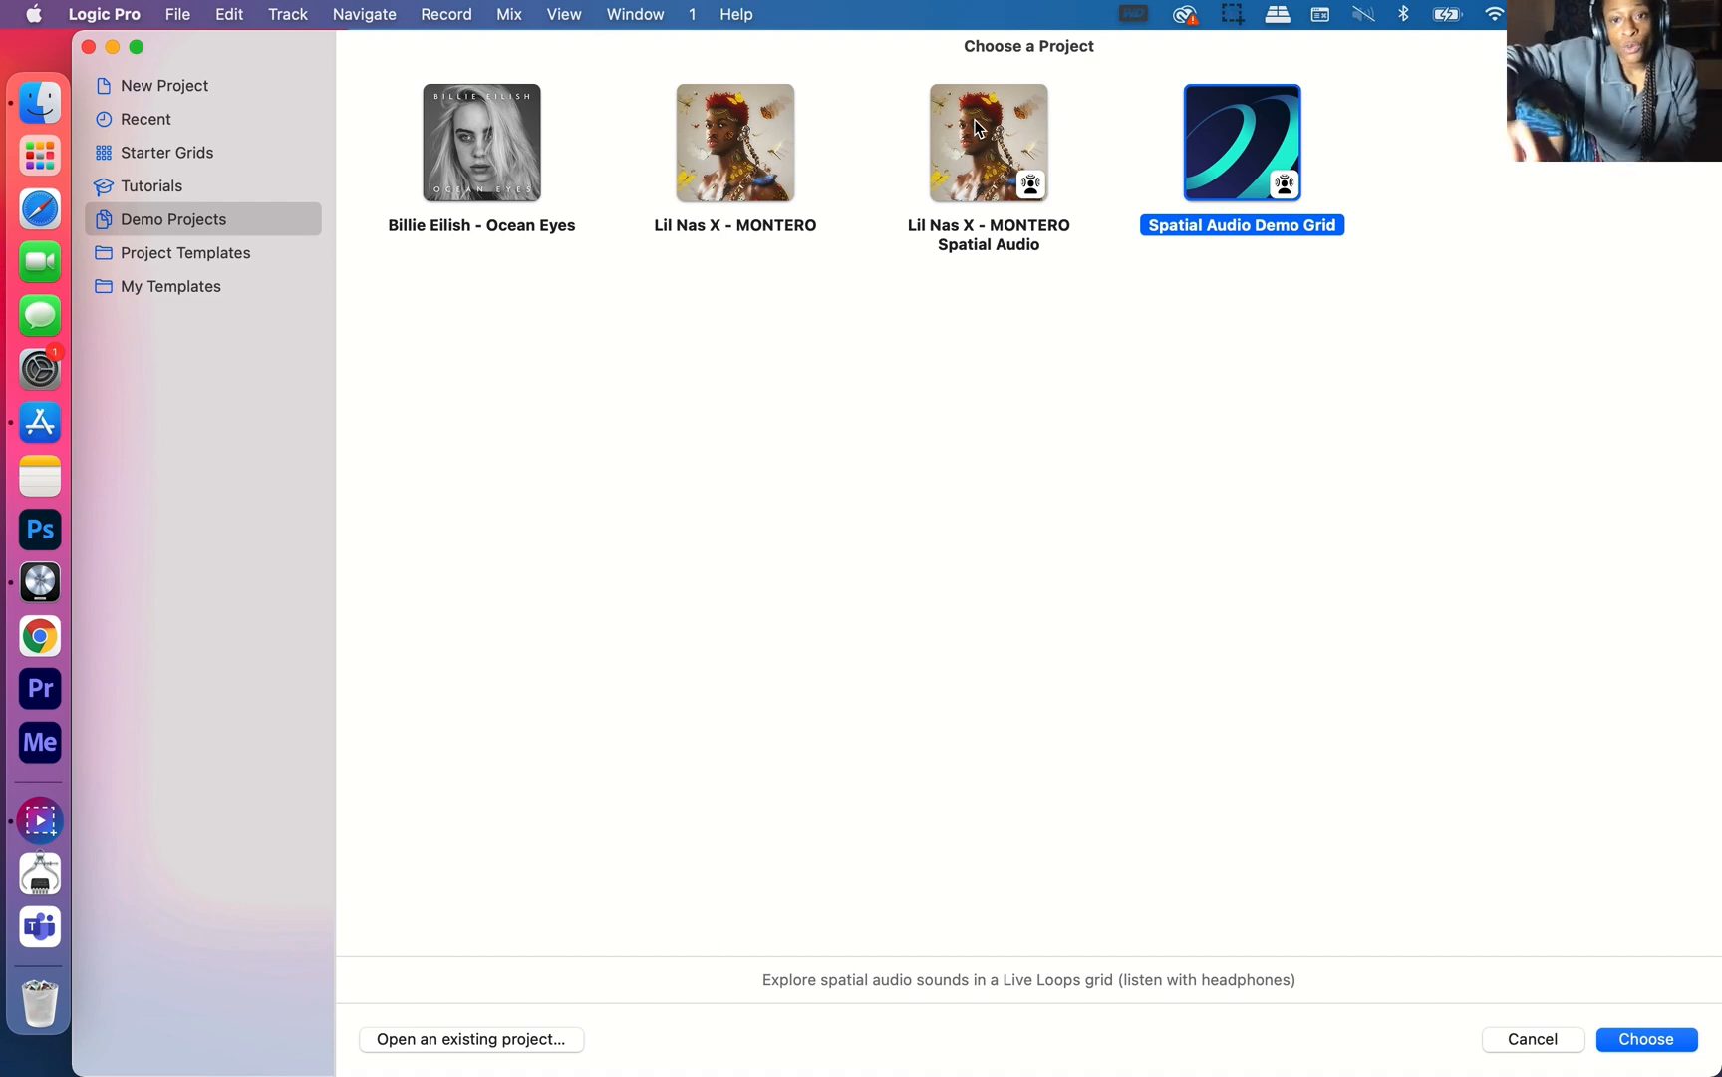
mouse_move(710, 130)
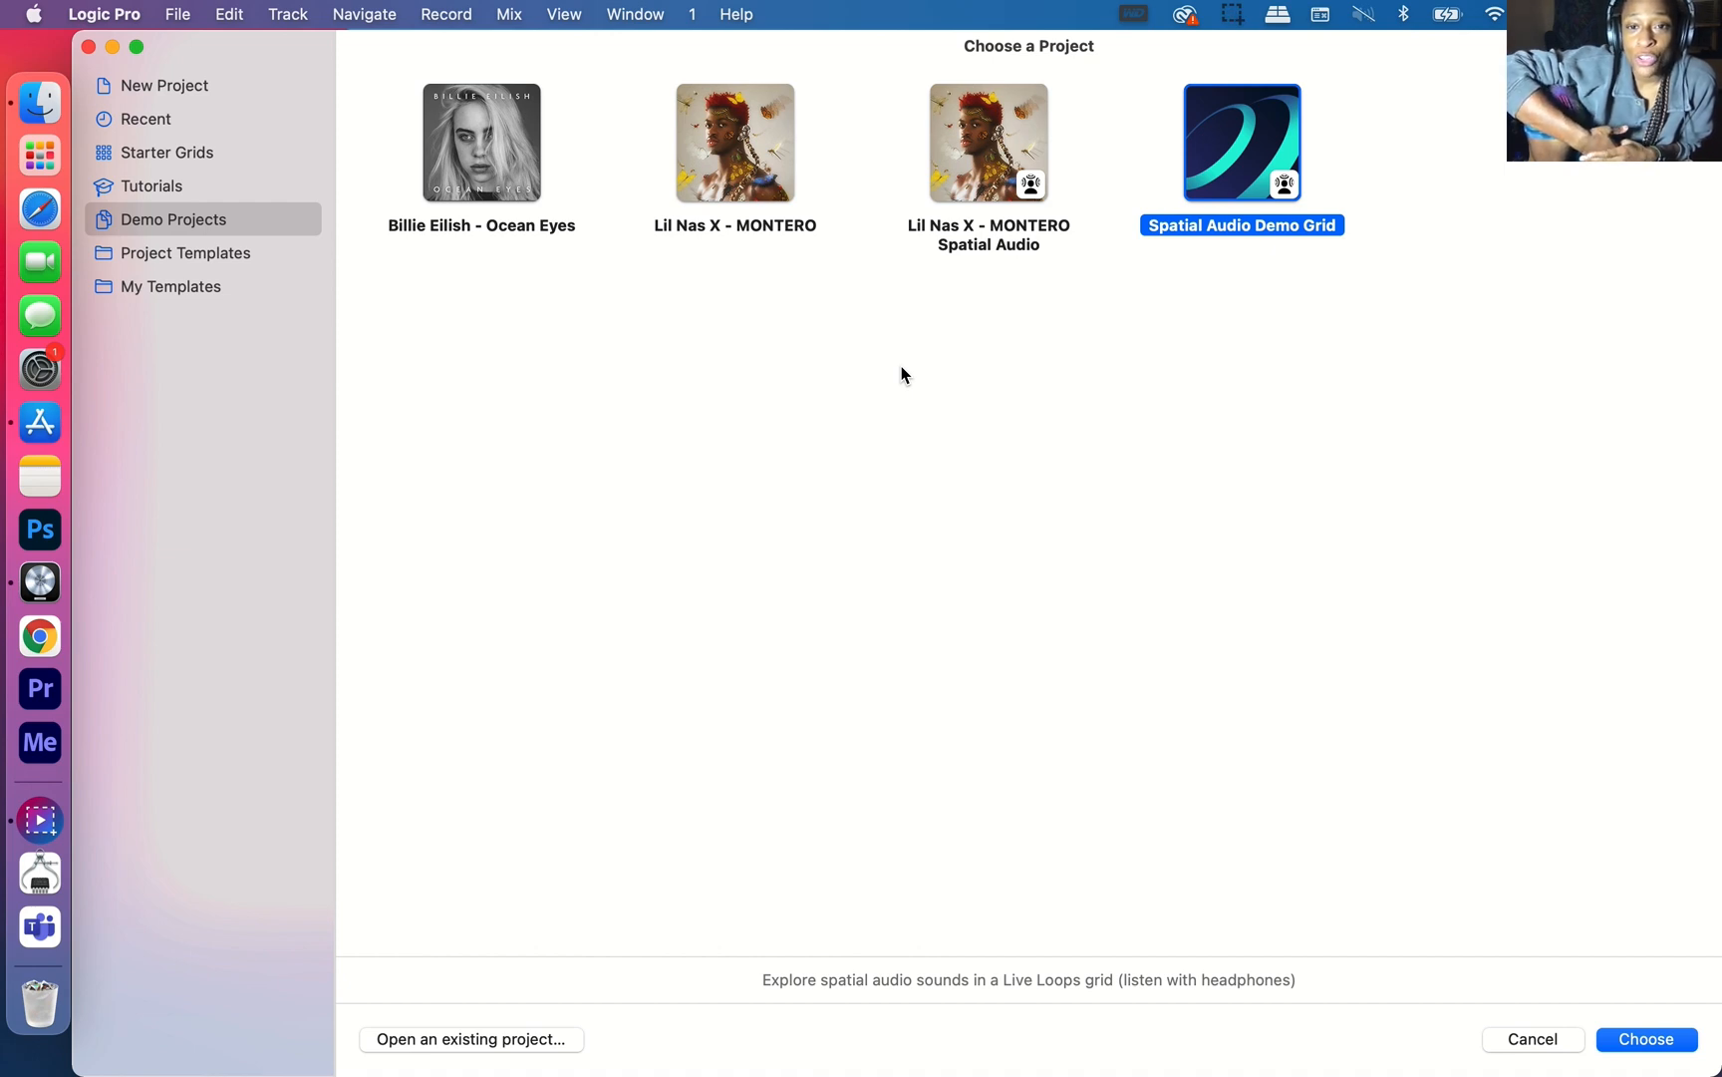
left_click(978, 137)
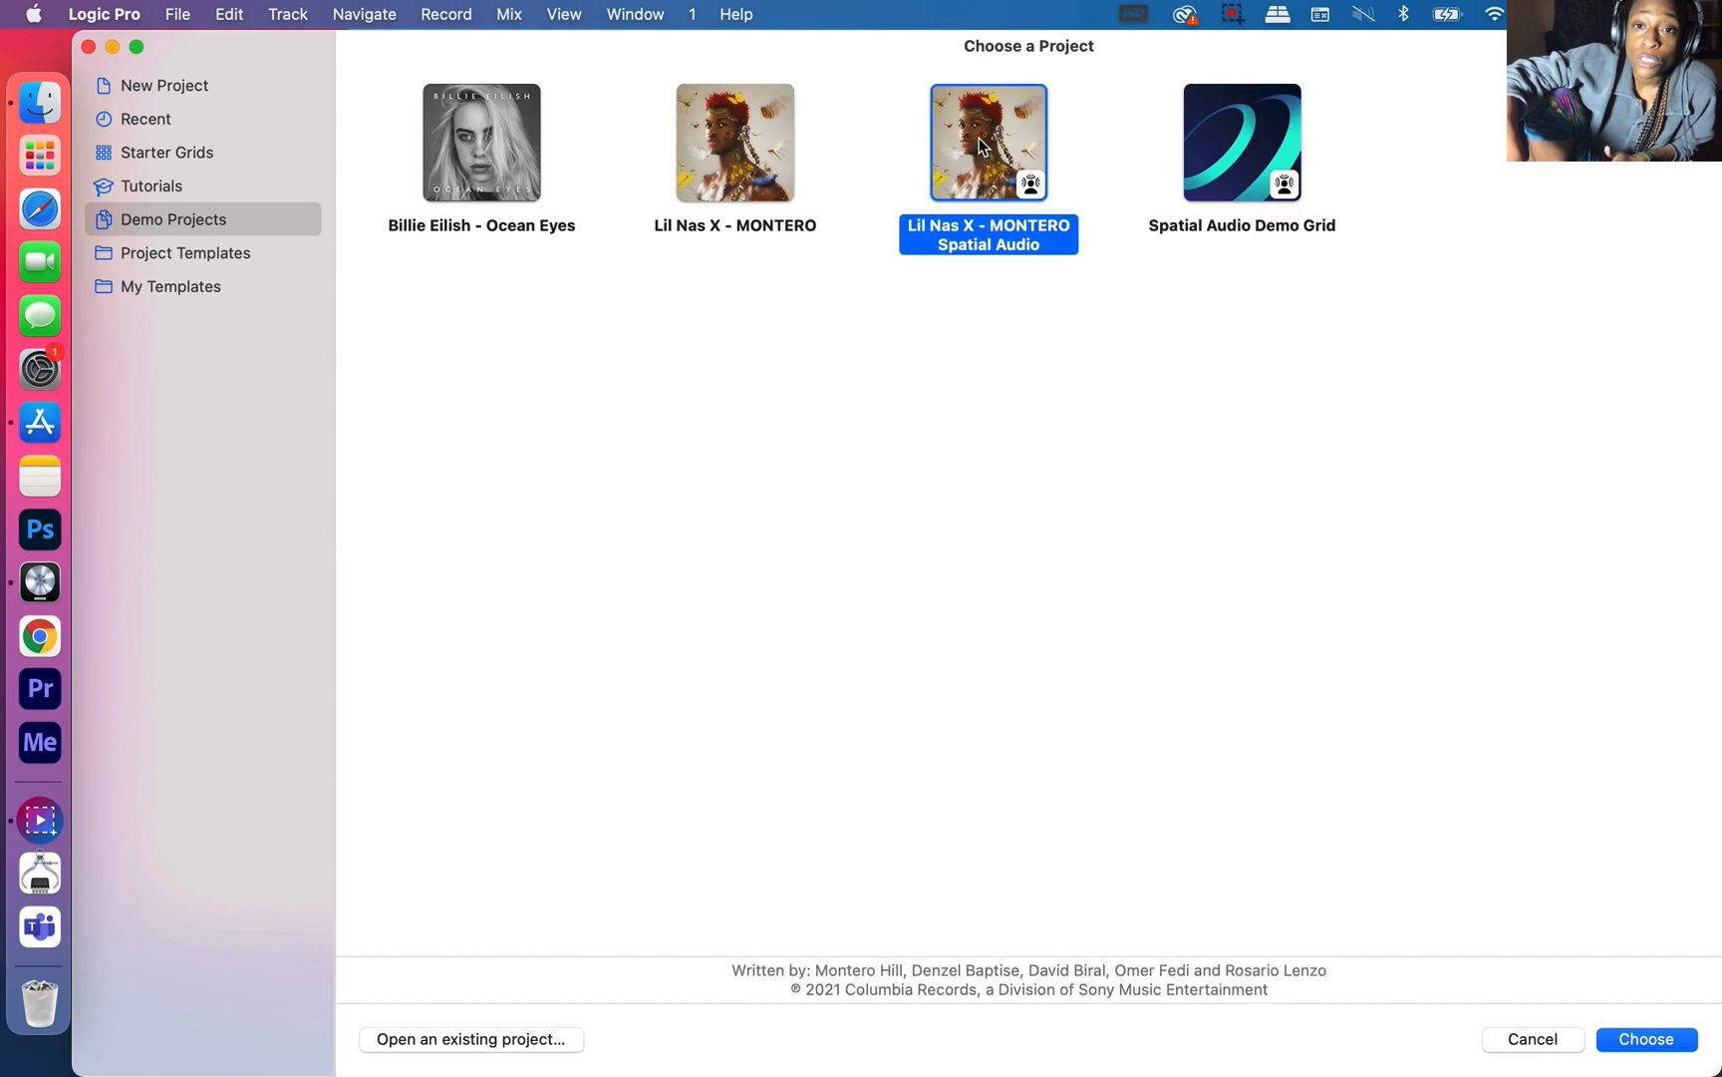
left_click(1675, 1042)
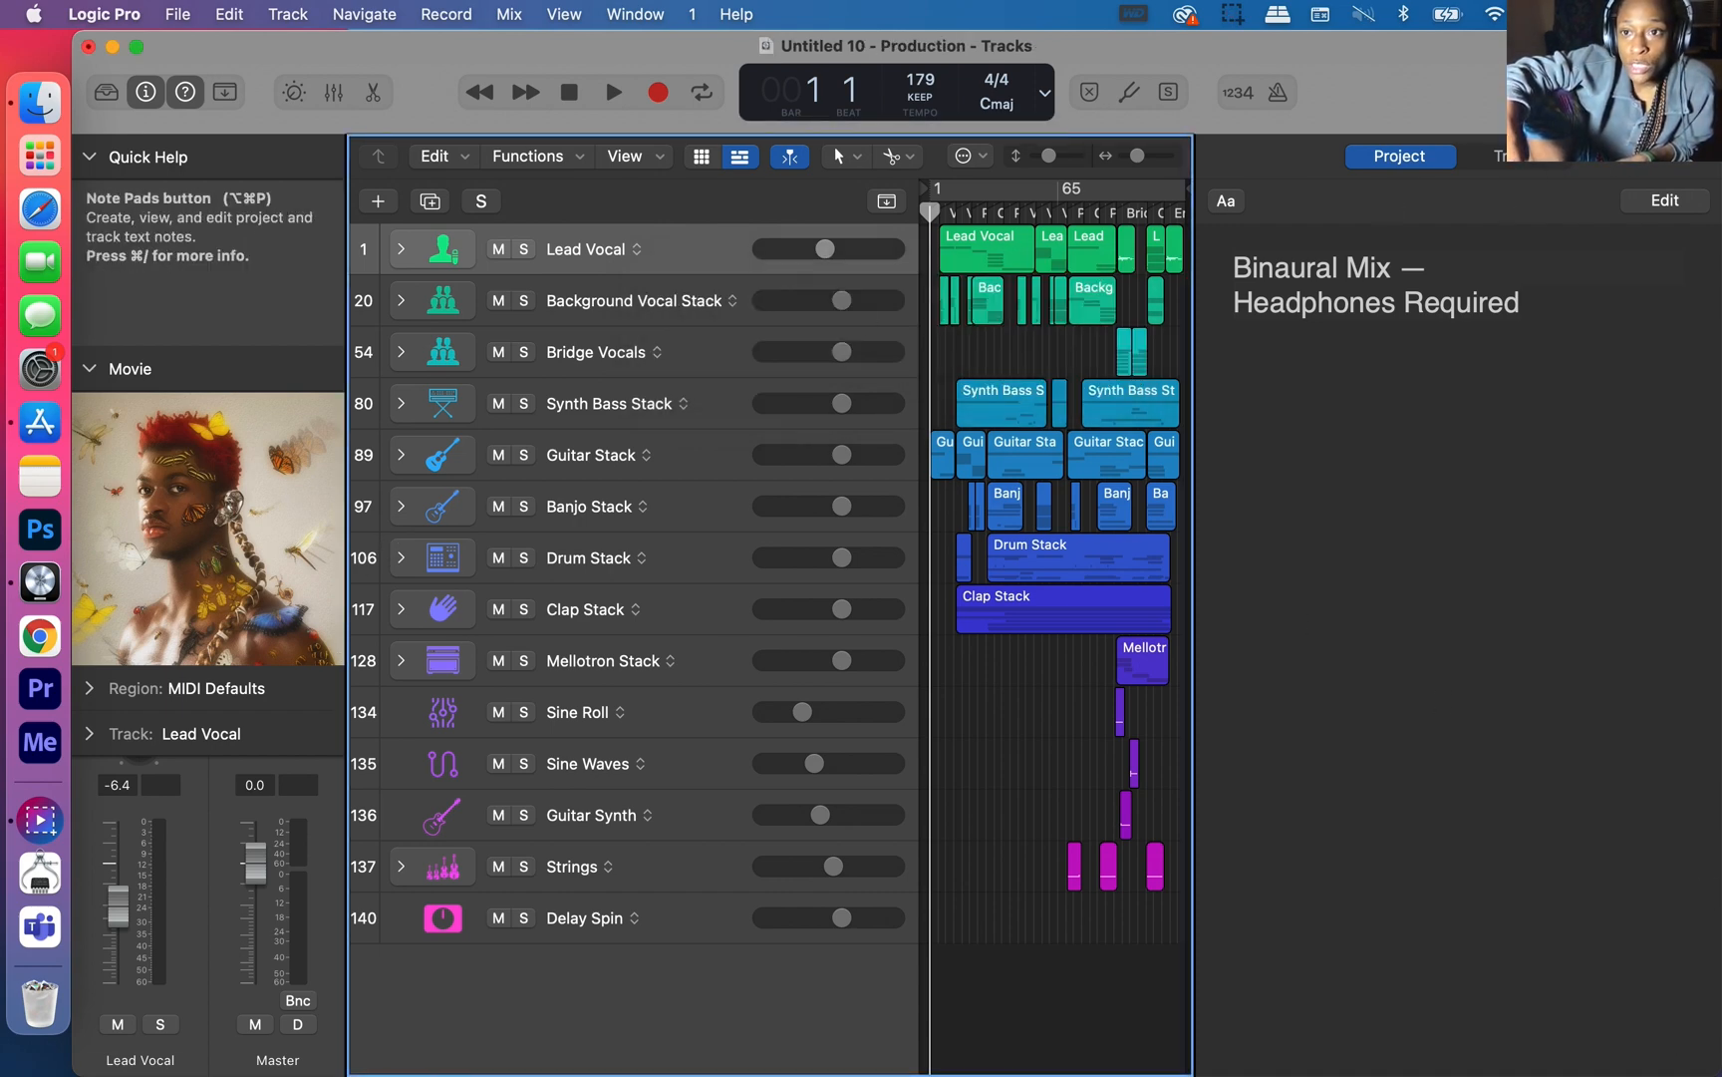
left_click(1609, 92)
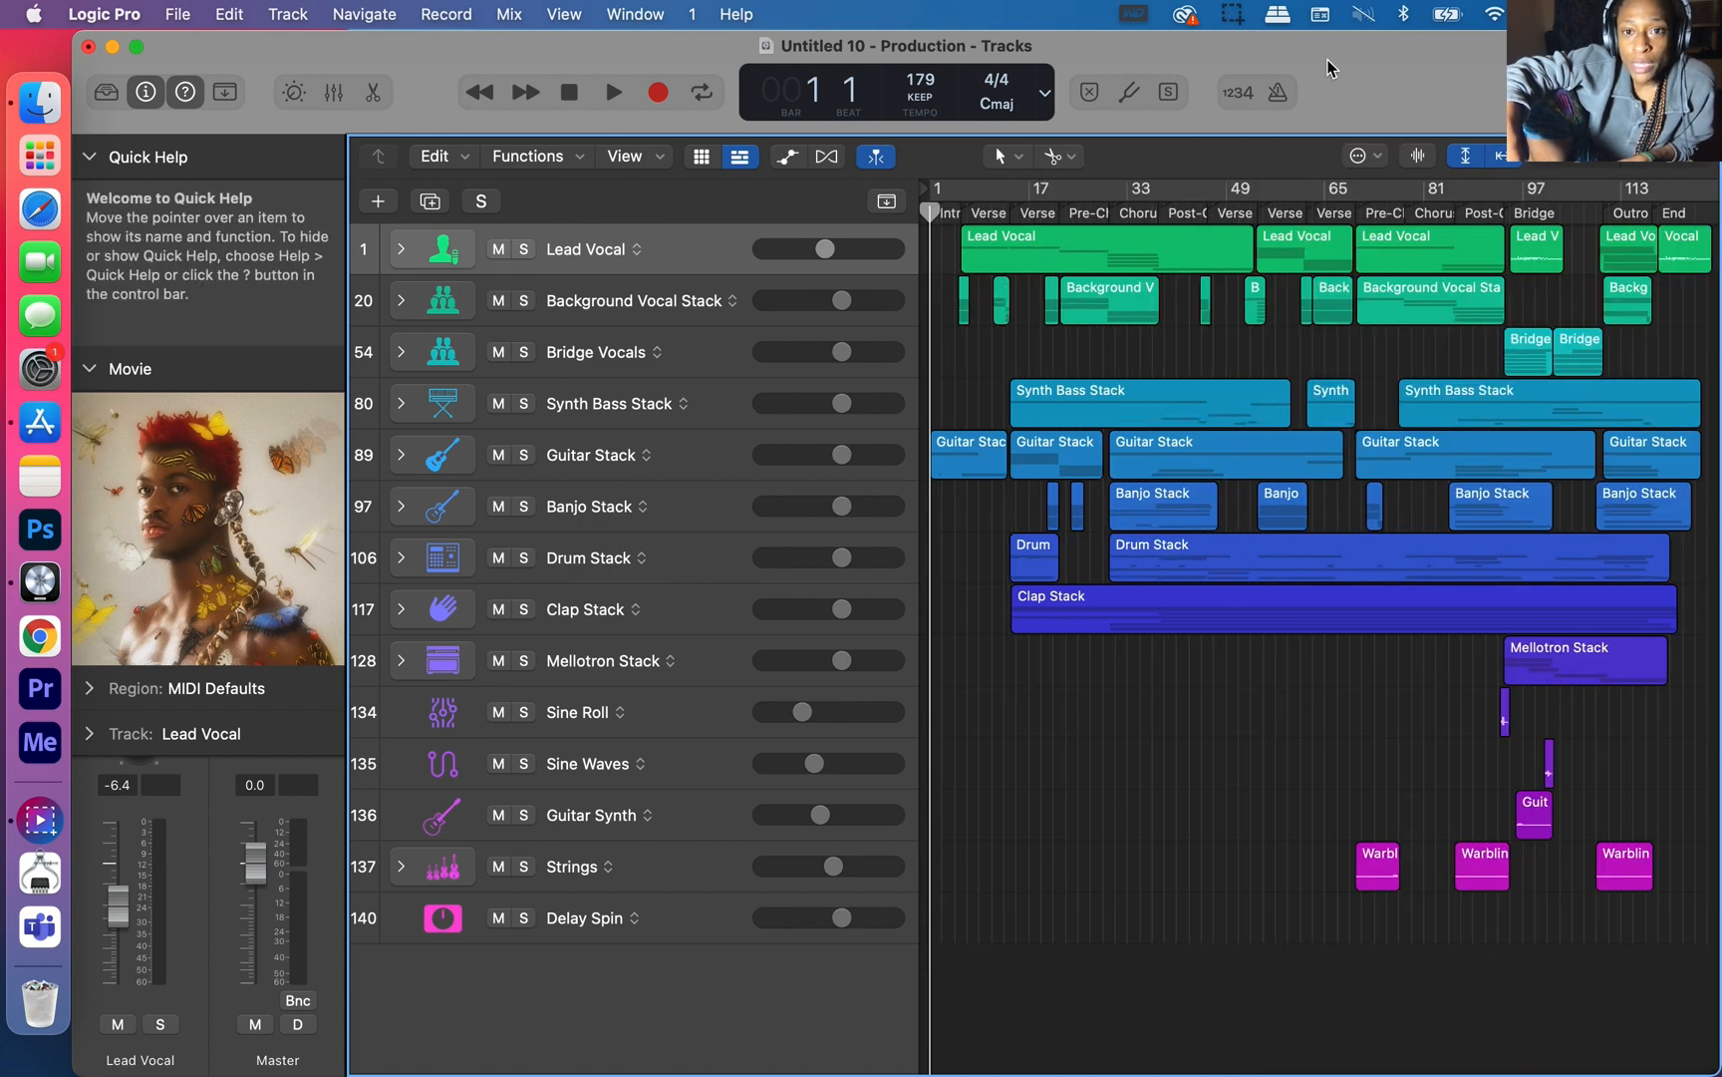
left_click(1046, 90)
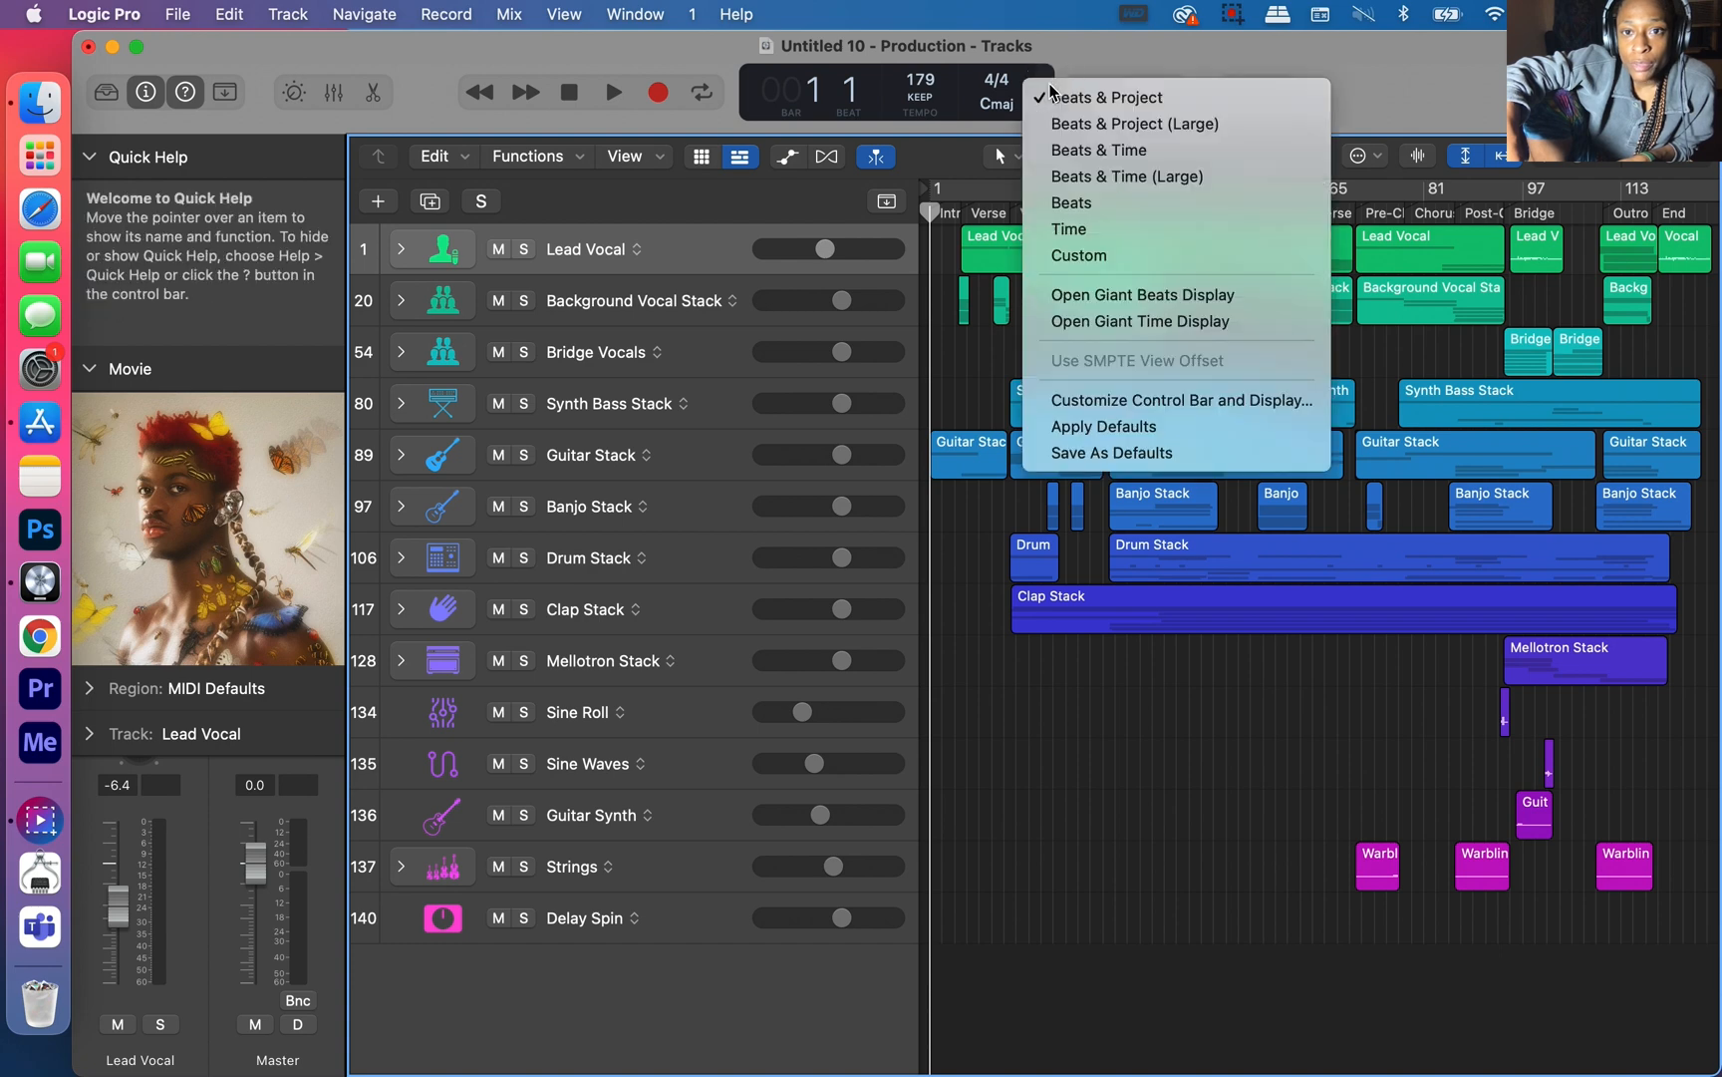
left_click(1167, 255)
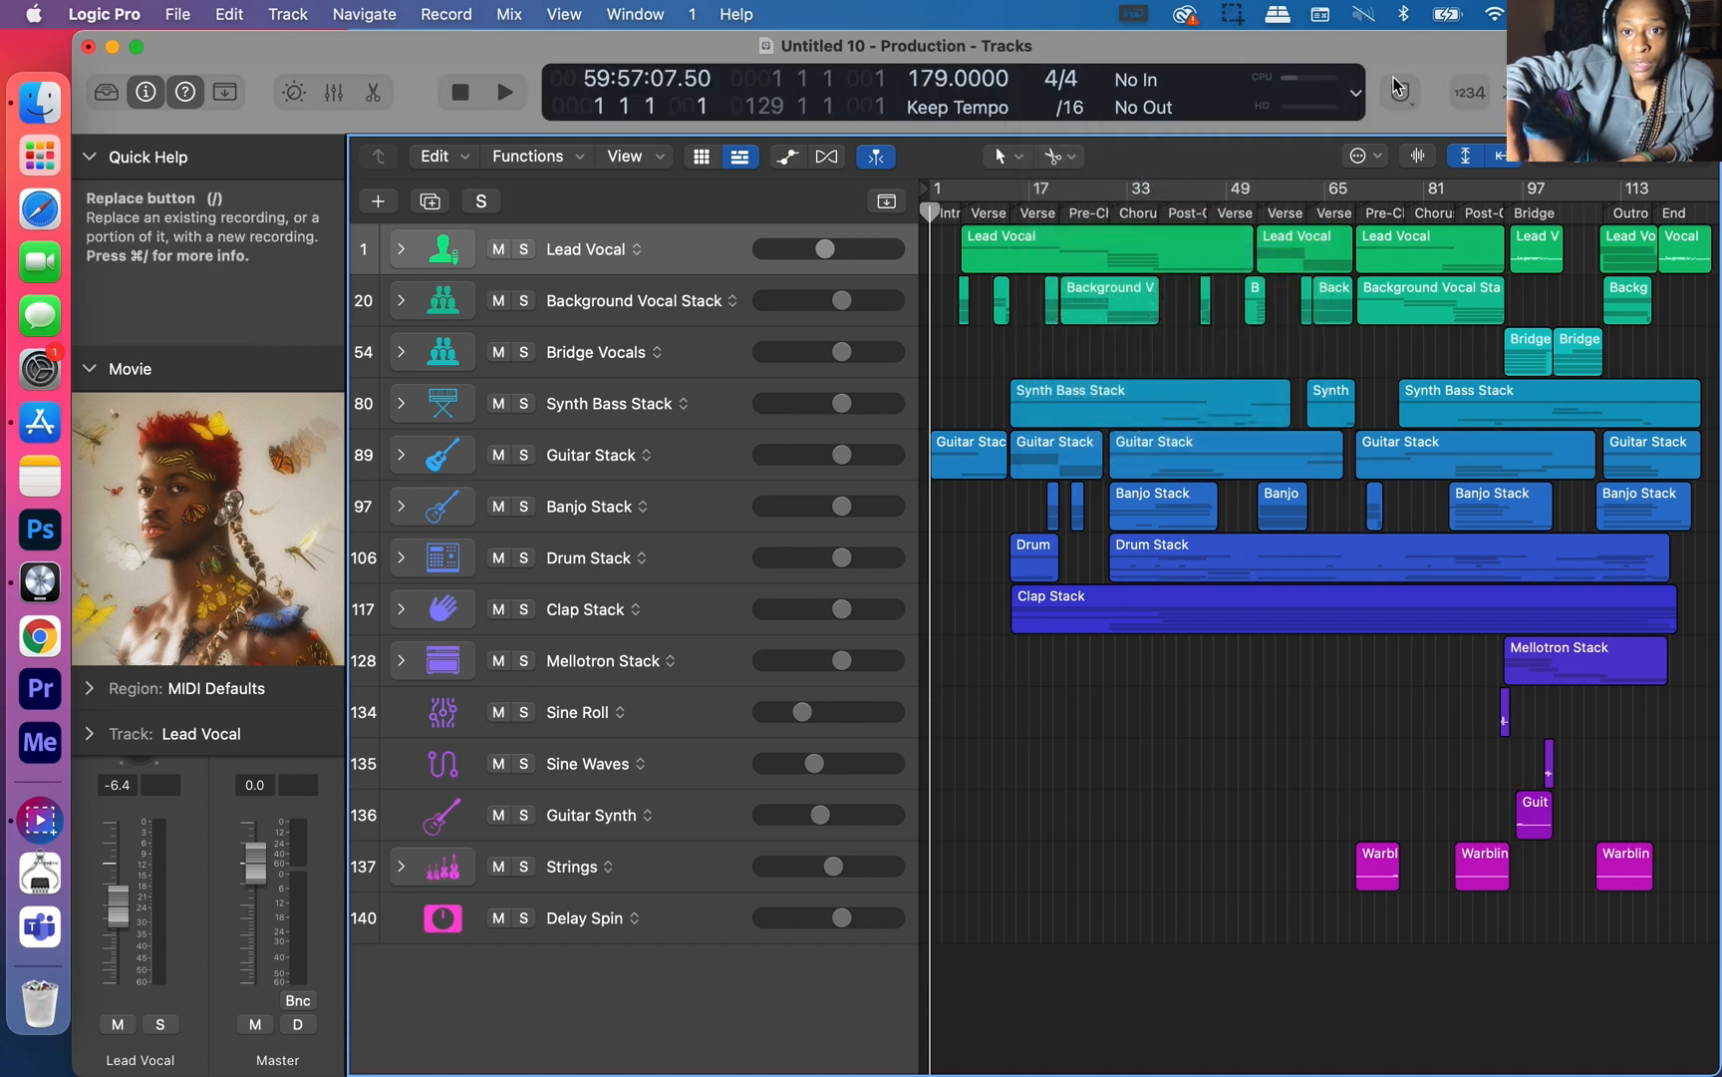
left_click(1356, 93)
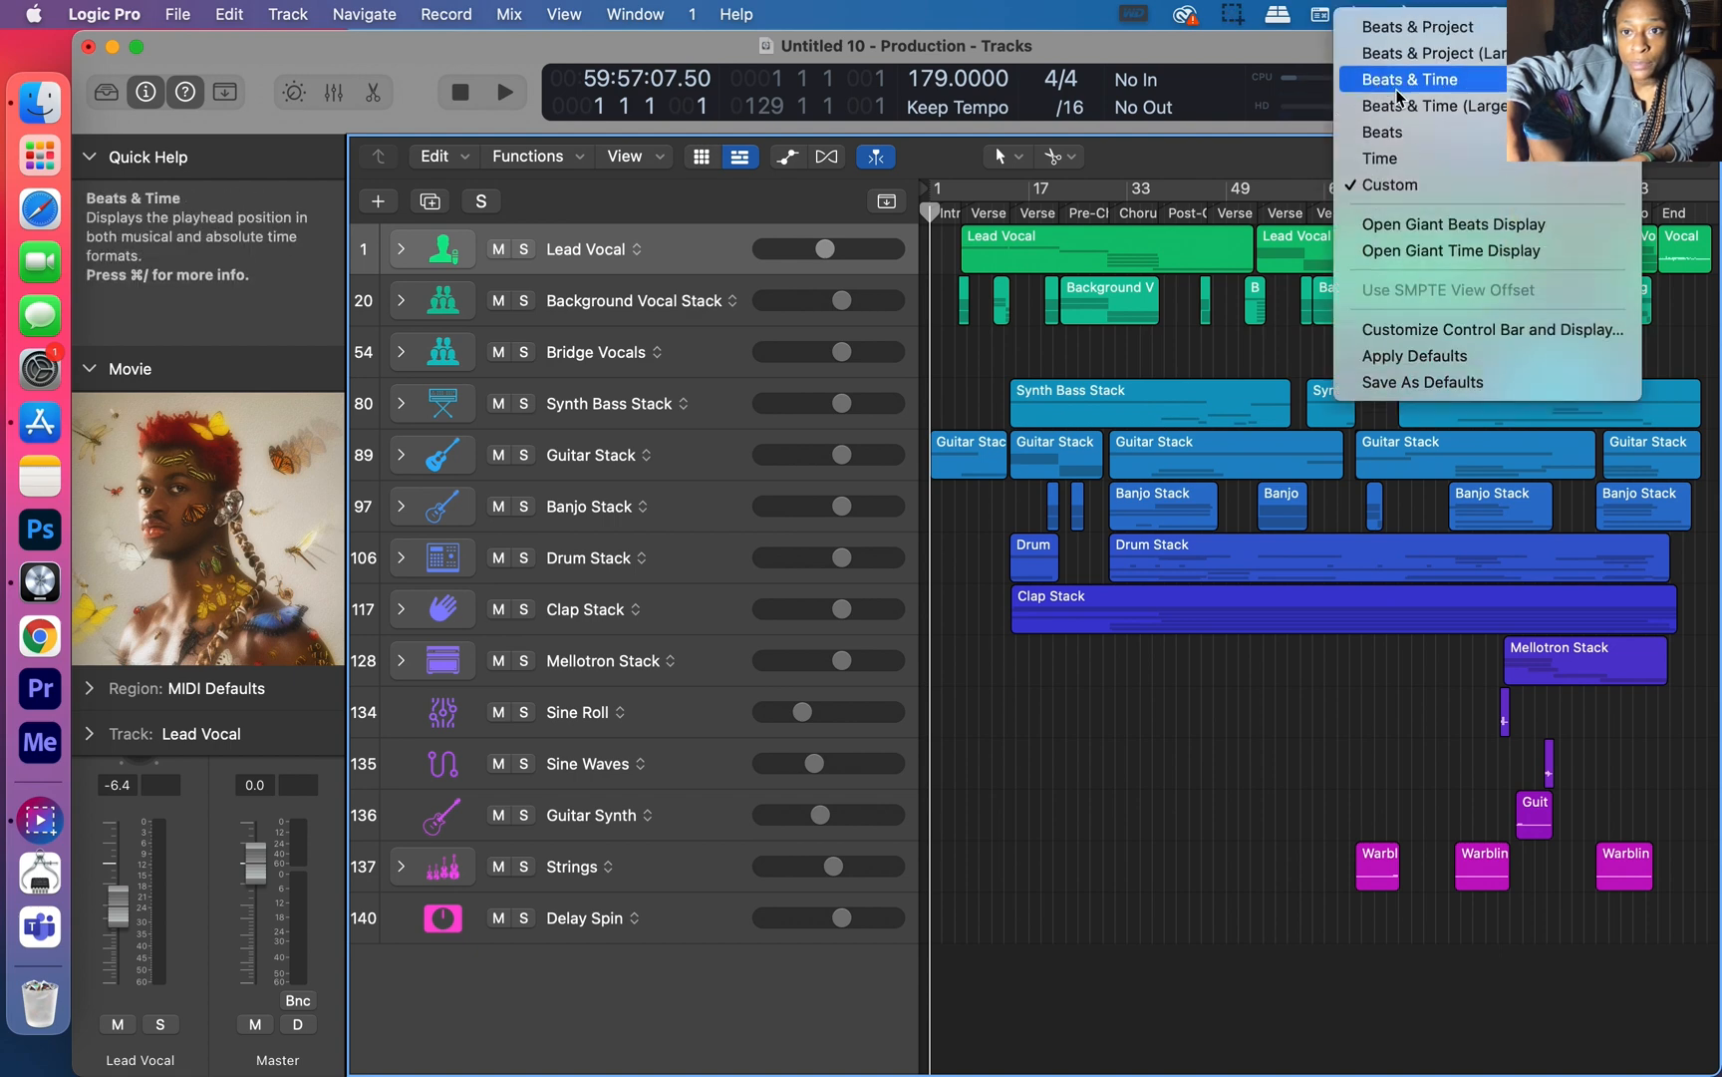
left_click(1416, 32)
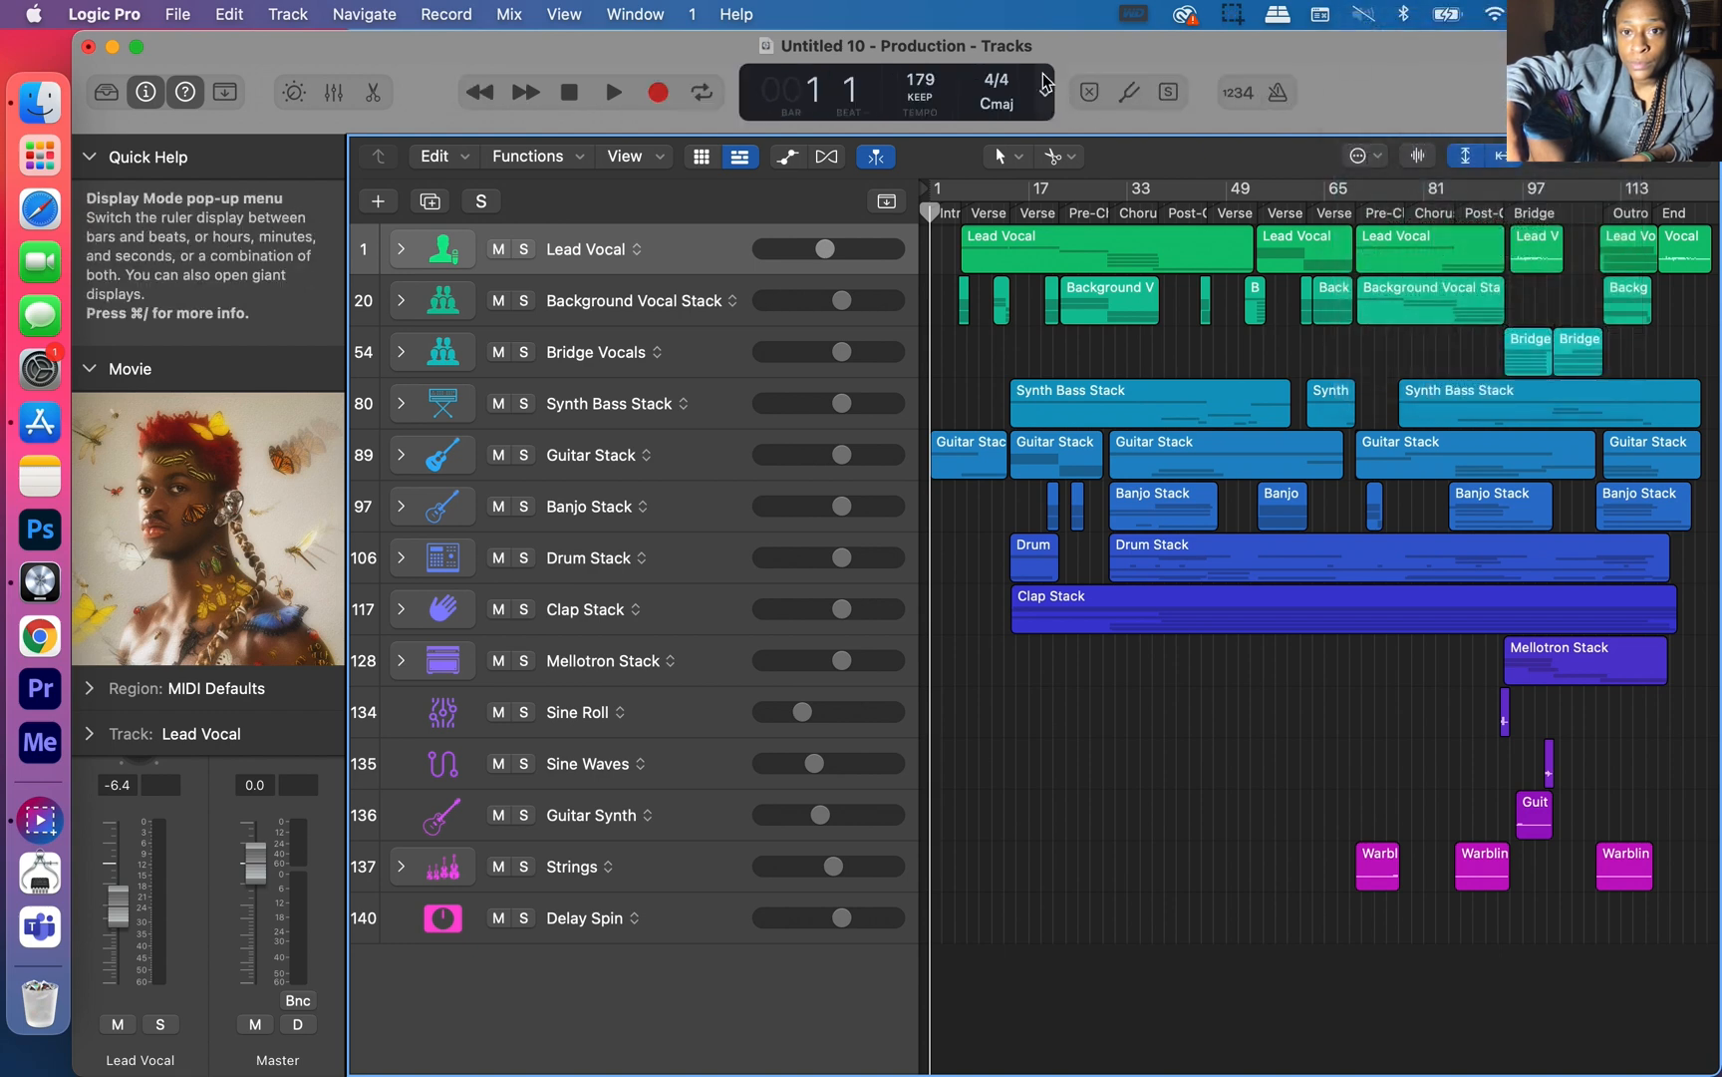
Step: Customize the control bar to include the Master Volume slider
left_click(1043, 85)
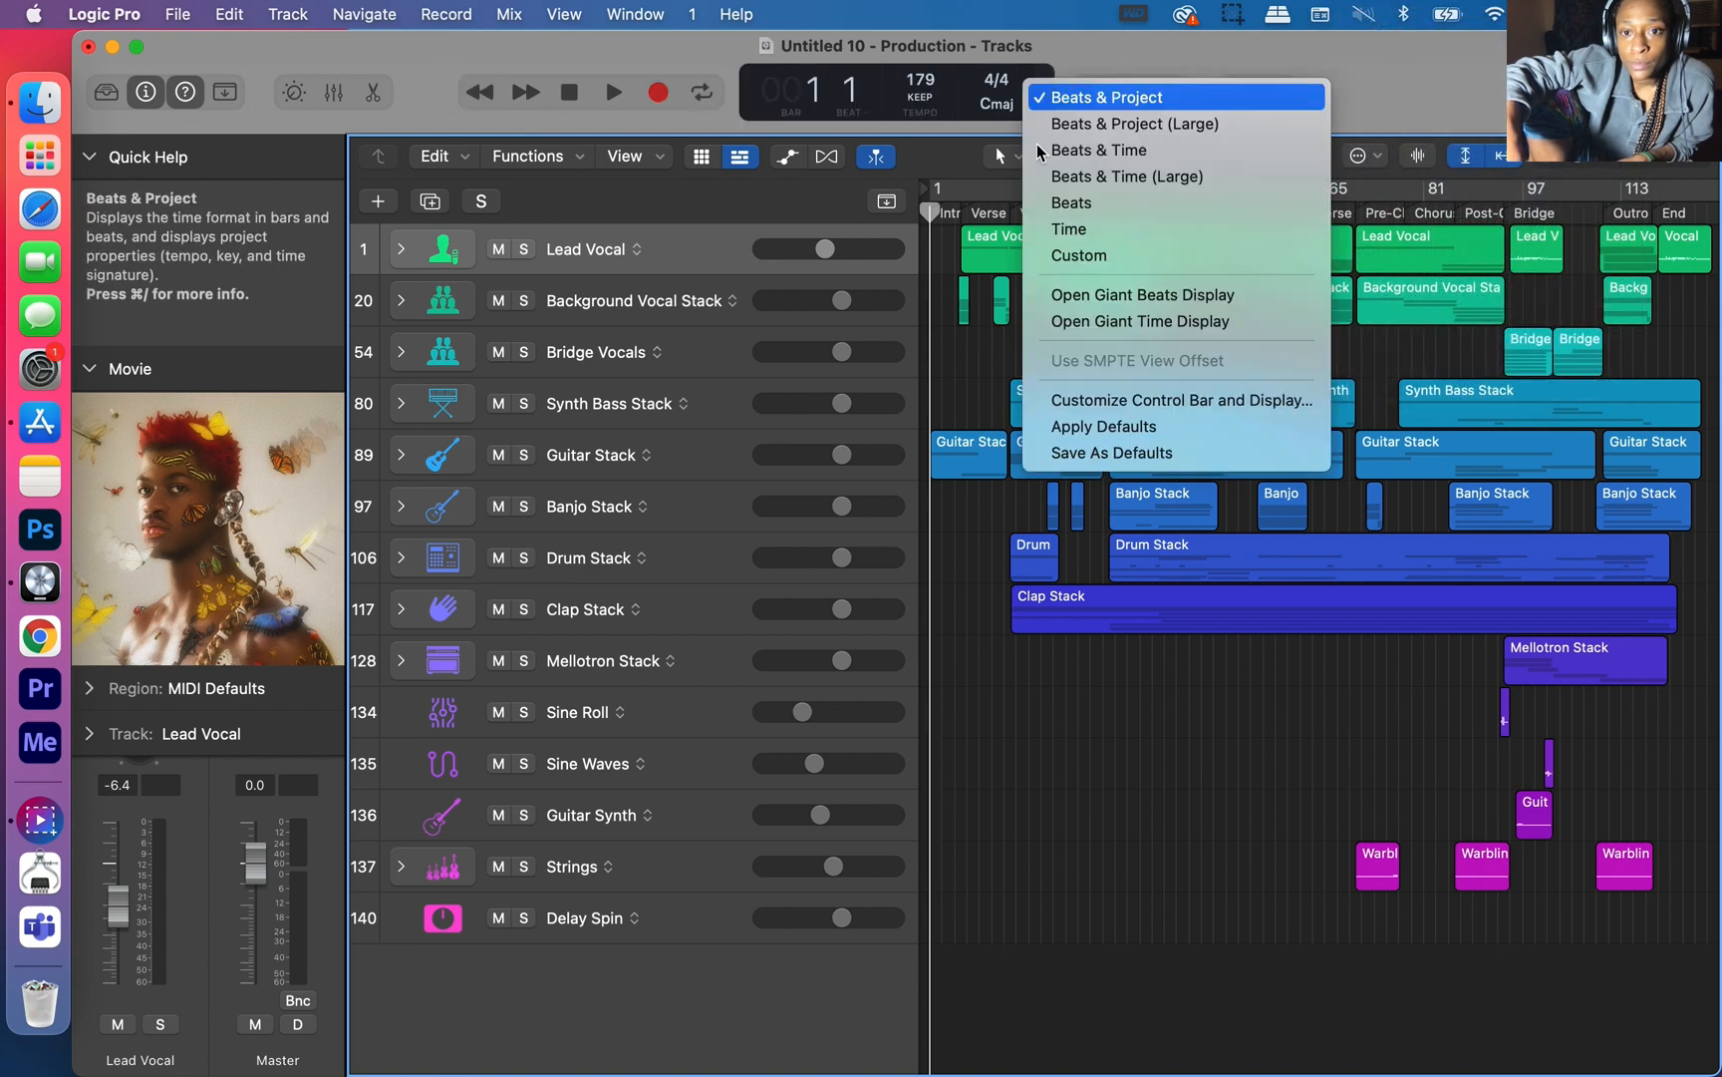
left_click(1151, 403)
left_click(1189, 767)
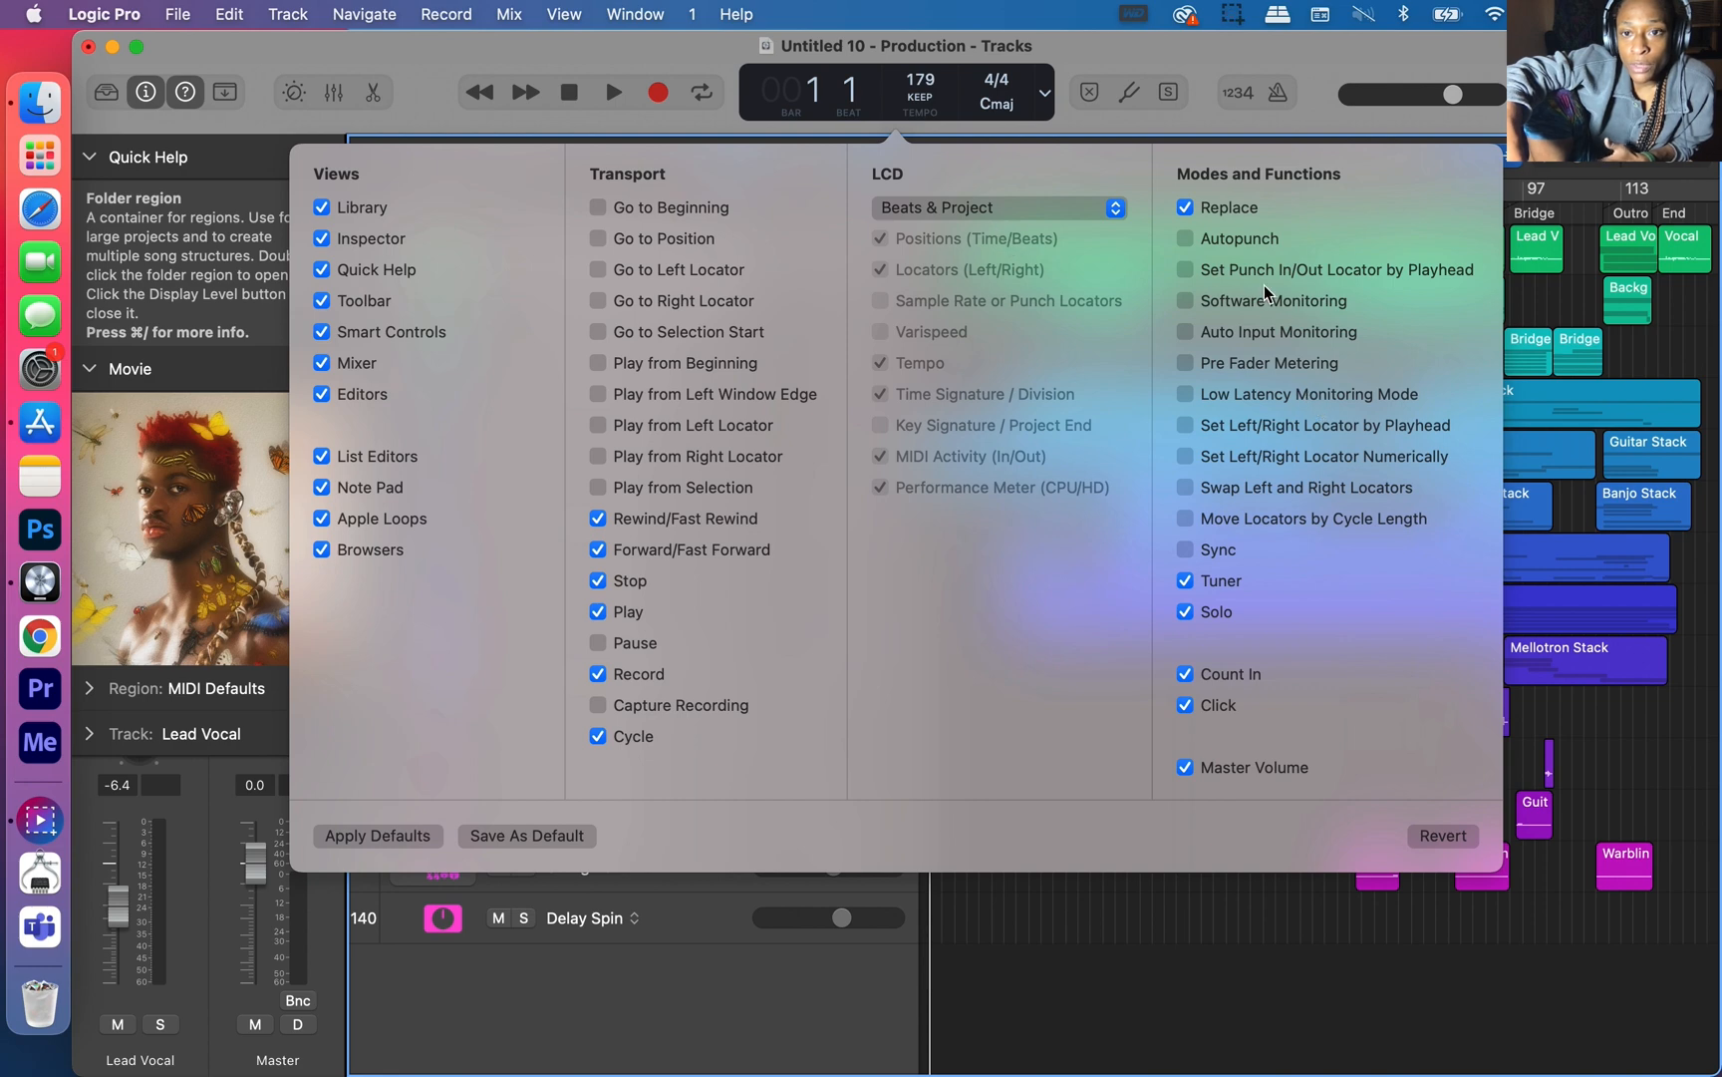
left_click(691, 351)
Step: Briefly play the beginning of the song and solo the Guitar Stack track
key("space")
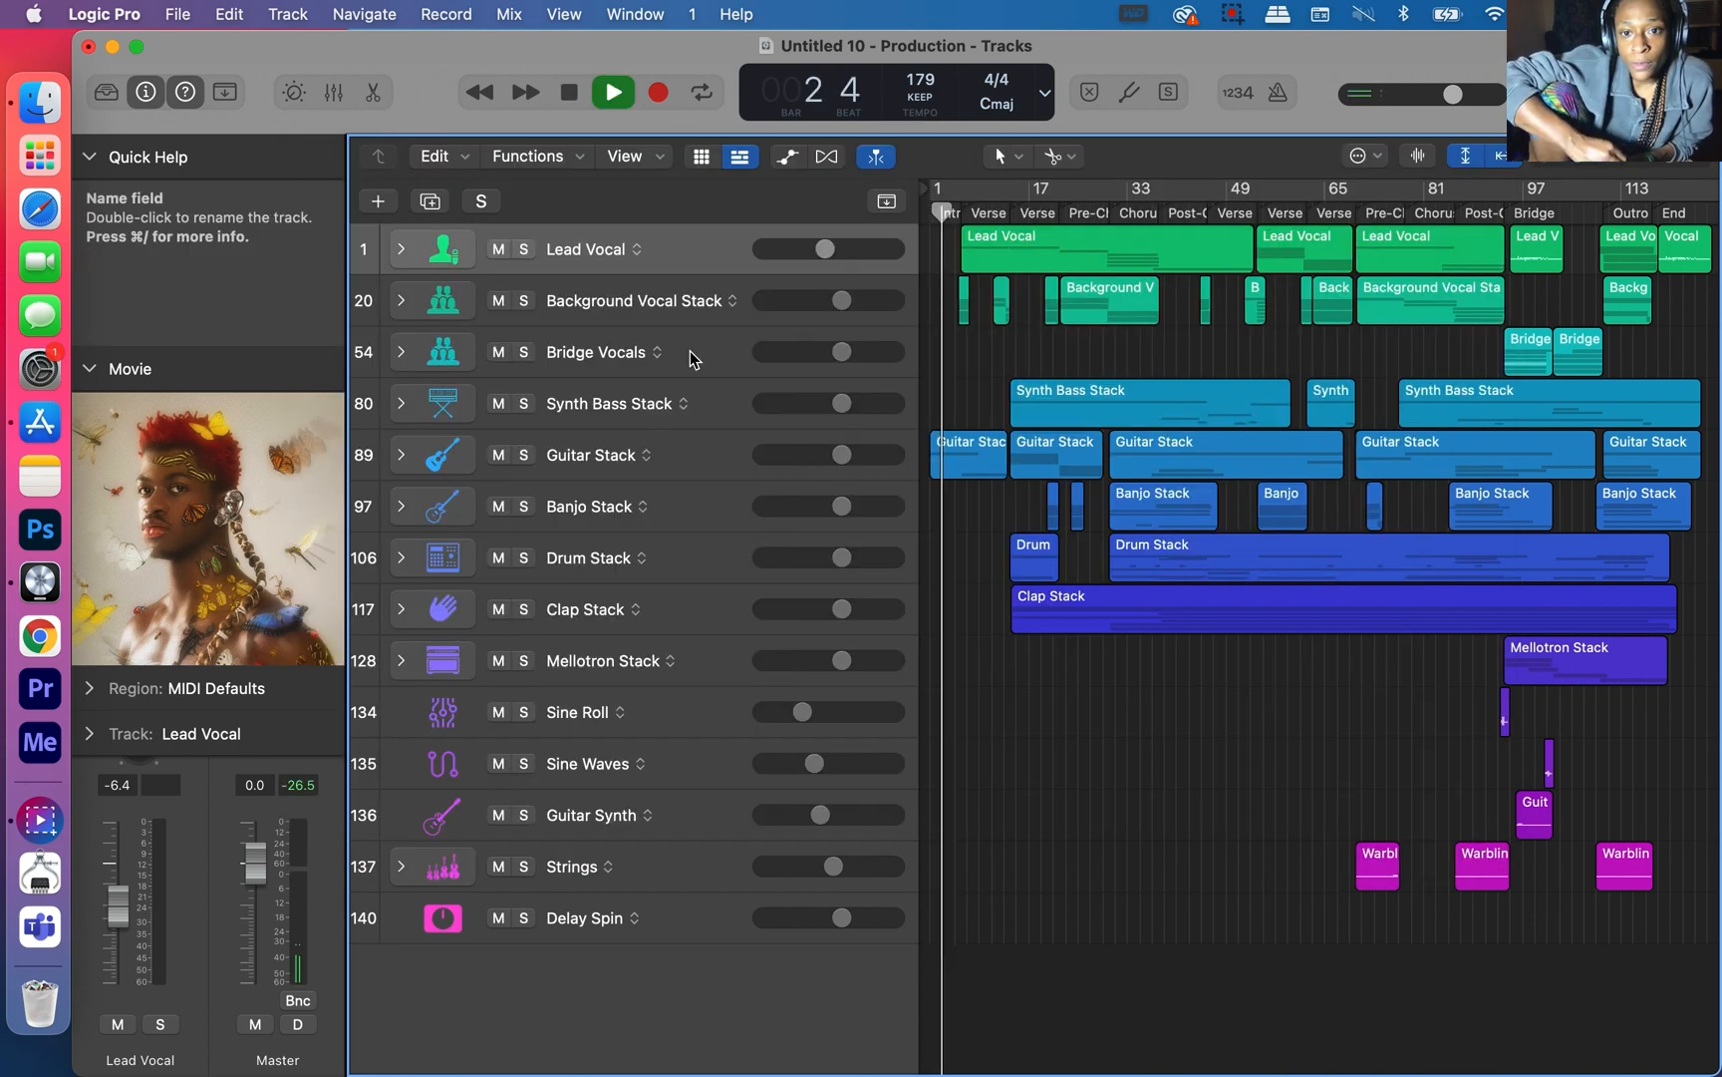
key("space")
scroll(1062, 416, "up", 10)
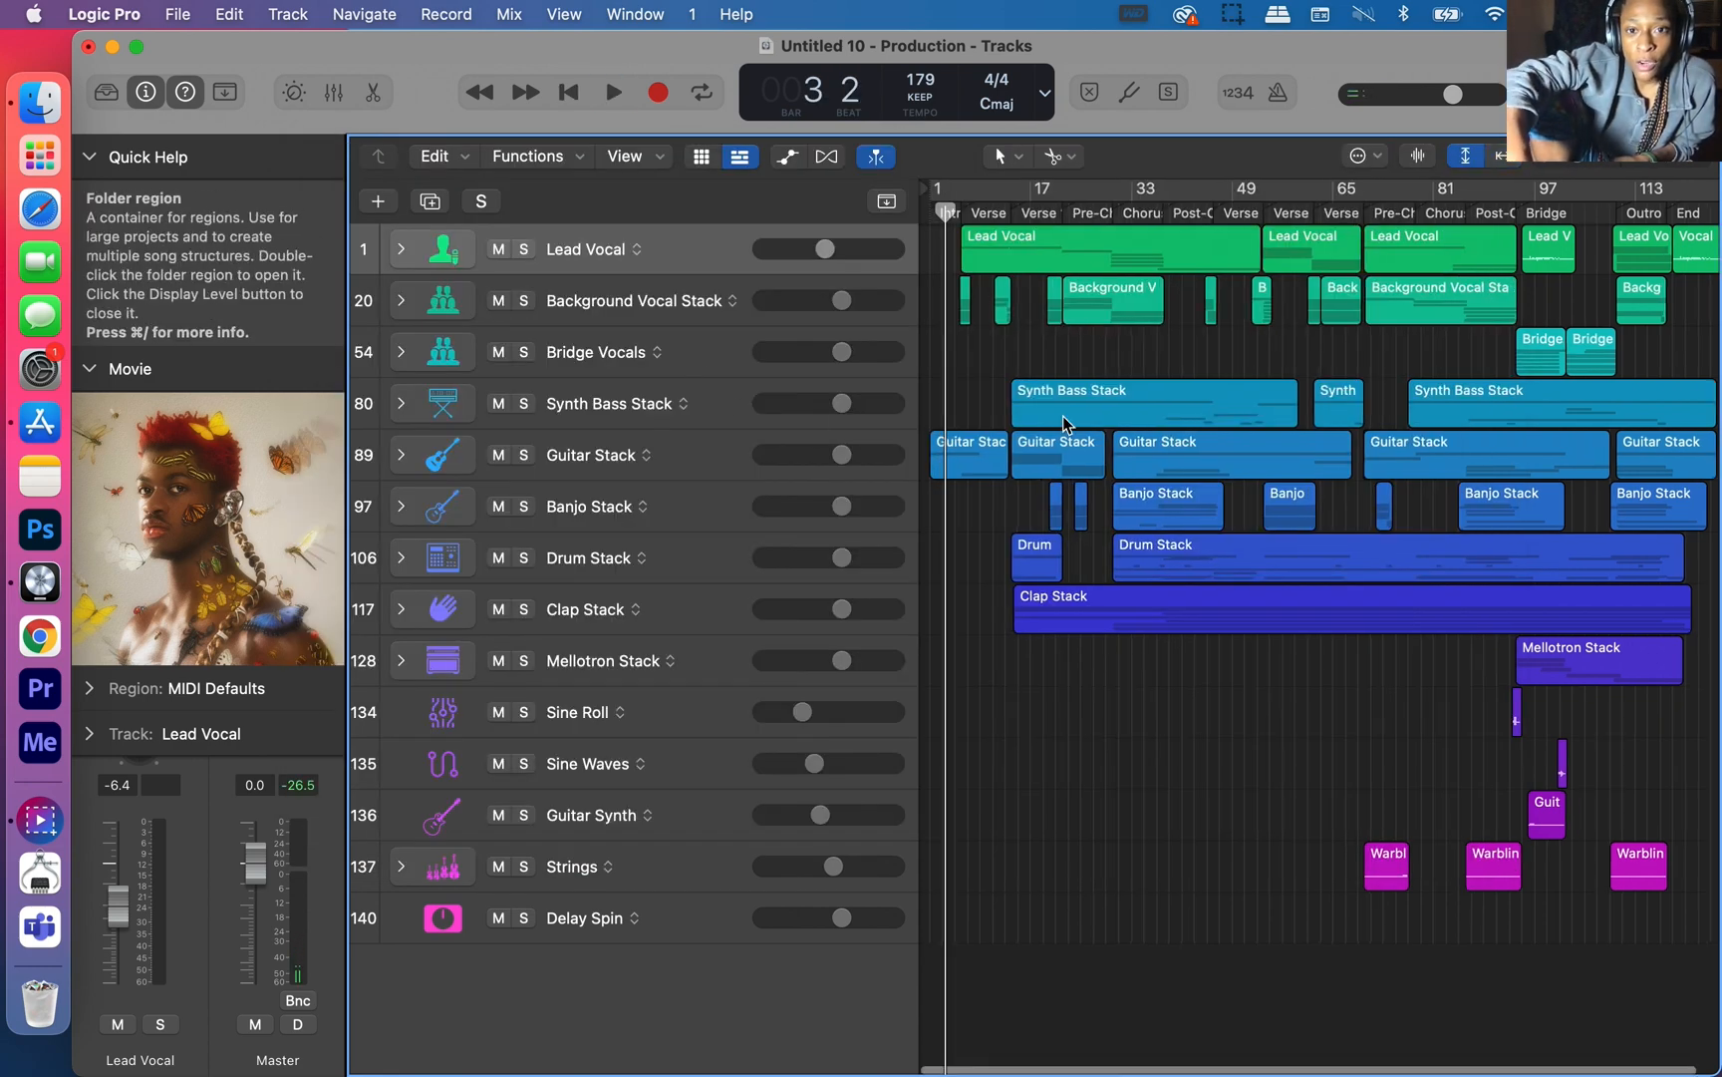
scroll(1063, 416, "left", 3)
left_click(708, 458)
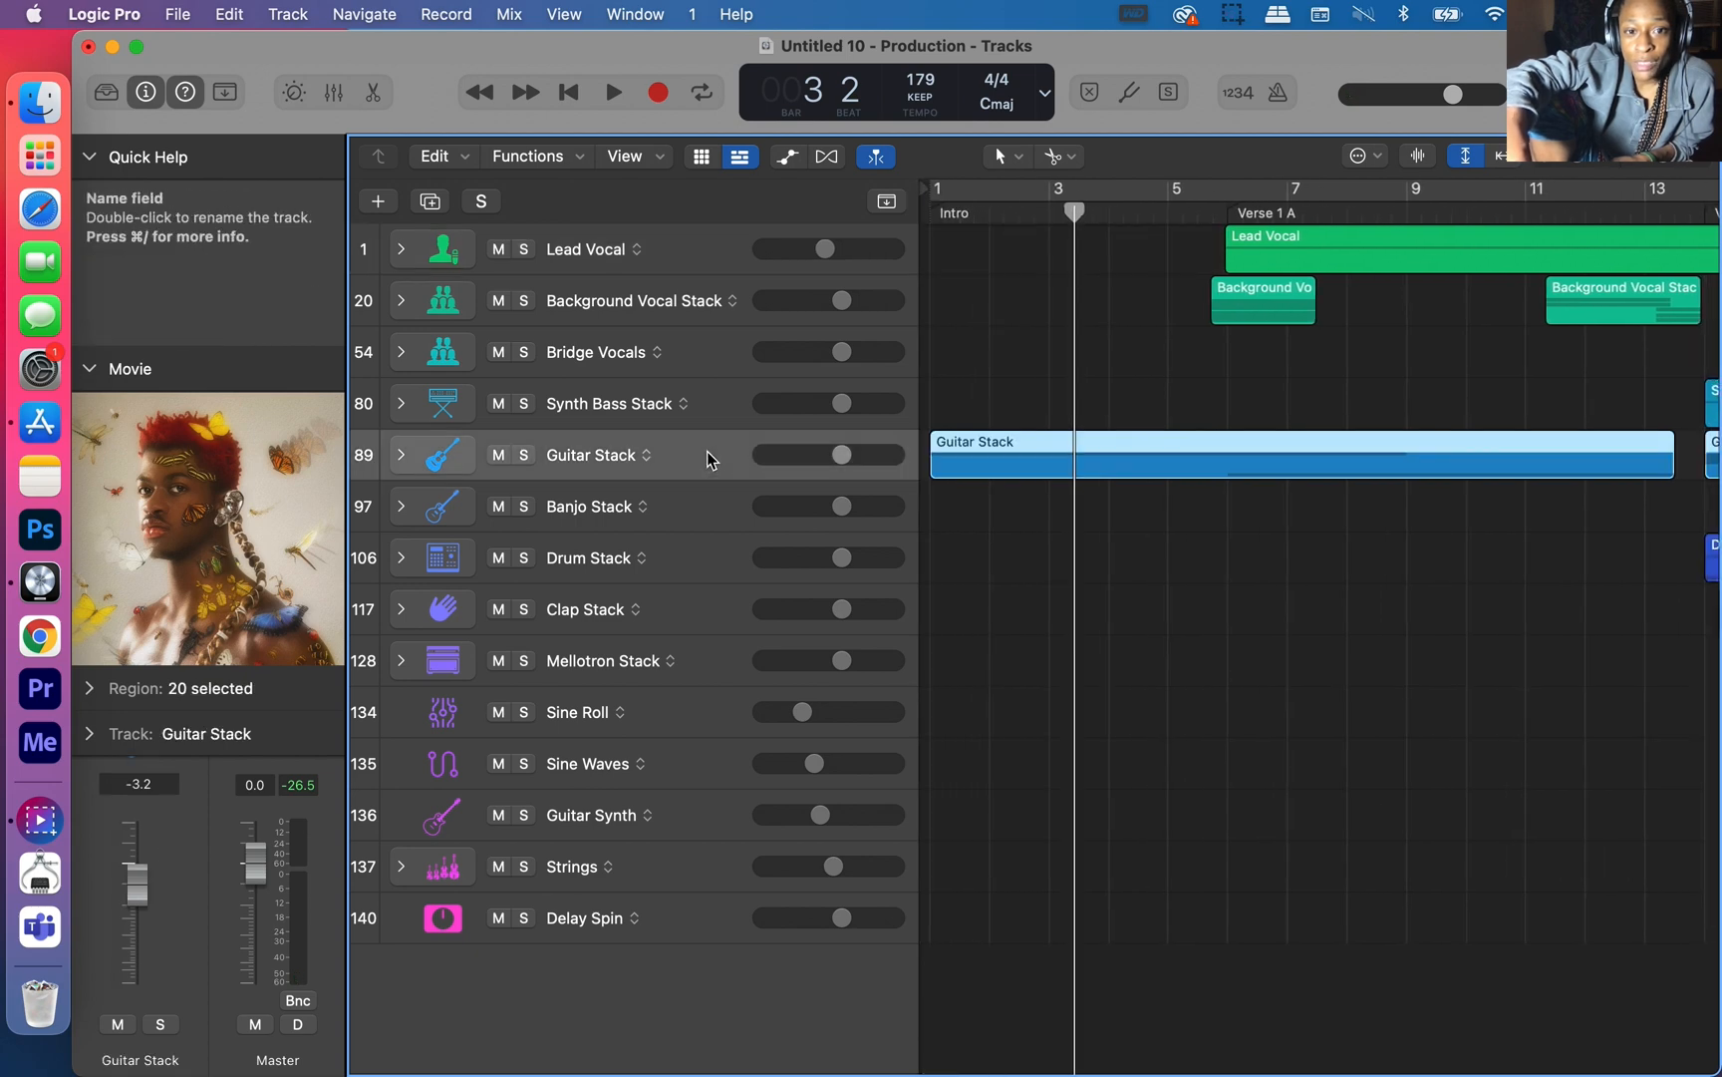
left_click(168, 1021)
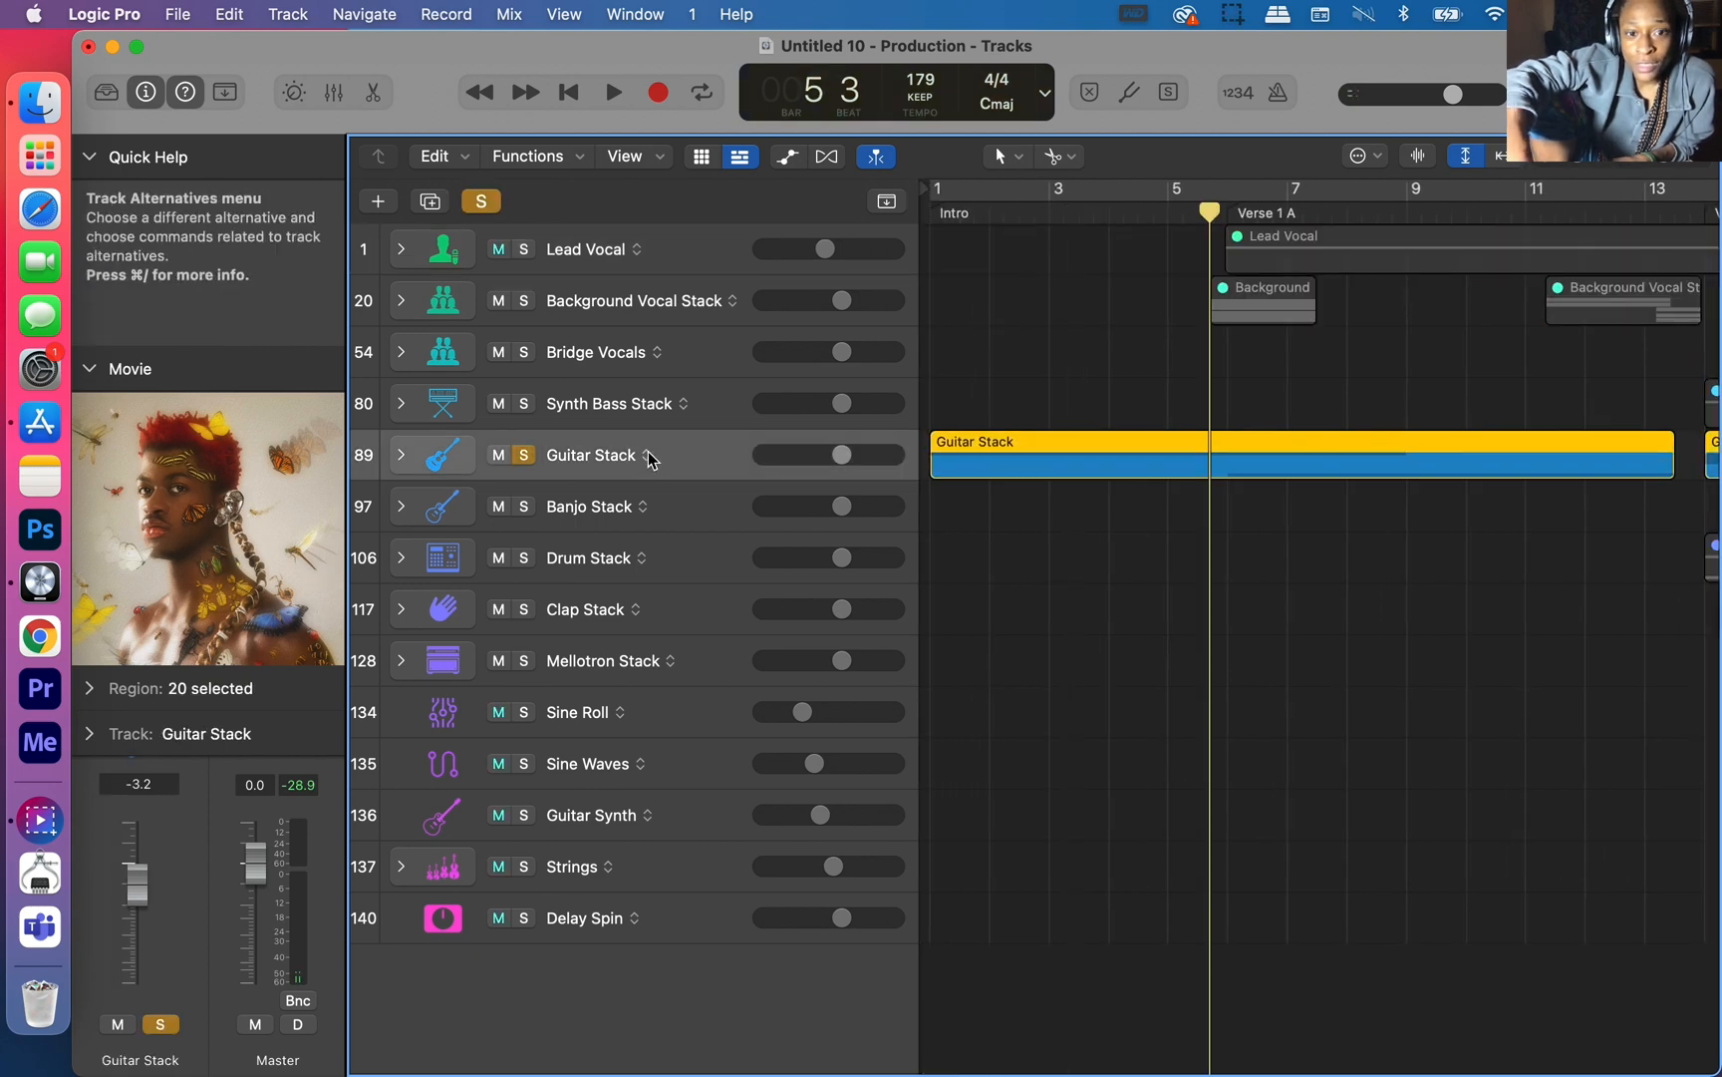
Step: Expand the Guitar Stack into its individual guitar tracks and enlarge them to show the Intro Guitar FX waveform in detail
left_click(401, 455)
left_click(1569, 165)
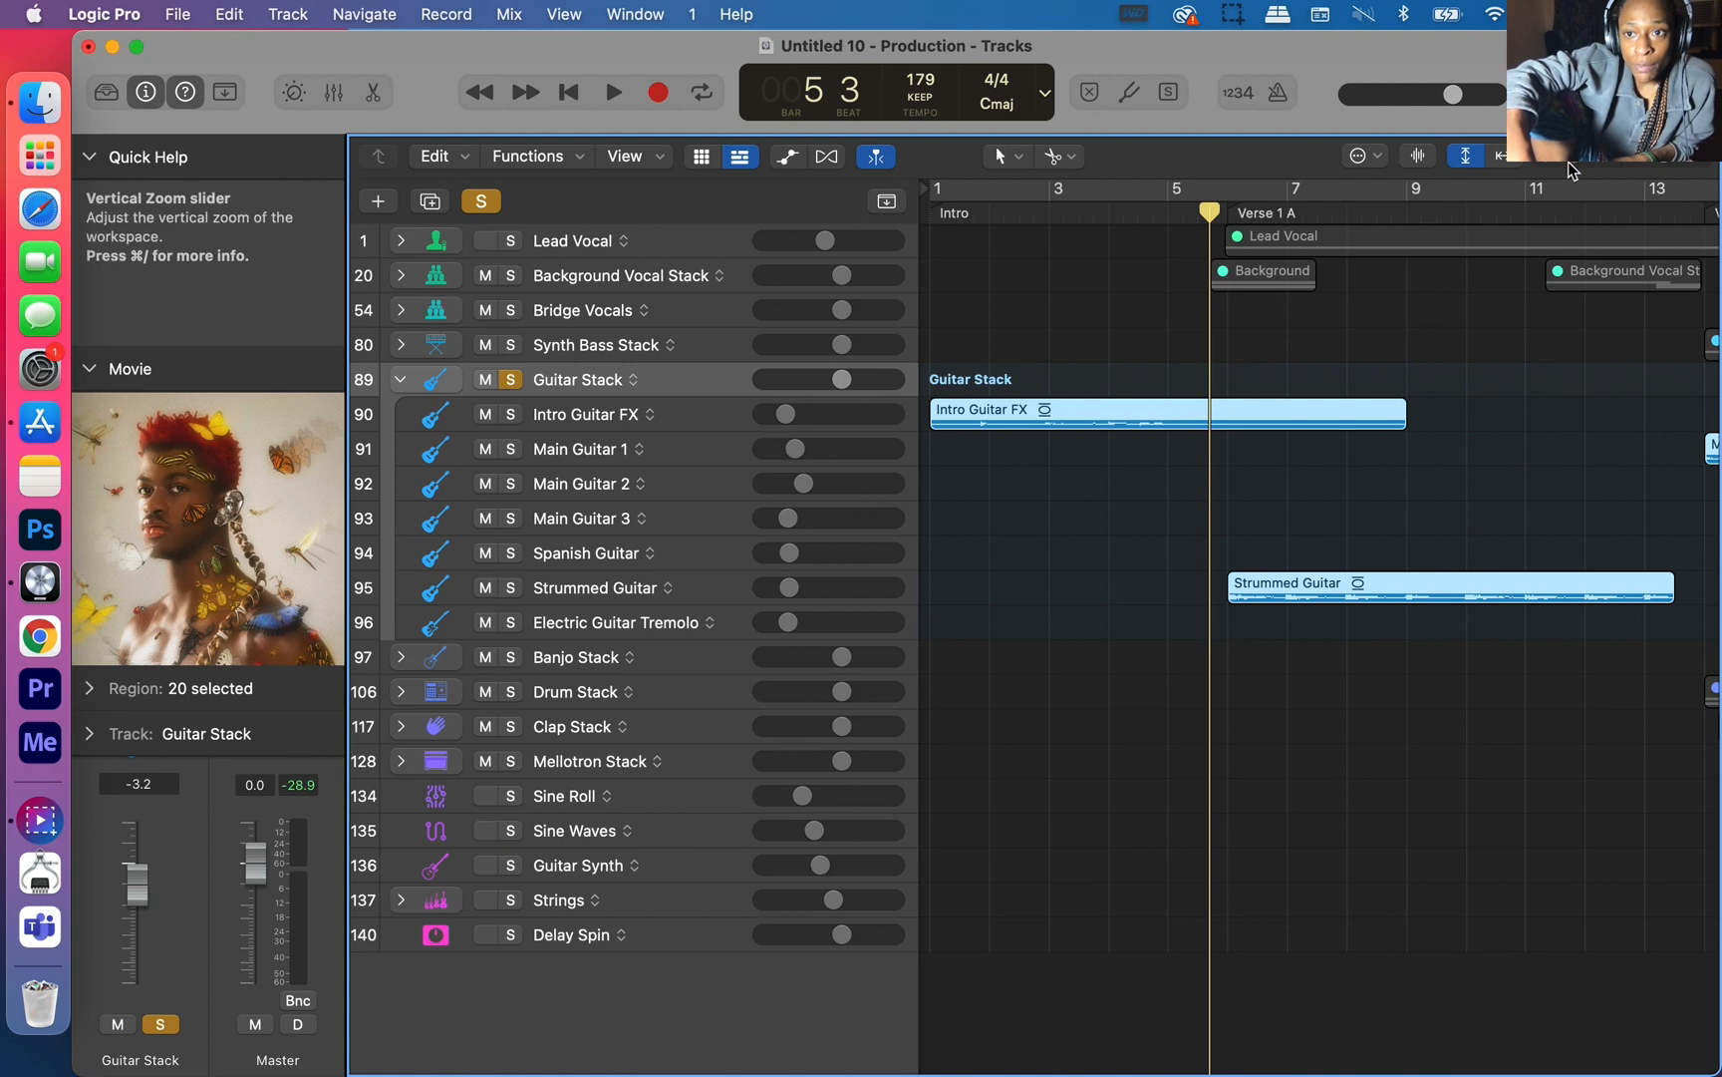
left_click_drag(1572, 167, 1605, 167)
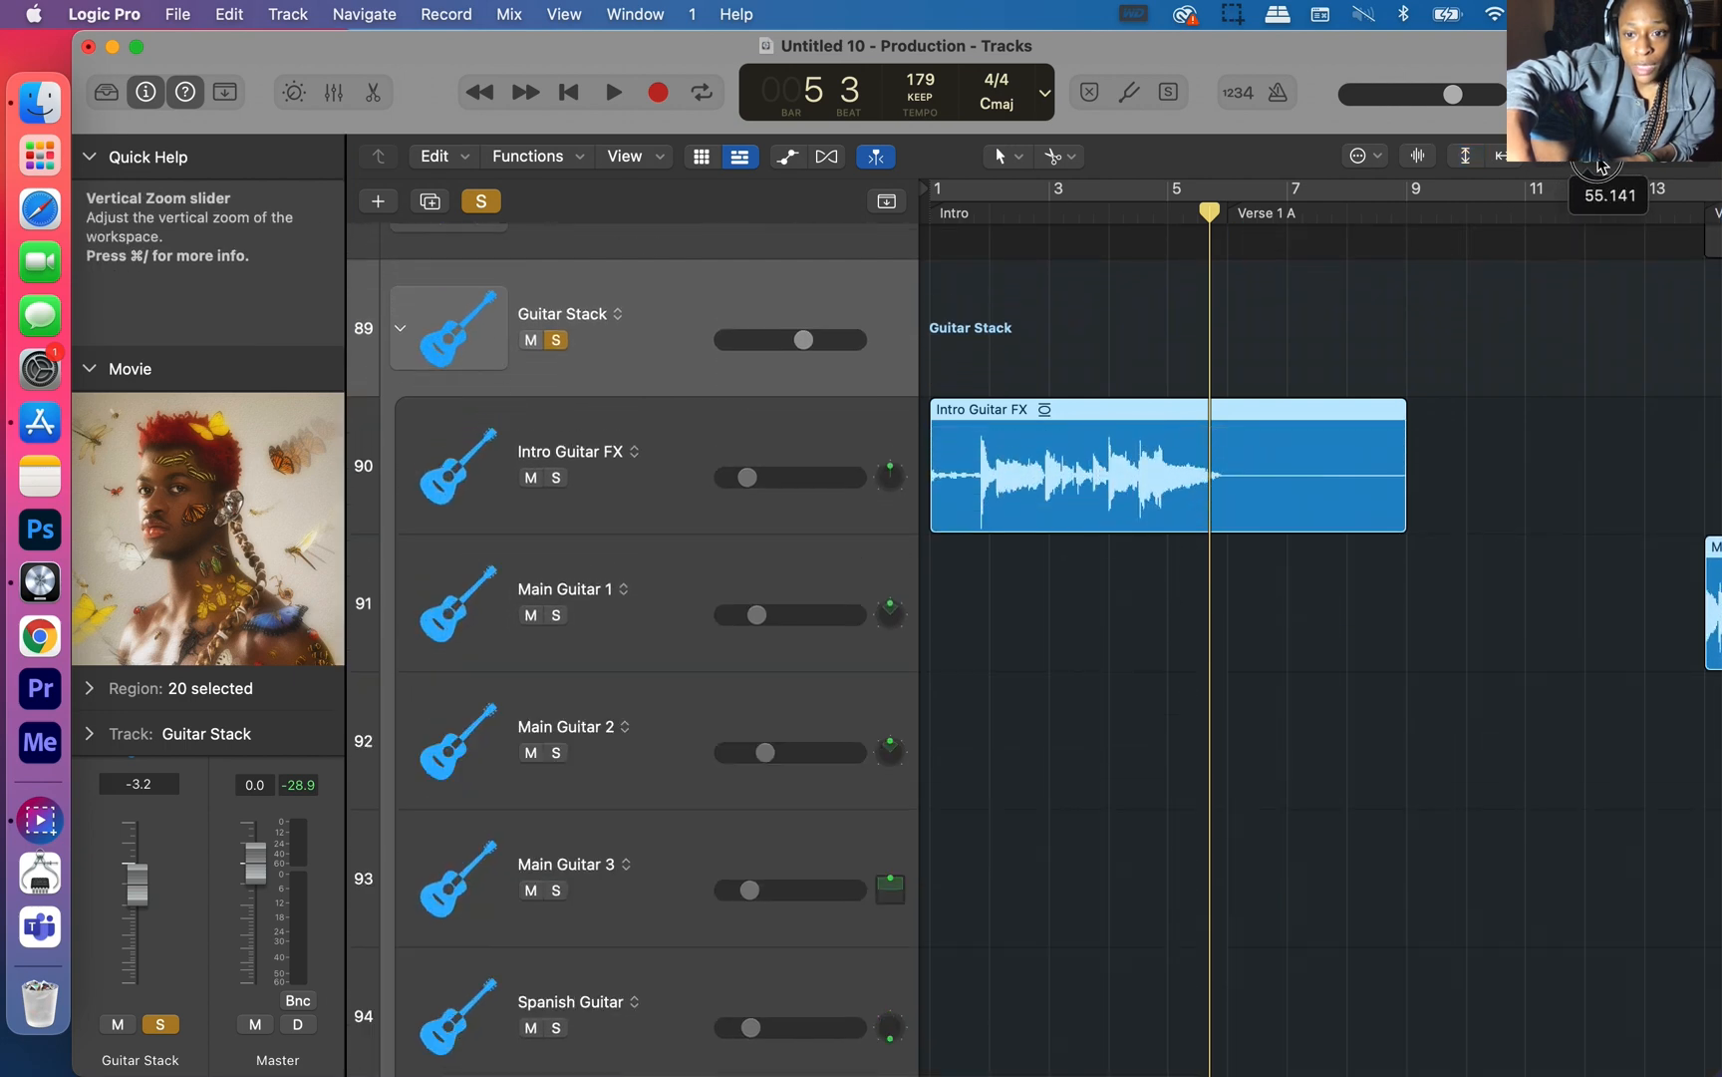
scroll(1243, 507, "up", 8)
scroll(1243, 506, "left", 18)
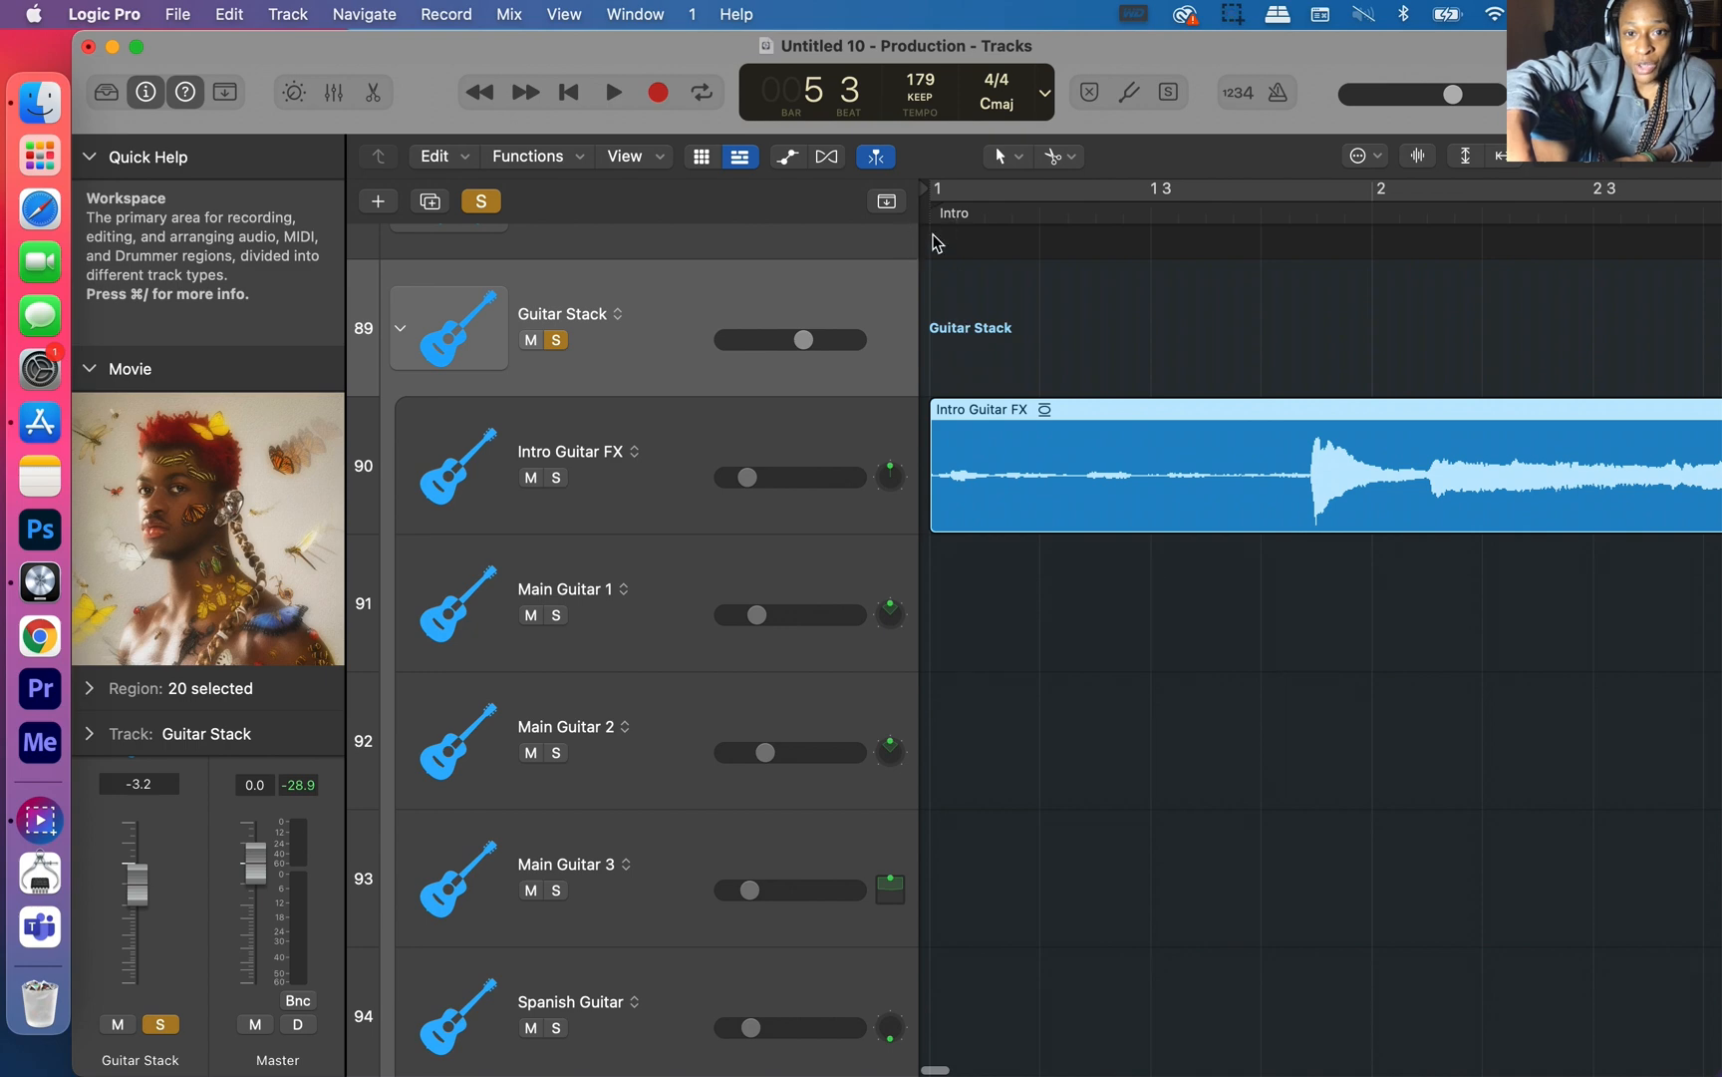
Step: Turn on the cycle area from bar 1 and briefly play the soloed guitars from the start
left_click(937, 243)
scroll(1069, 510, "down", 10)
scroll(1069, 510, "up", 15)
mouse_move(939, 189)
left_mouse_down()
mouse_move(987, 189)
mouse_move(939, 189)
left_mouse_up()
key("space")
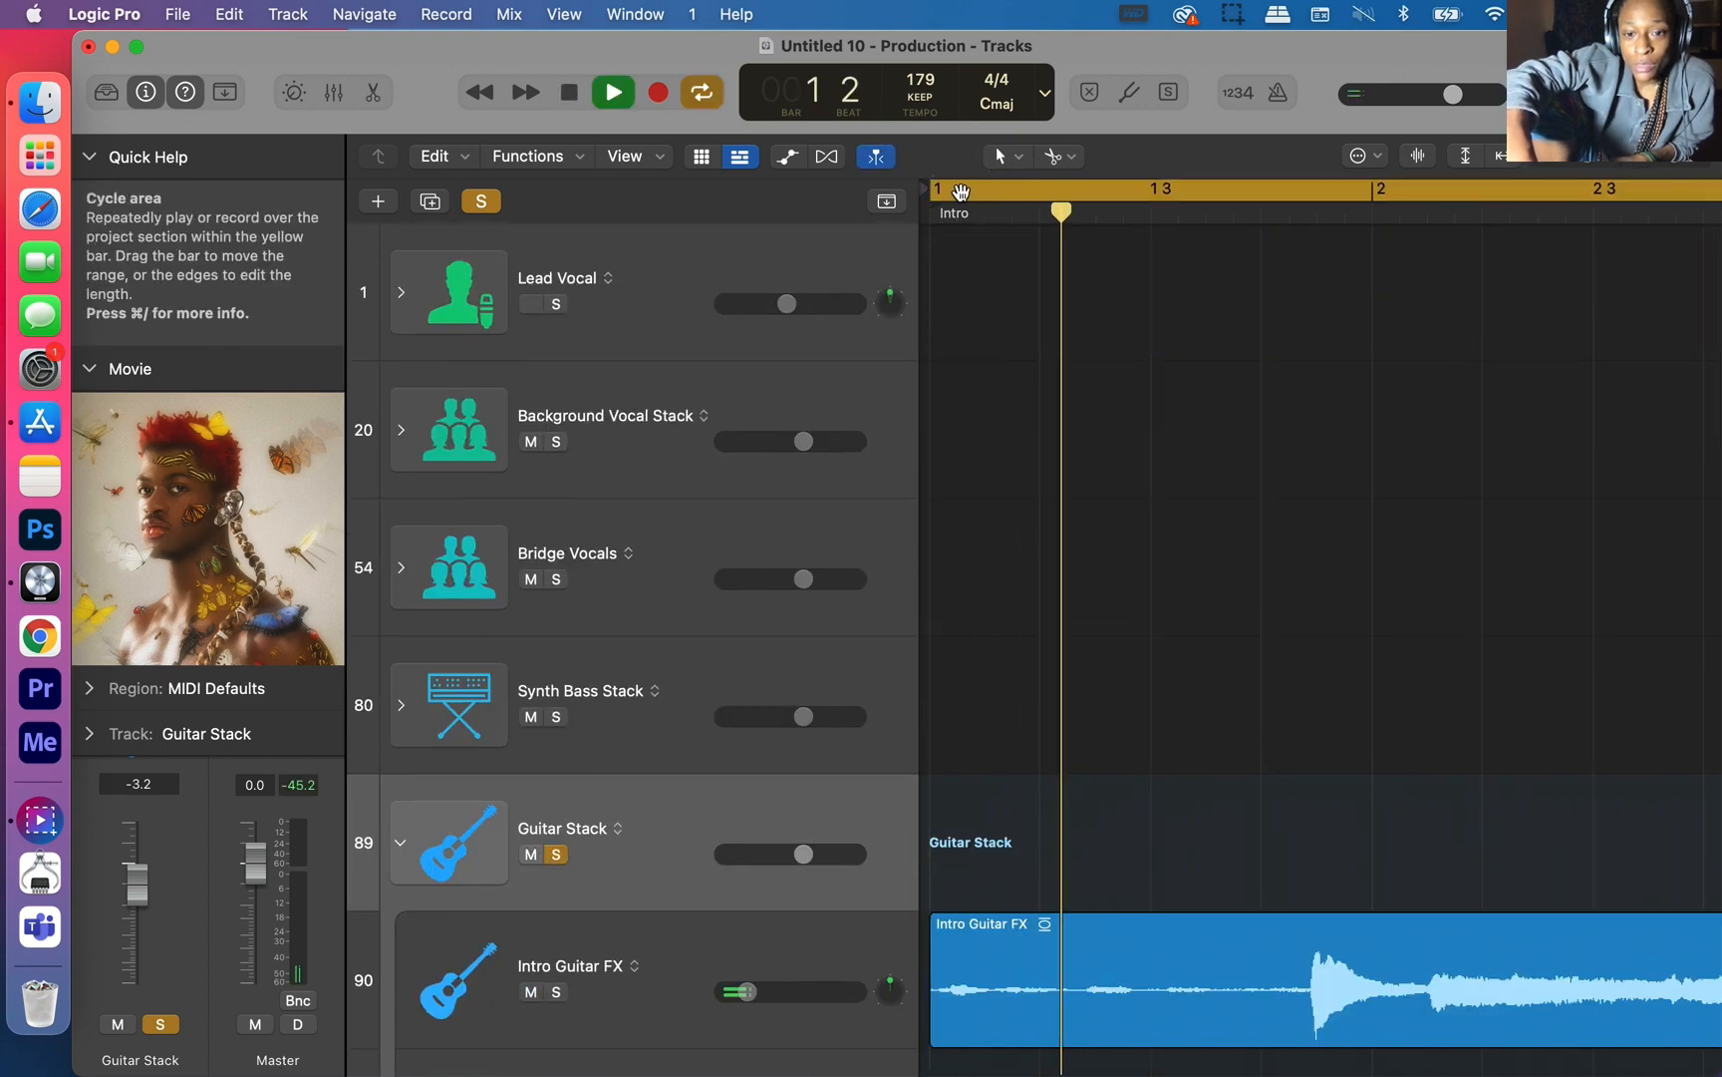
key("space")
Step: Select the Intro Guitar FX track and listen to the soloed guitars from the intro into Verse 1 A
left_click(711, 947)
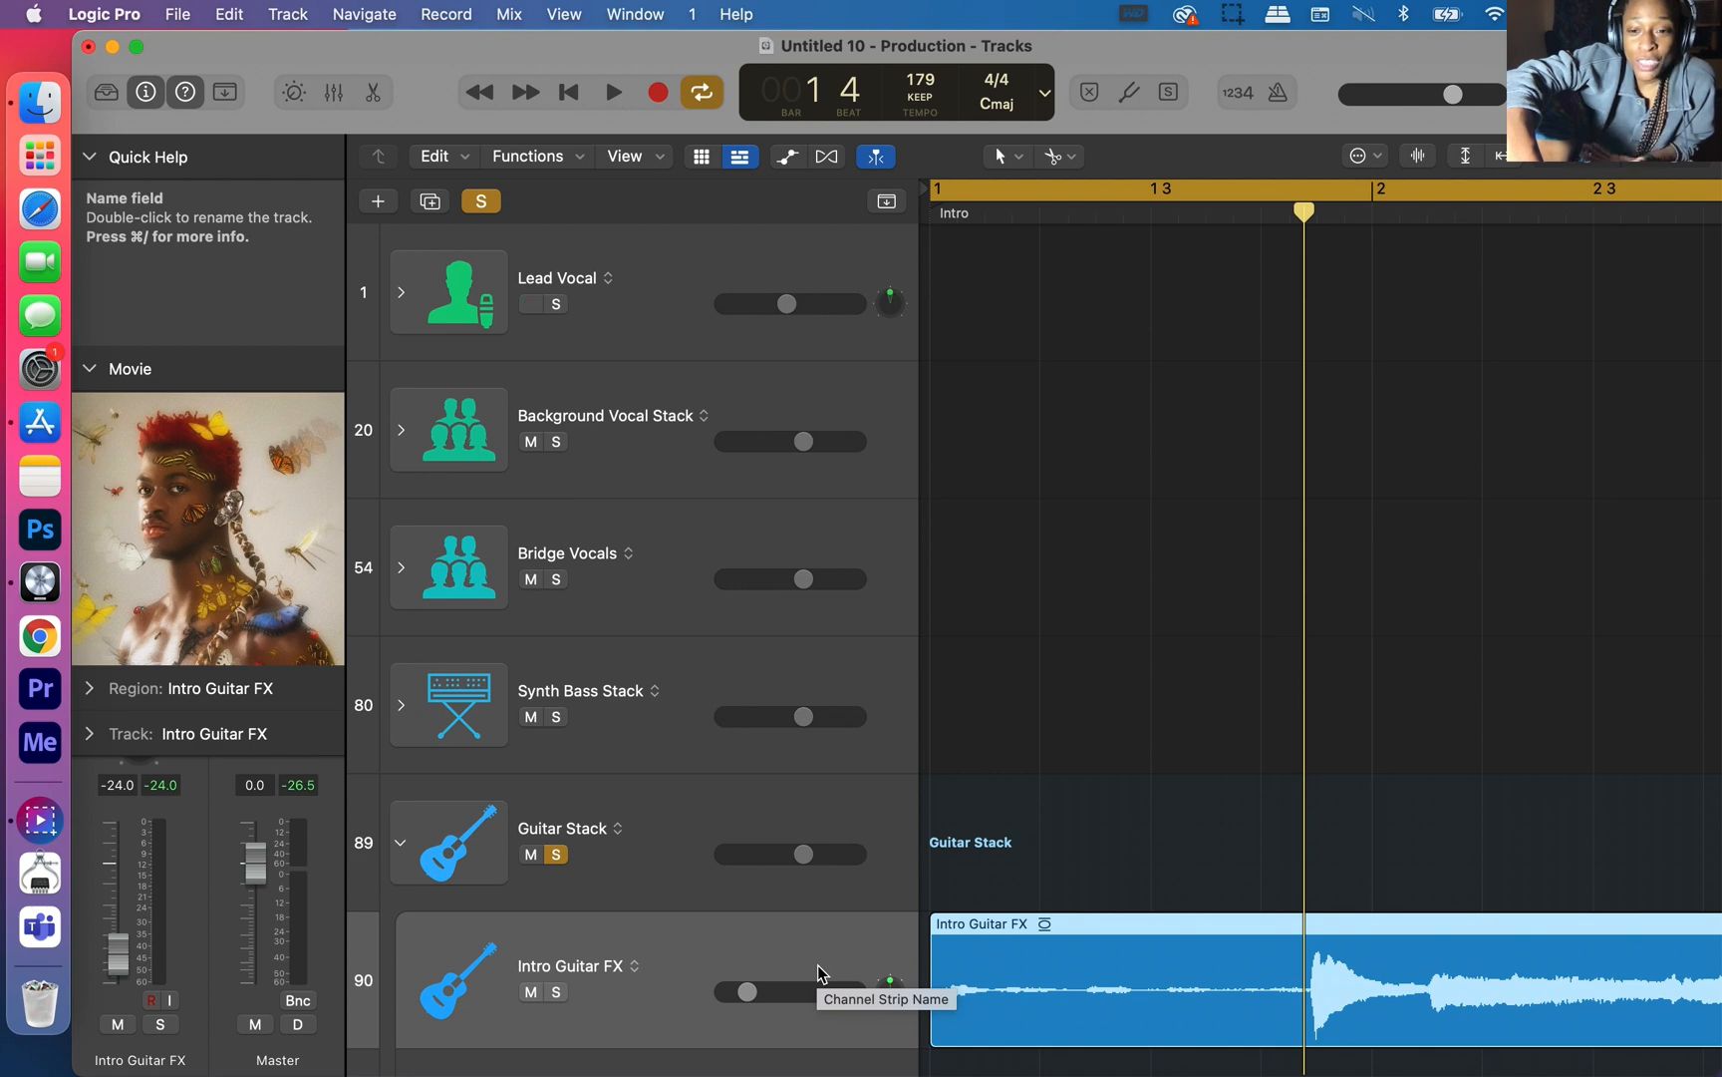
key("space")
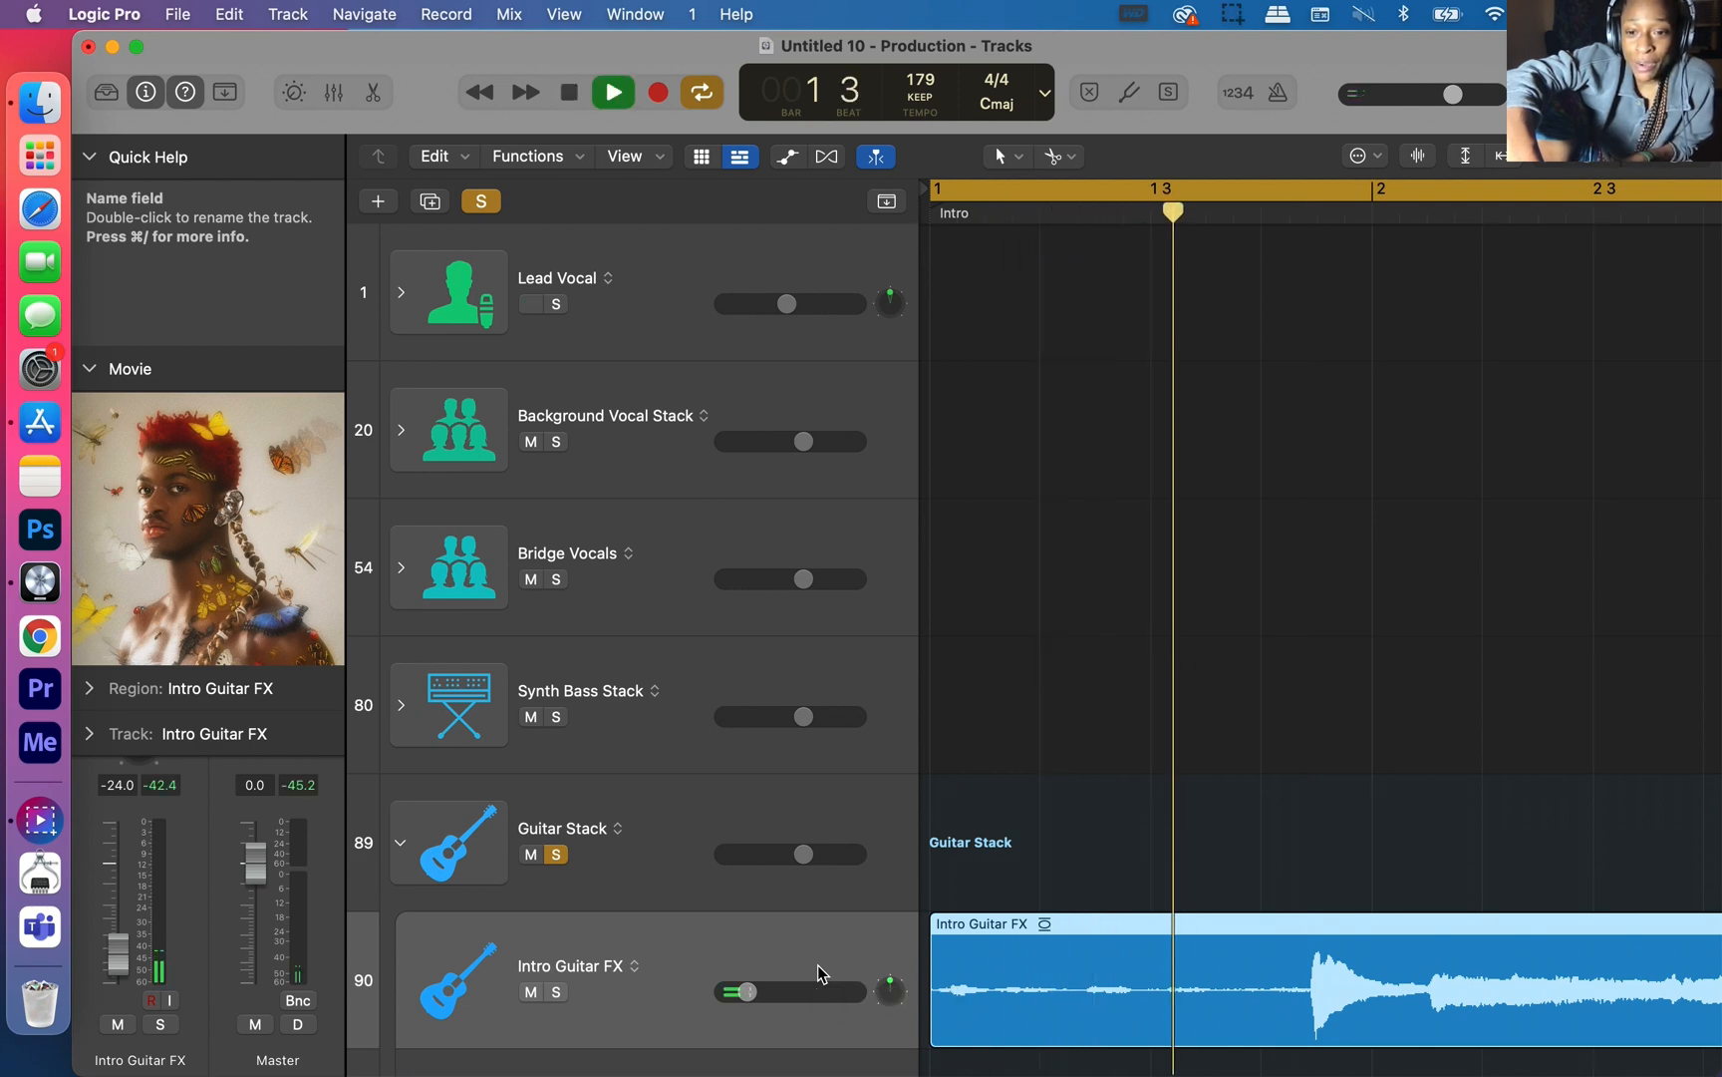
scroll(1239, 859, "down", 5)
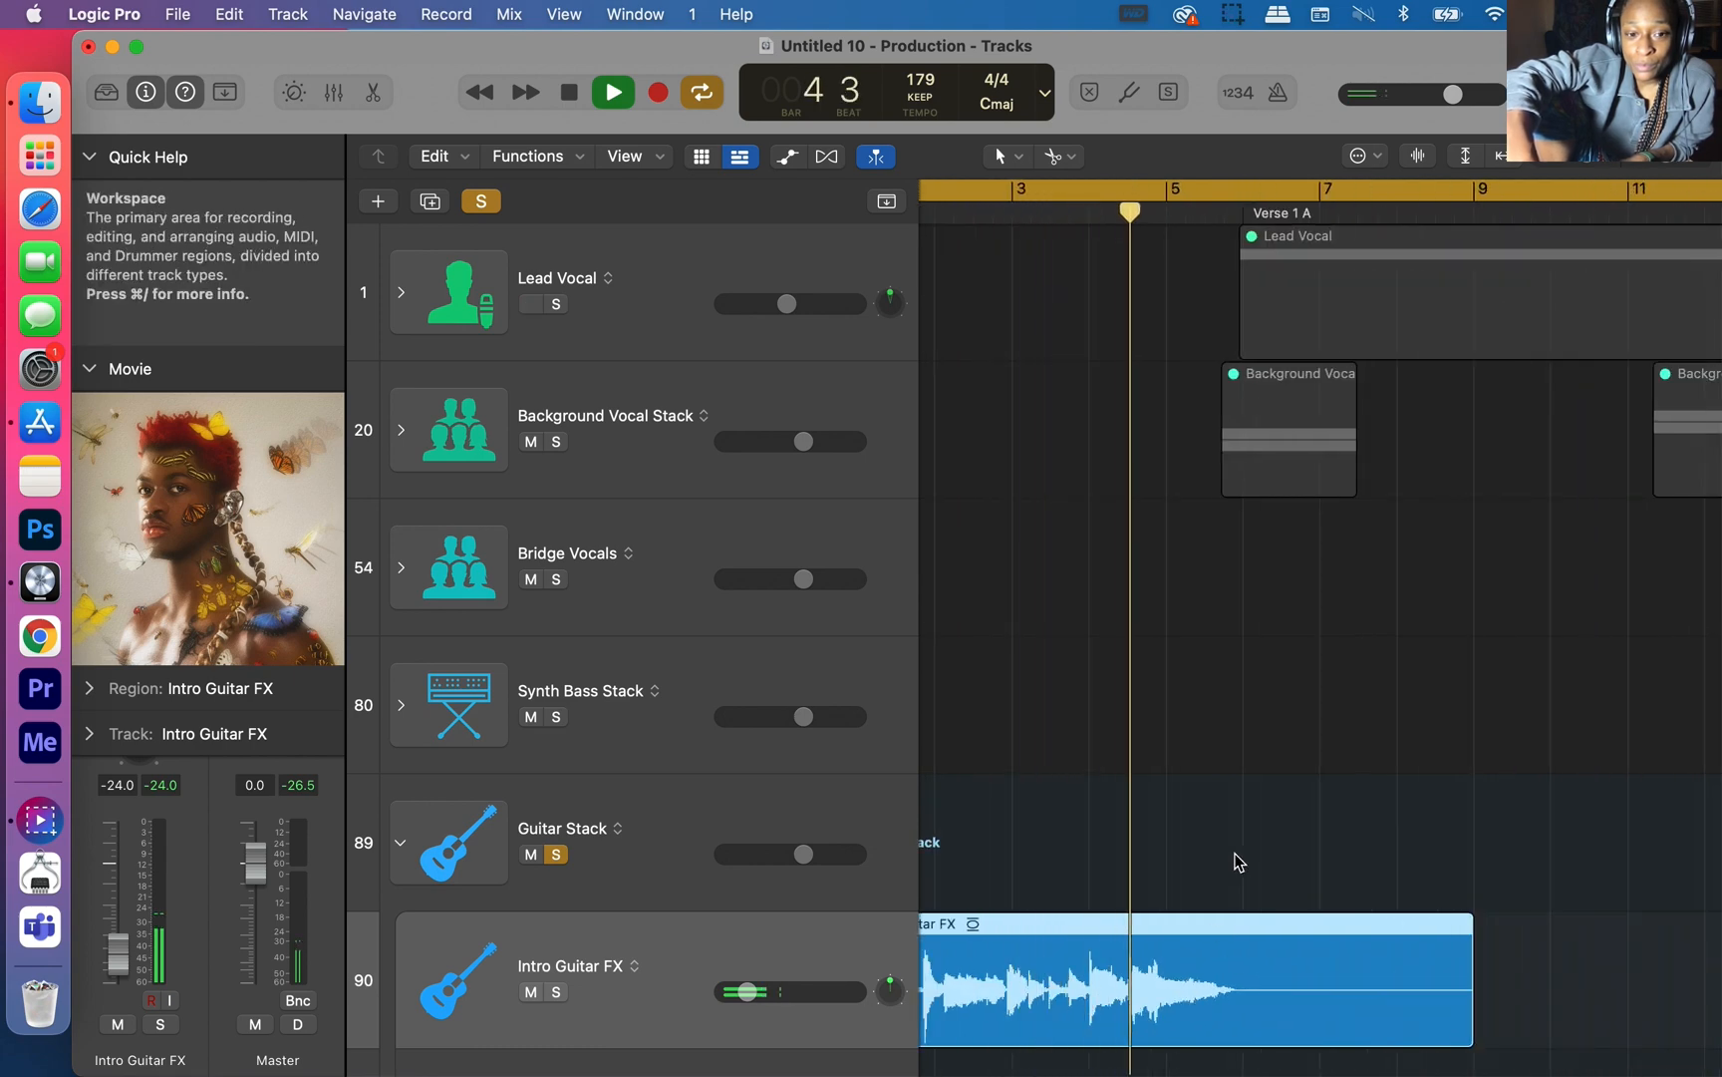
scroll(1320, 912, "down", 10)
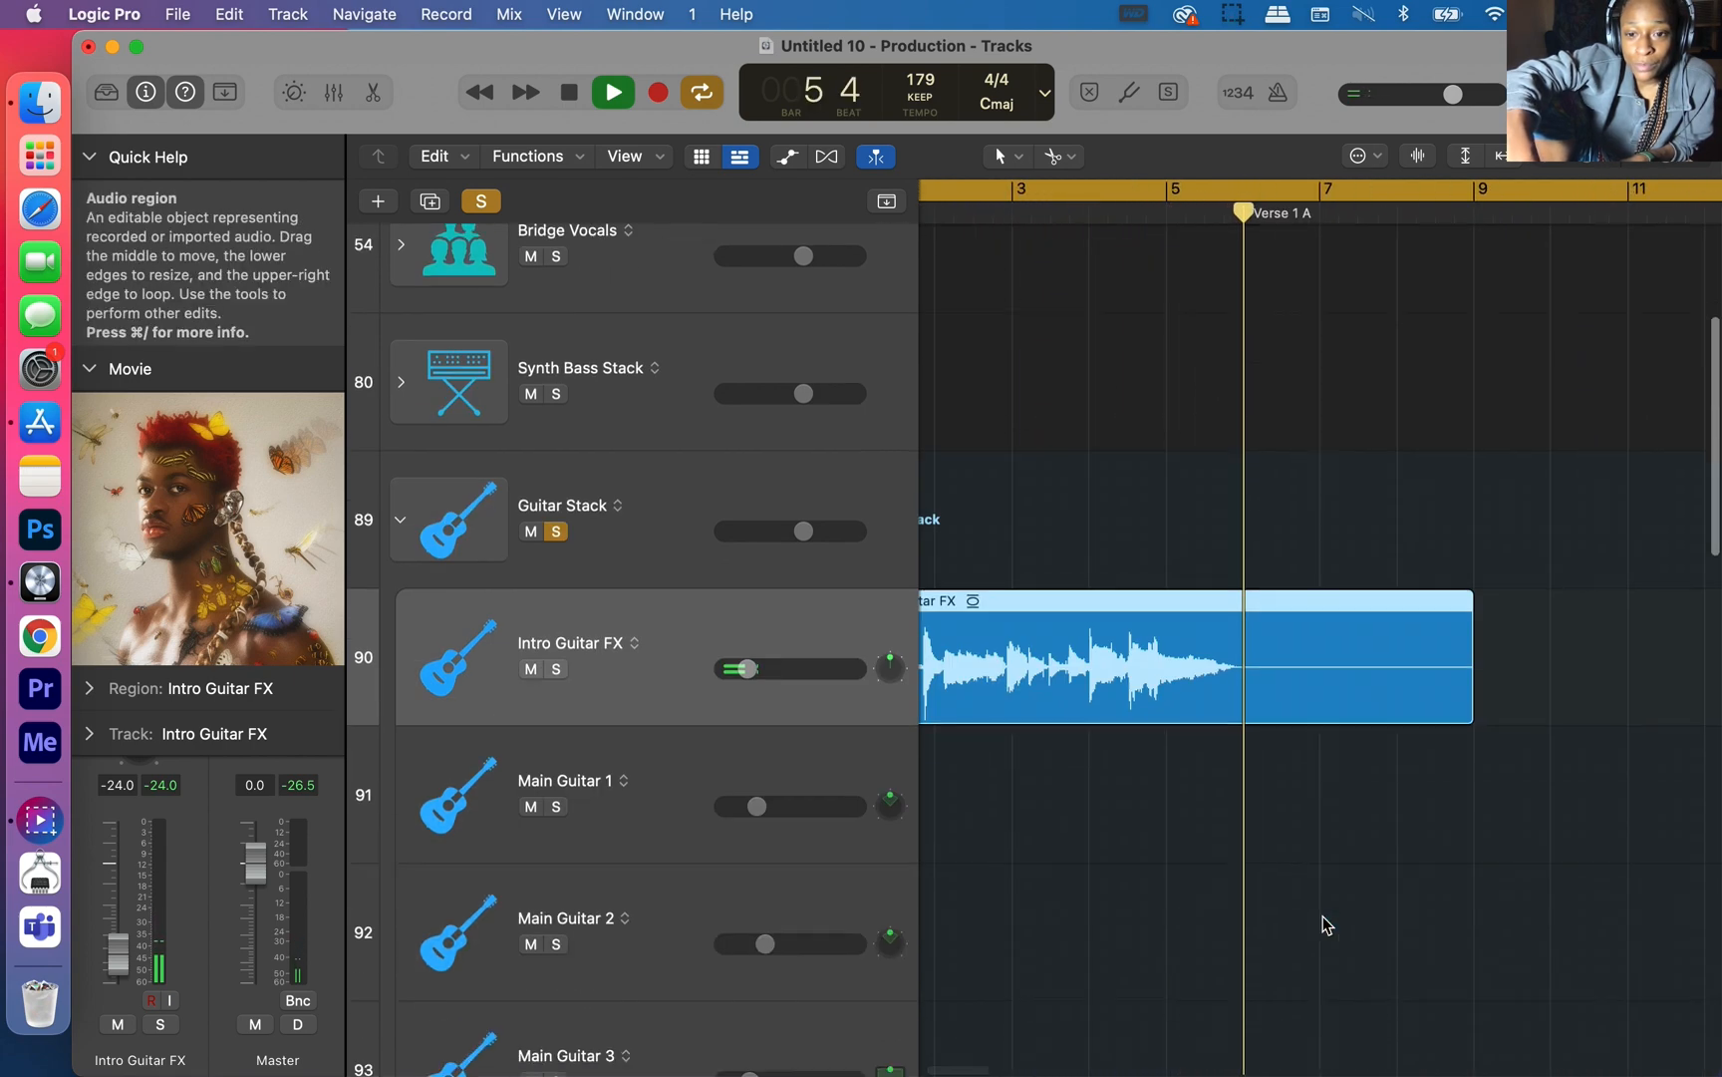
scroll(1324, 919, "right", 3)
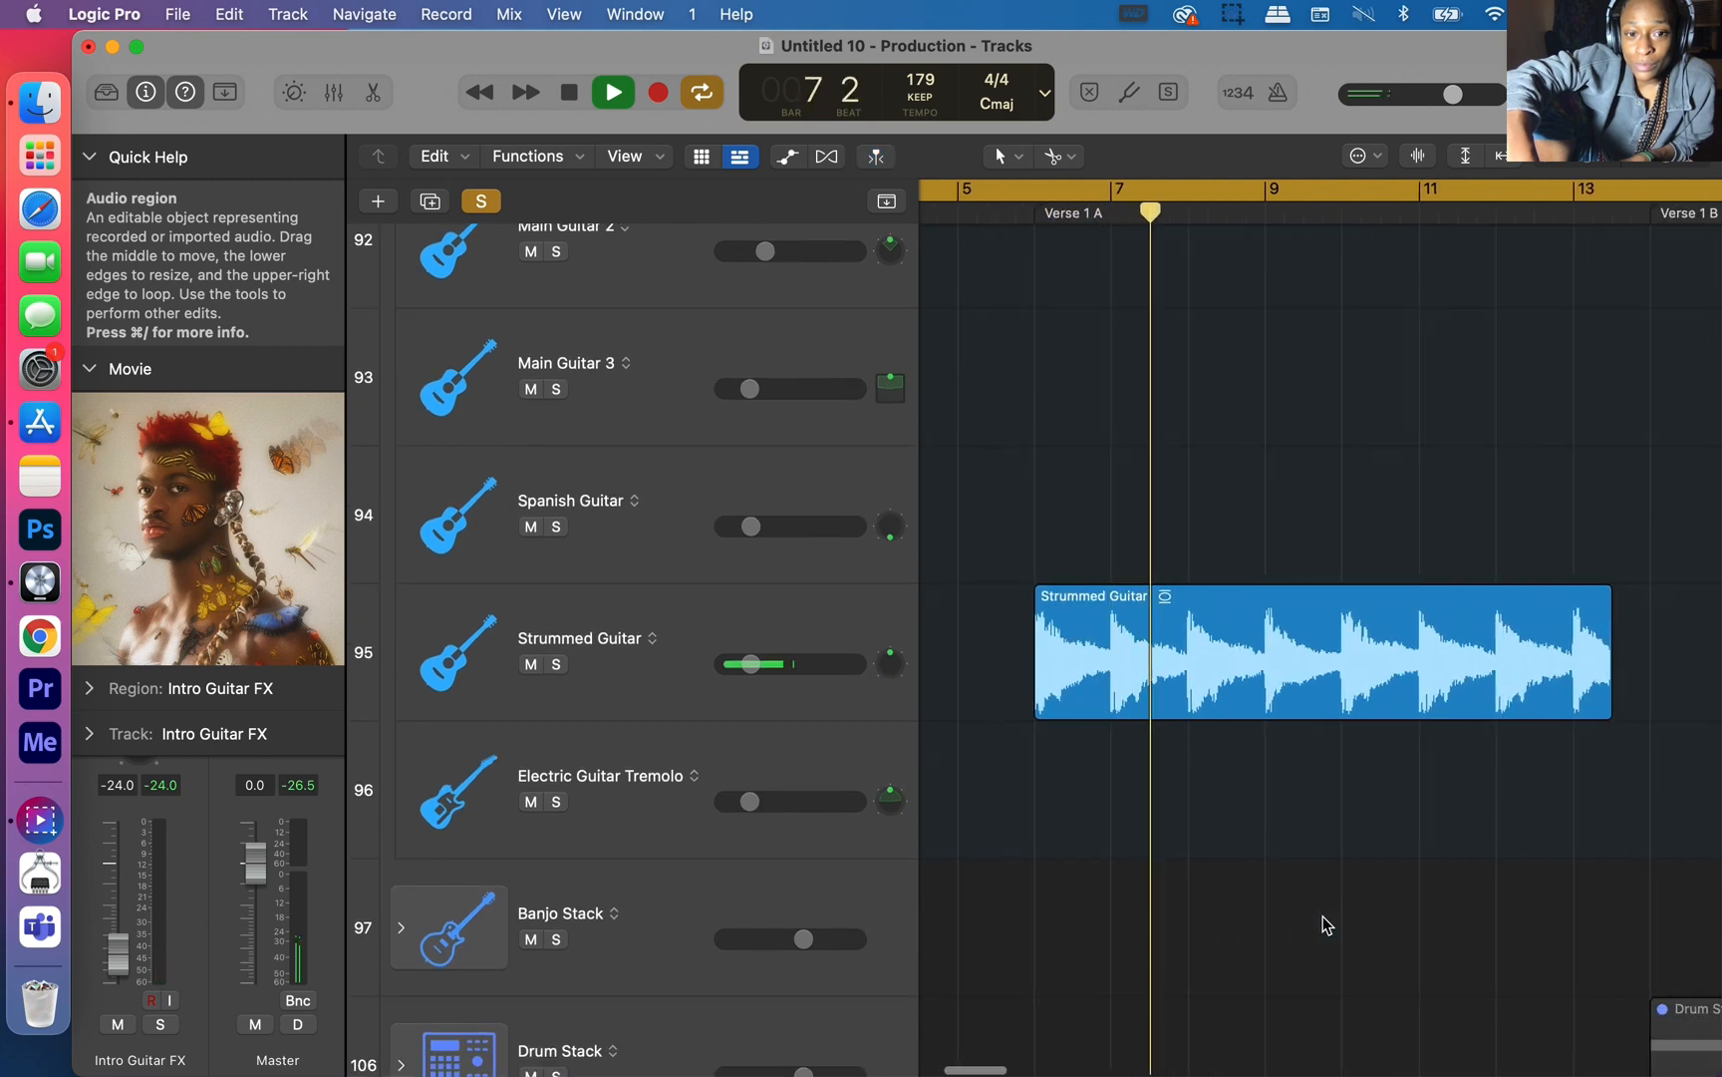
scroll(1324, 920, "up", 4)
scroll(1323, 924, "up", 3)
key("space")
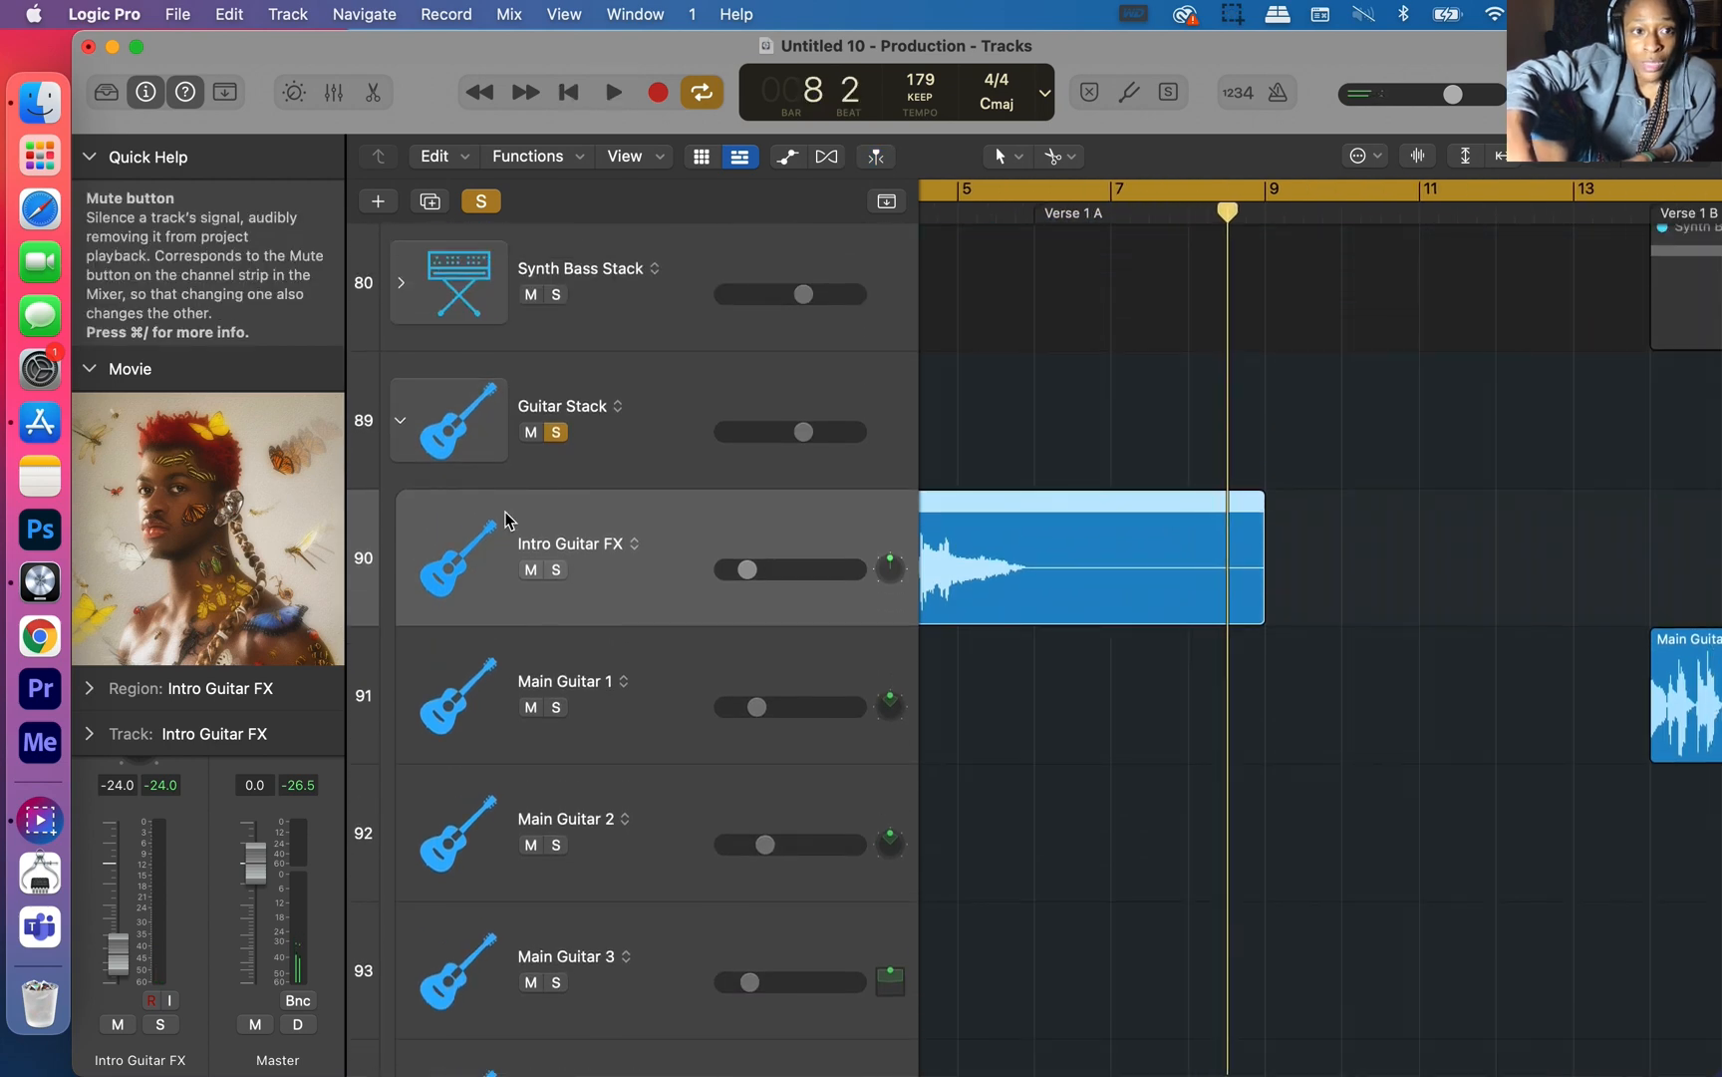
Step: Collapse the Quick Help and Movie sections, then check the master channel's Loudness Meter during playback and close it
left_click(92, 159)
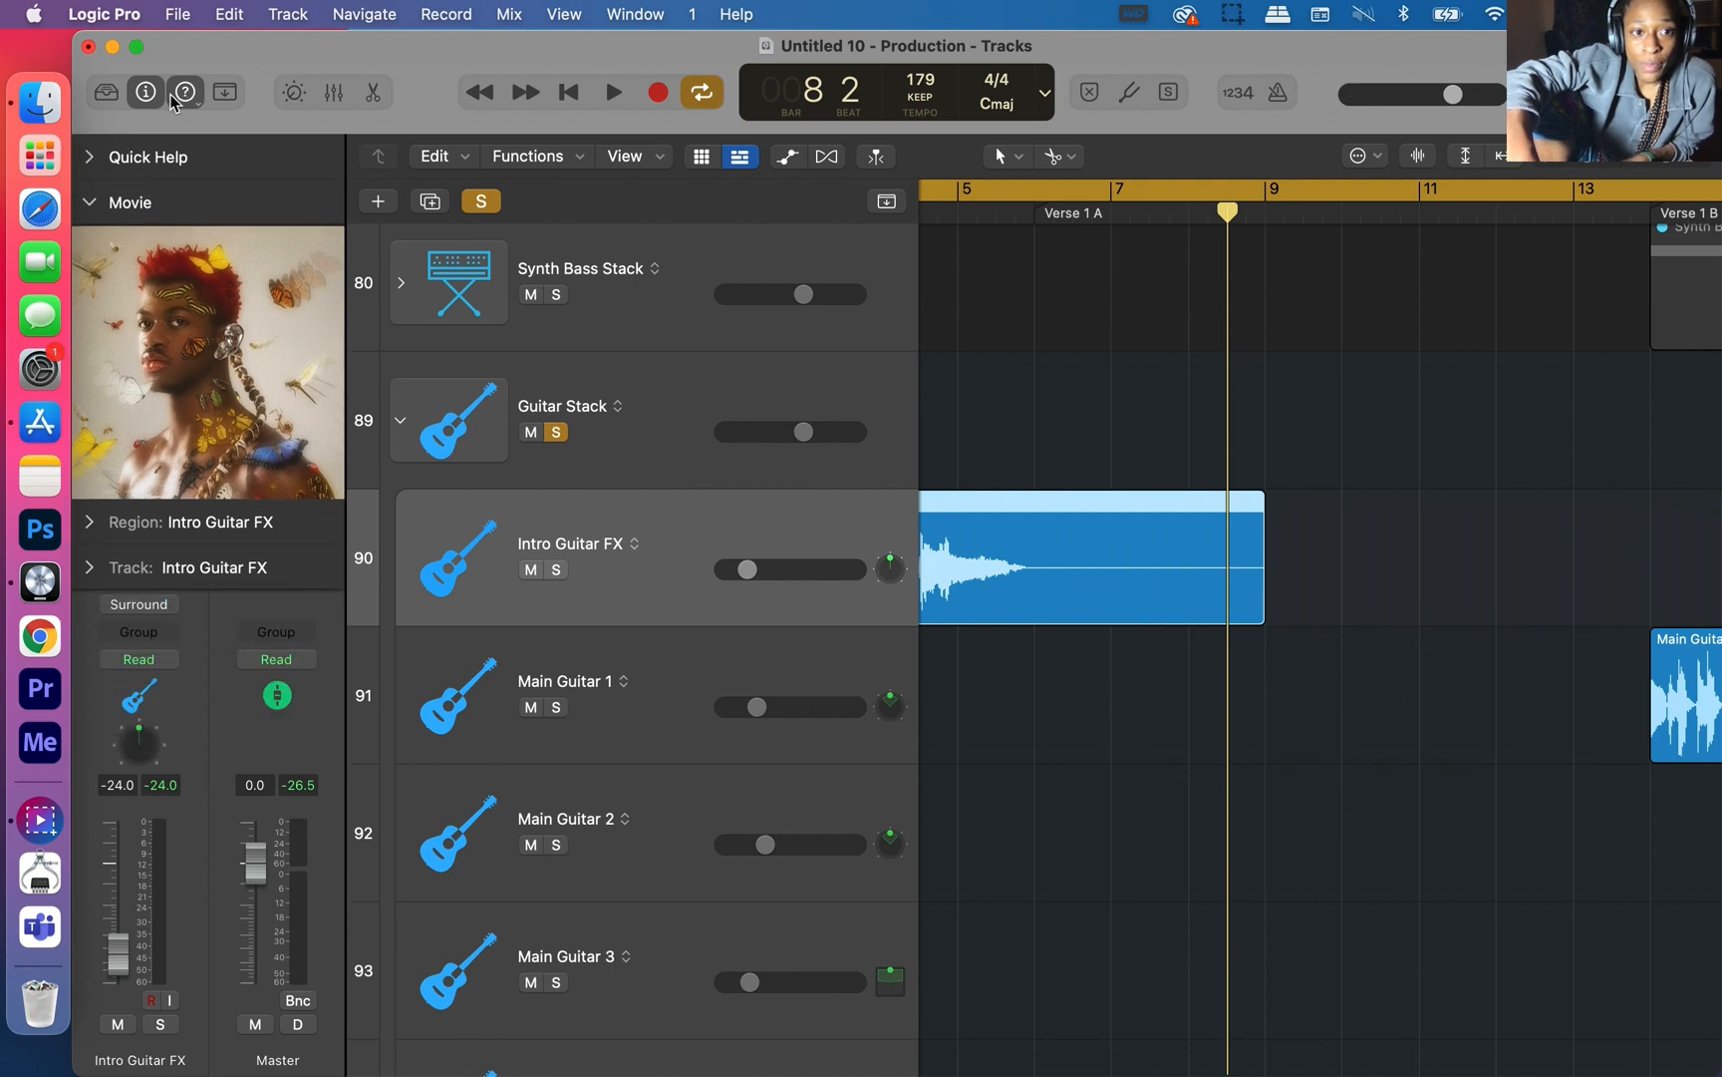
left_click(89, 204)
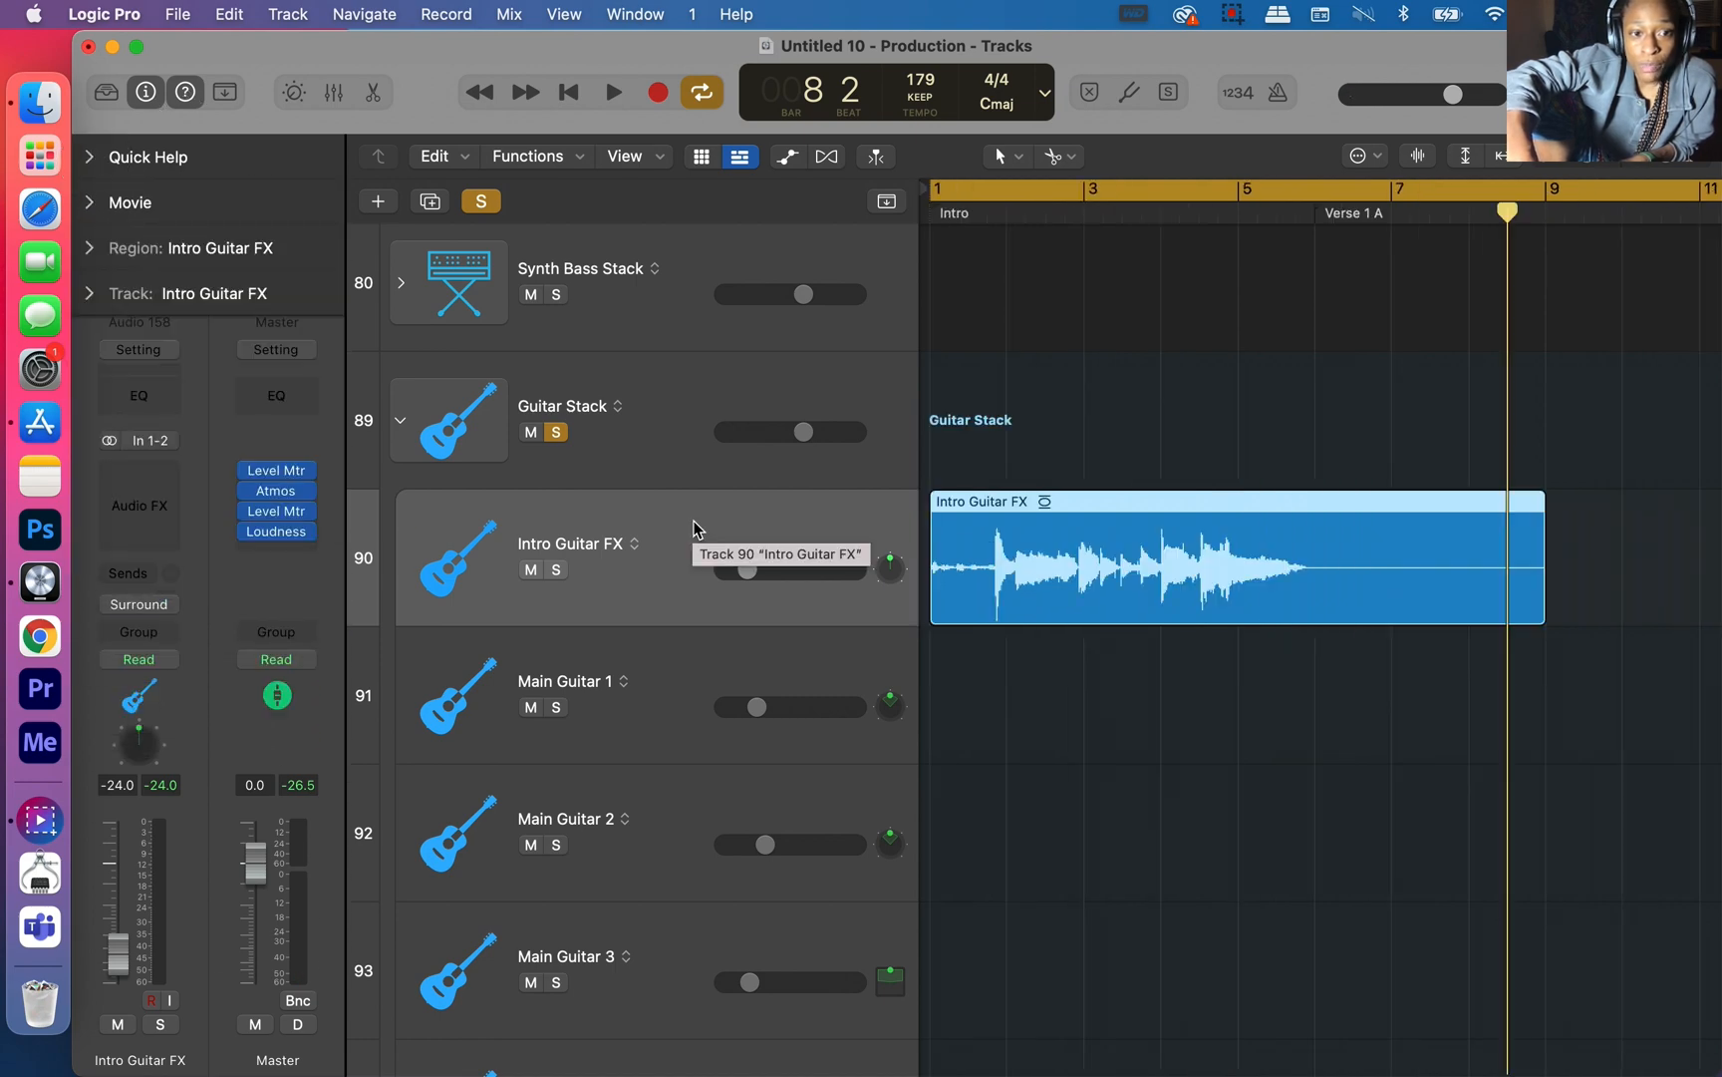
mouse_move(281, 518)
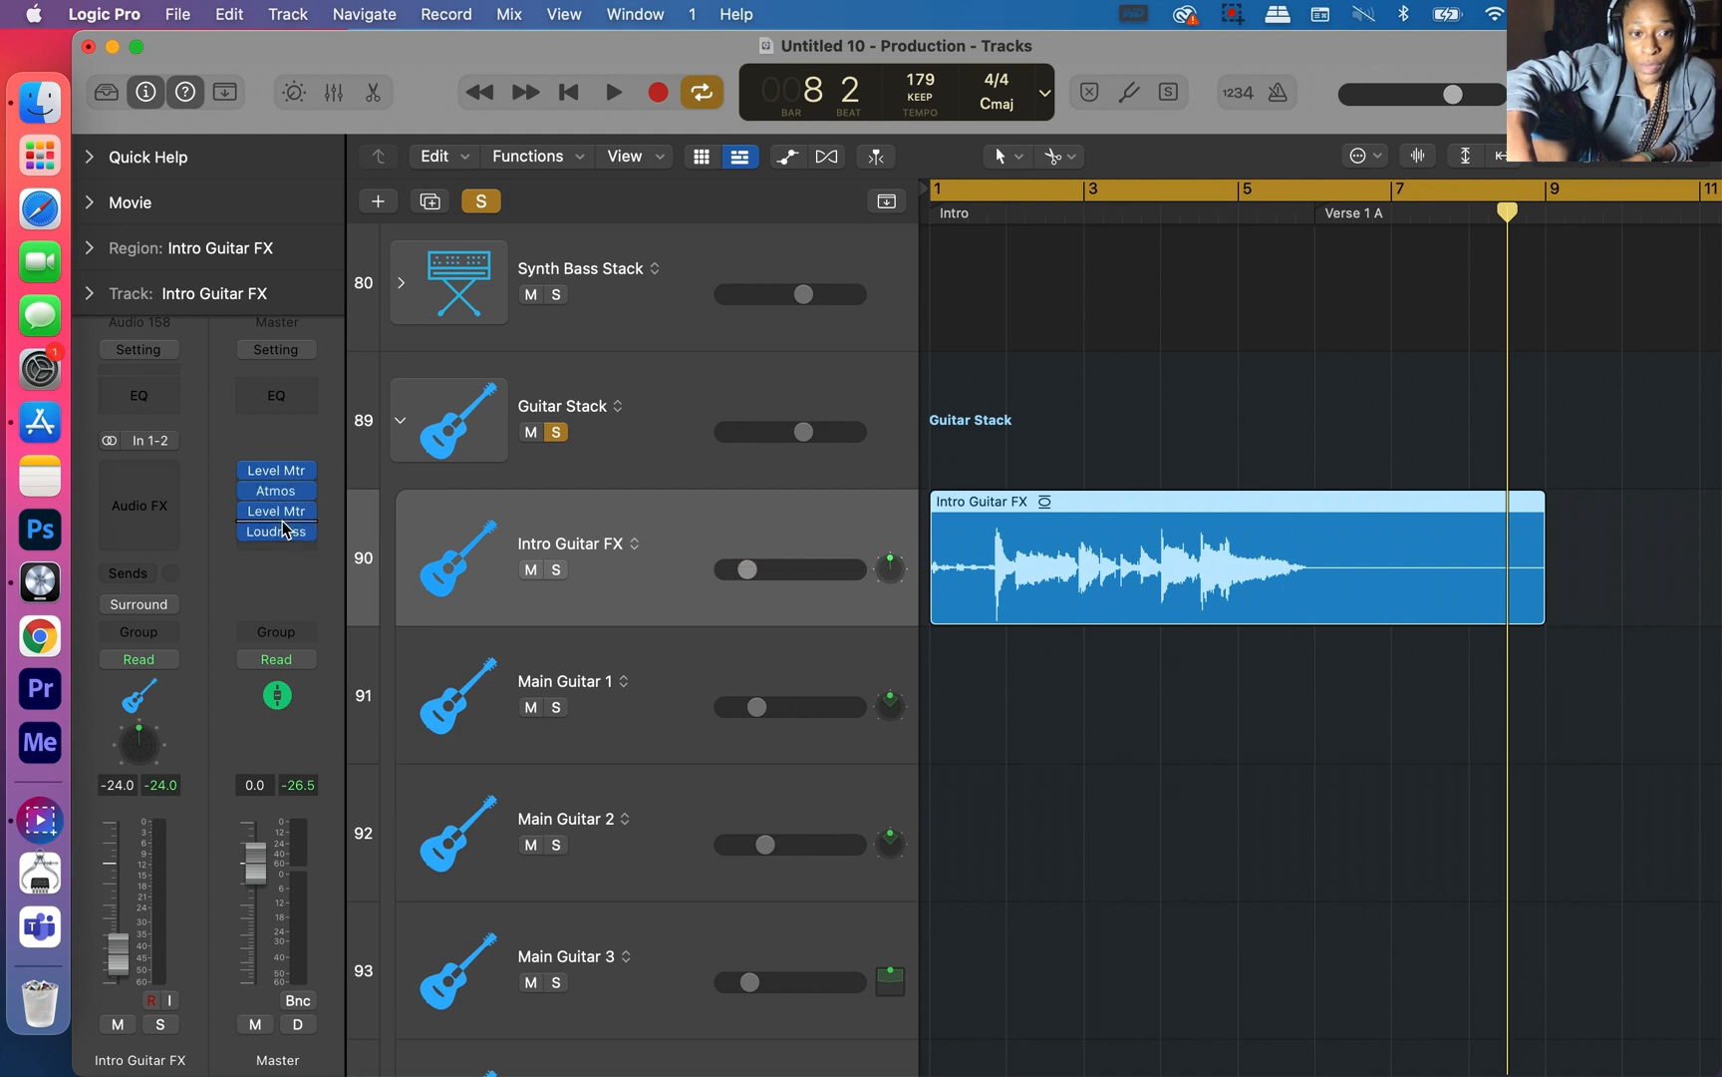
left_click(279, 534)
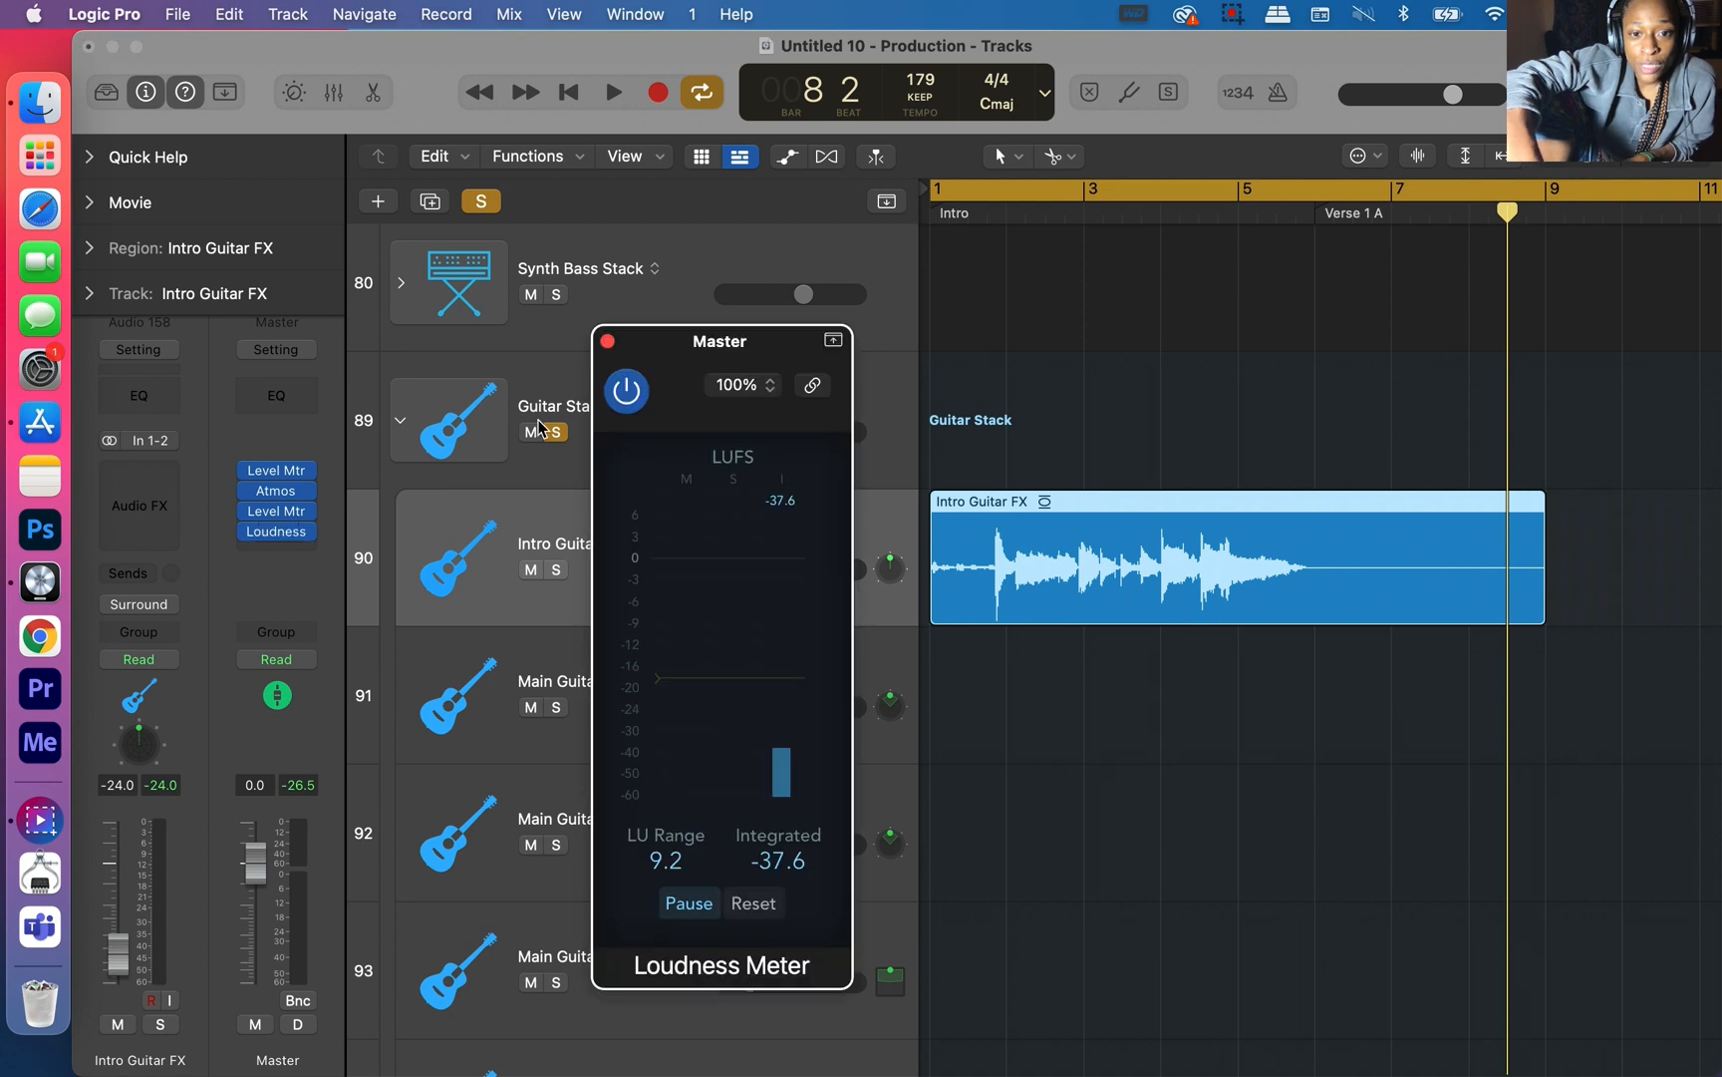
key("space")
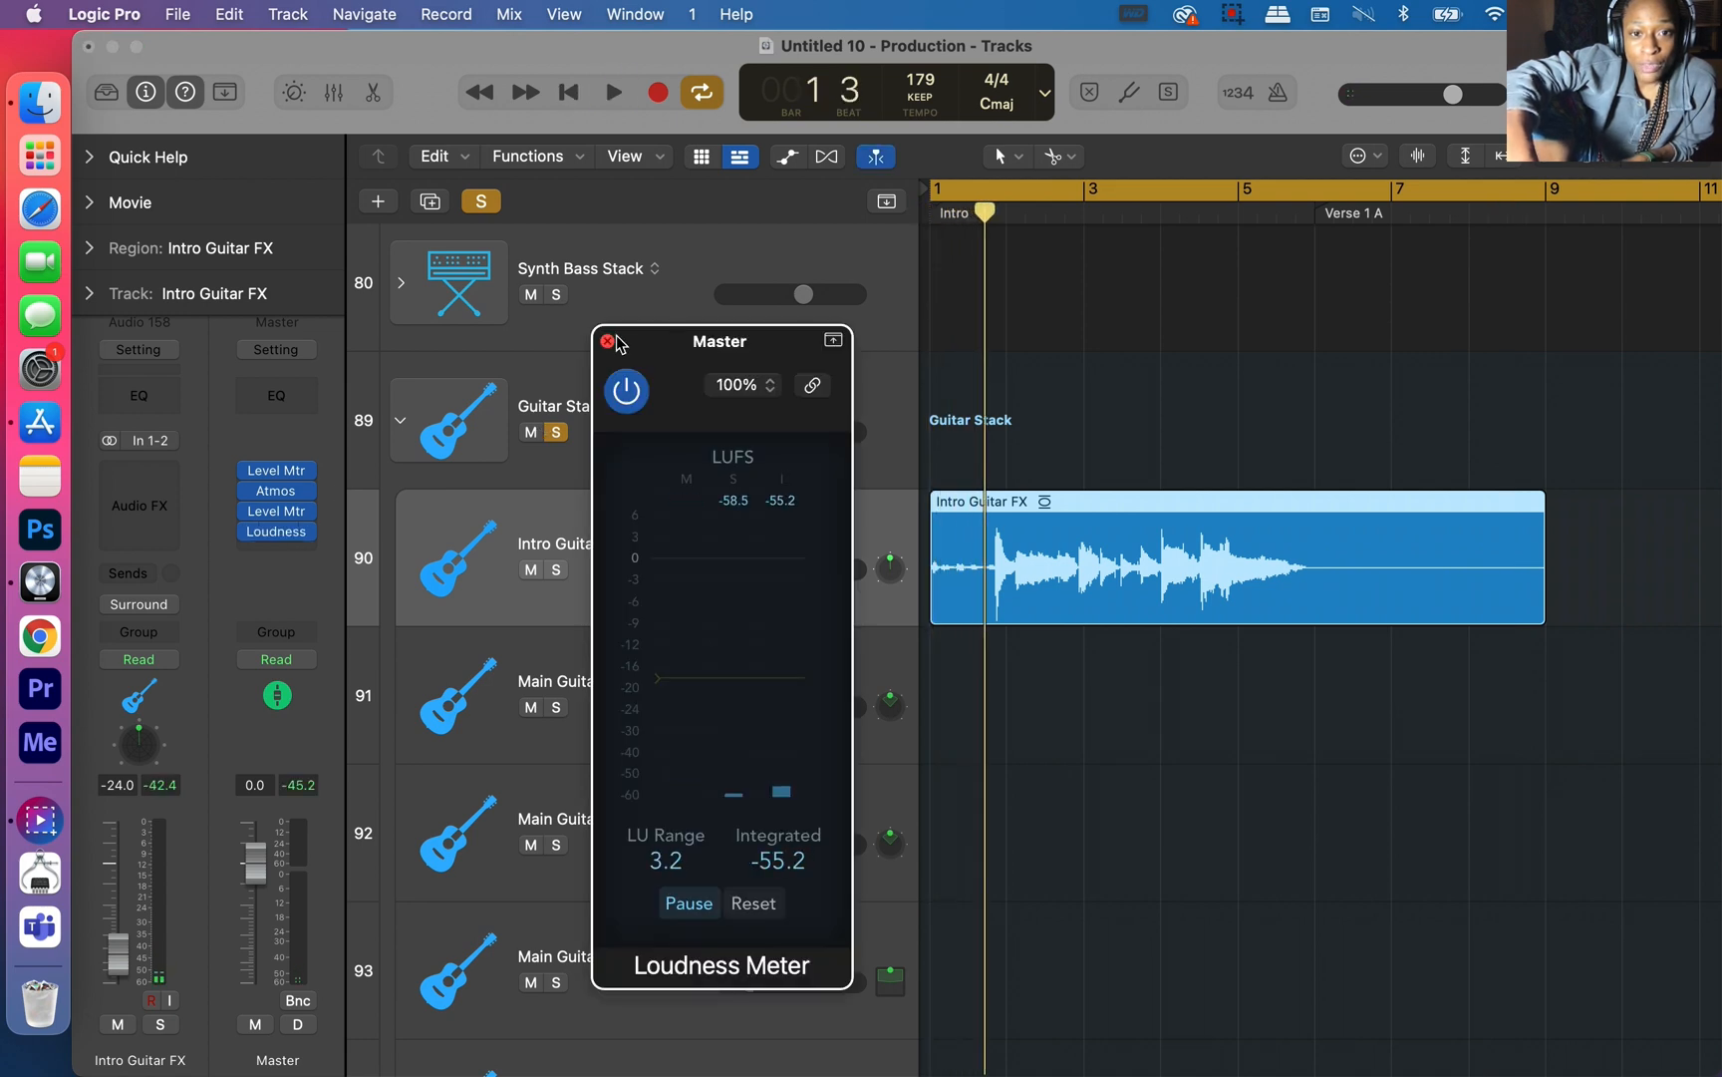
left_click(608, 342)
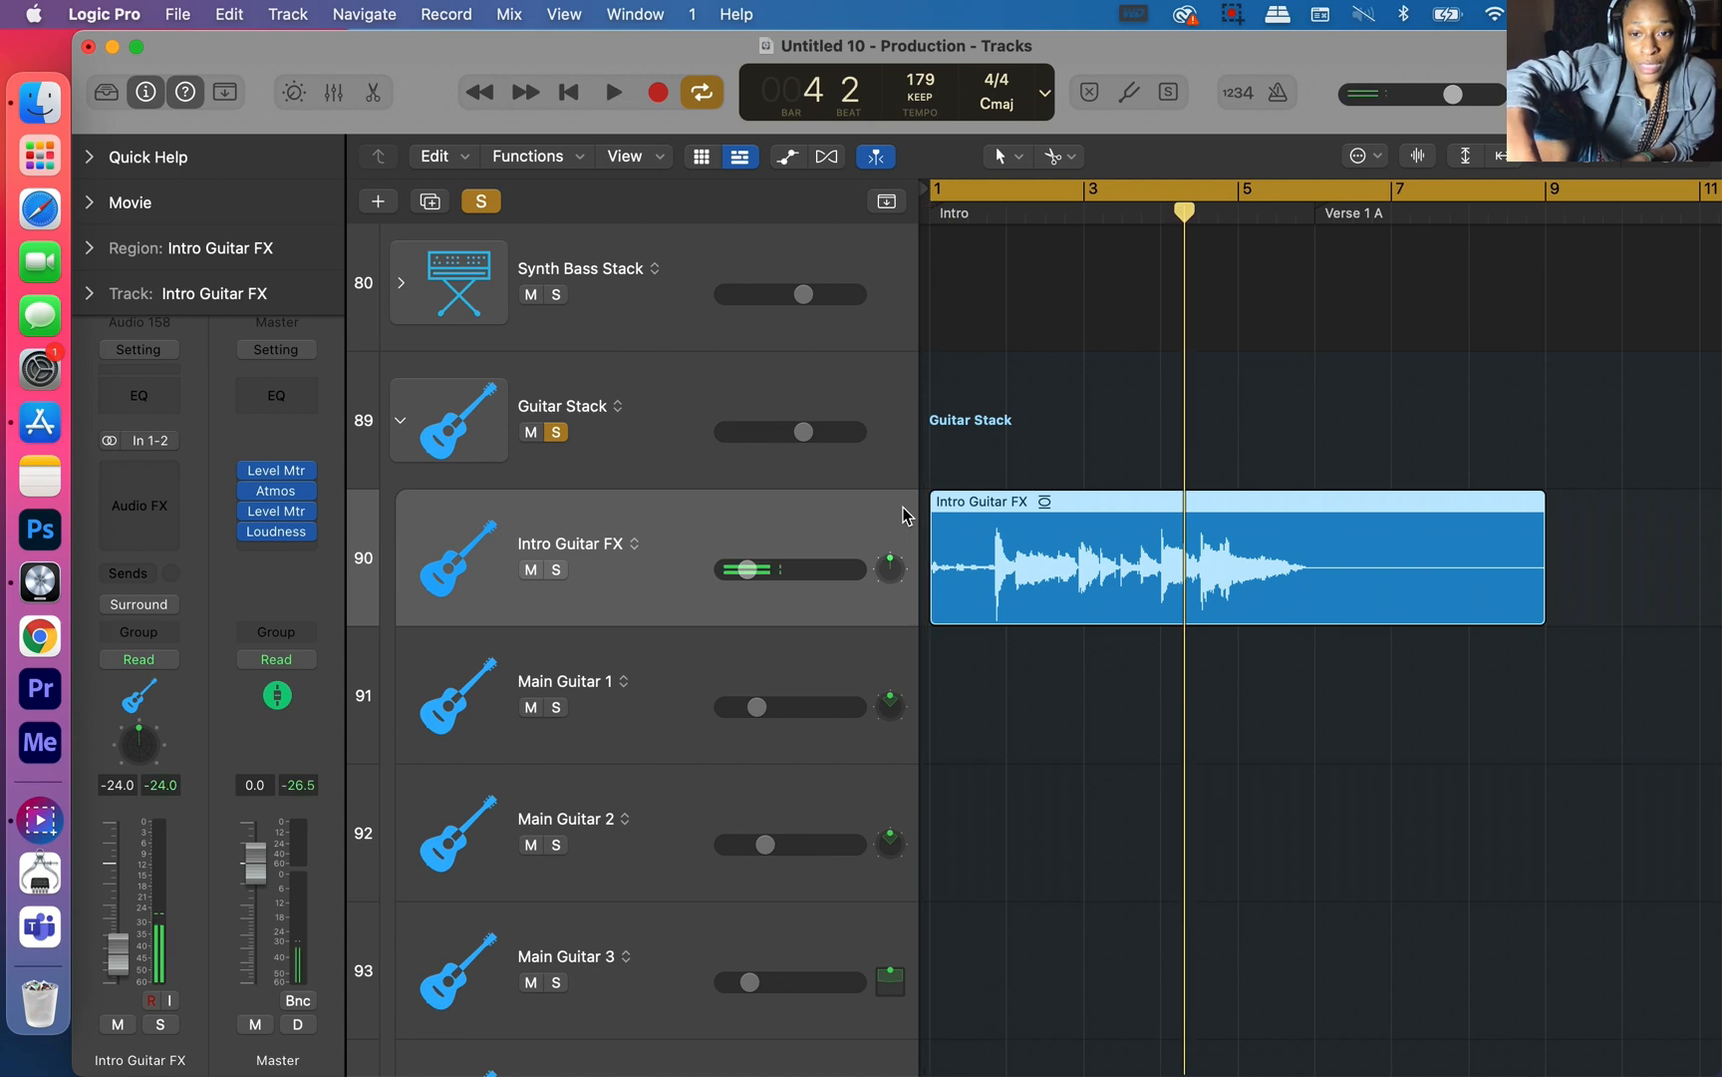
Step: Select the Strummed Guitar track, show the tracks' automation and listen to its first region in Verse 1 A
scroll(1357, 720, "down", 5)
left_click(784, 640)
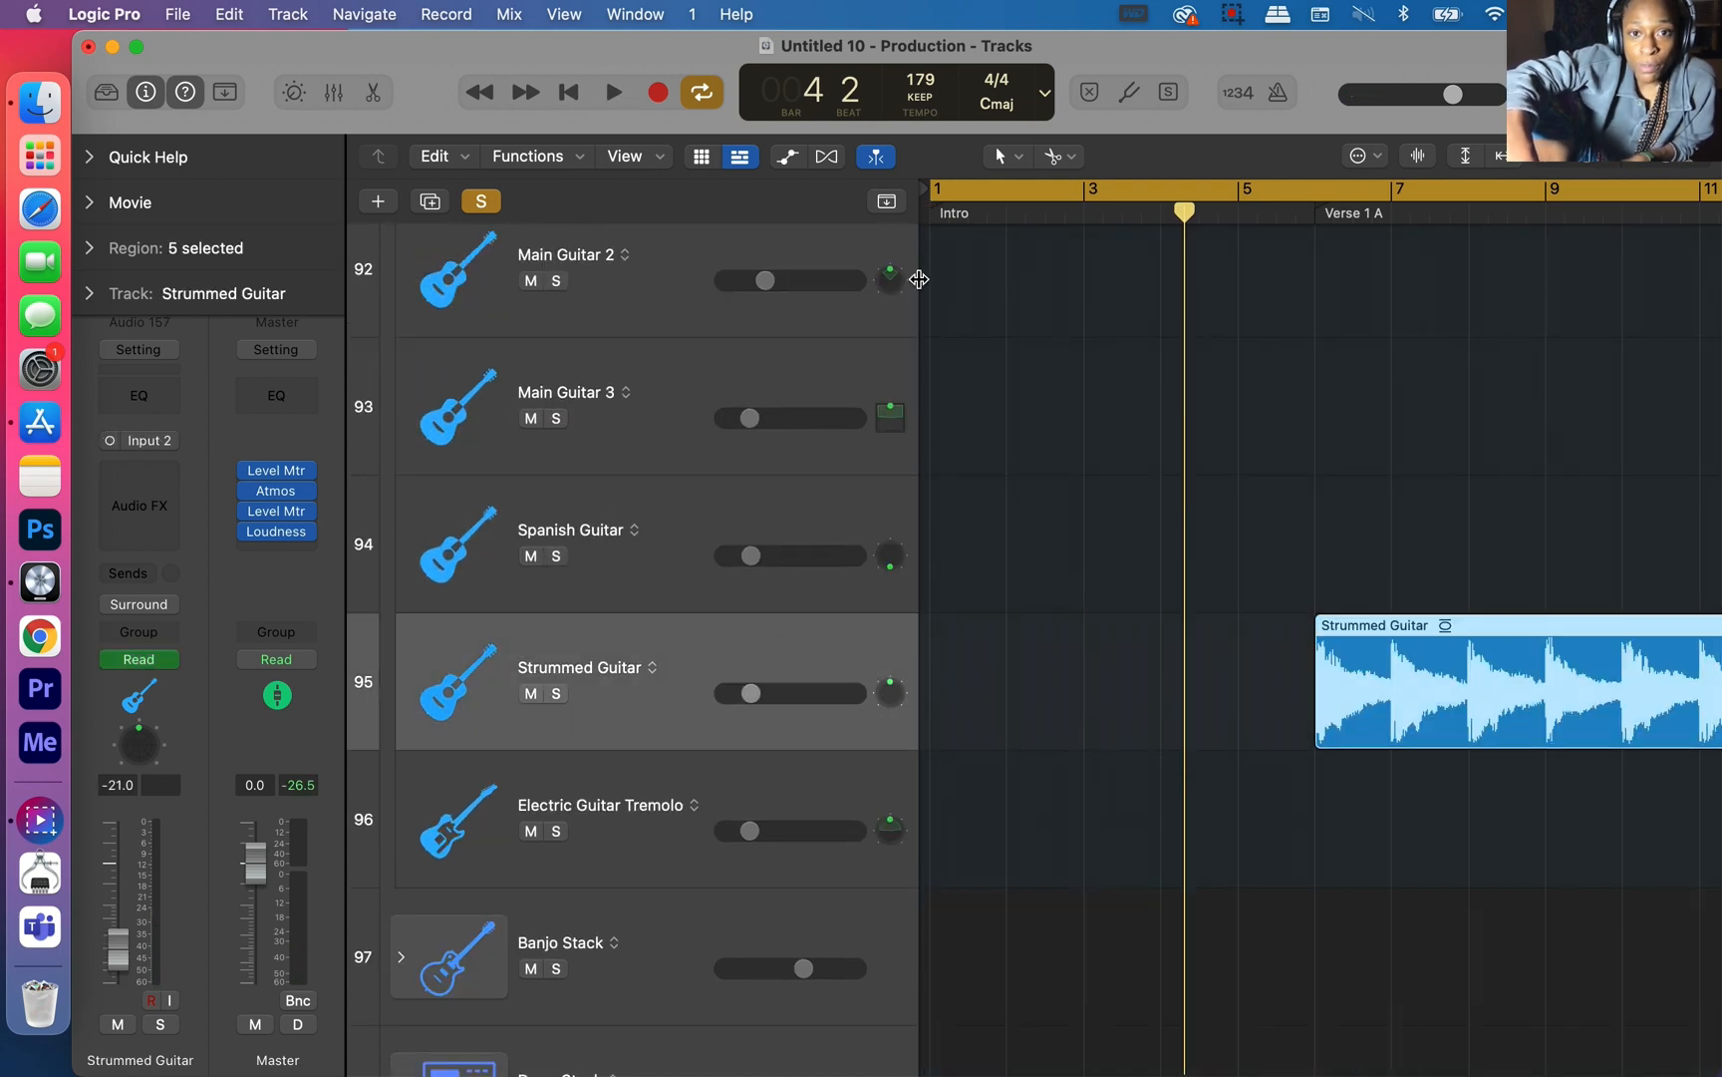
left_click(786, 157)
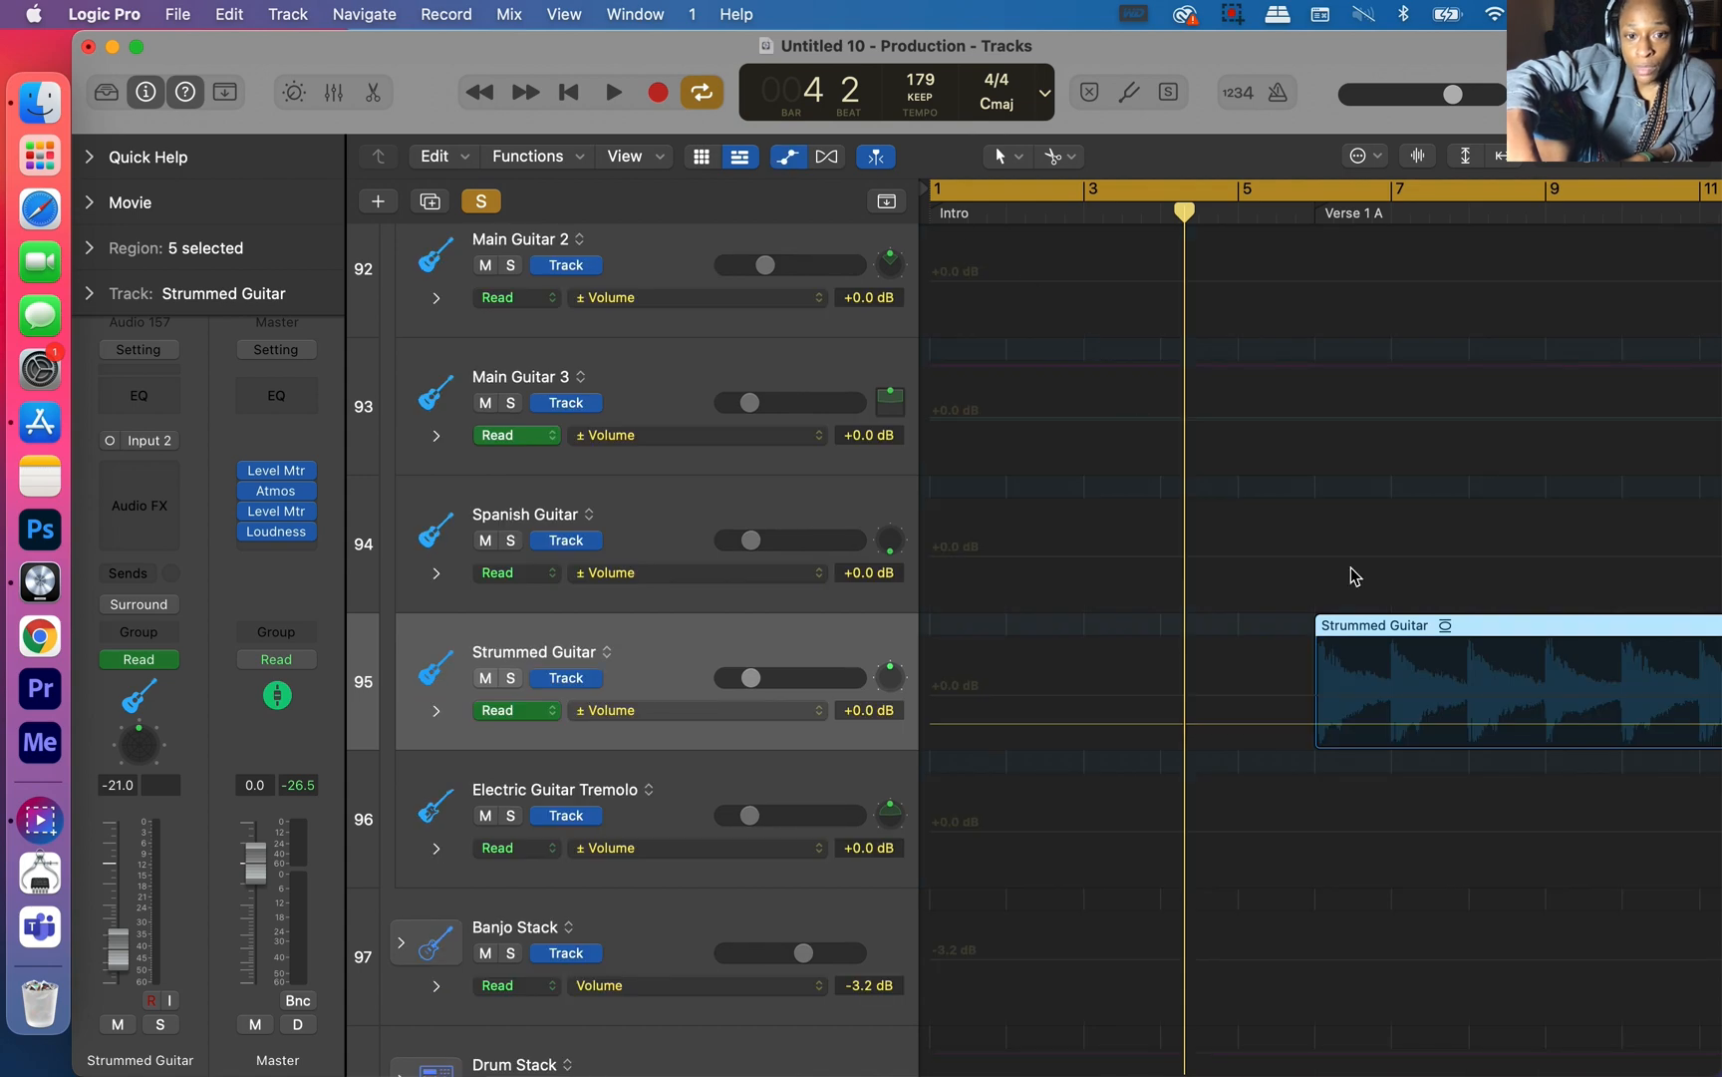
key("space")
scroll(1355, 576, "right", 5)
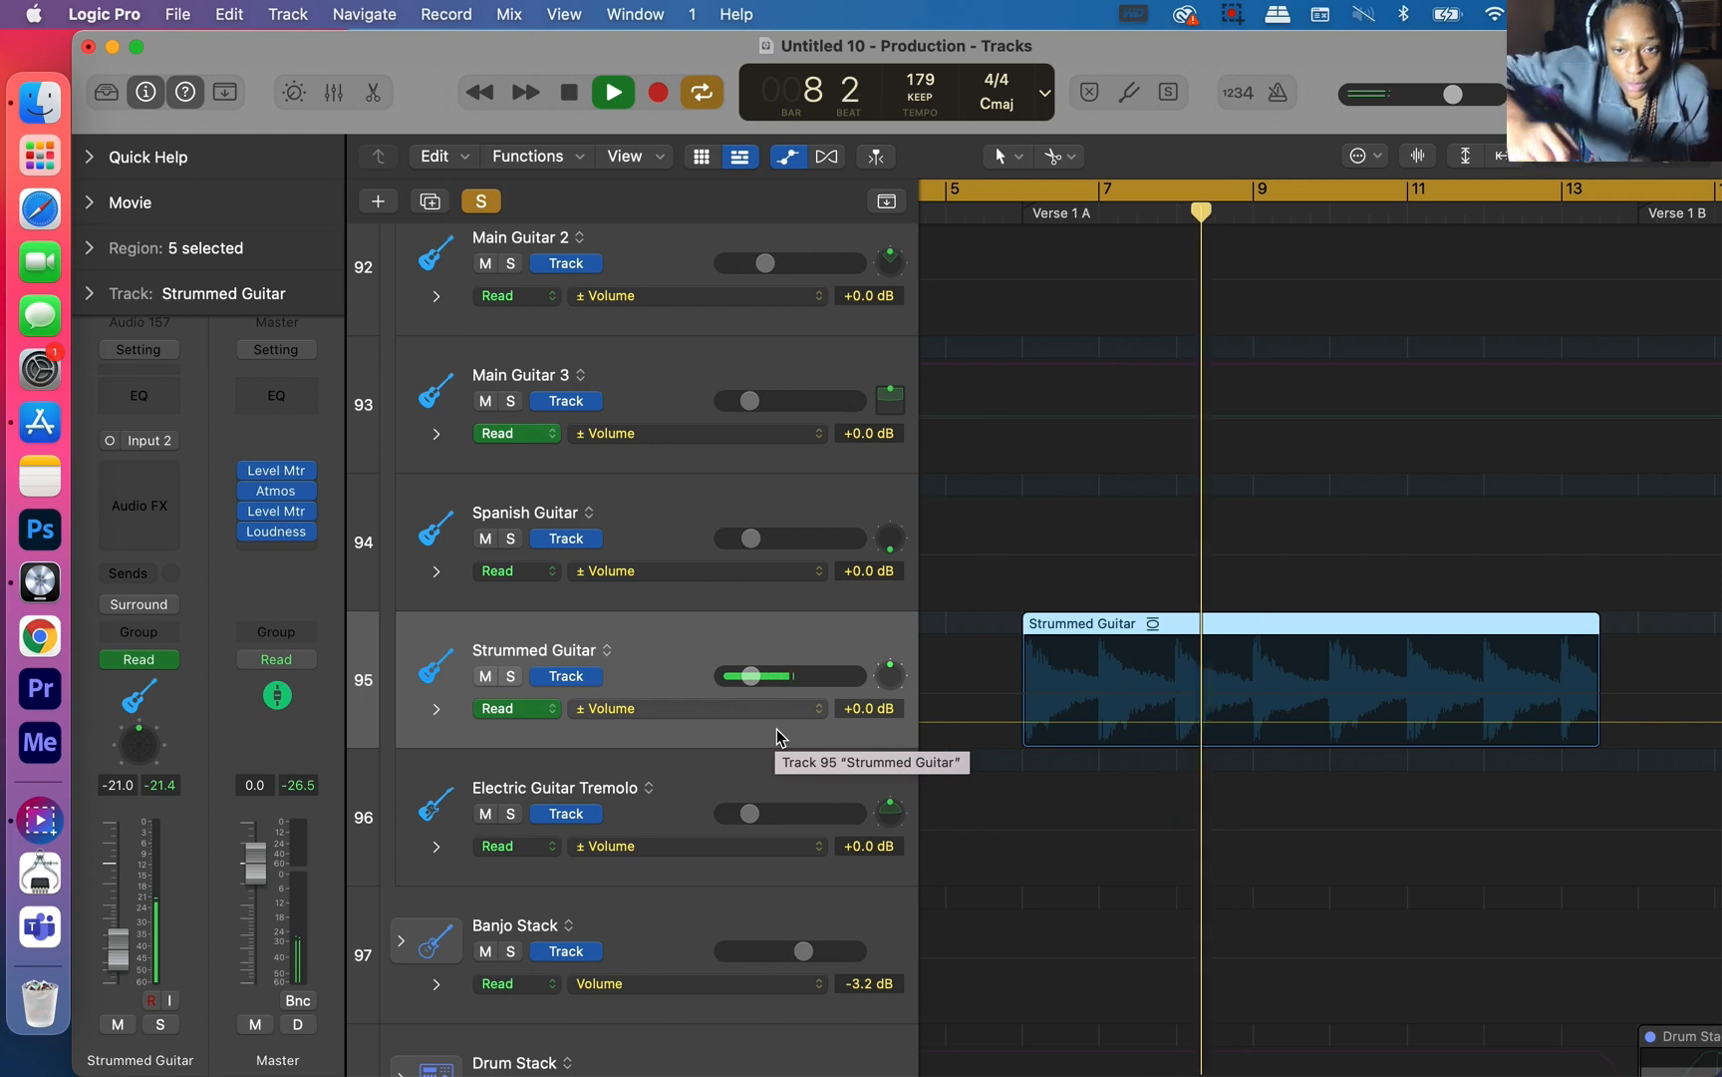
key("space")
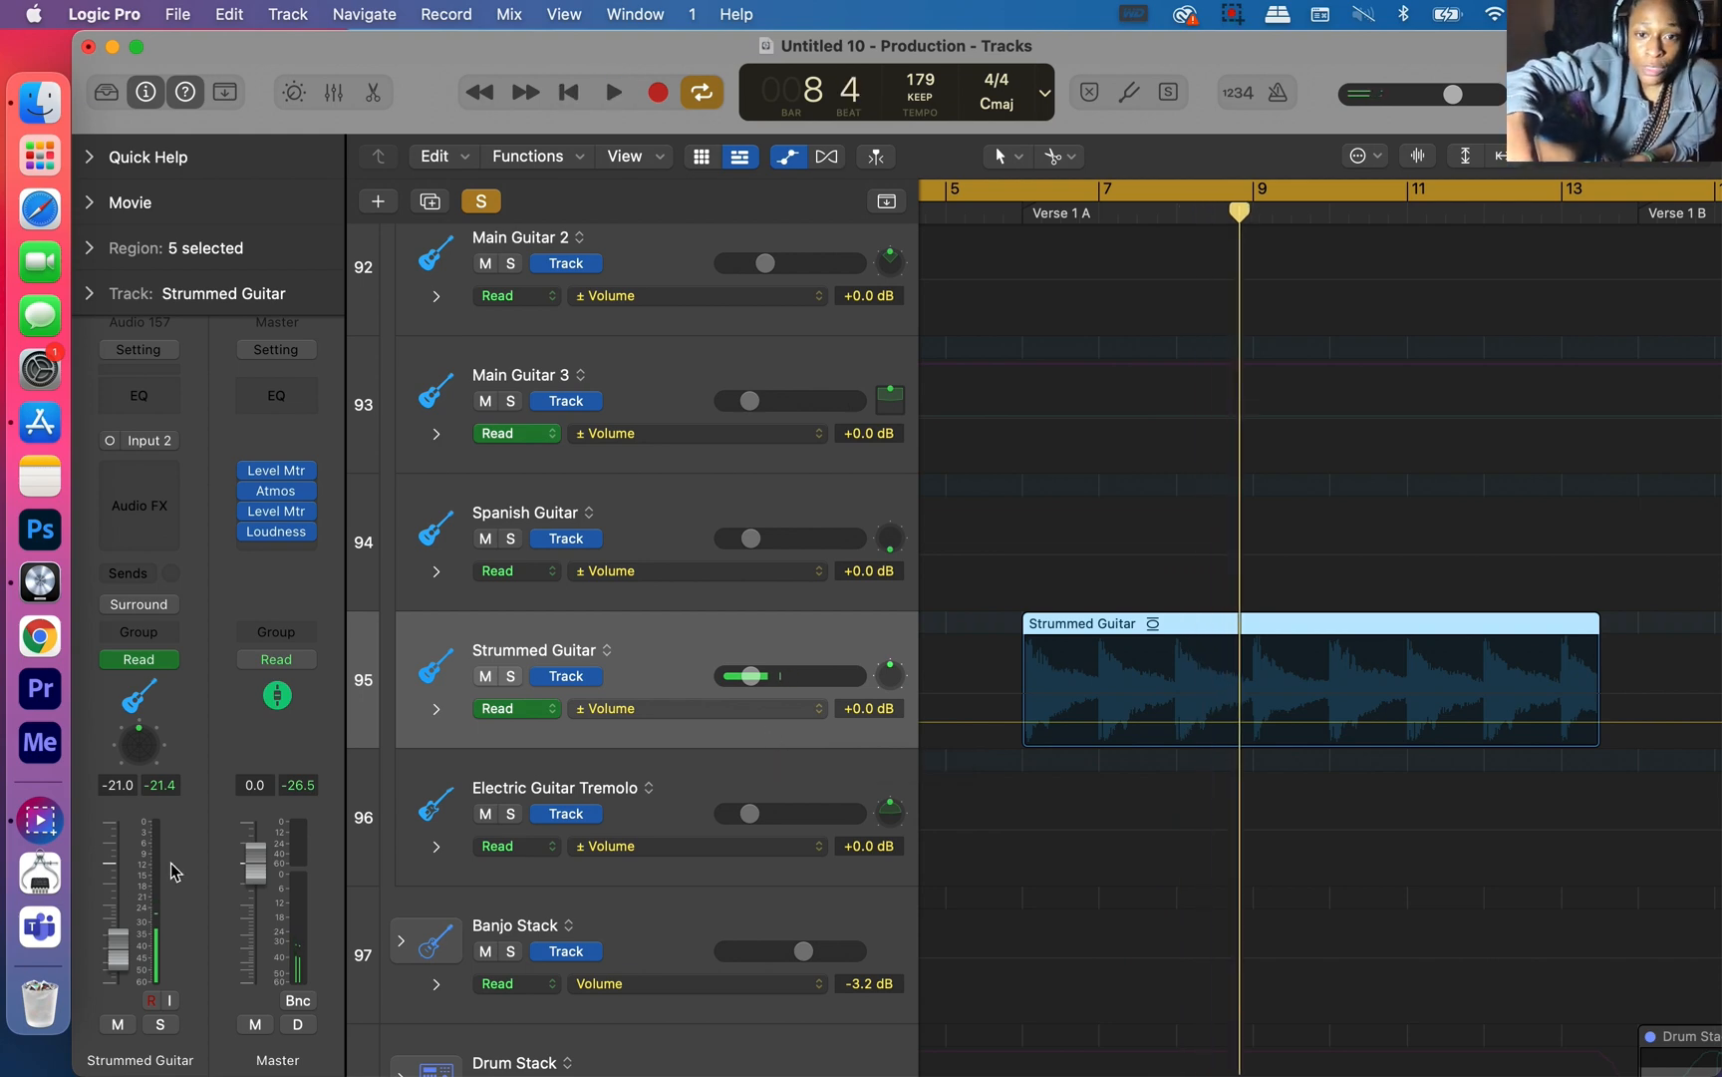
Step: Open the Strummed Guitar's Surround Panner, inspect it during playback and move its window clear of the track regions
double_click(140, 746)
key("space")
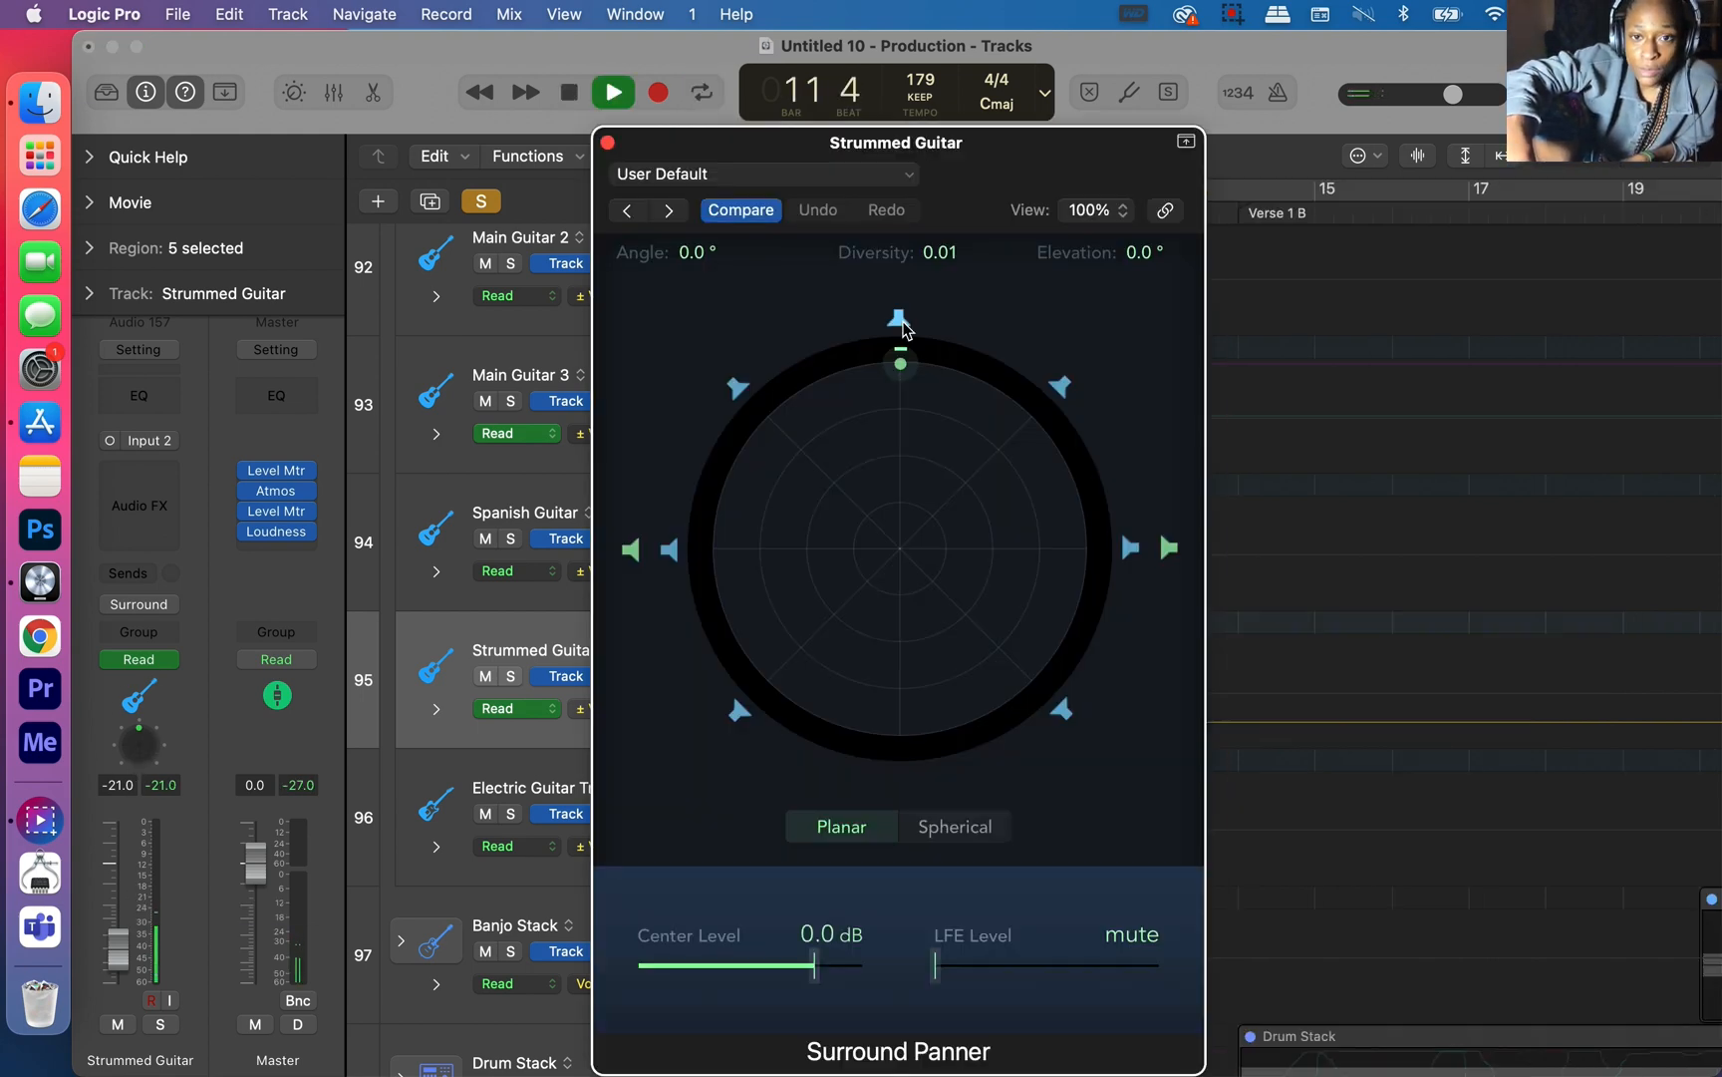
left_click_drag(1000, 189, 553, 230)
key("space")
scroll(1338, 472, "left", 5)
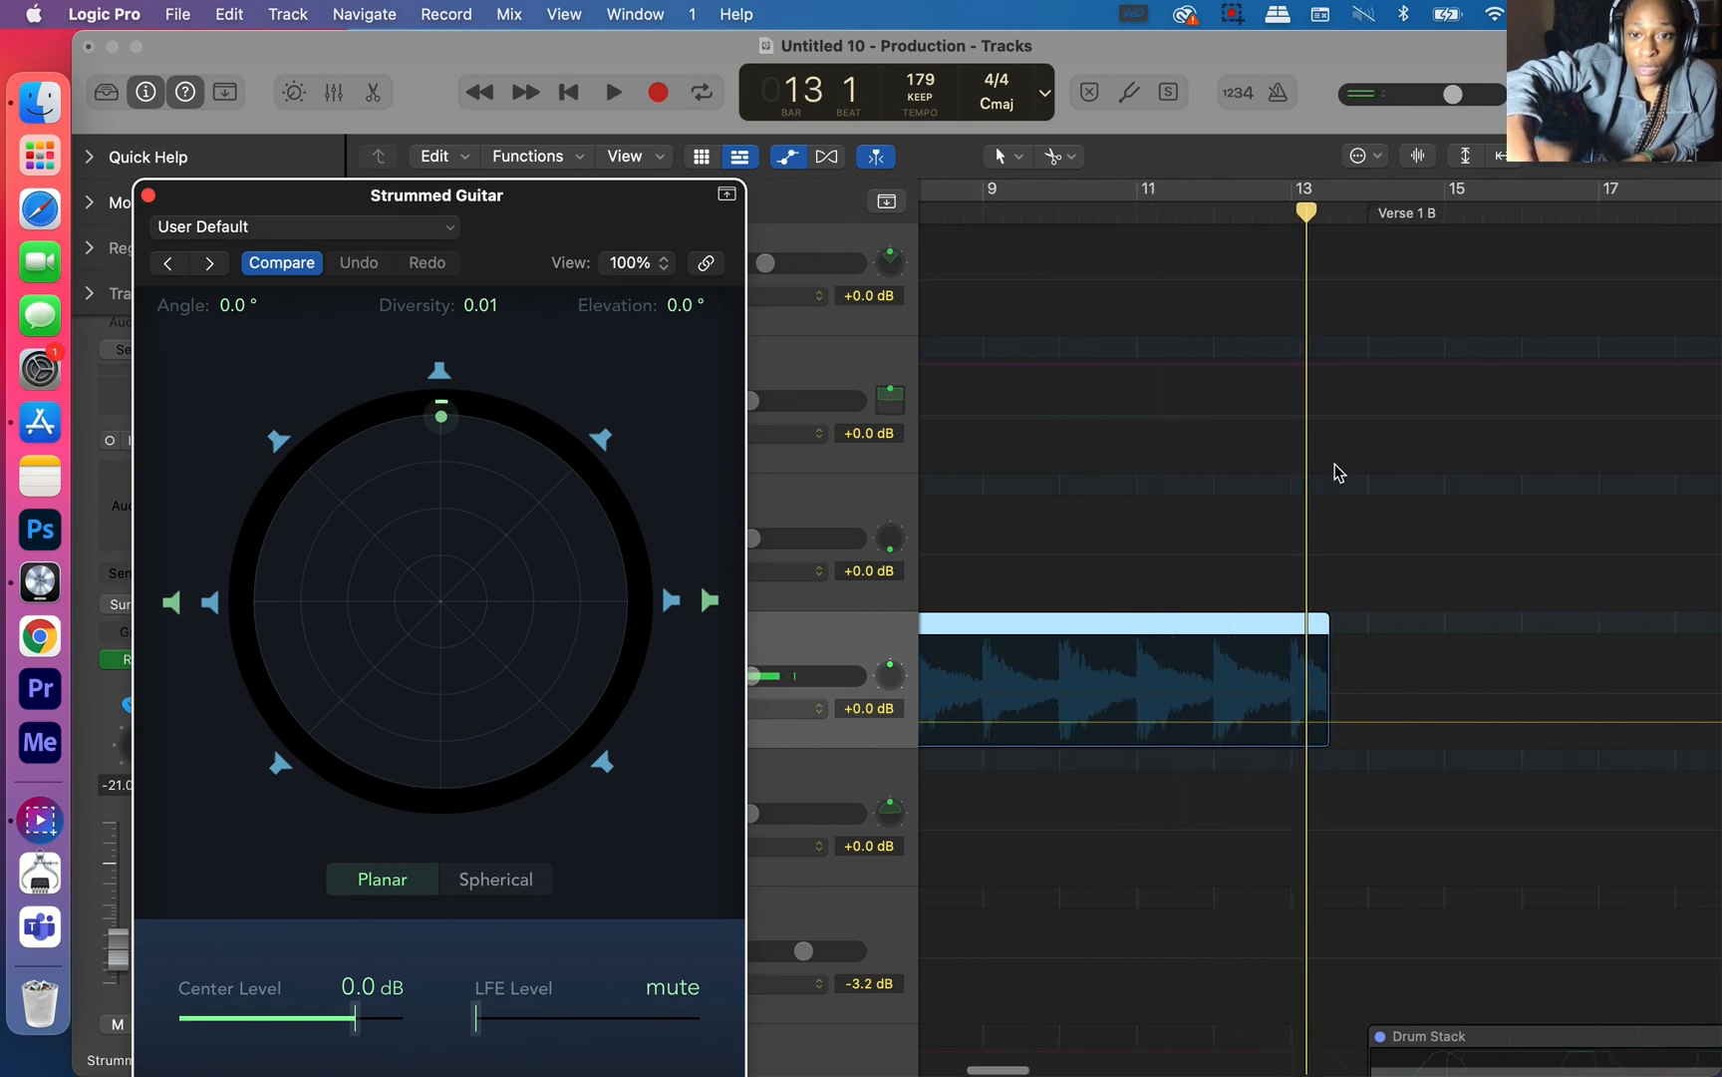
Step: Play Strummed Guitar from just before Verse 1 A with the panner's center speaker off, then turn the speaker back on
left_click(1172, 213)
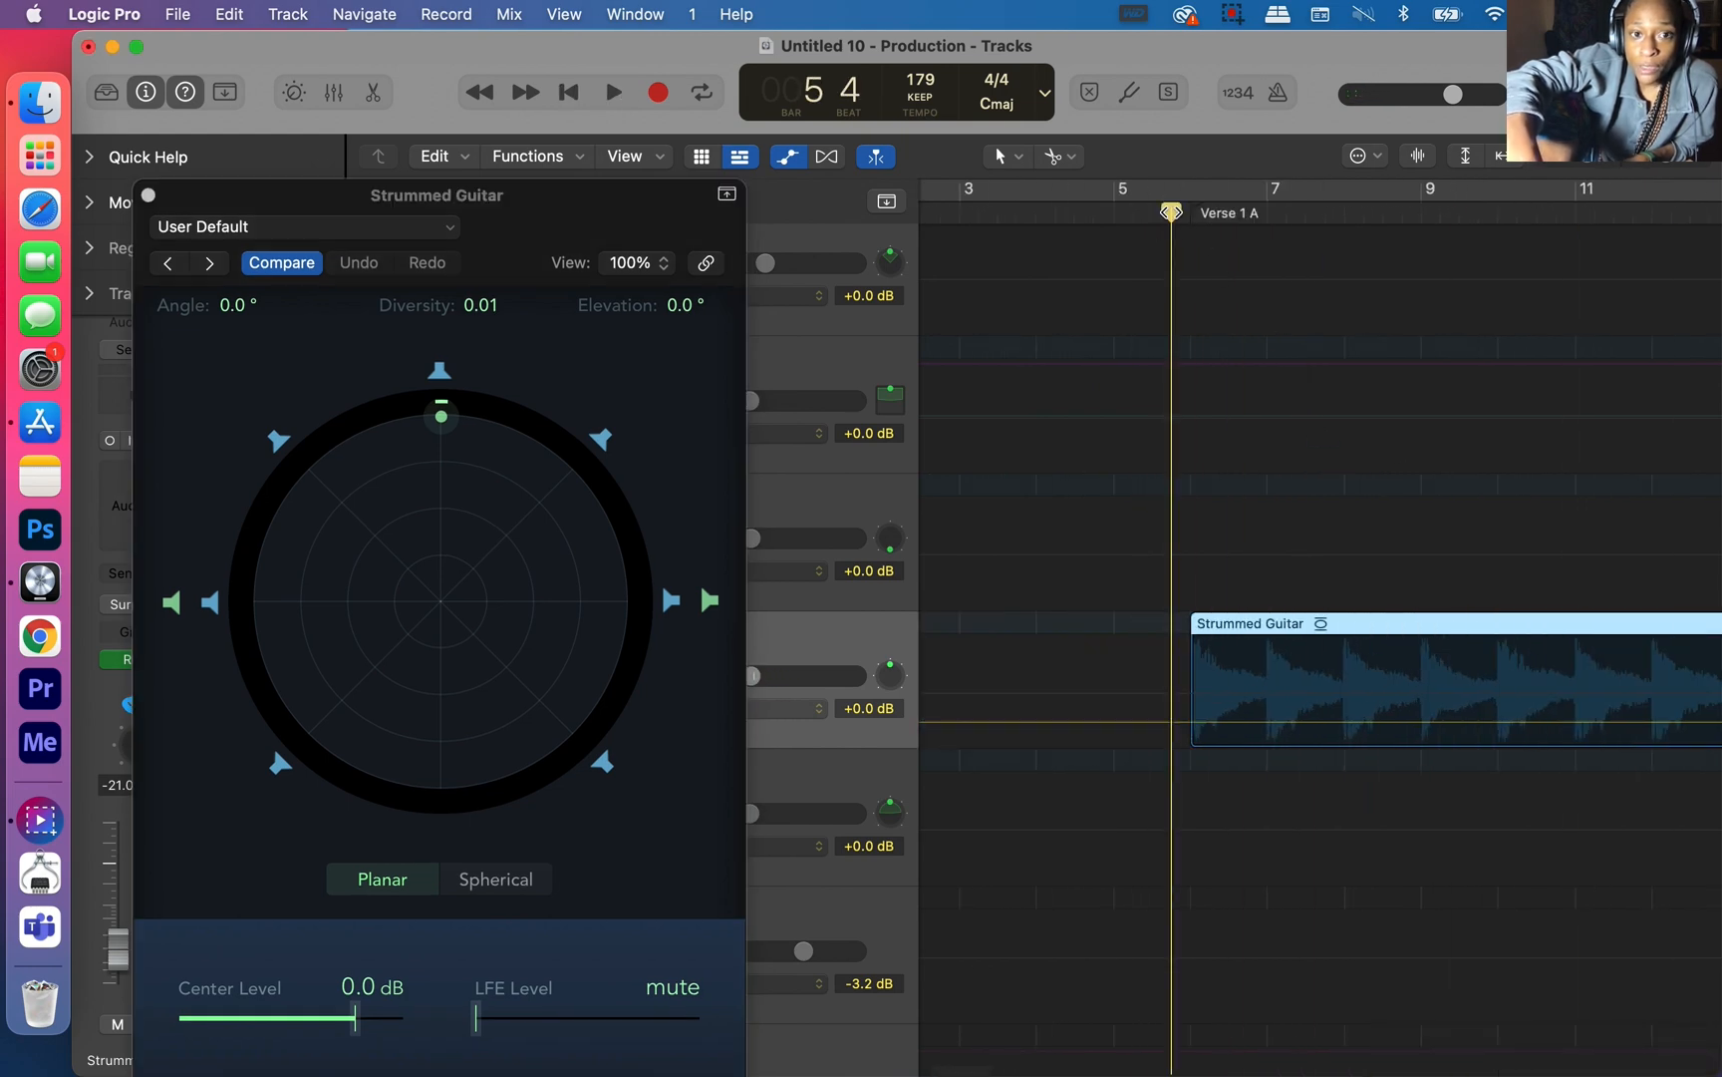
left_click(440, 385)
key("space")
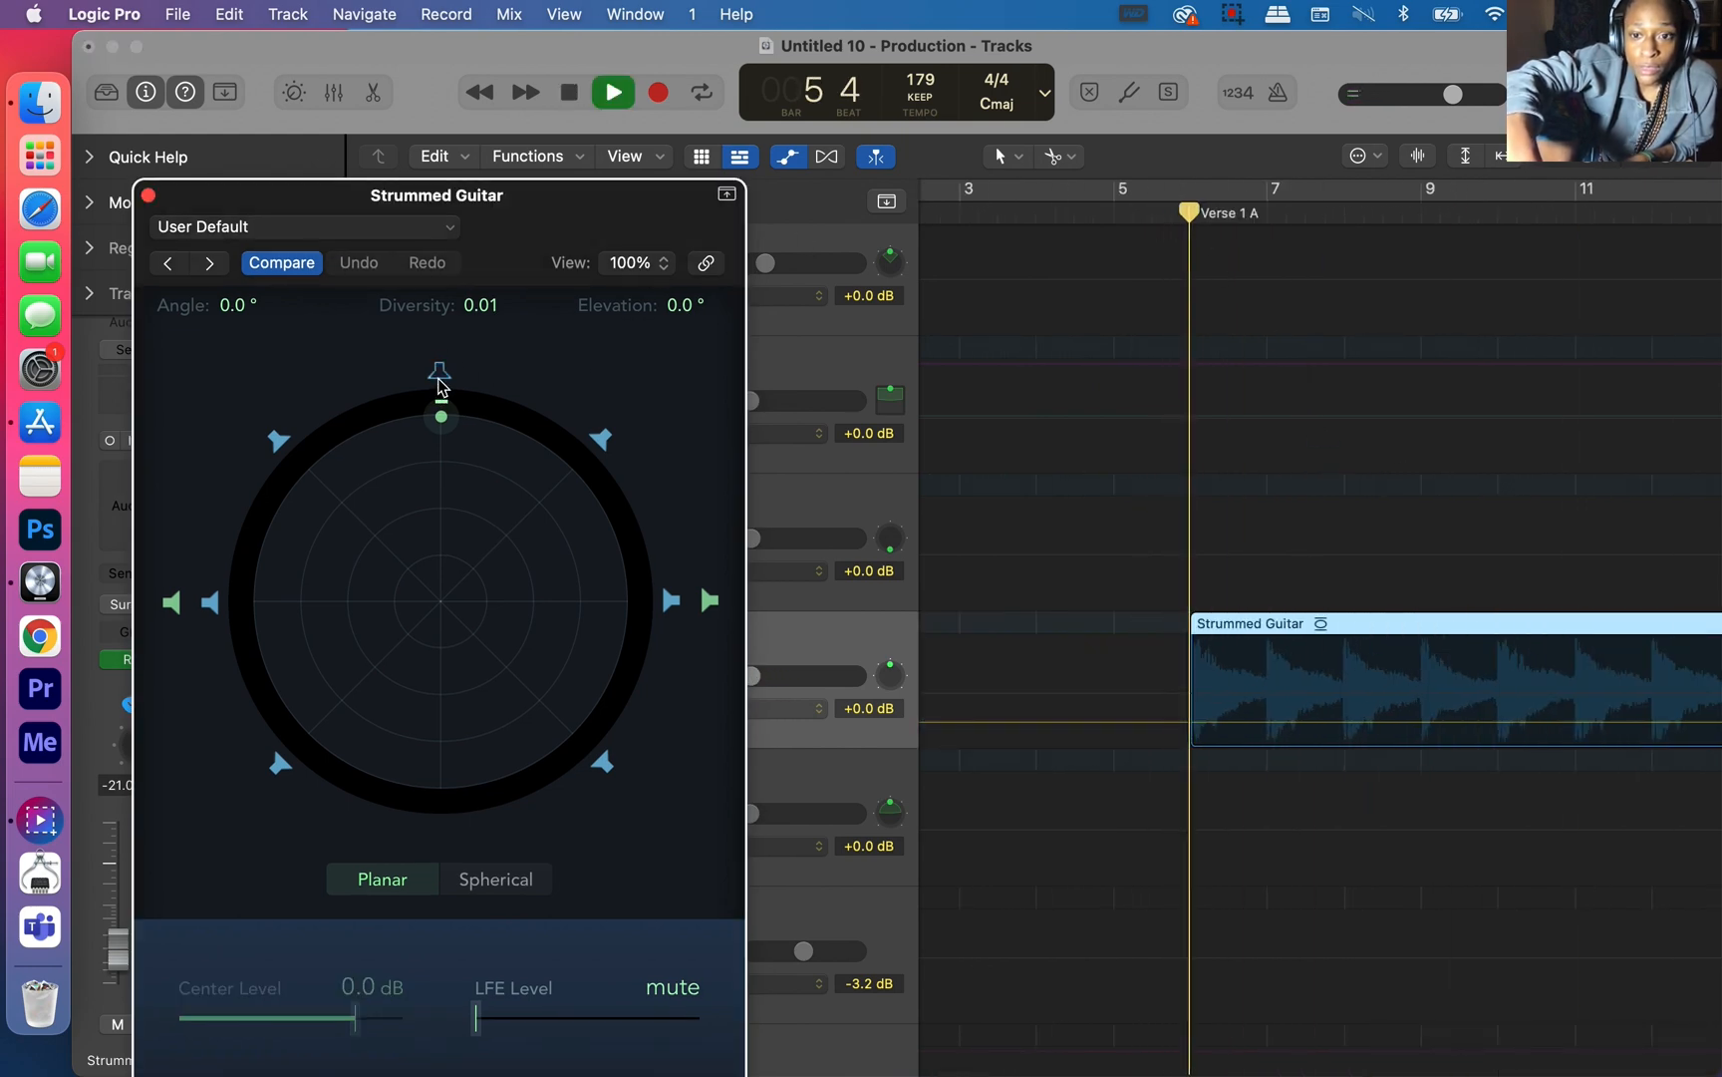
left_click(439, 377)
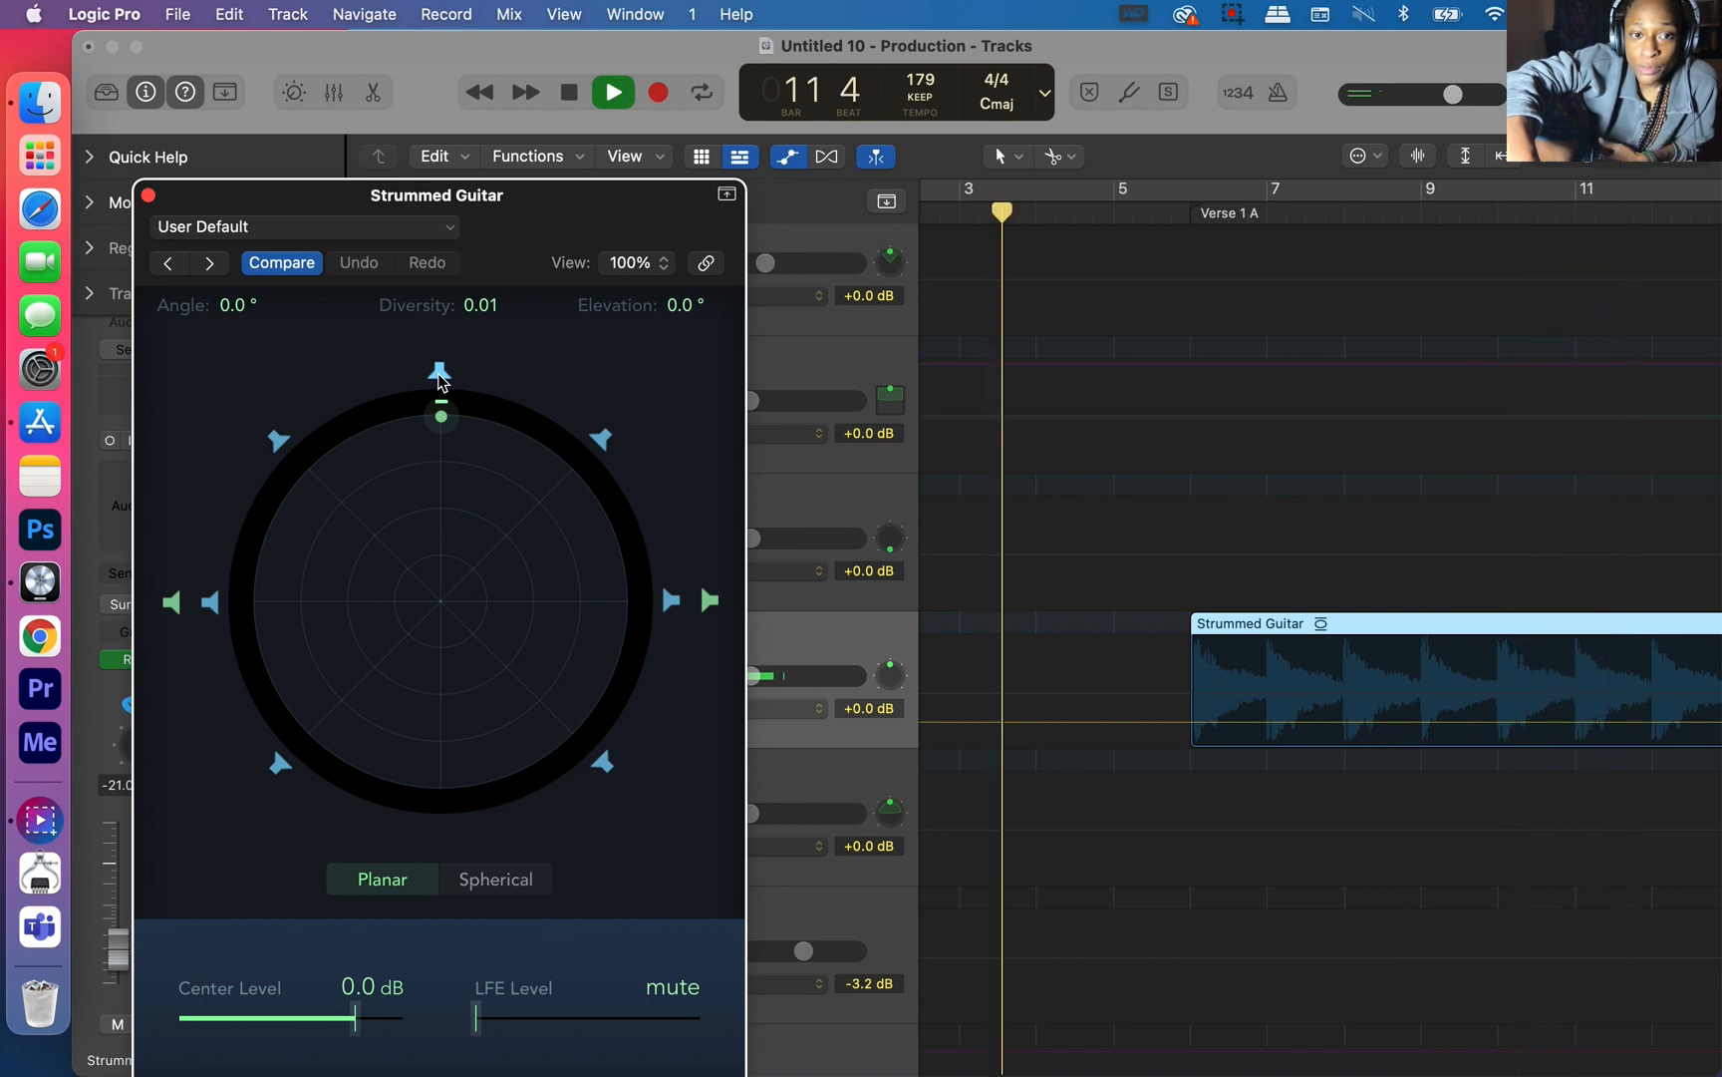
Step: Close the Surround Panner, bring the whole guitar arrangement into view and solo the Main Guitar 1 track
left_click(148, 195)
key("super+Left")
key("super+Left")
key("super+Left")
key("super+Left")
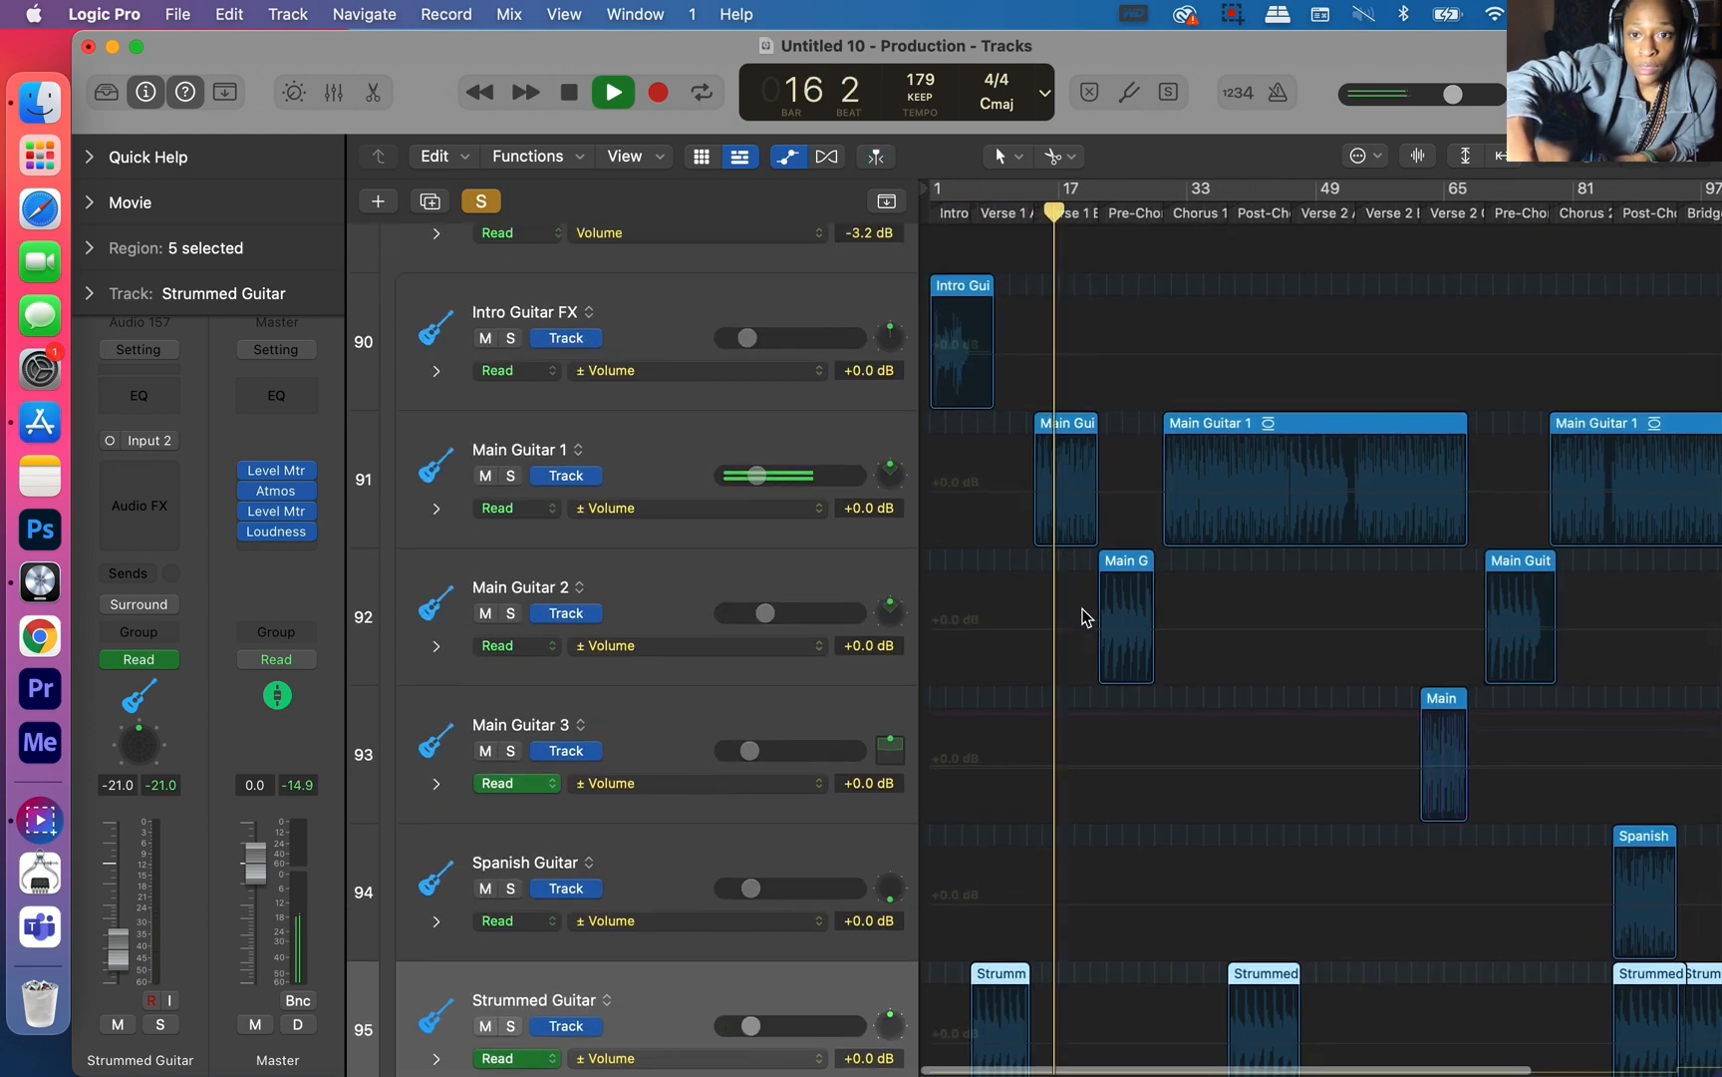
left_click(700, 428)
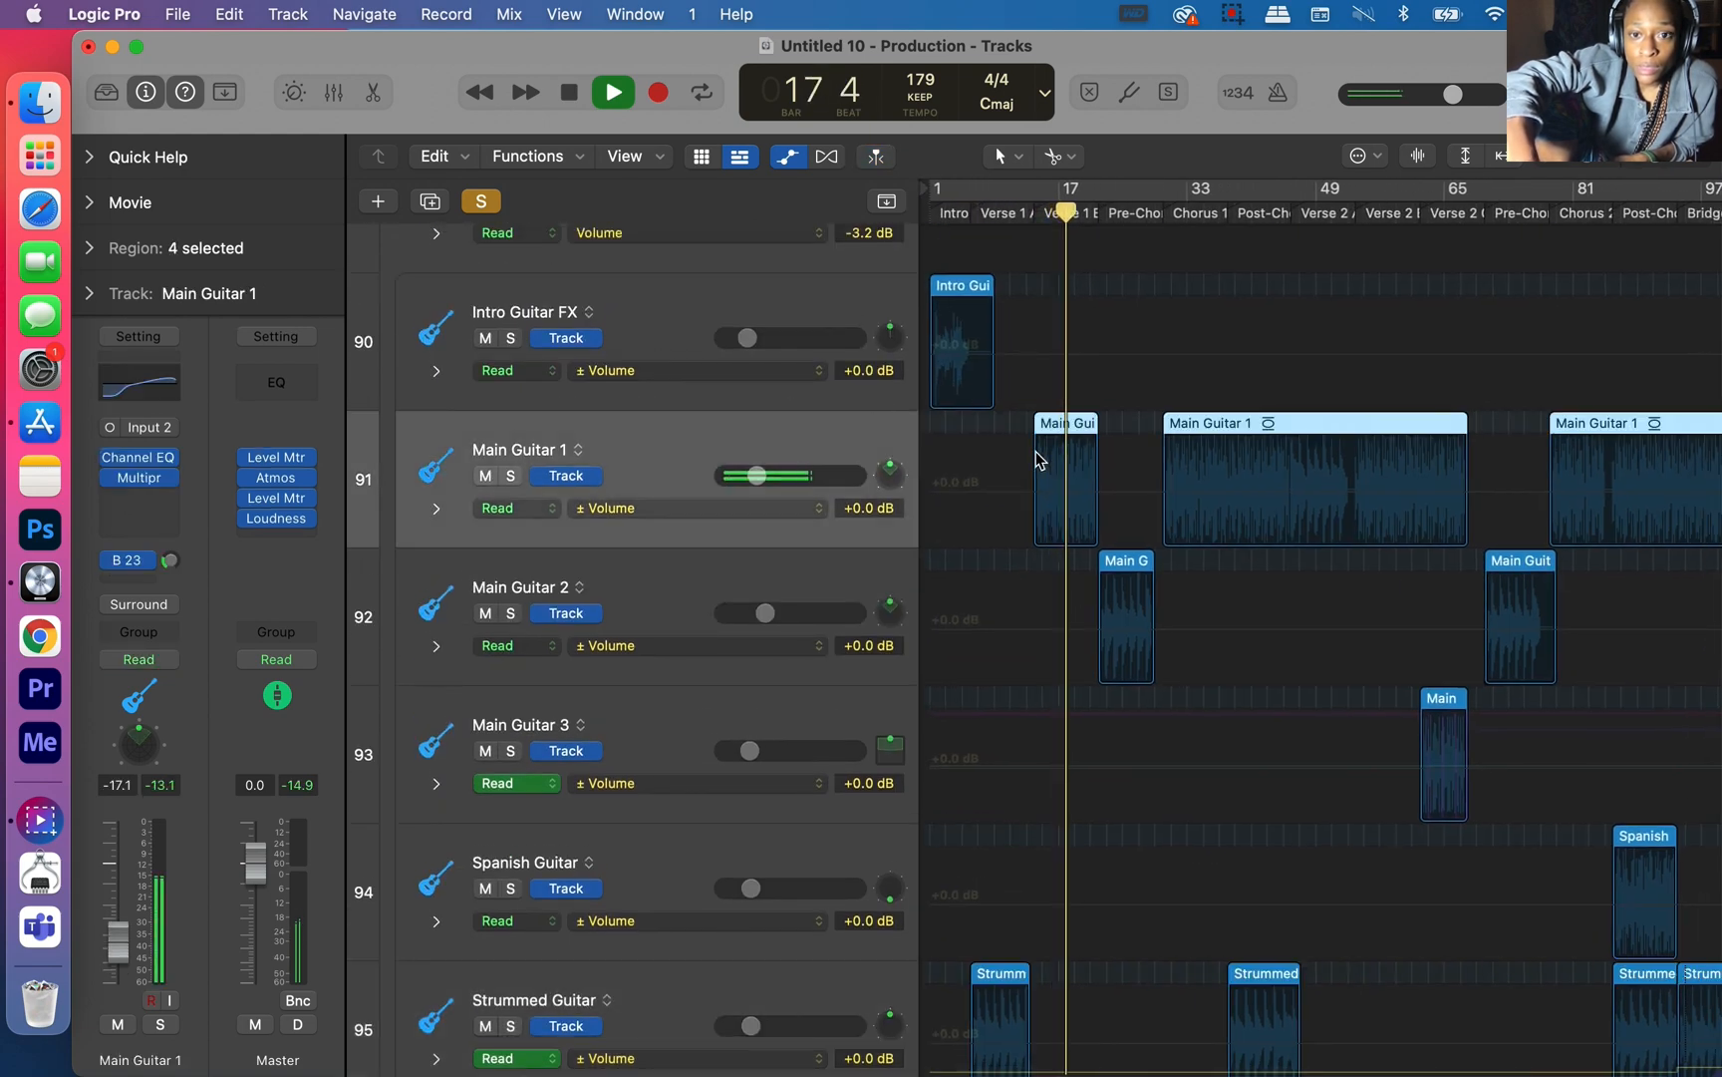
left_click(510, 475)
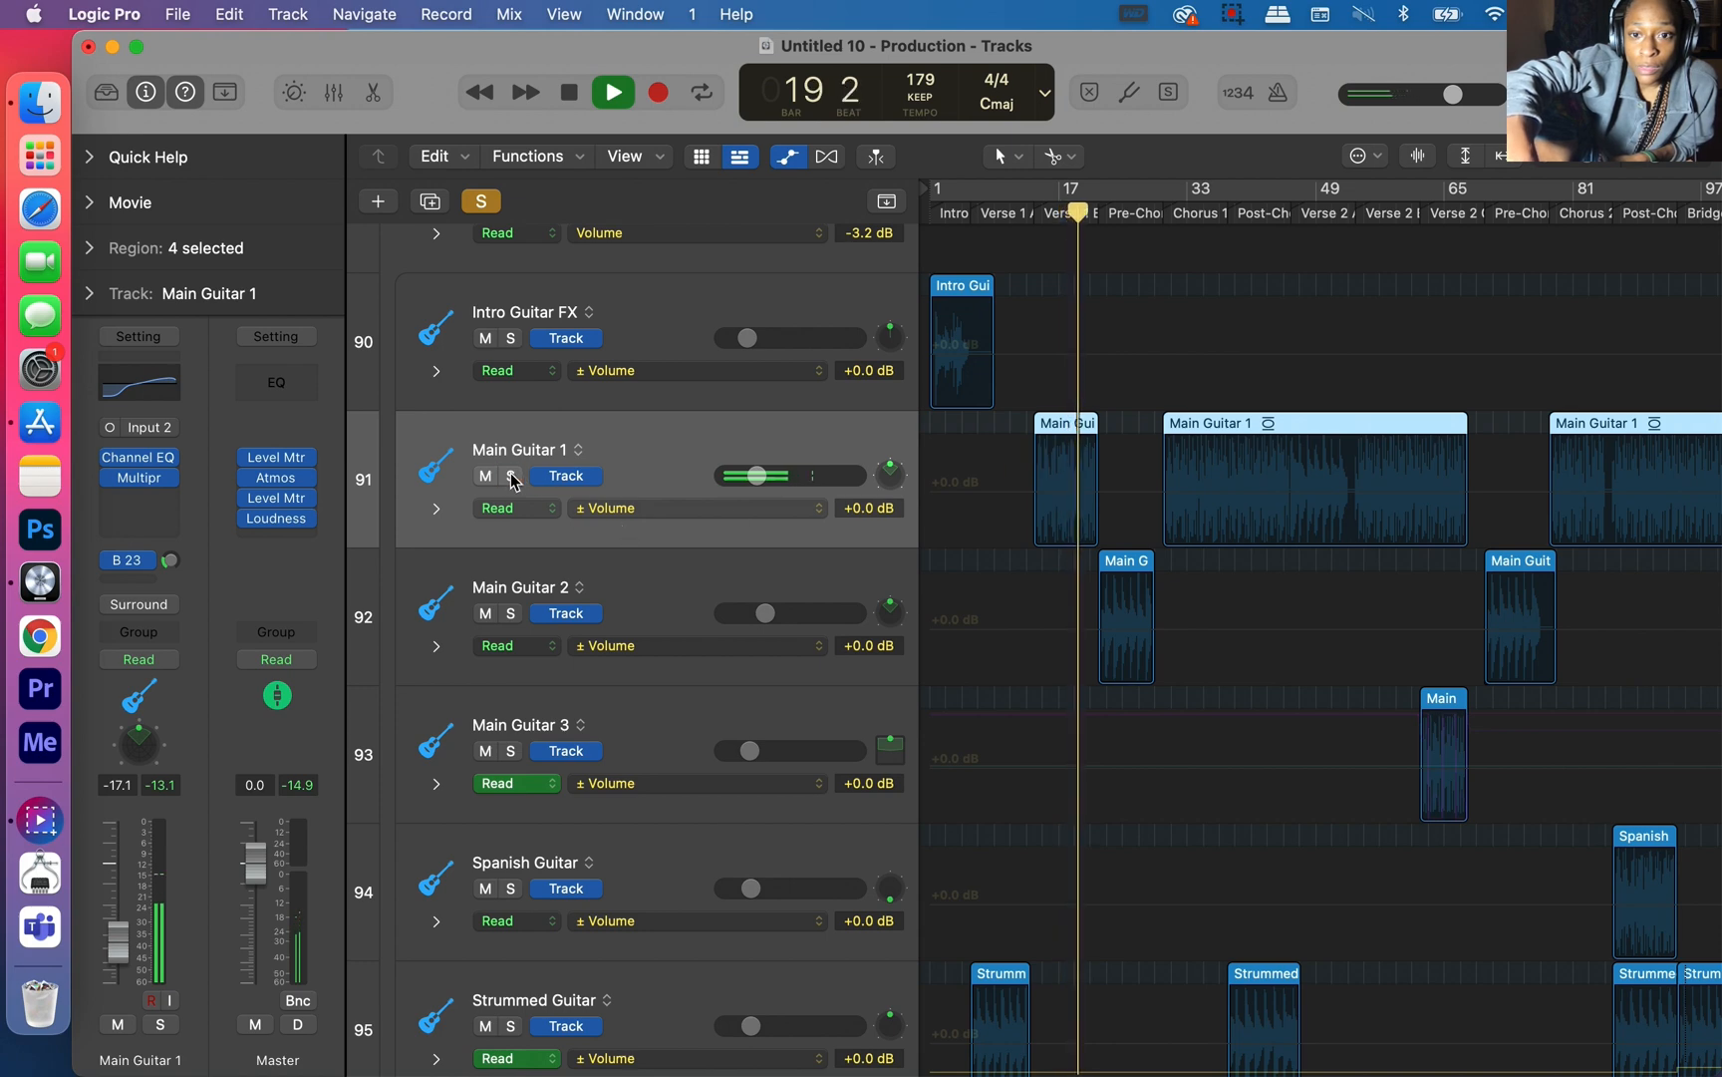
Step: Inspect the Multipressor on Main Guitar 1 during playback, checking band 2's solo, and close the plug-in
mouse_move(144, 488)
left_click(144, 485)
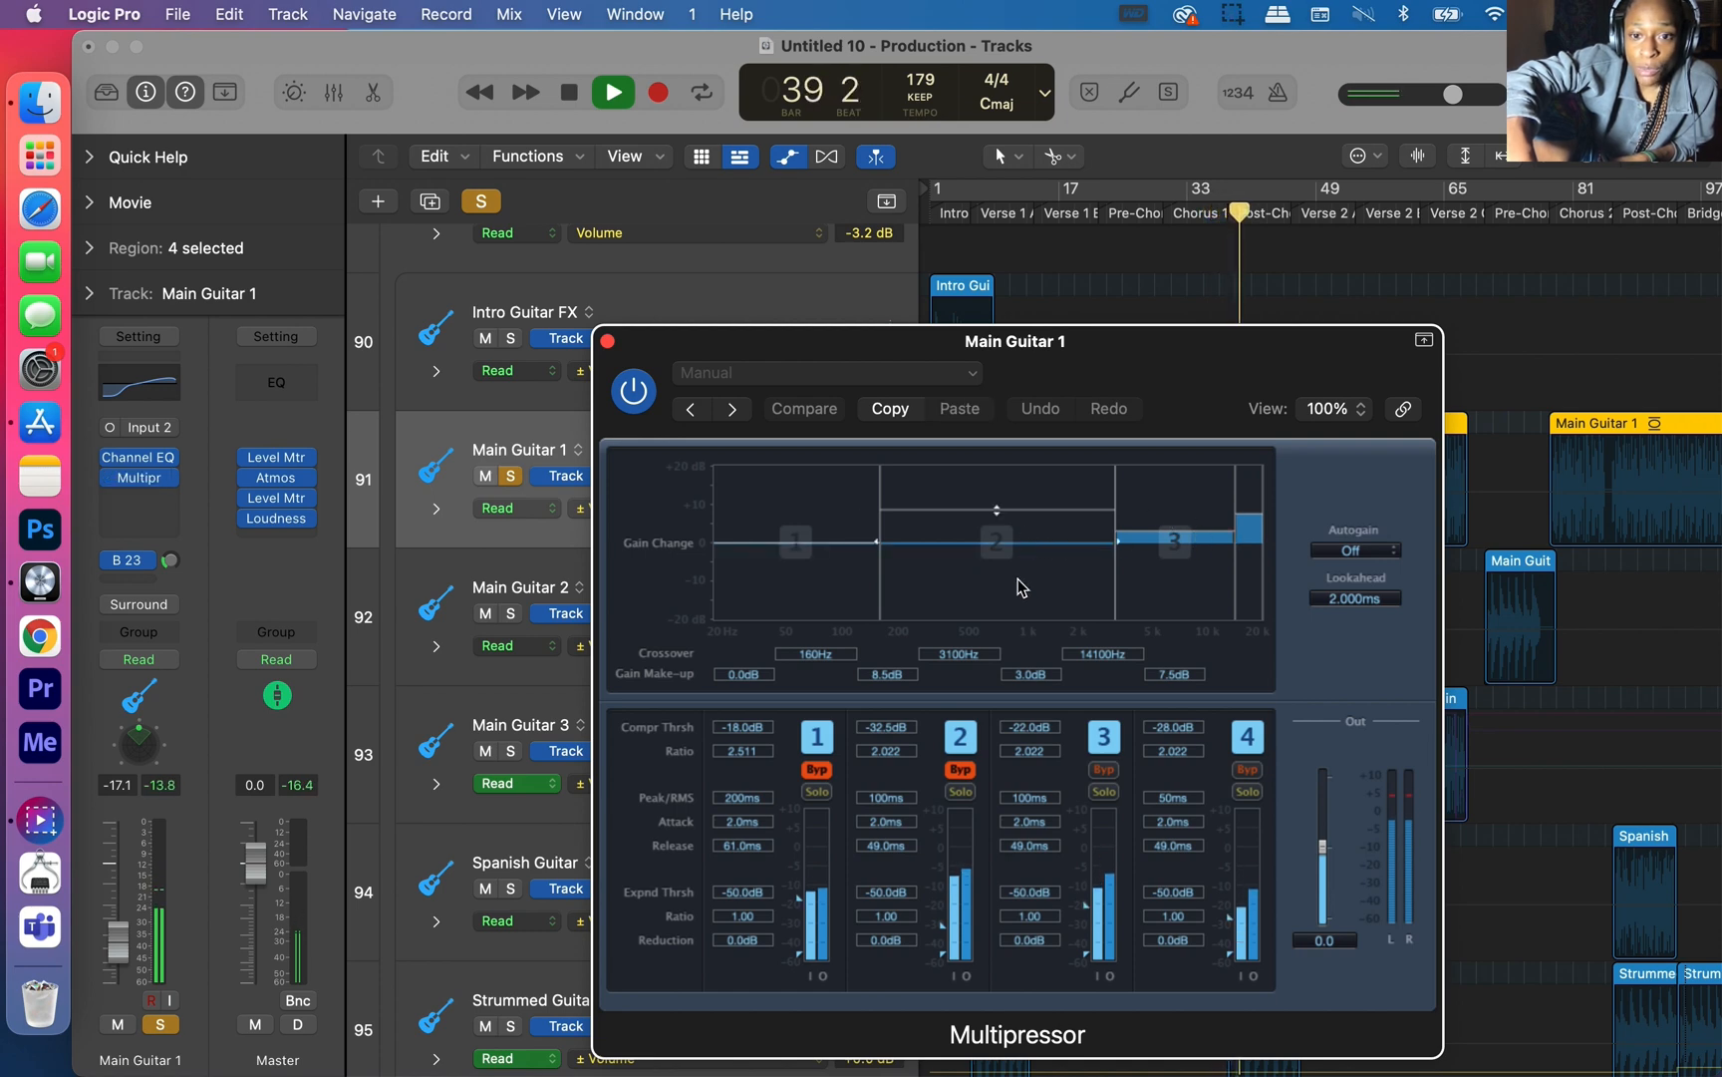
left_click(959, 791)
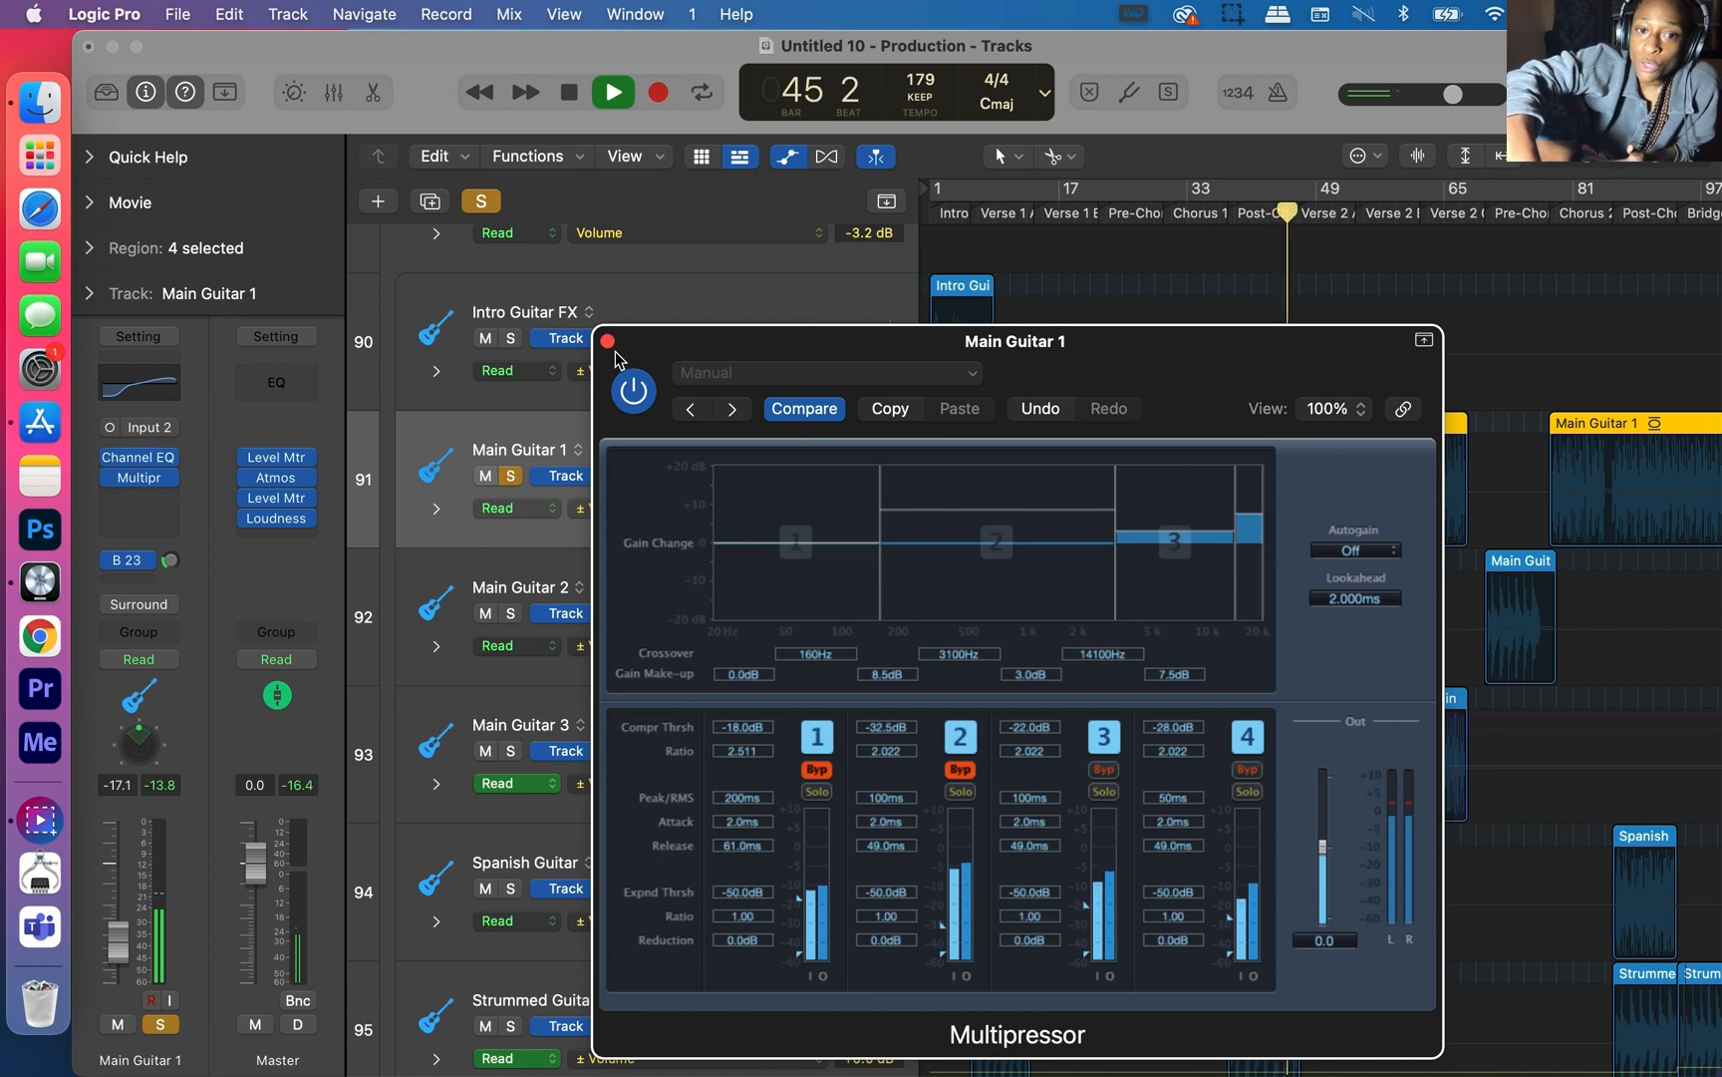
key("space")
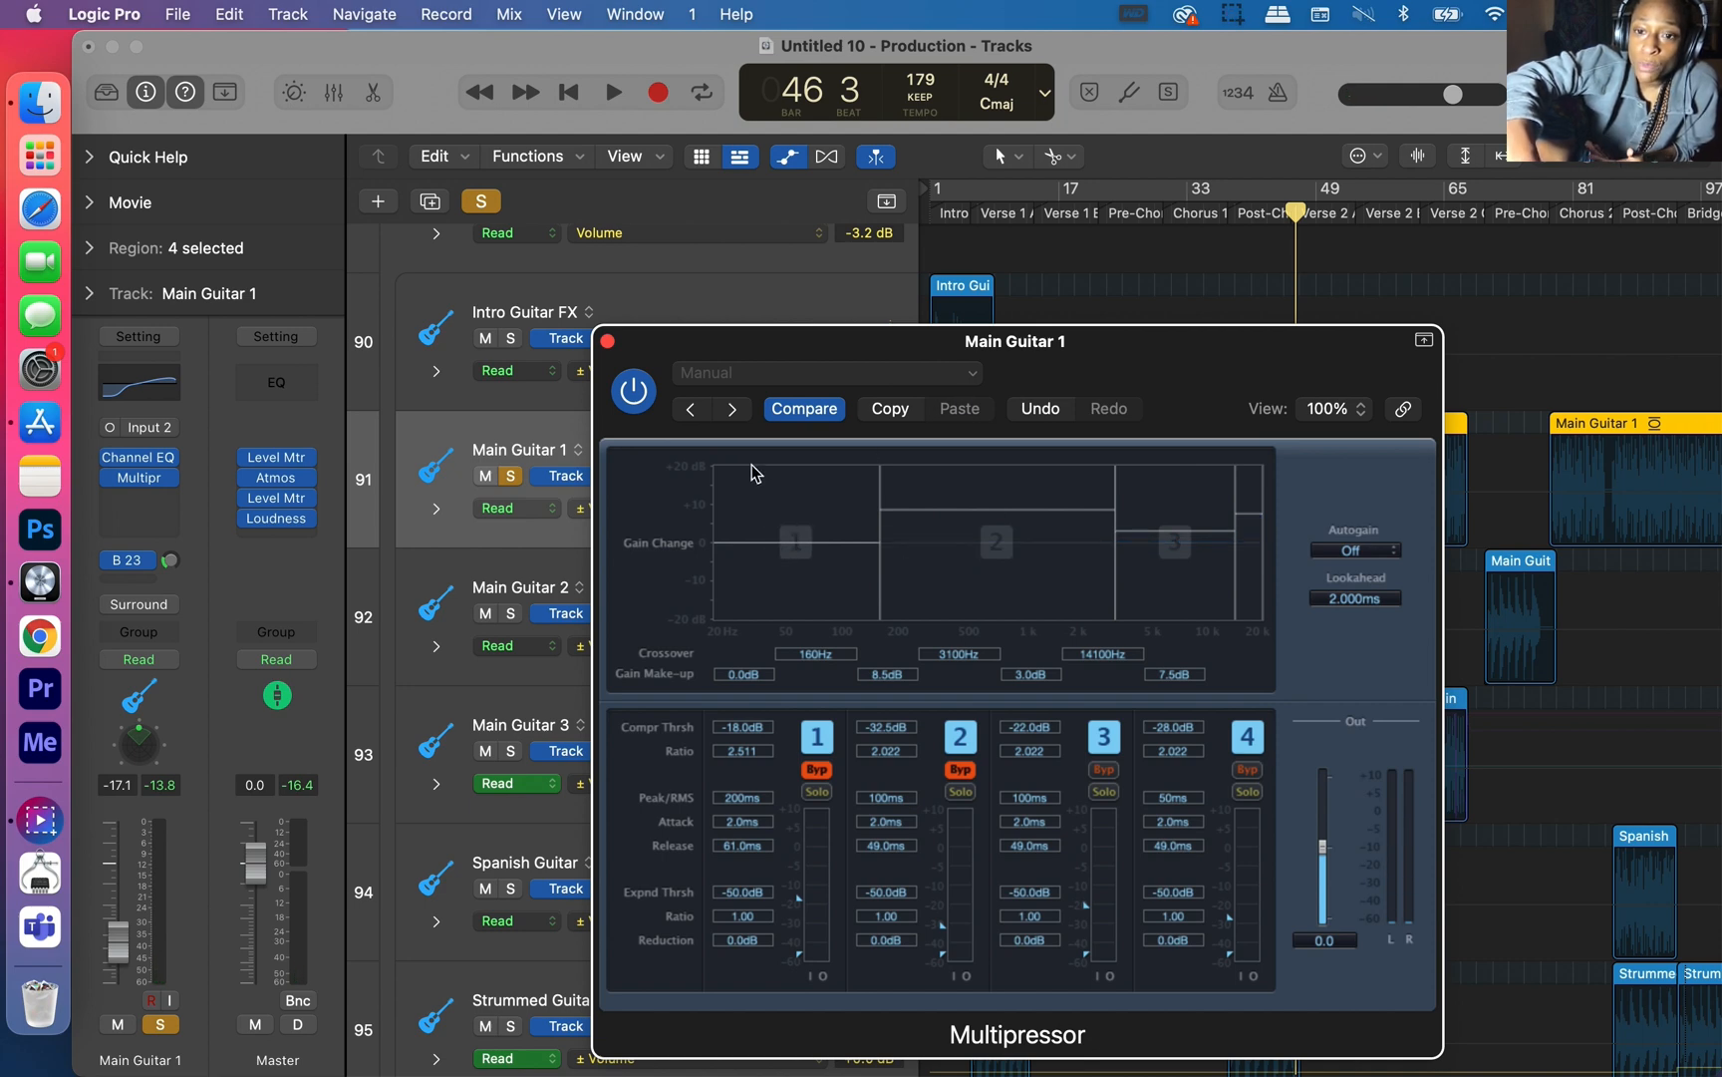
left_click(608, 341)
Step: Resume playback and compare the channel strips of the Strummed Guitar and Main Guitar 1 tracks
key("space")
scroll(1122, 589, "down", 5)
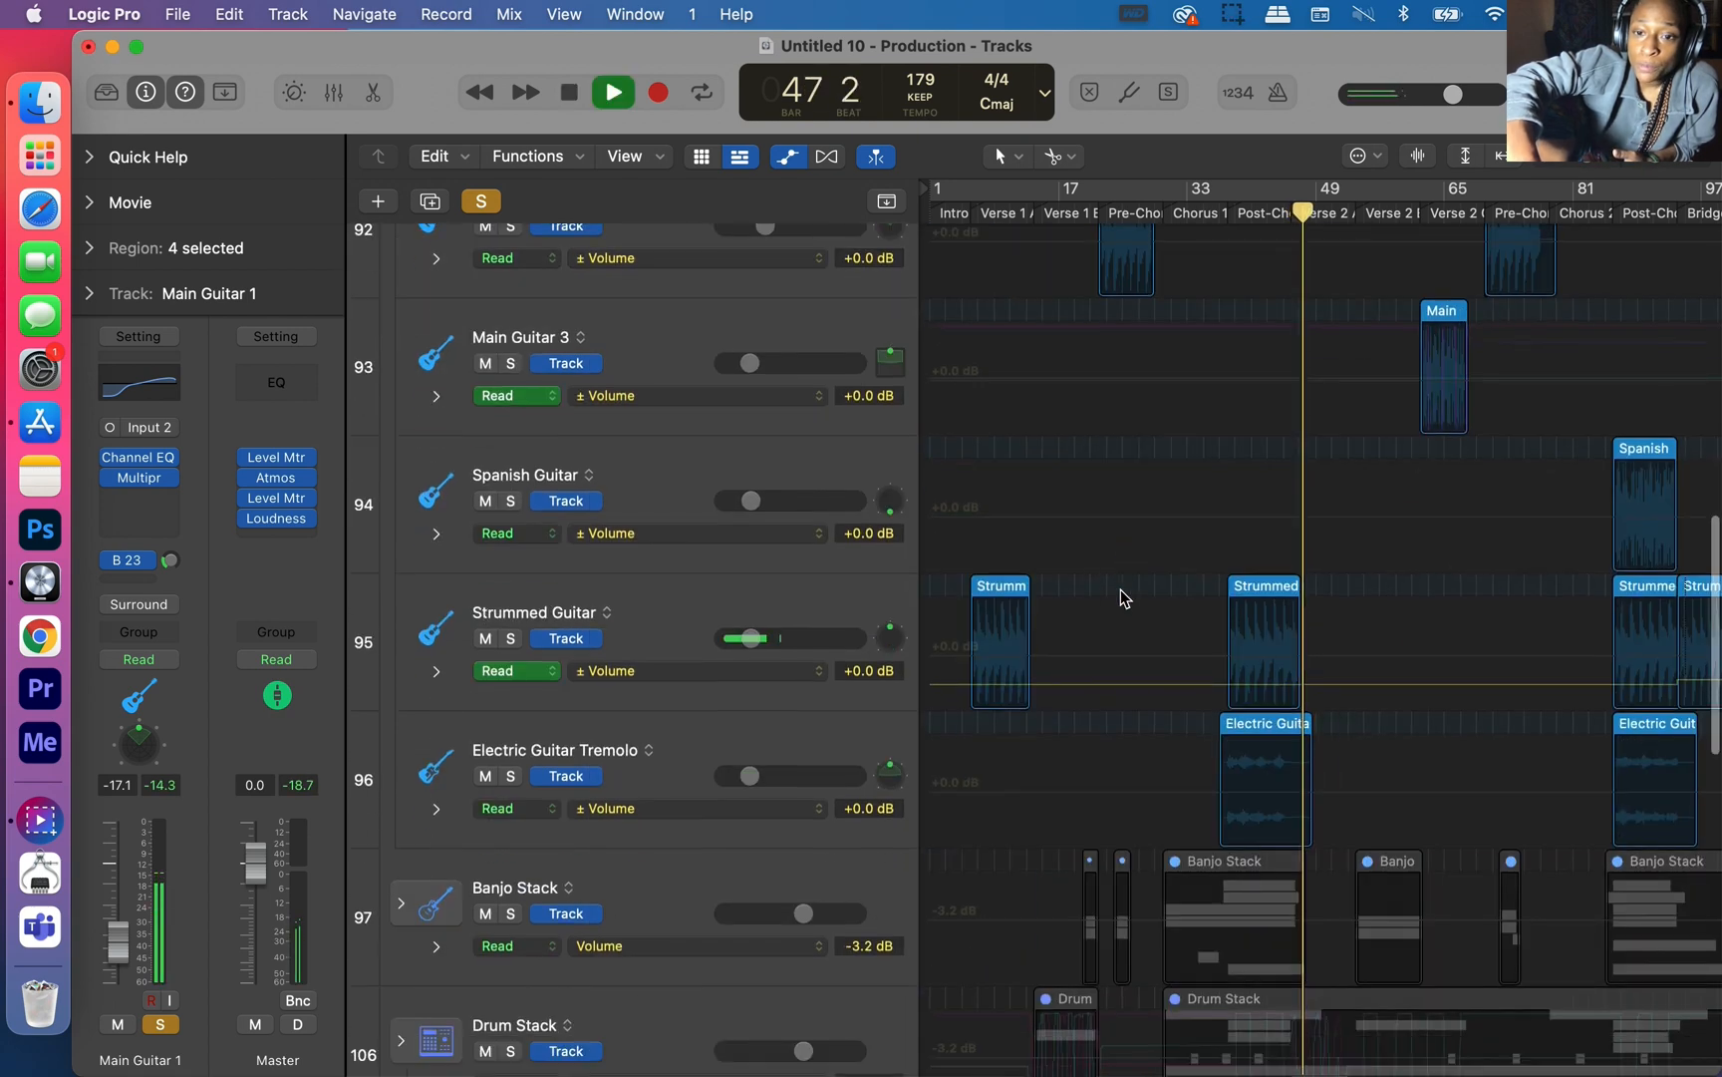
left_click(790, 578)
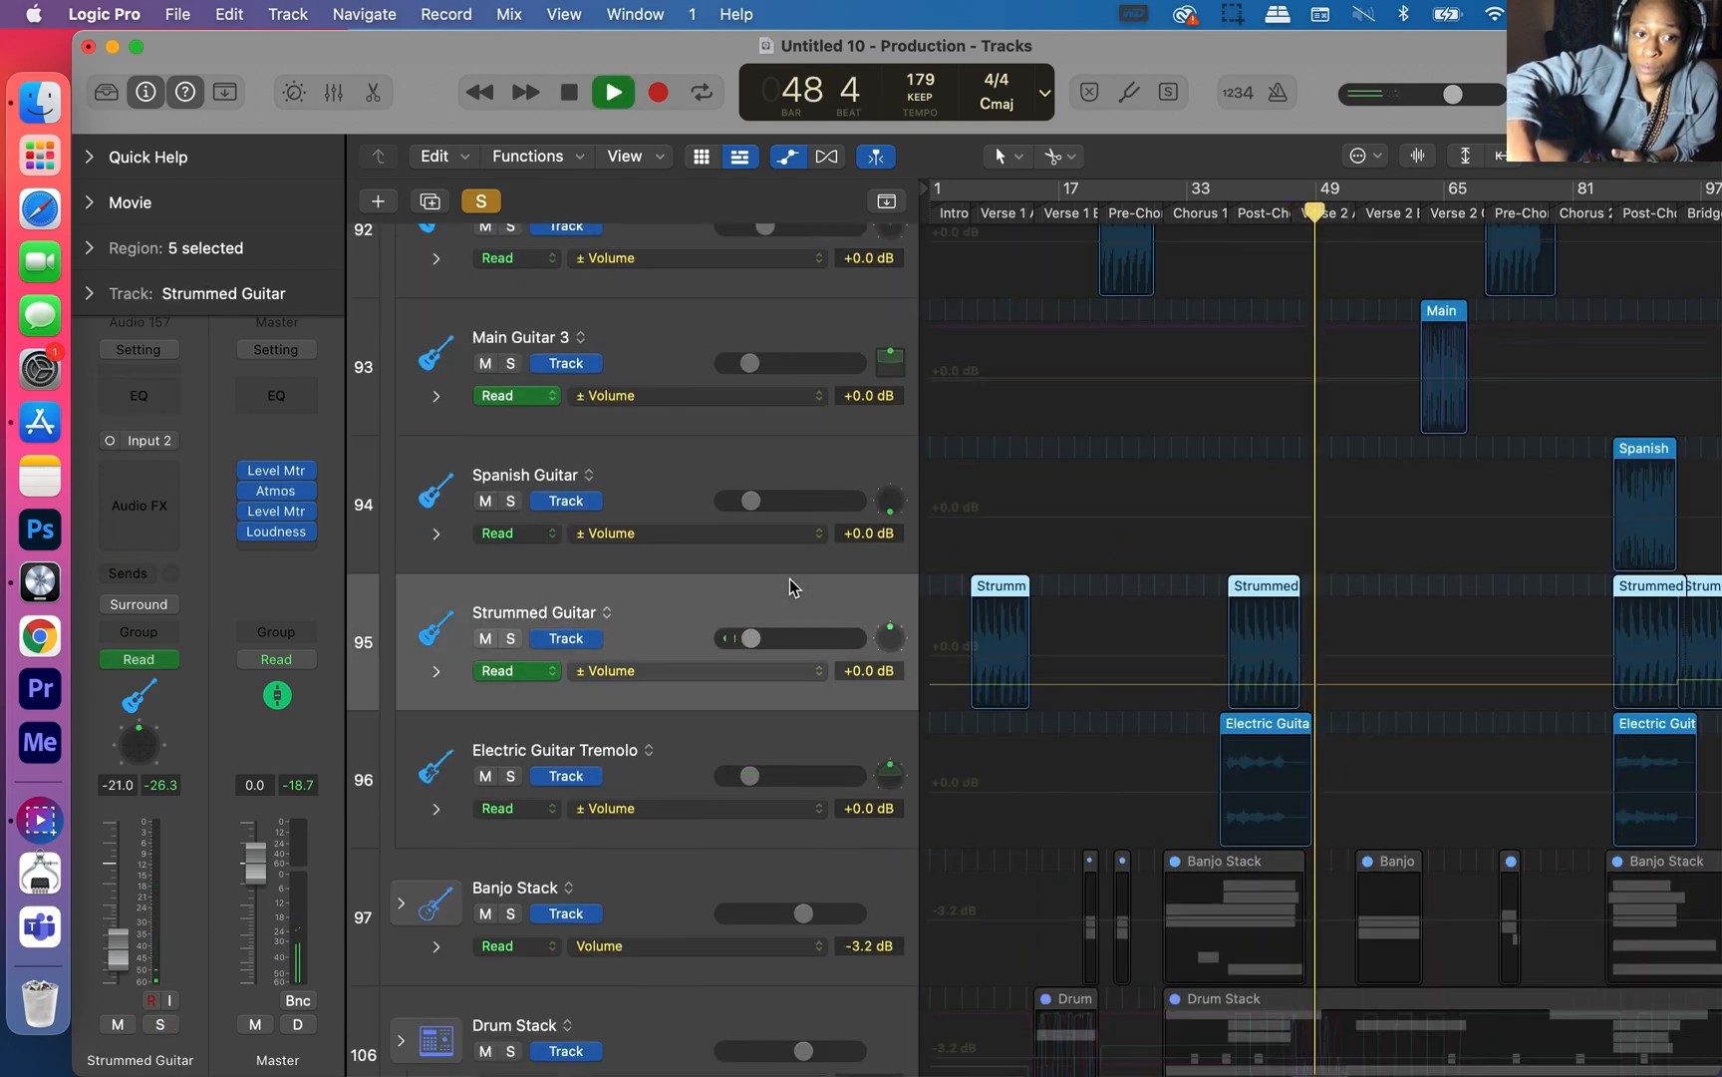
scroll(792, 586, "up", 6)
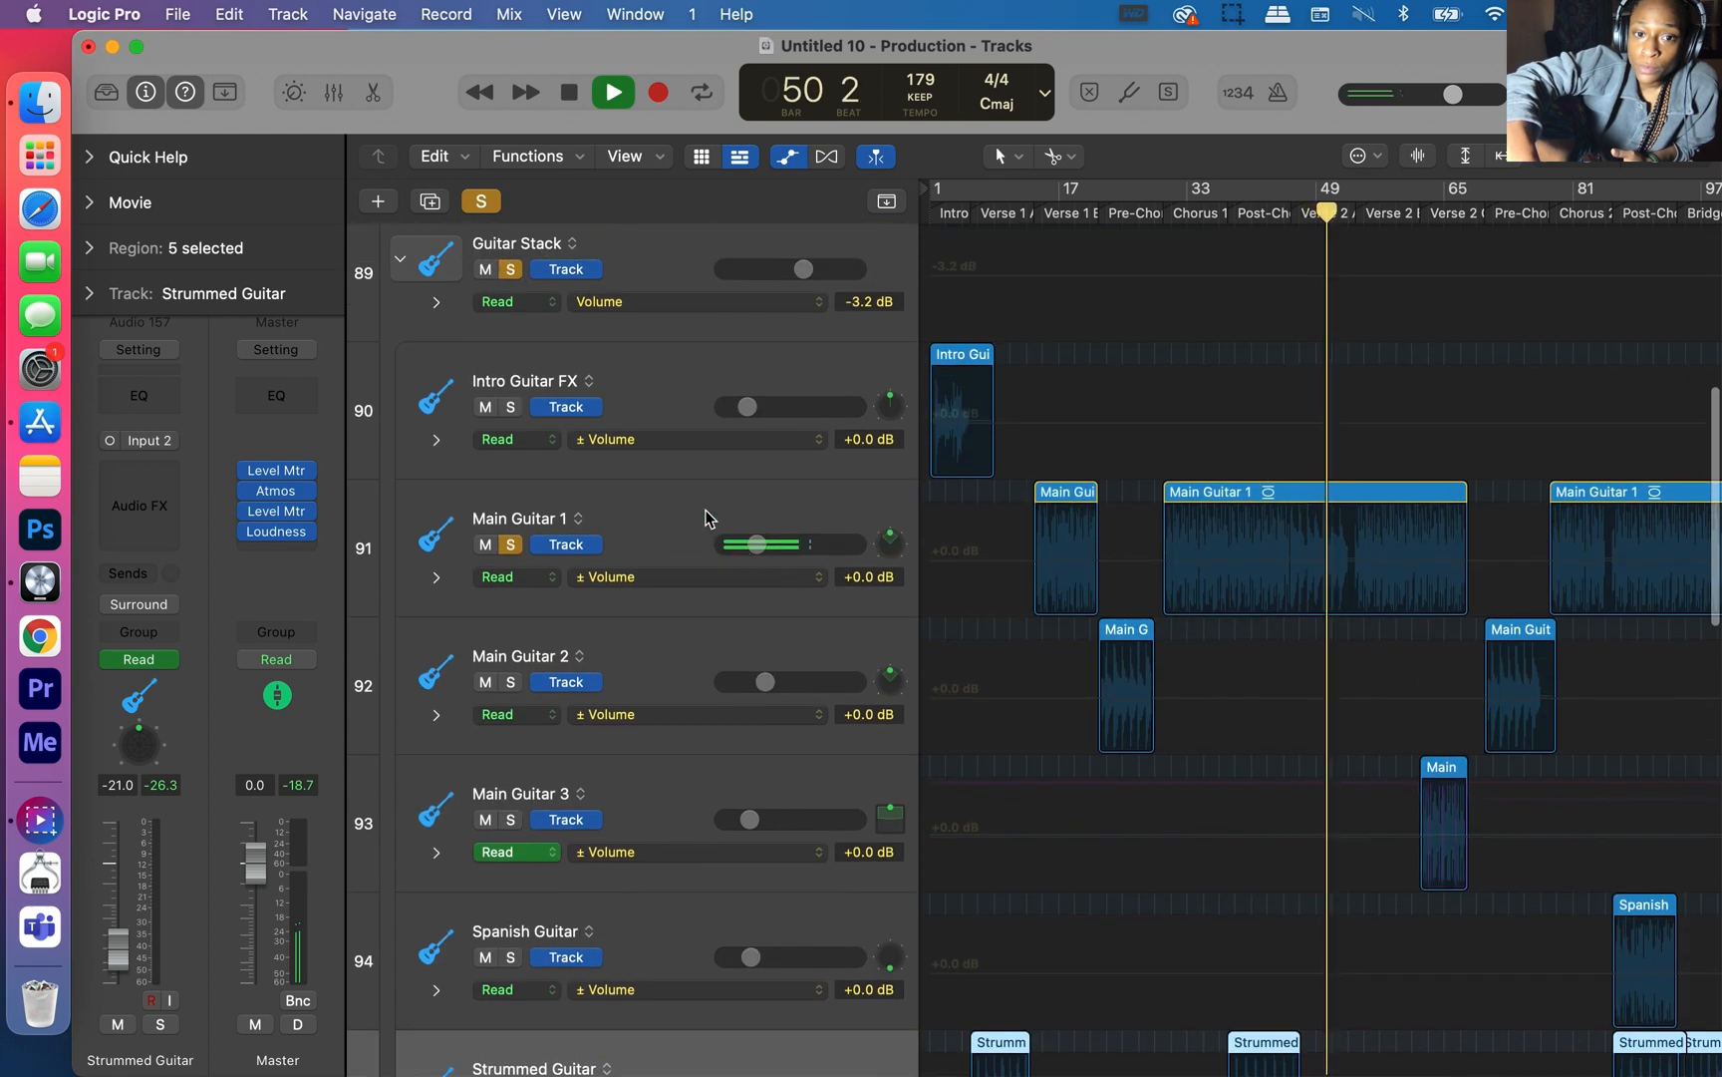
left_click(695, 495)
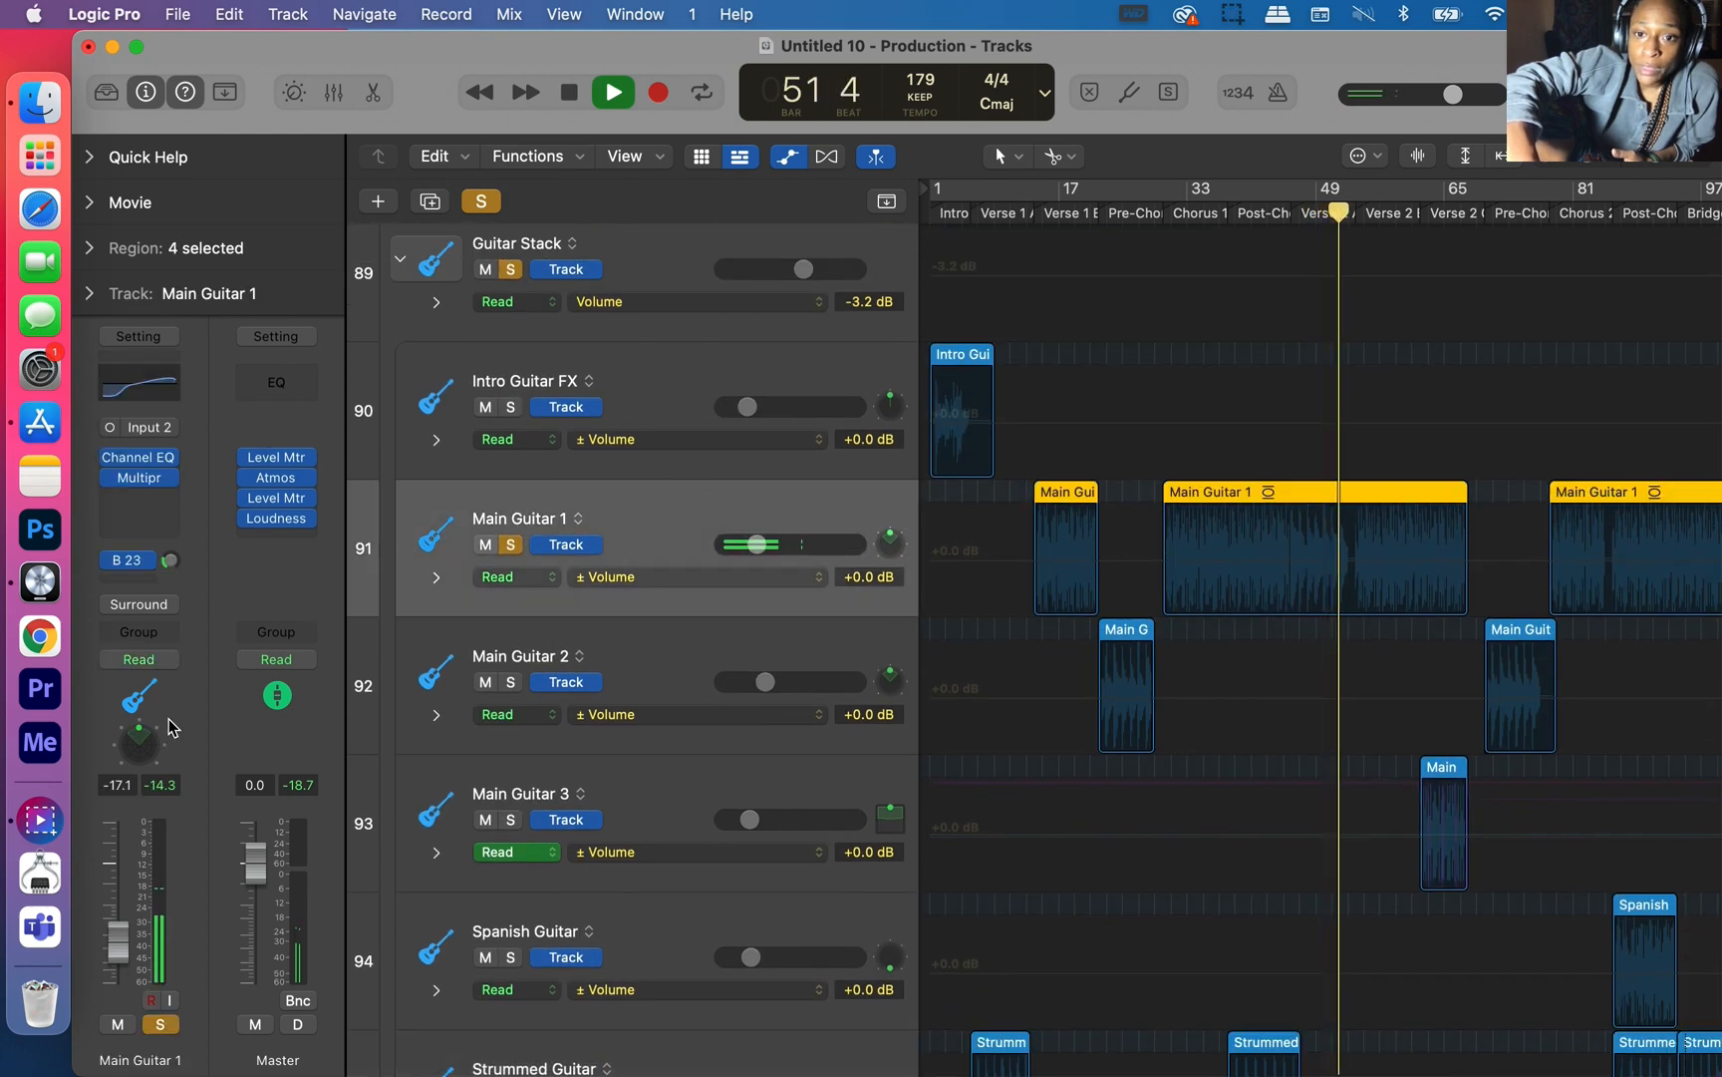
Step: Compare Main Guitar 1 with the Surround Panner's center speaker on and off, leave it off and close the panner
double_click(139, 743)
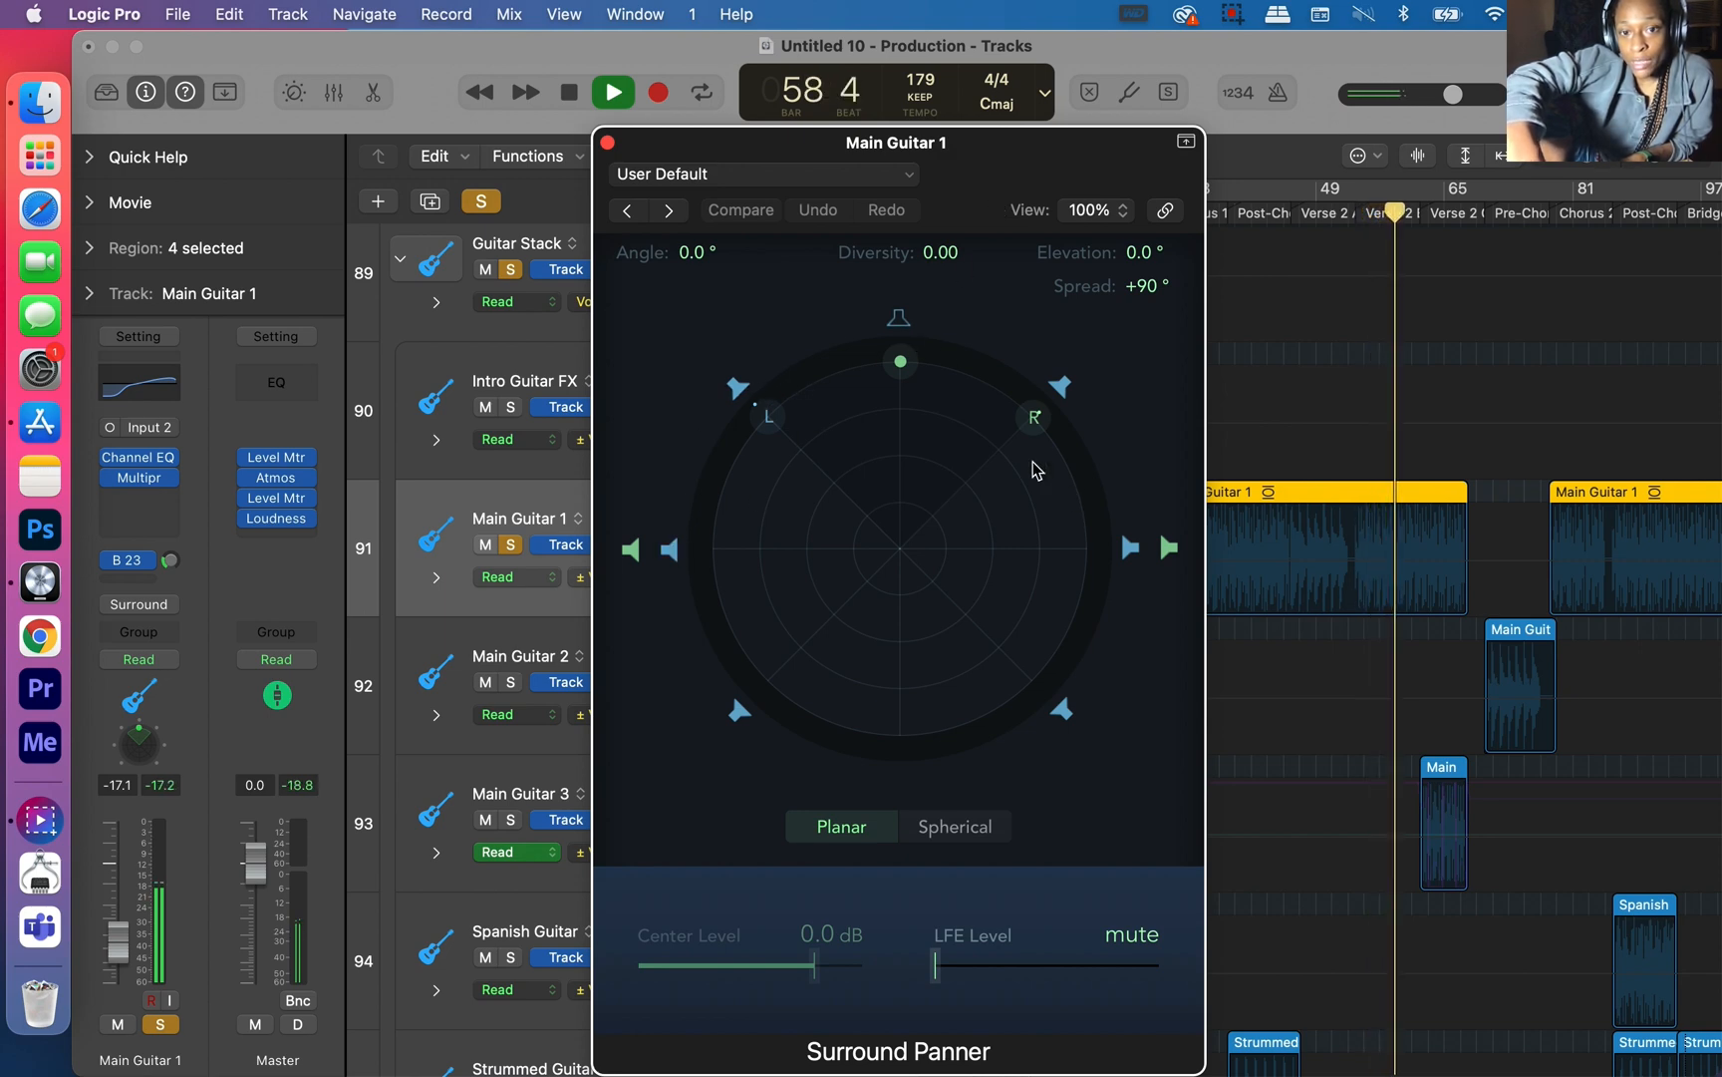
left_click(904, 326)
left_click(900, 323)
left_click(900, 321)
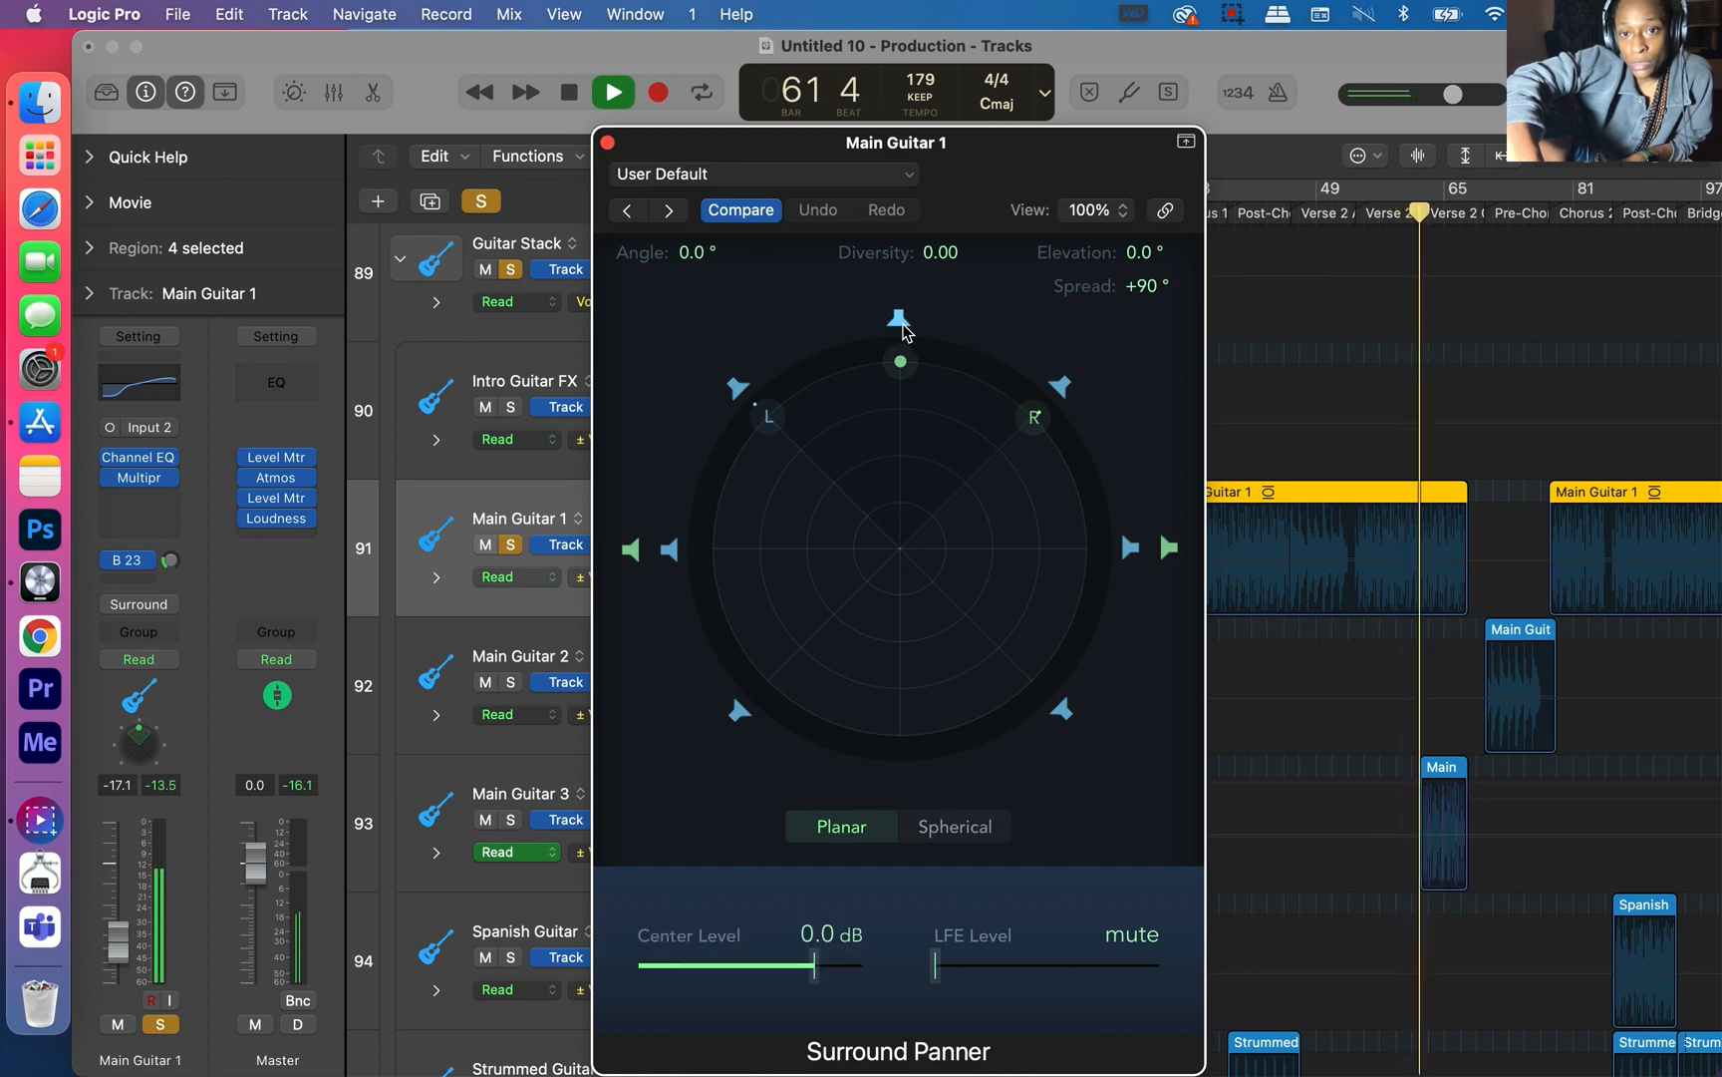
left_click(901, 323)
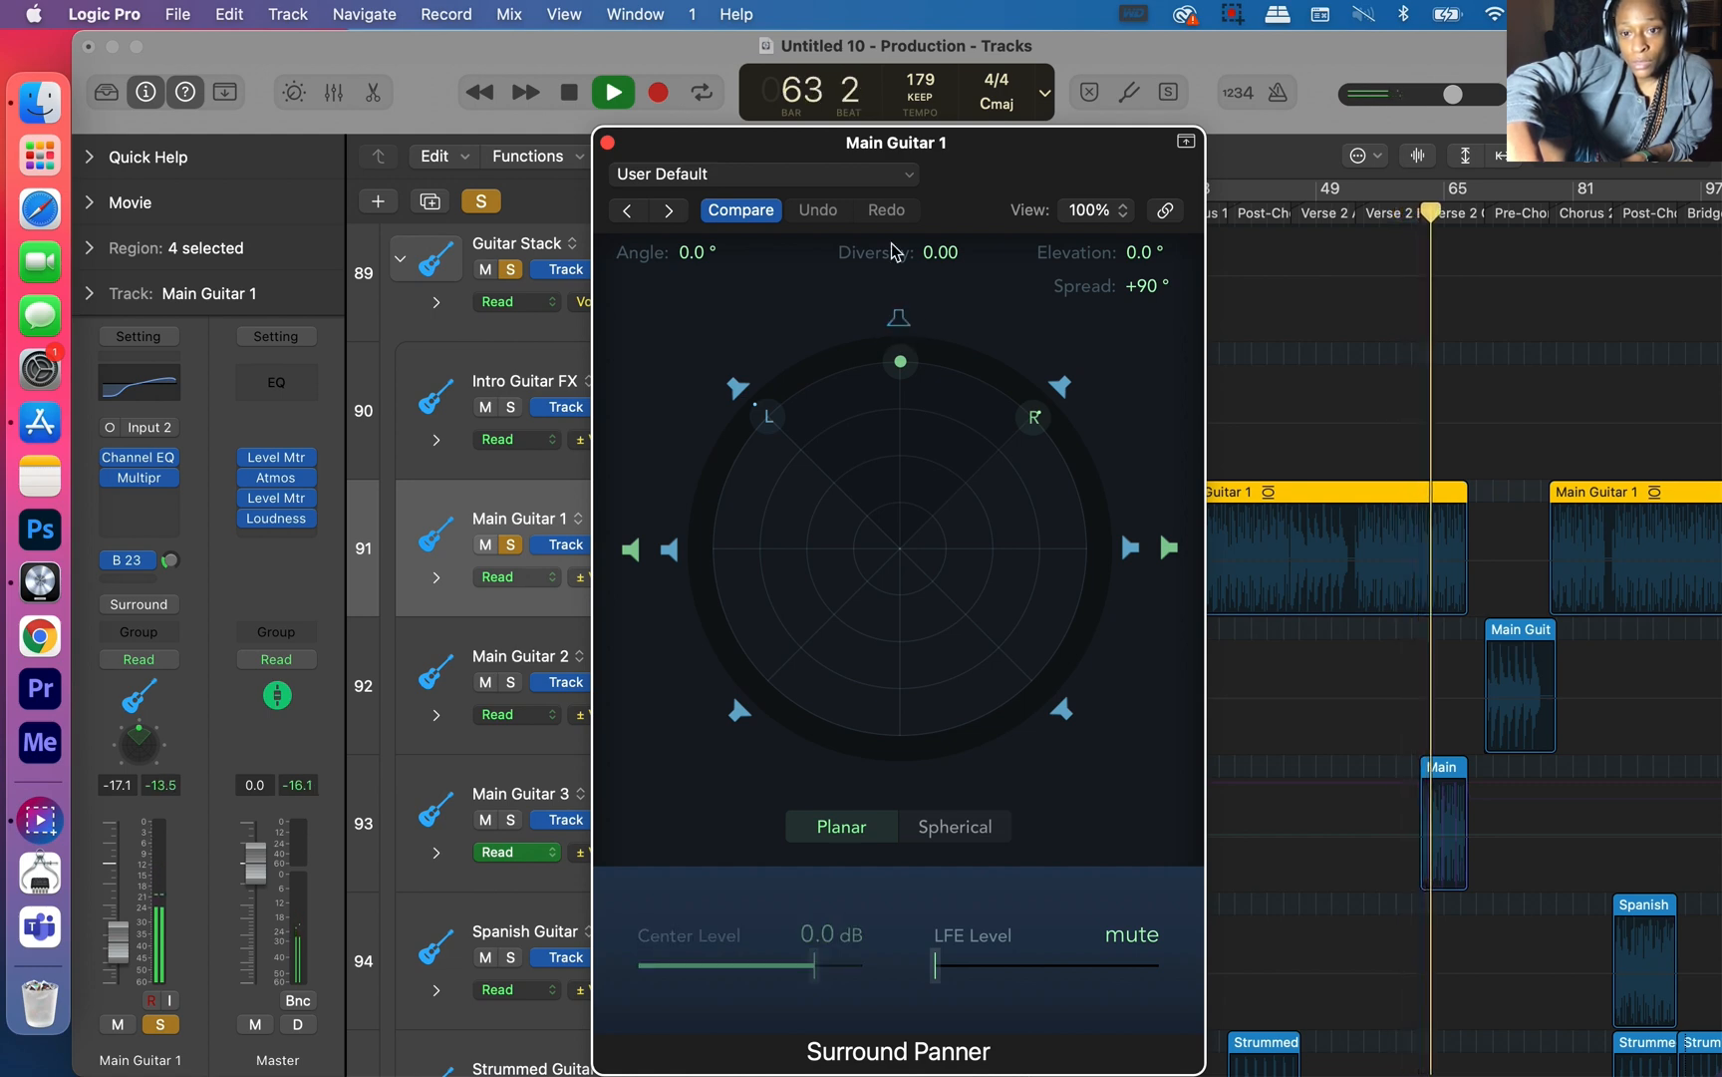
left_click(607, 144)
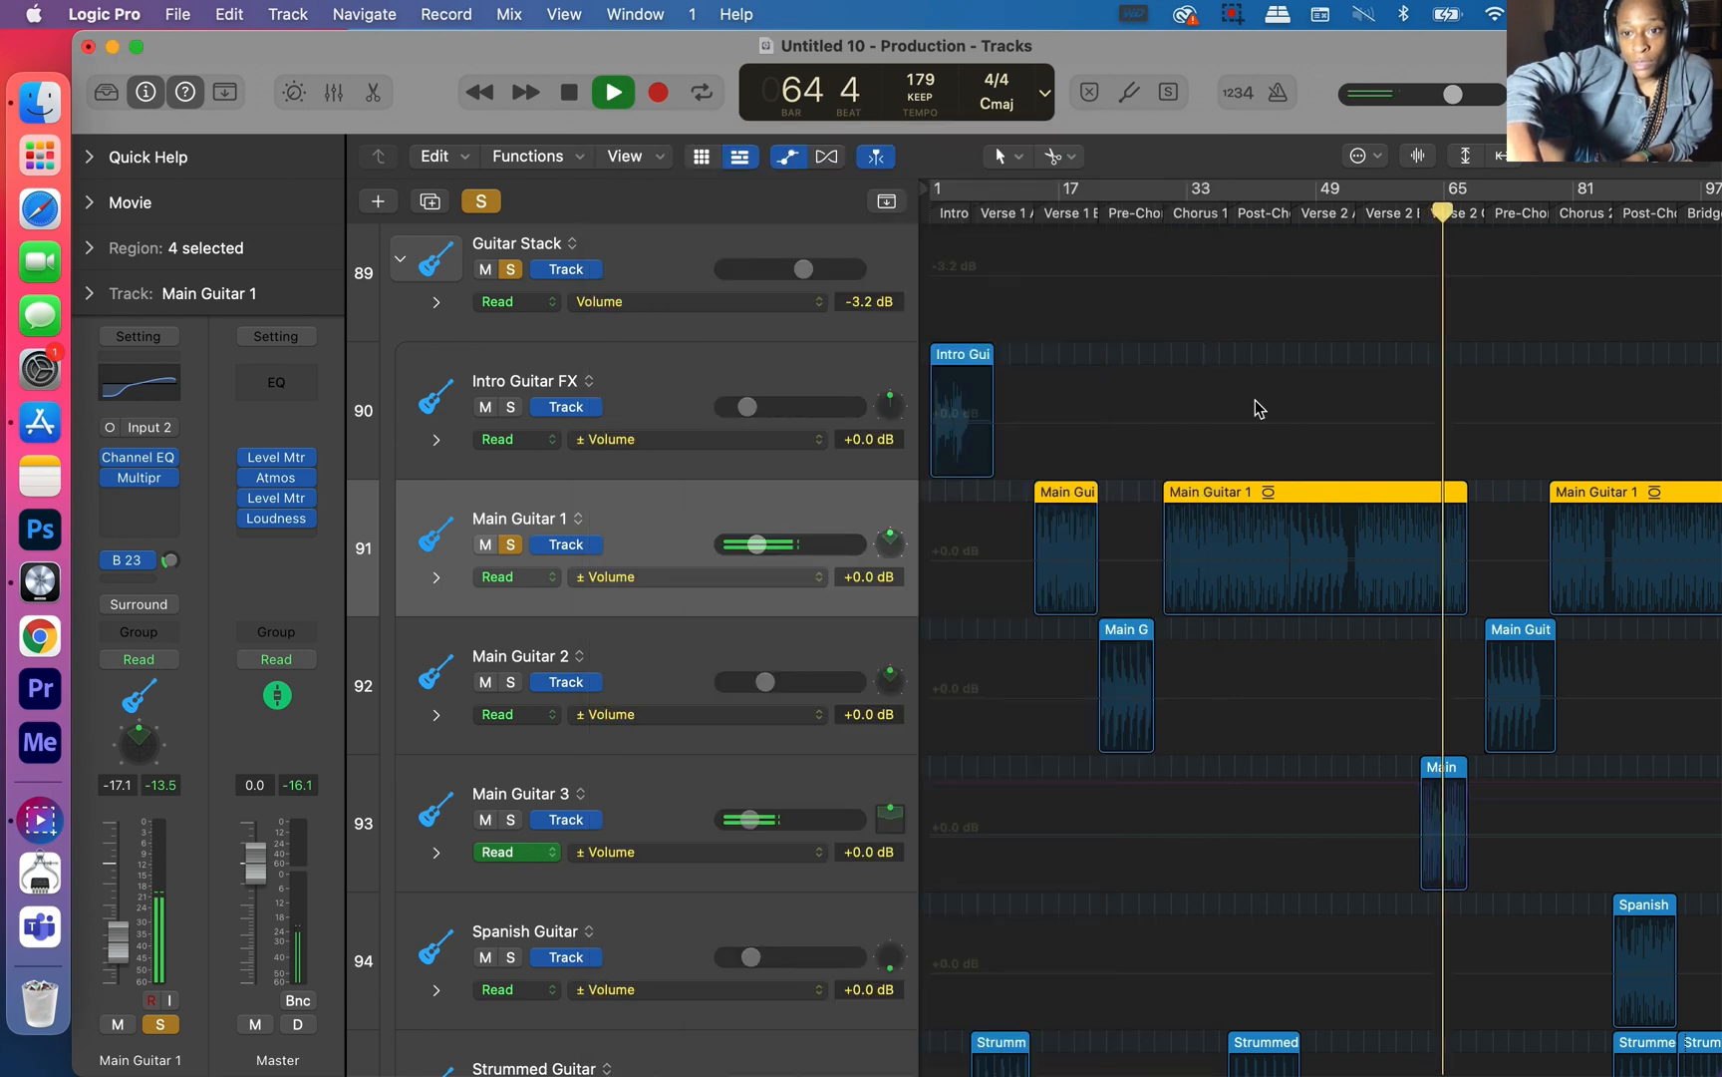
Step: Clear all track solos so the full mix is heard
scroll(1256, 399, "down", 5)
scroll(1256, 399, "down", 4)
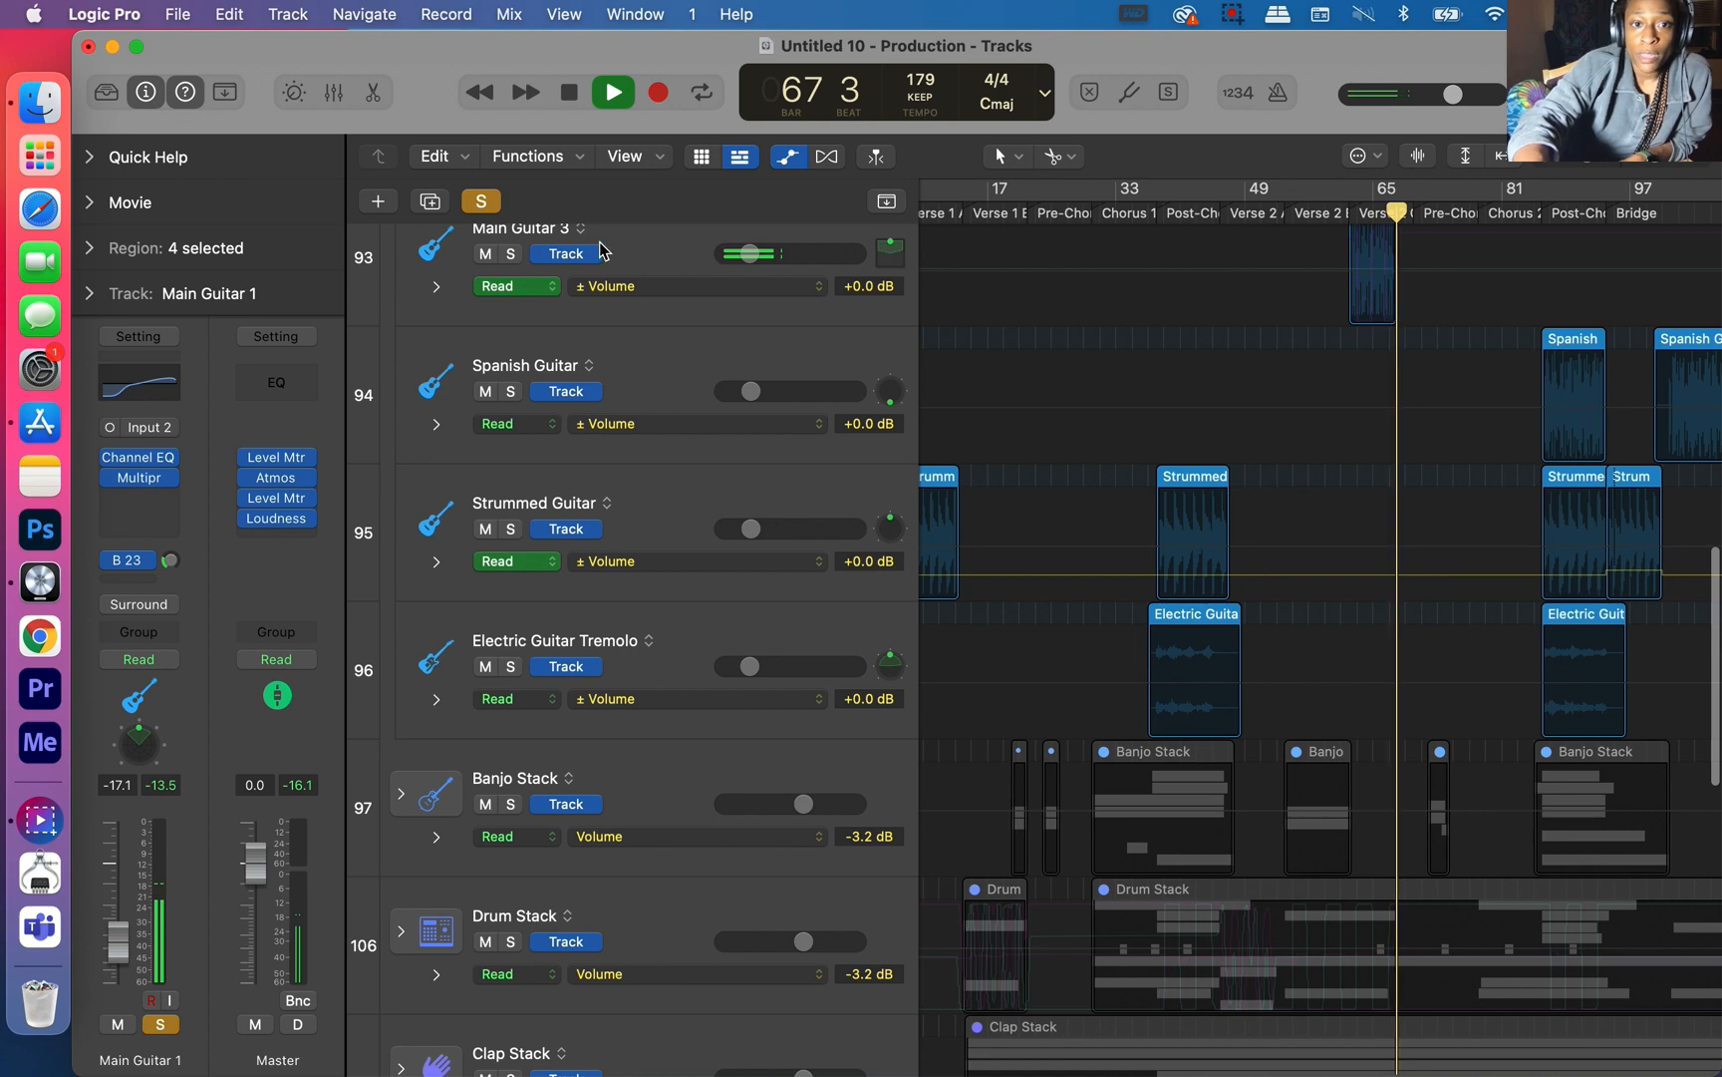
left_click(493, 203)
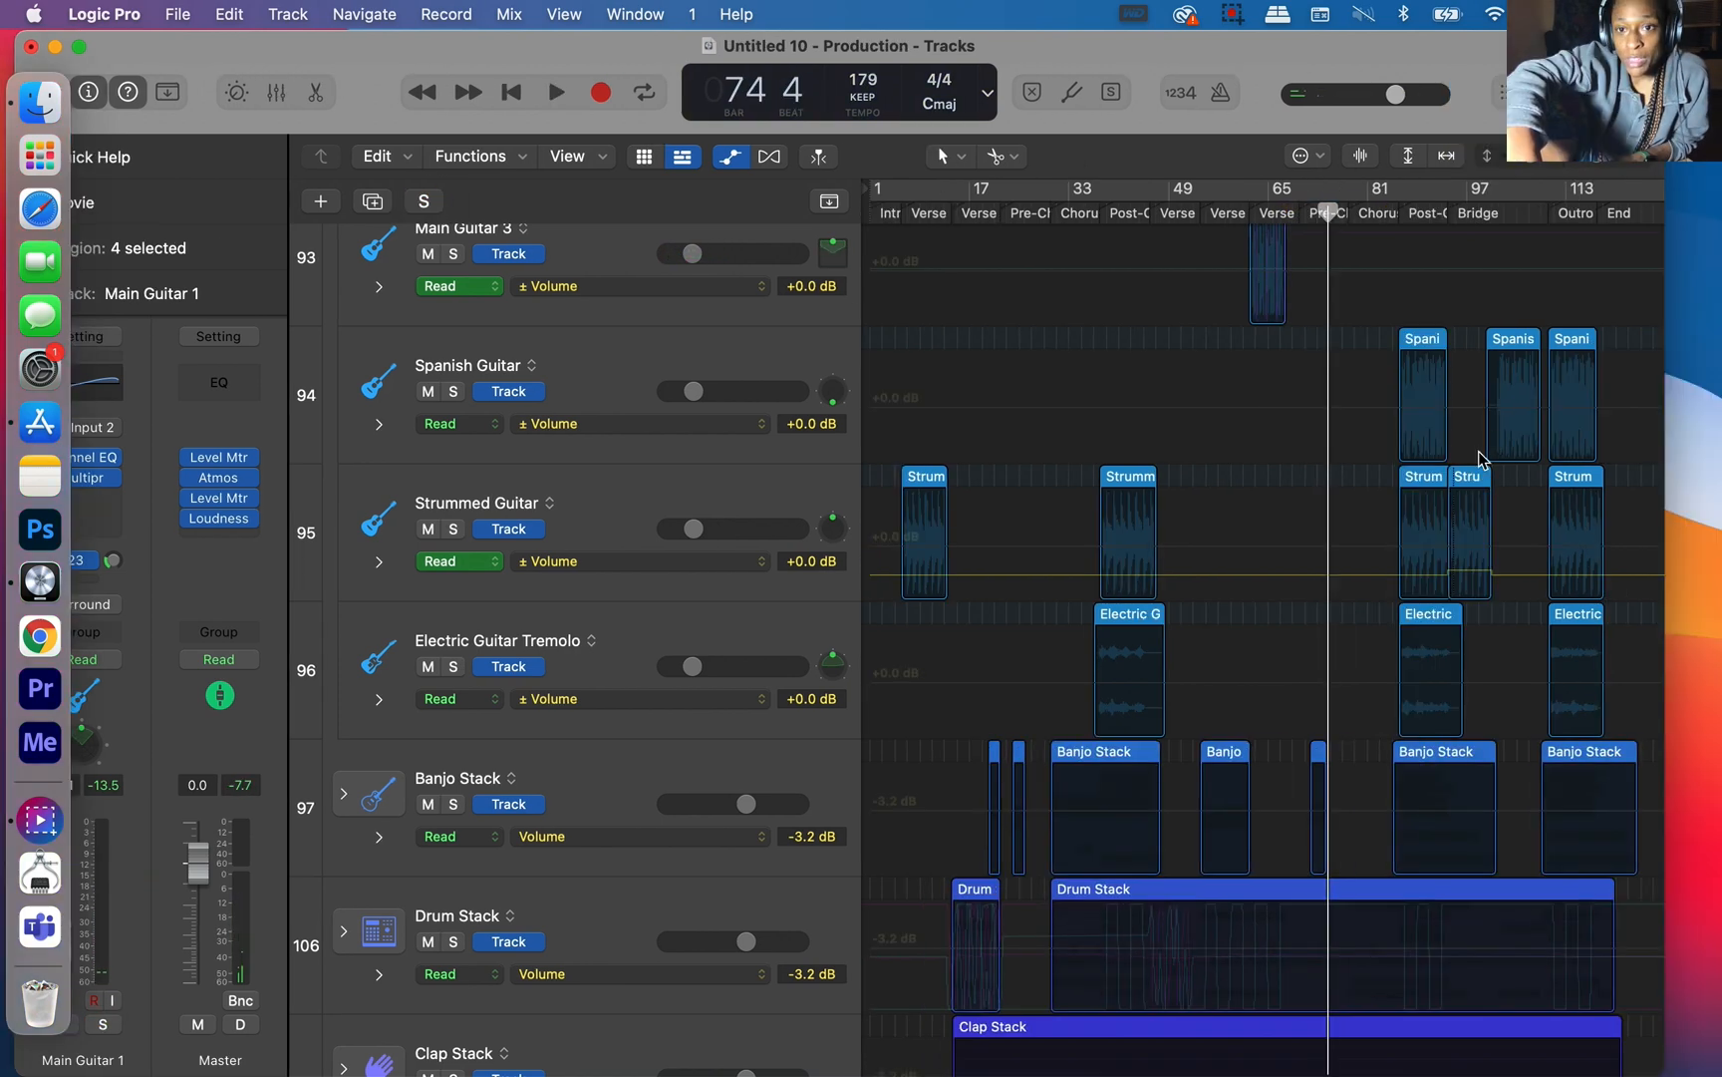
Step: Set the cycle area around the short Banjo Stack region in the Pre-Chorus before Chorus 2 and play it soloed
left_click(1154, 188)
left_click_drag(874, 195, 1316, 254)
left_click_drag(1645, 196, 1316, 213)
key("super+Right")
key("super+Right")
key("super+Right")
key("super+Right")
key("super+Right")
key("super+Right")
key("super+Right")
key("super+Right")
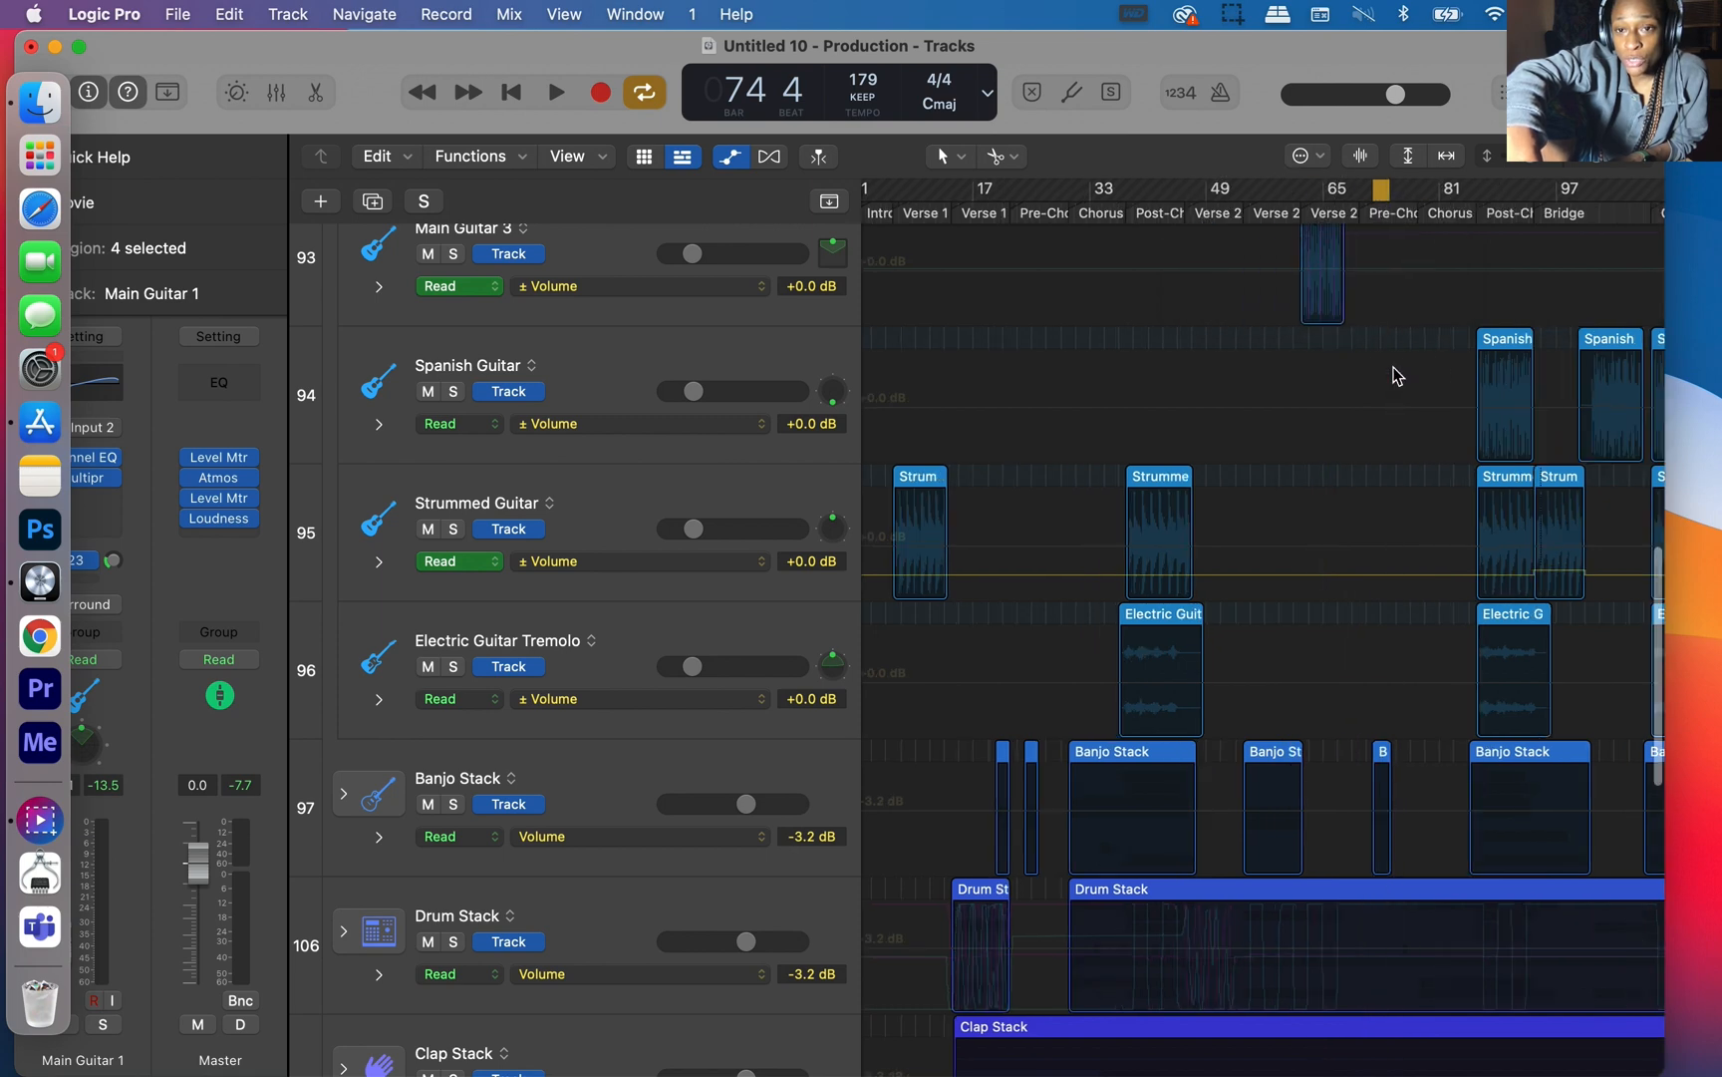
scroll(1398, 376, "right", 14)
scroll(1398, 376, "right", 10)
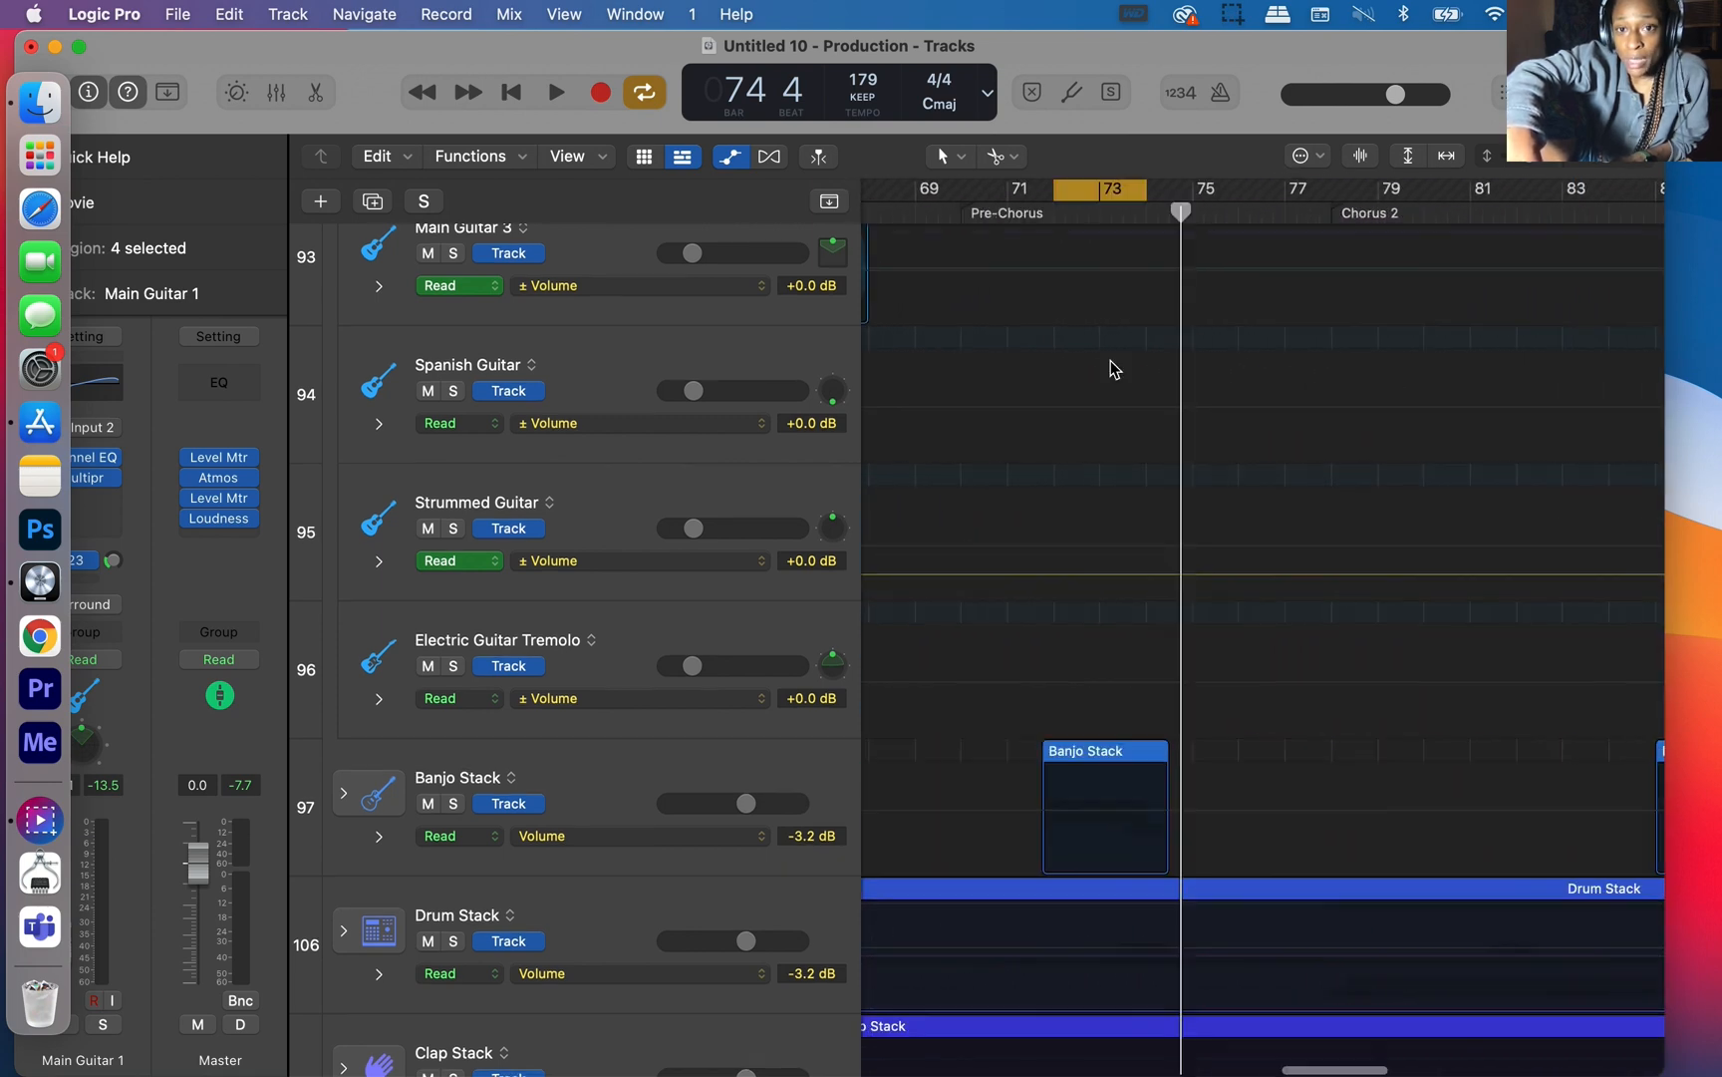
left_click_drag(946, 197, 926, 191)
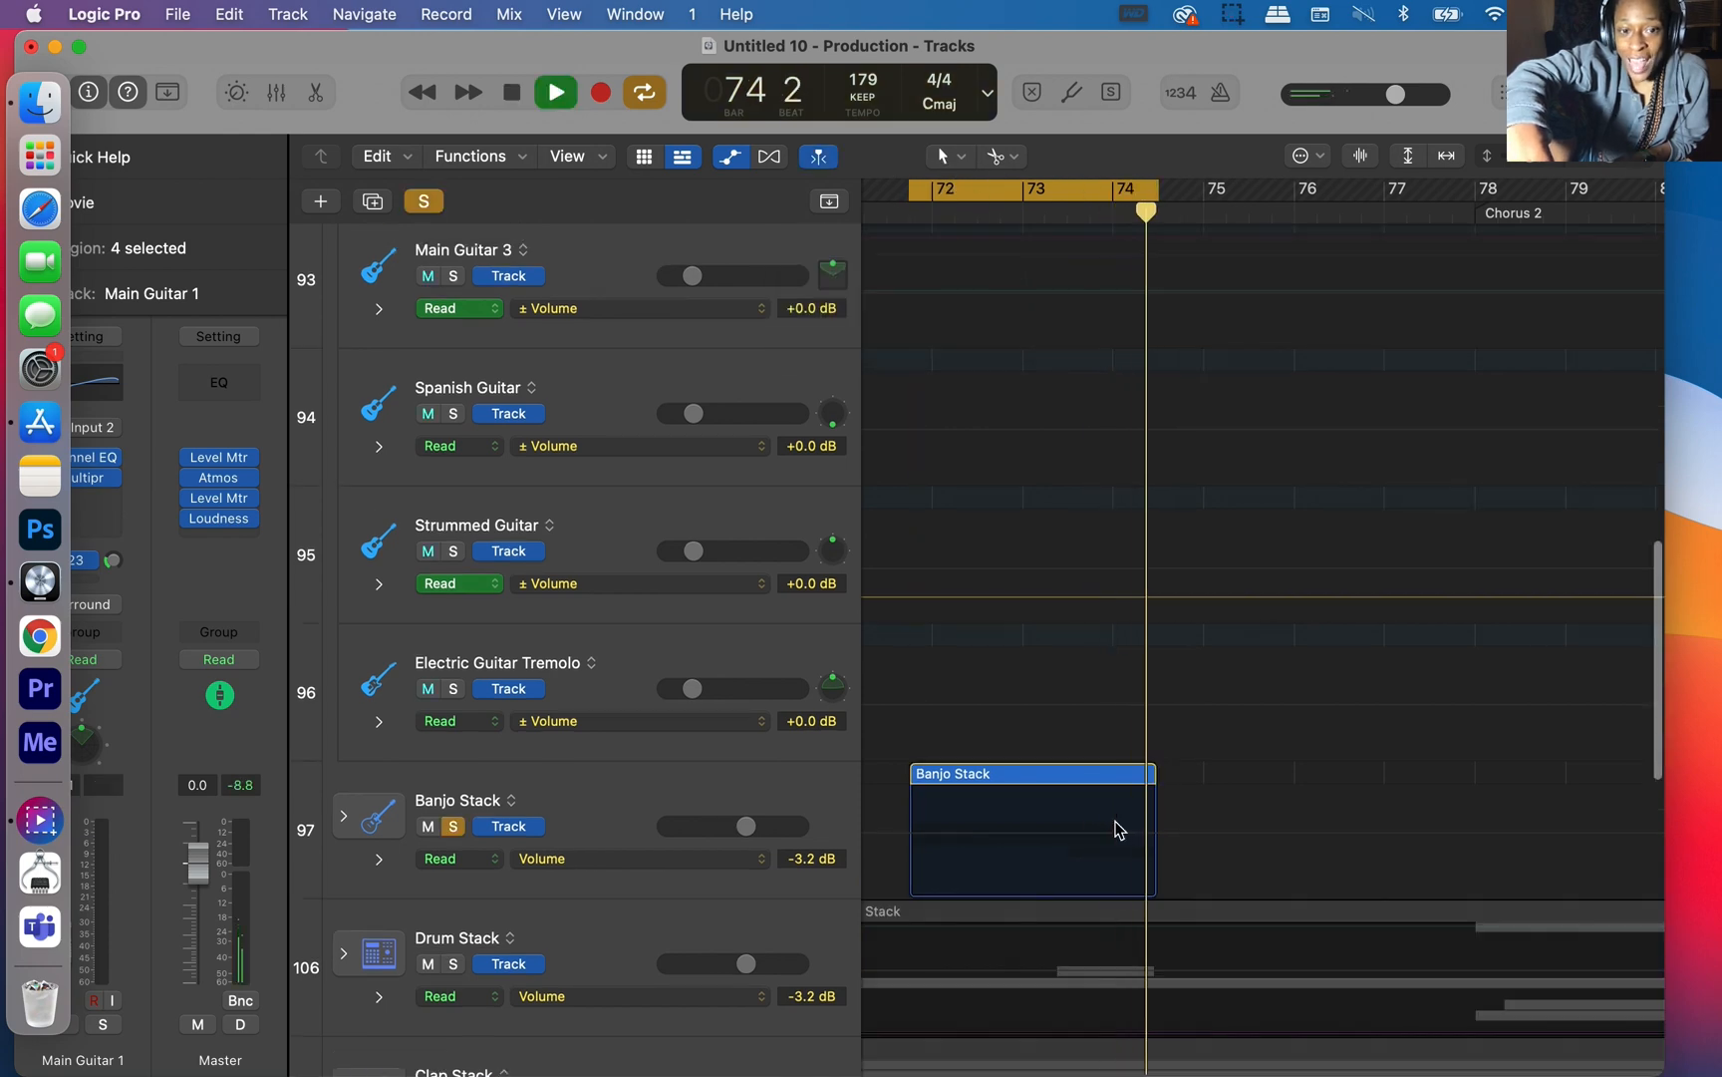
Step: Expand the Banjo Stack into its individual tracks and loop the soloed Banjo 5 region near bar 74
key("space")
left_click(351, 853)
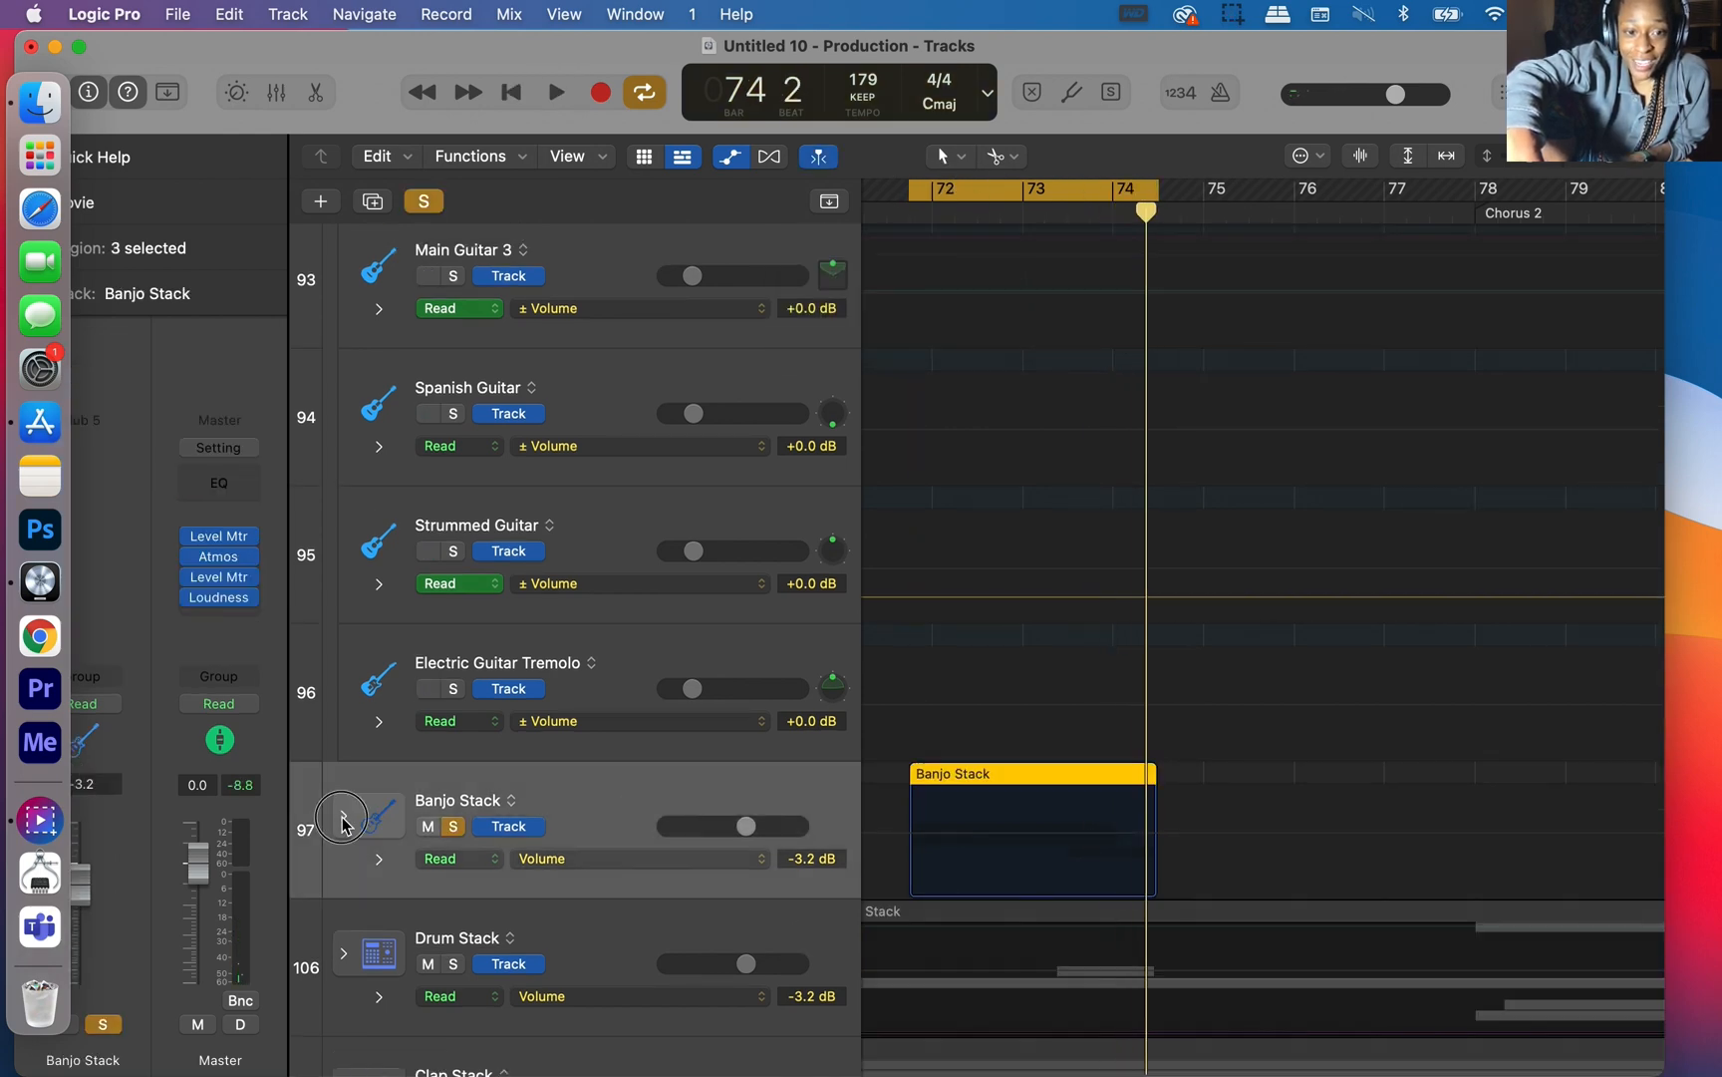
left_click(344, 825)
scroll(993, 839, "down", 10)
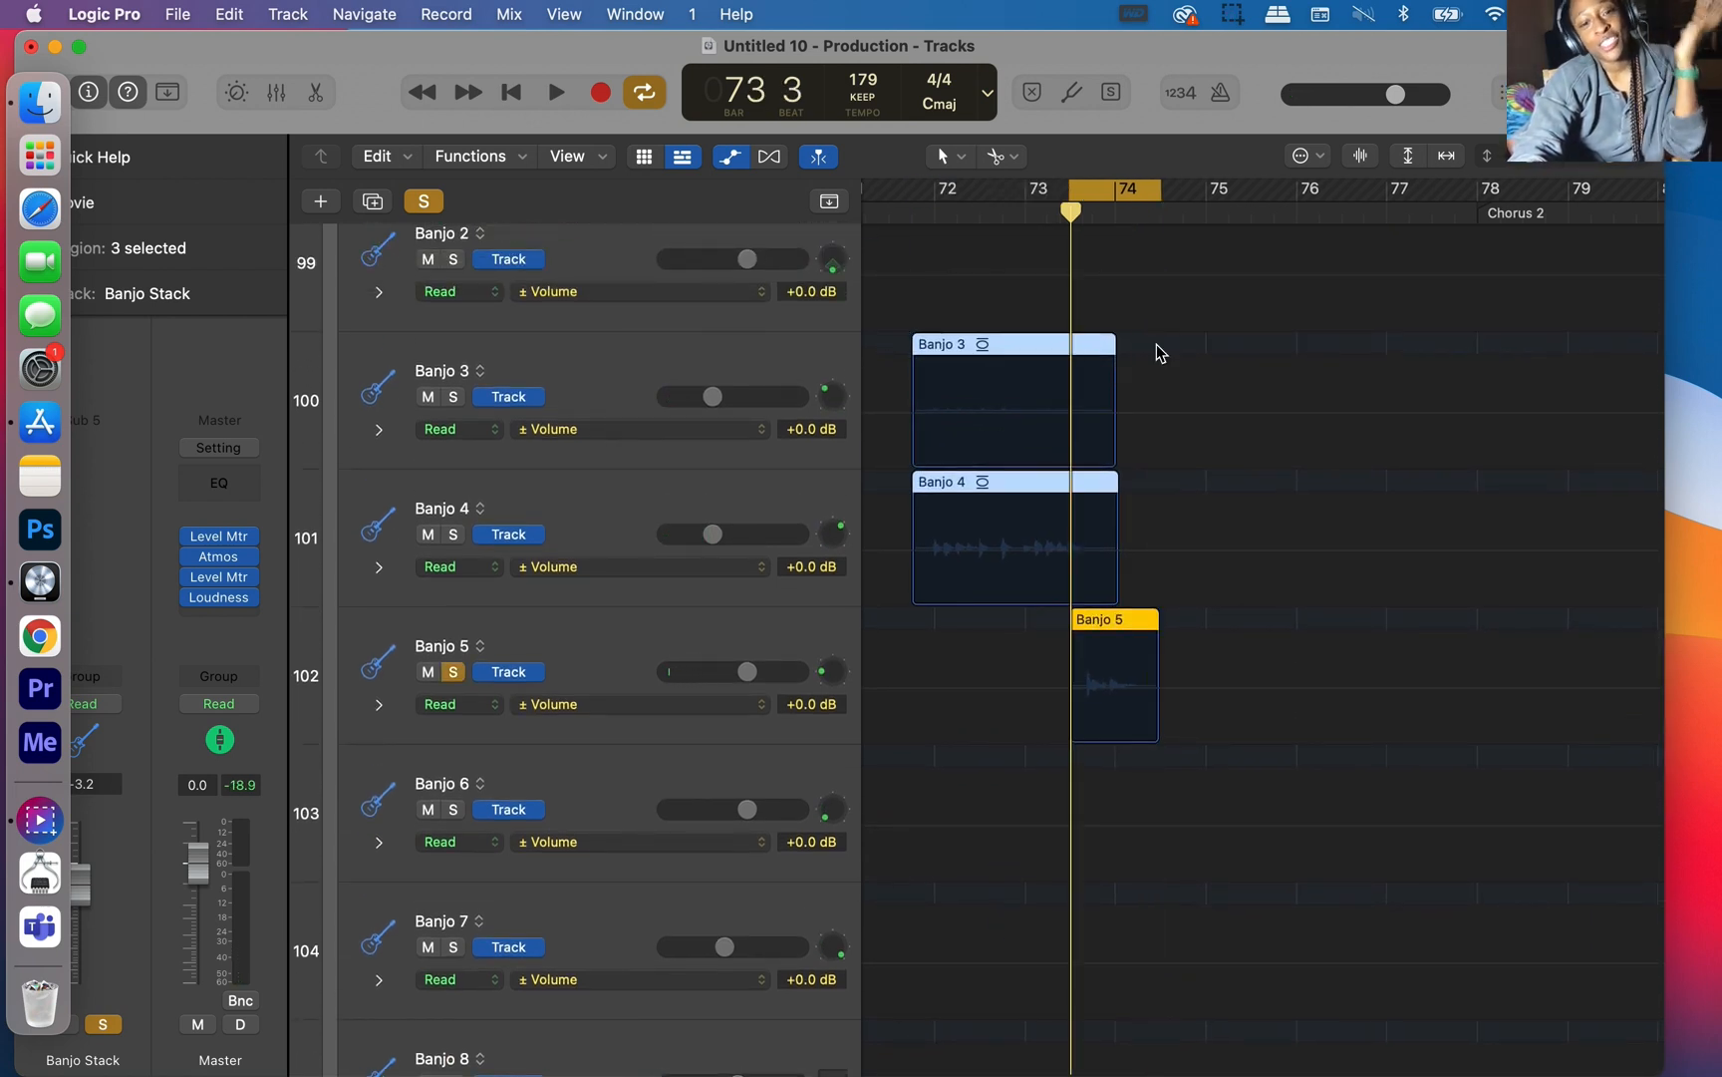
Step: Select Banjo 5, check its position in the Surround Panner while listening and close the panner
left_click(721, 639)
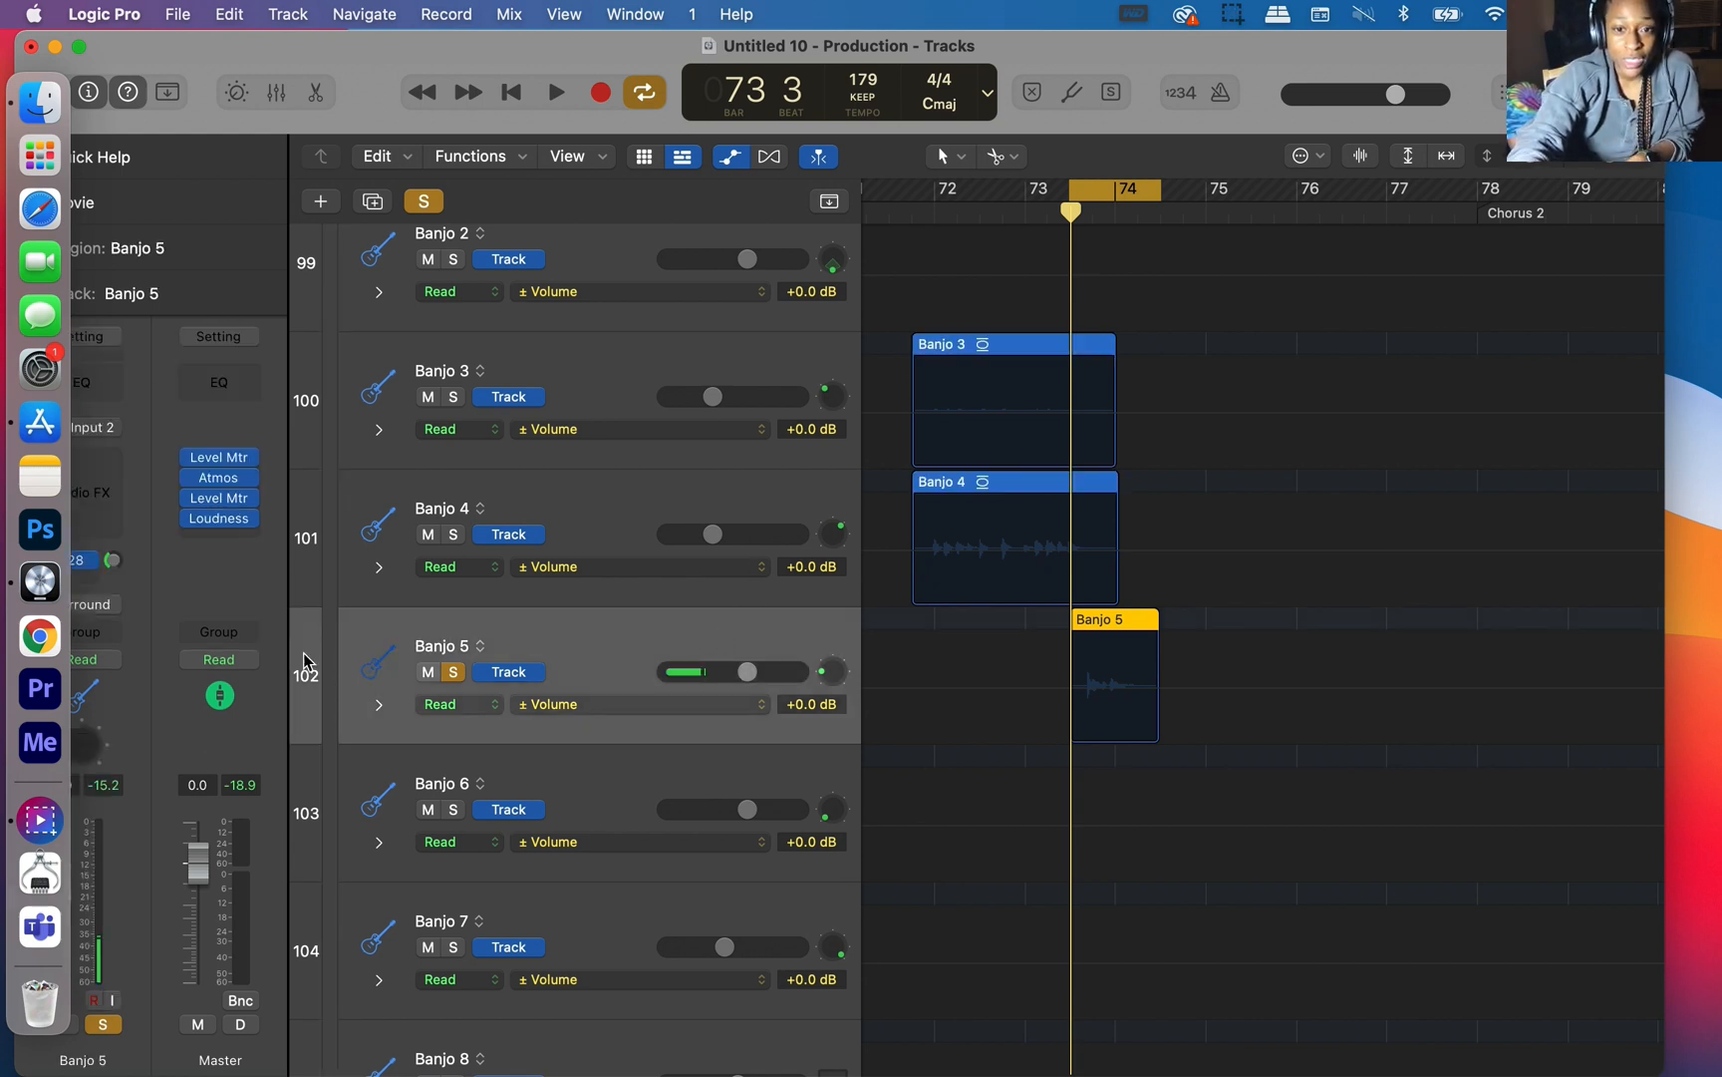
double_click(172, 752)
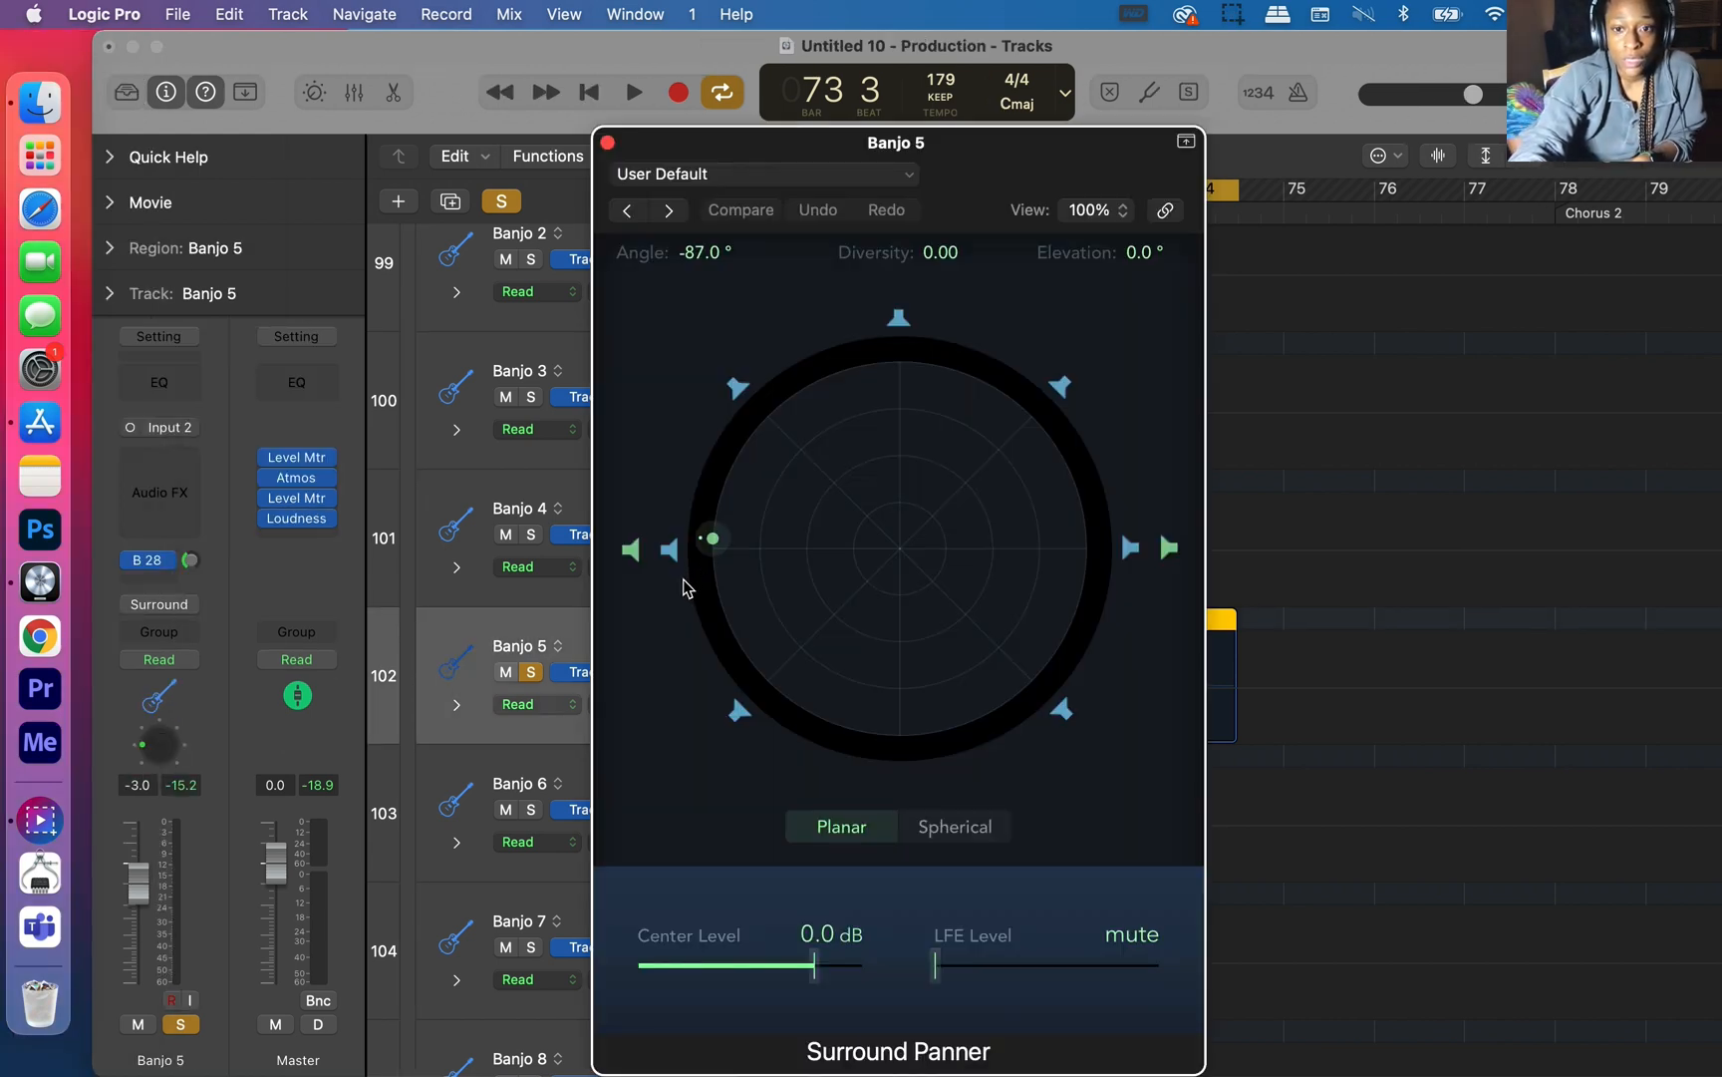
key("space")
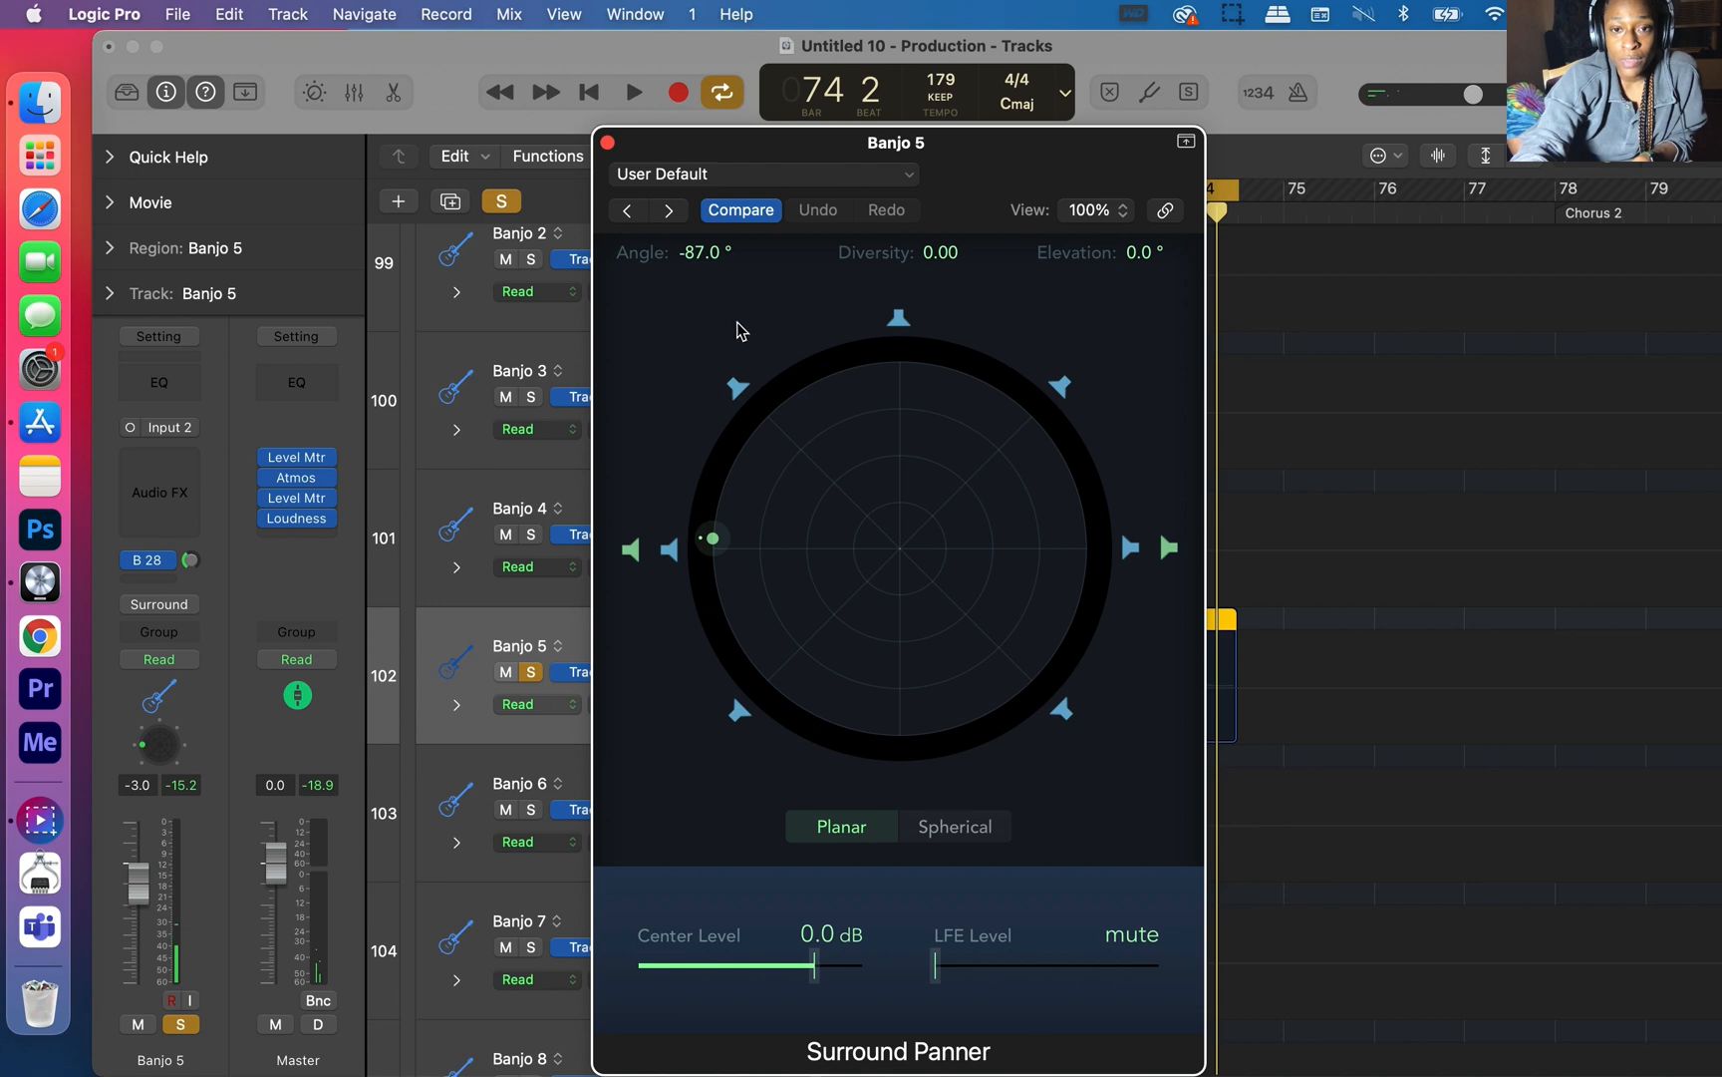
left_click(609, 143)
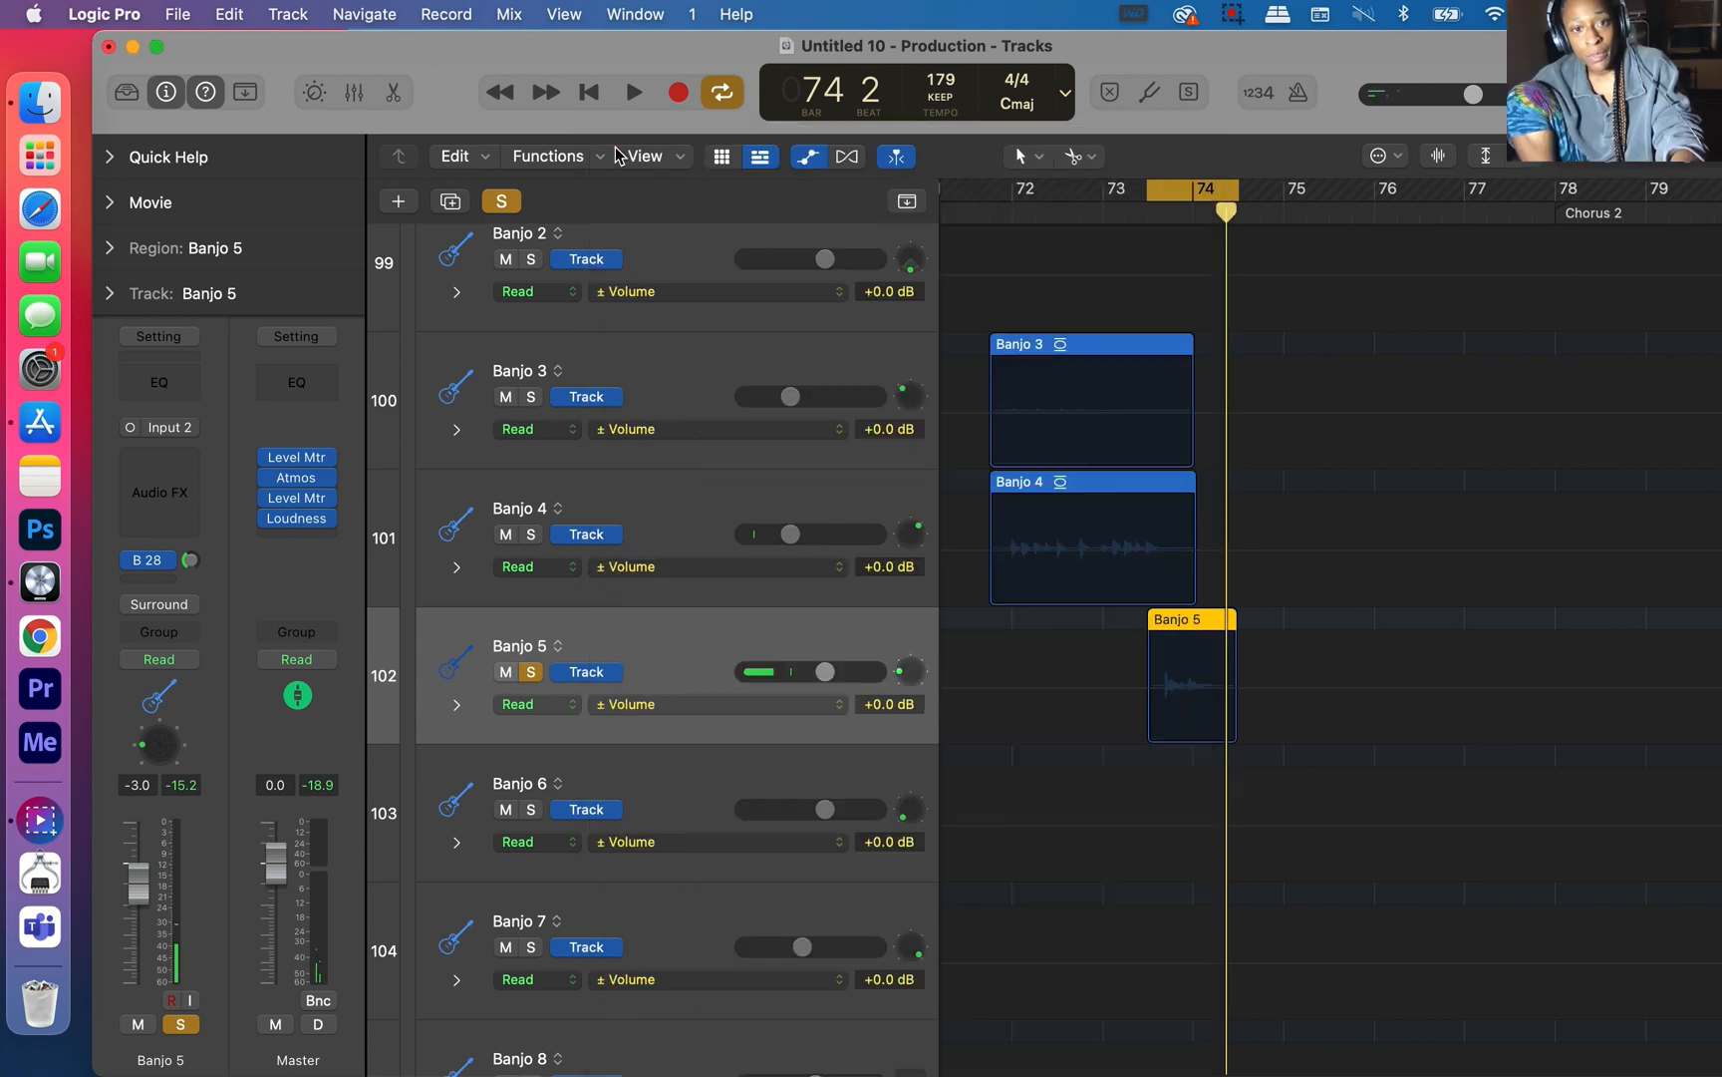
Step: Create a new track with duplicate settings from Banjo 5
left_click(454, 203)
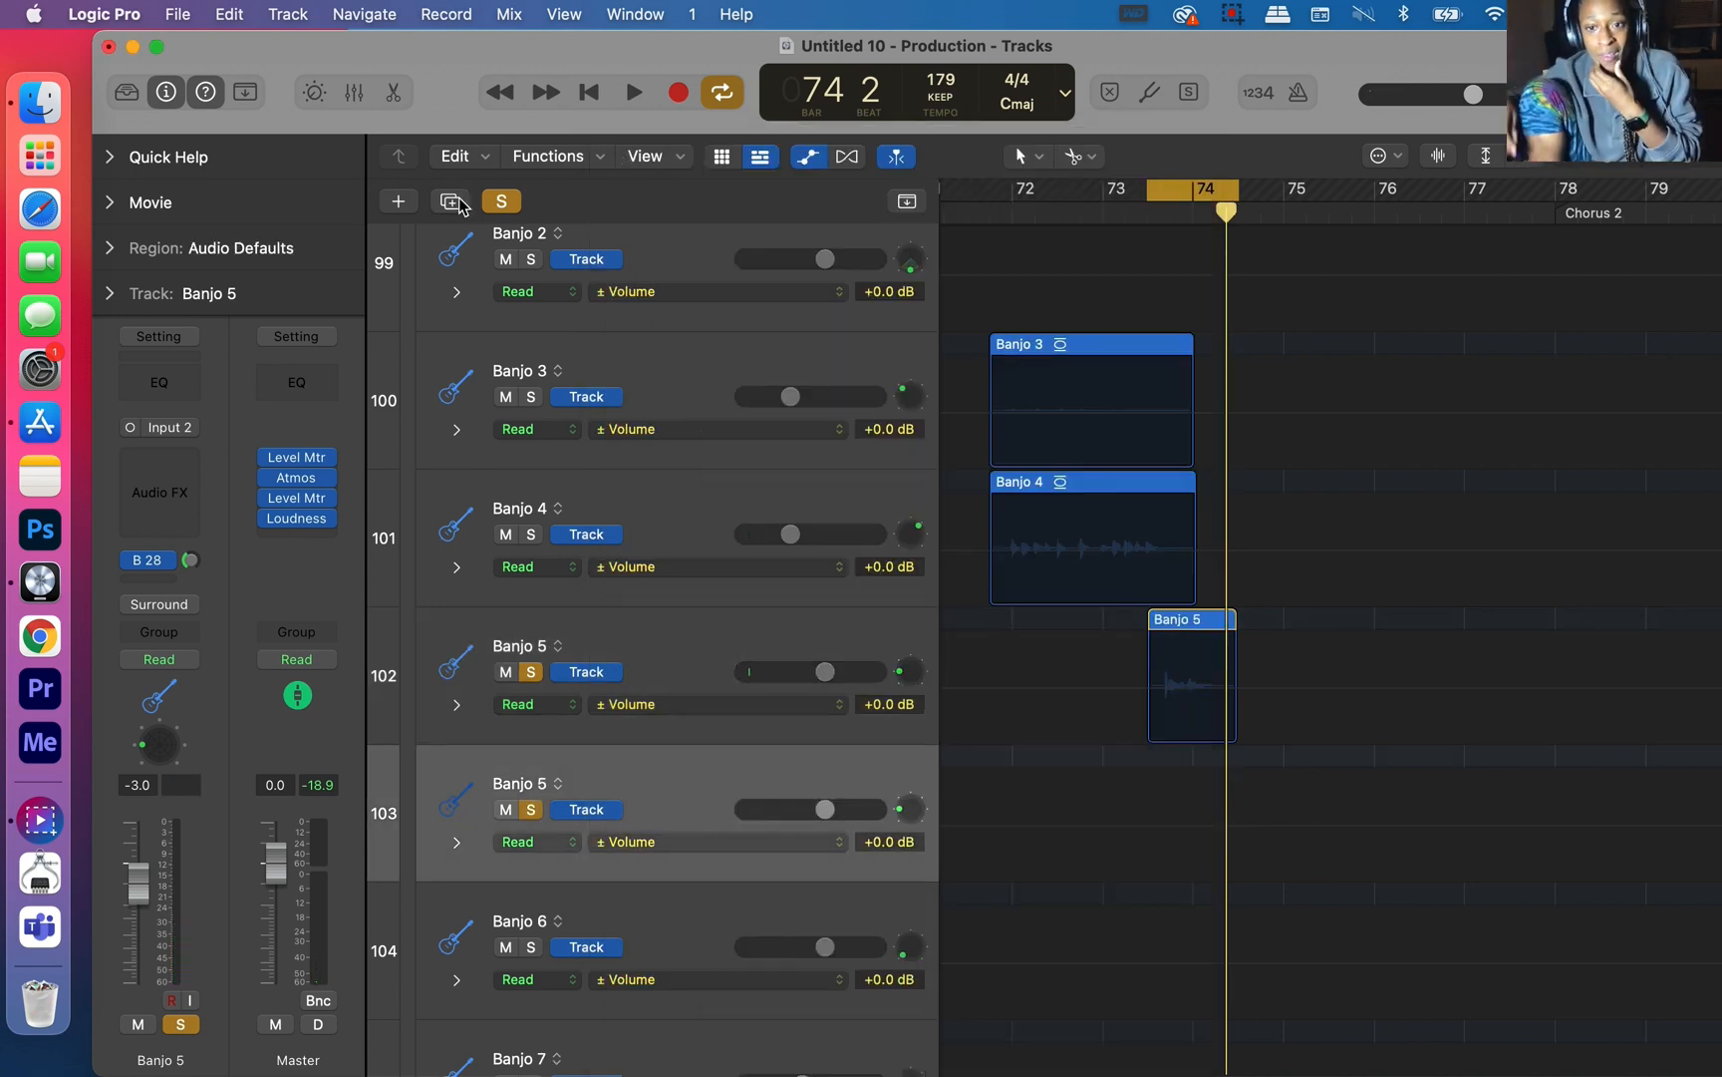
Step: Copy the Banjo 5 region onto the duplicate Banjo 5 track and pan the Audio 9 track to -32
left_click_drag(1177, 675, 1240, 376)
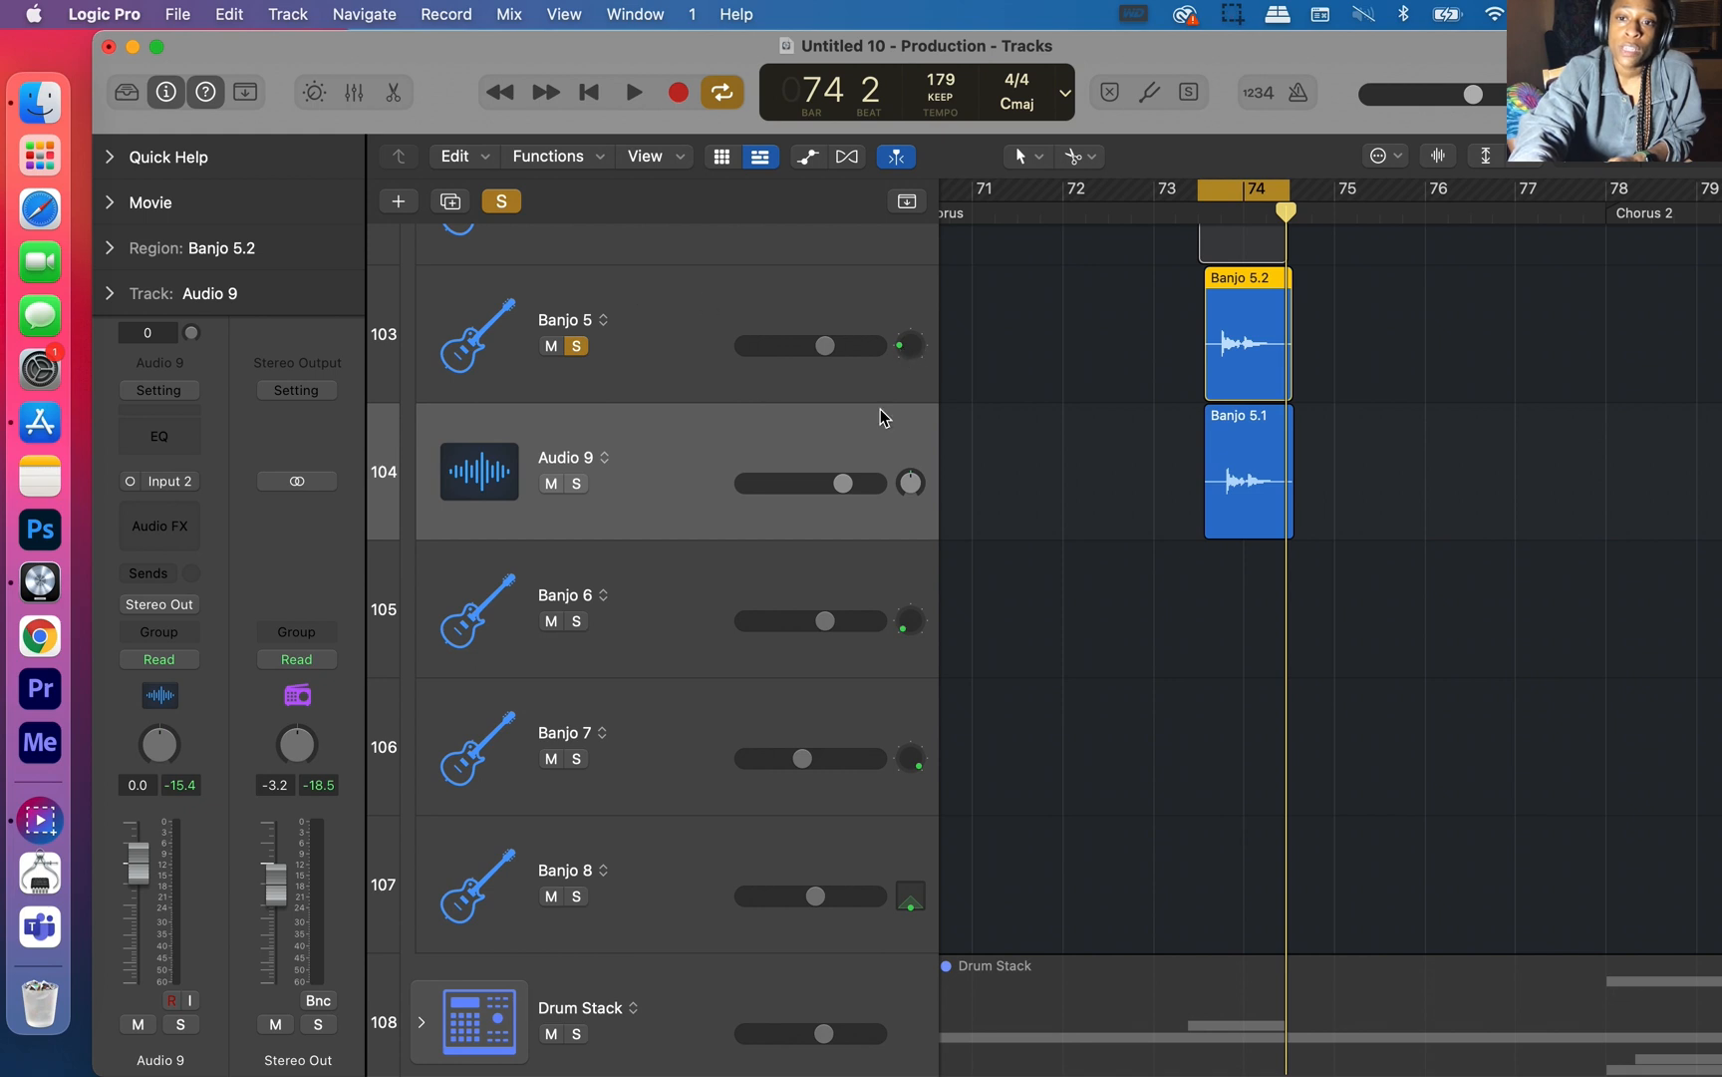
left_click_drag(921, 489, 919, 518)
Step: Compare surround-panned Banjo 5 with stereo-panned Audio 9 by muting each in turn during playback, ending with both unmuted
left_click(552, 346)
key("space")
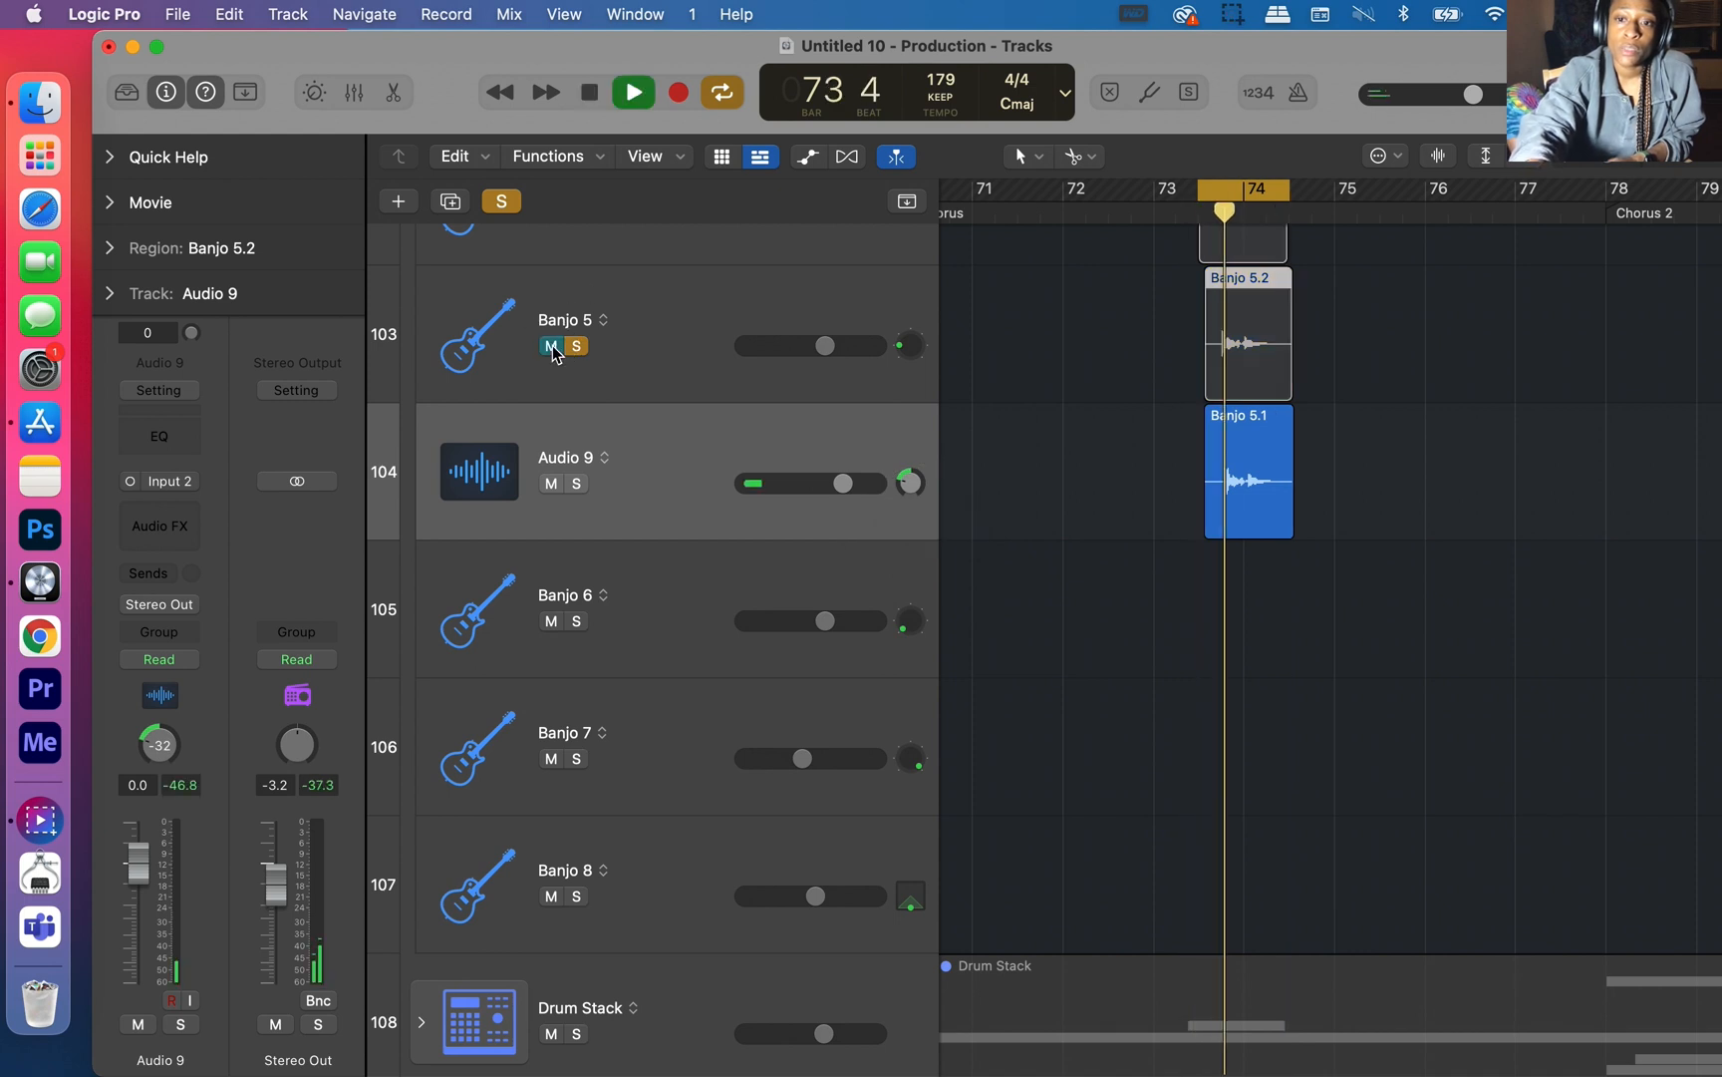
key("space")
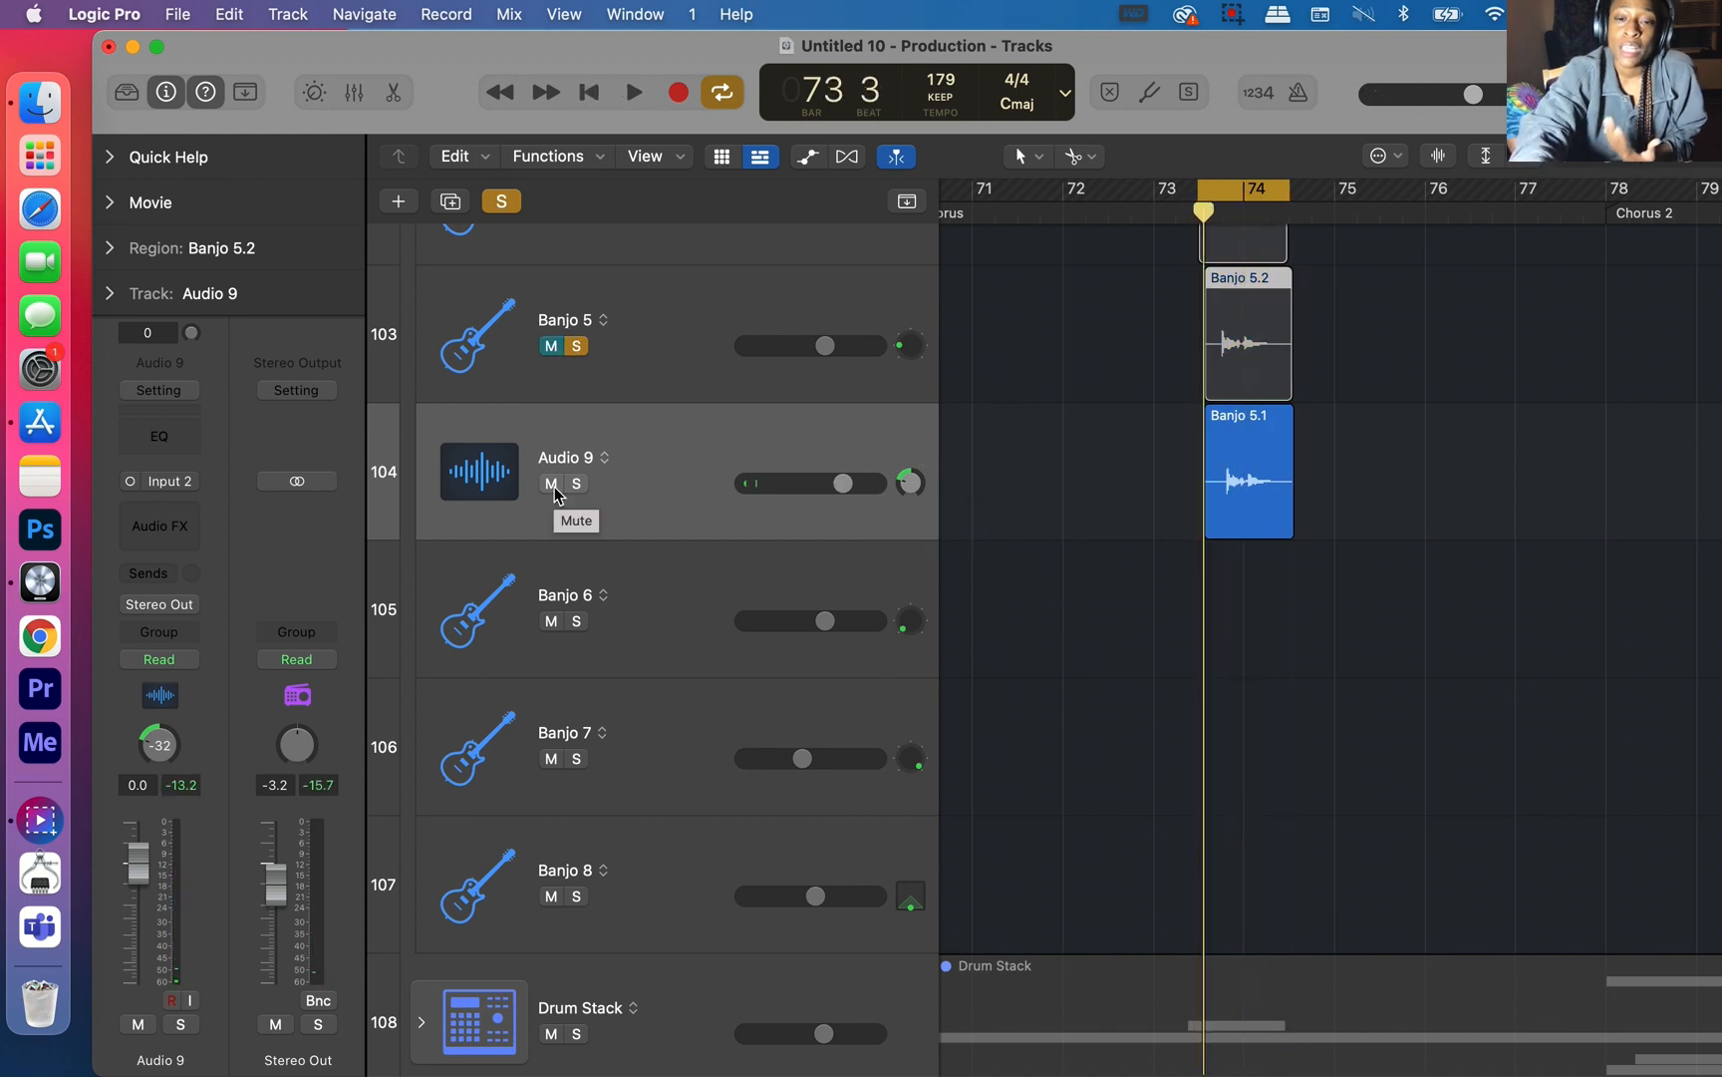
left_click(551, 483)
left_click(551, 346)
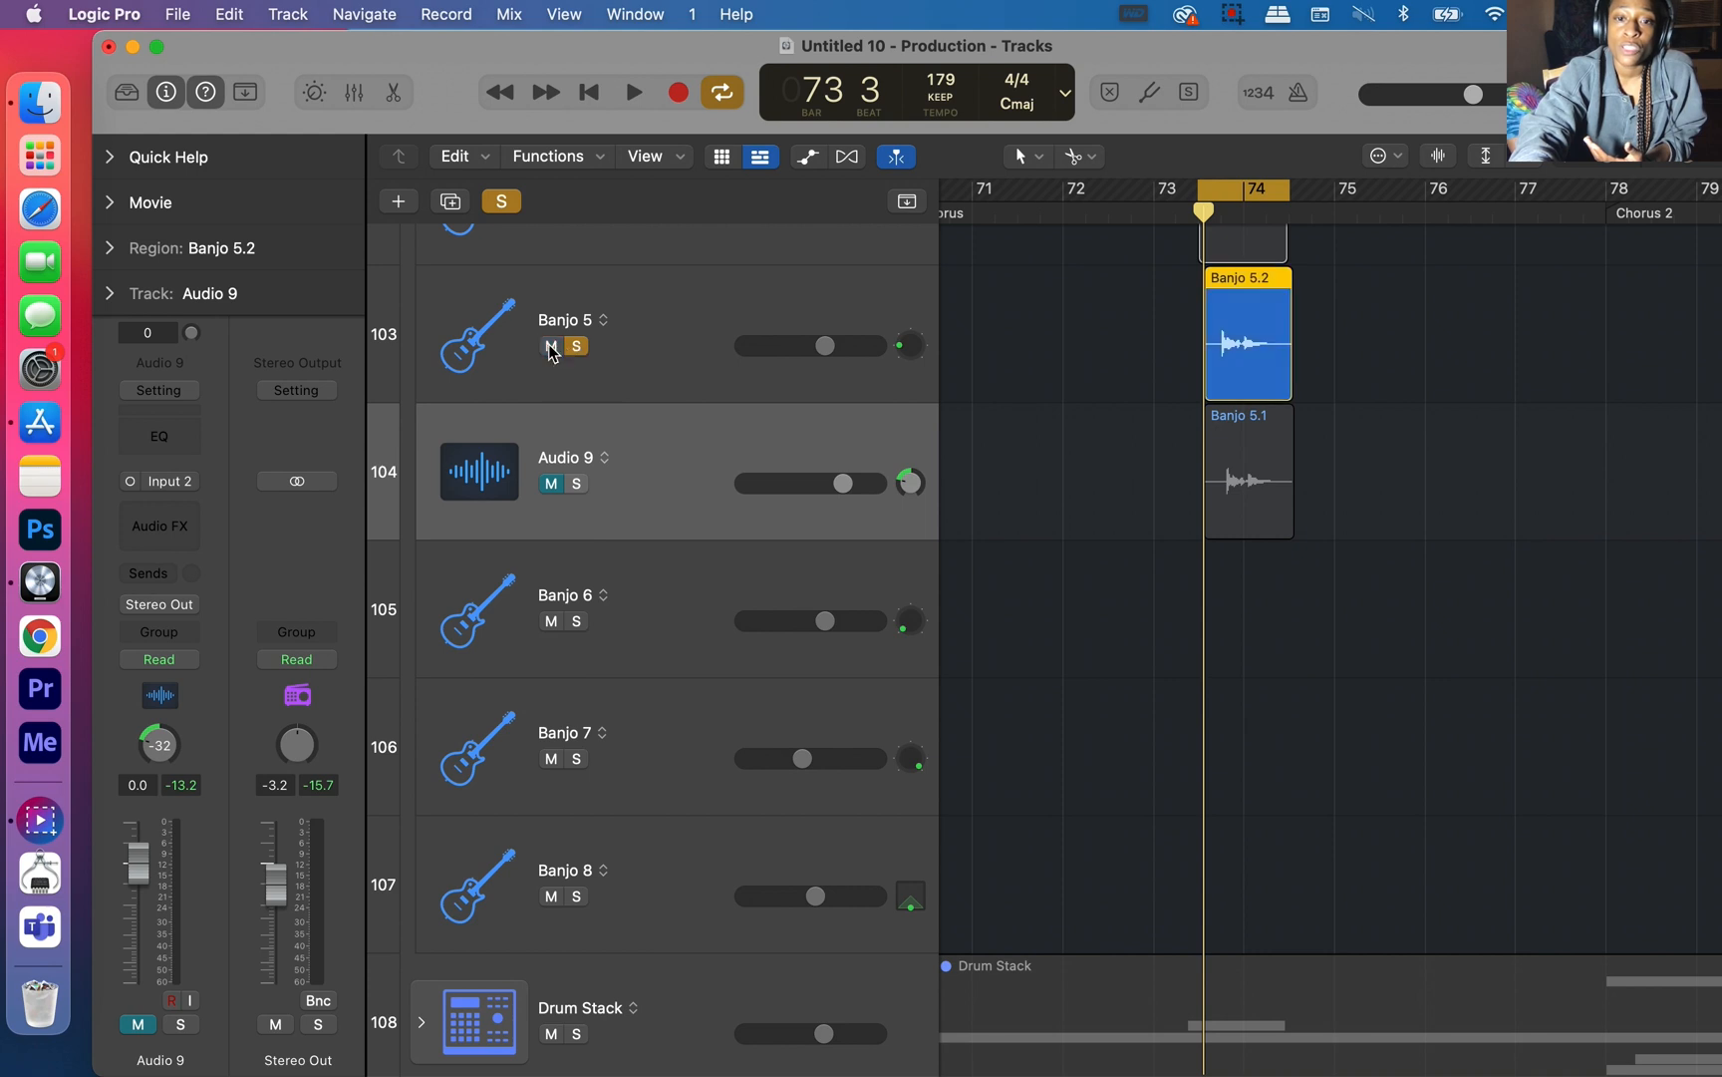
key("space")
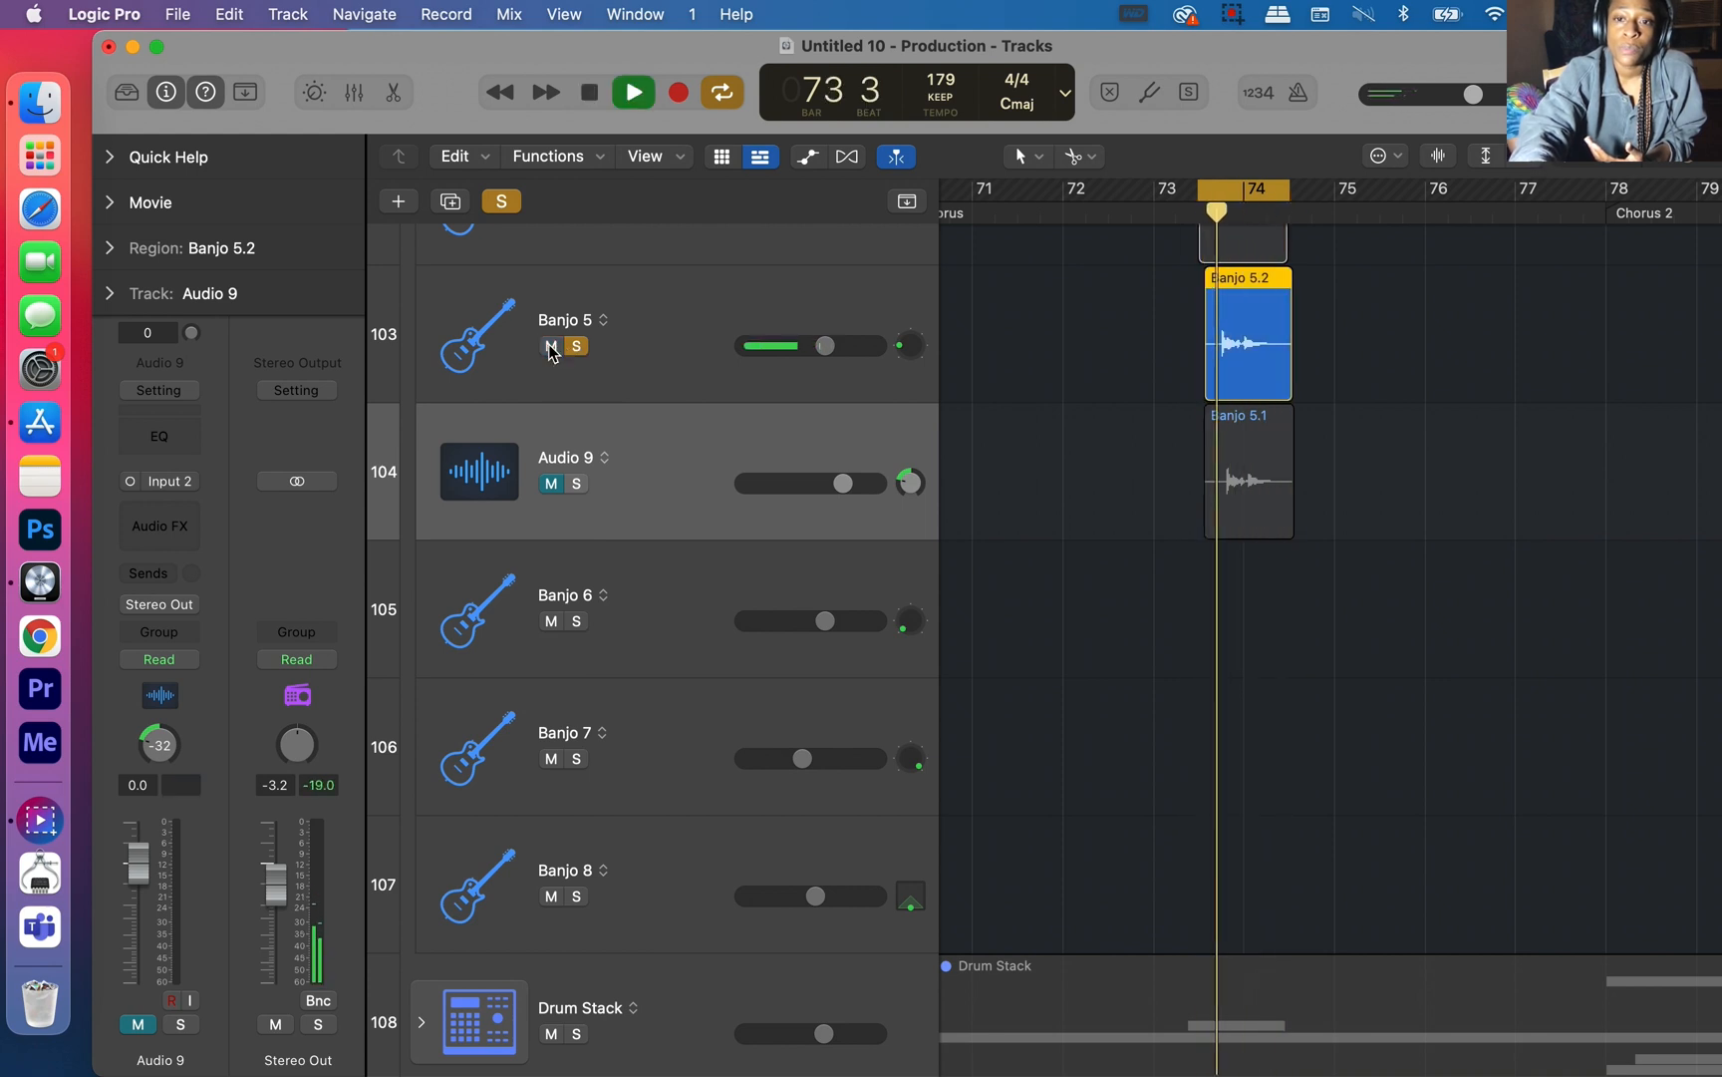
key("space")
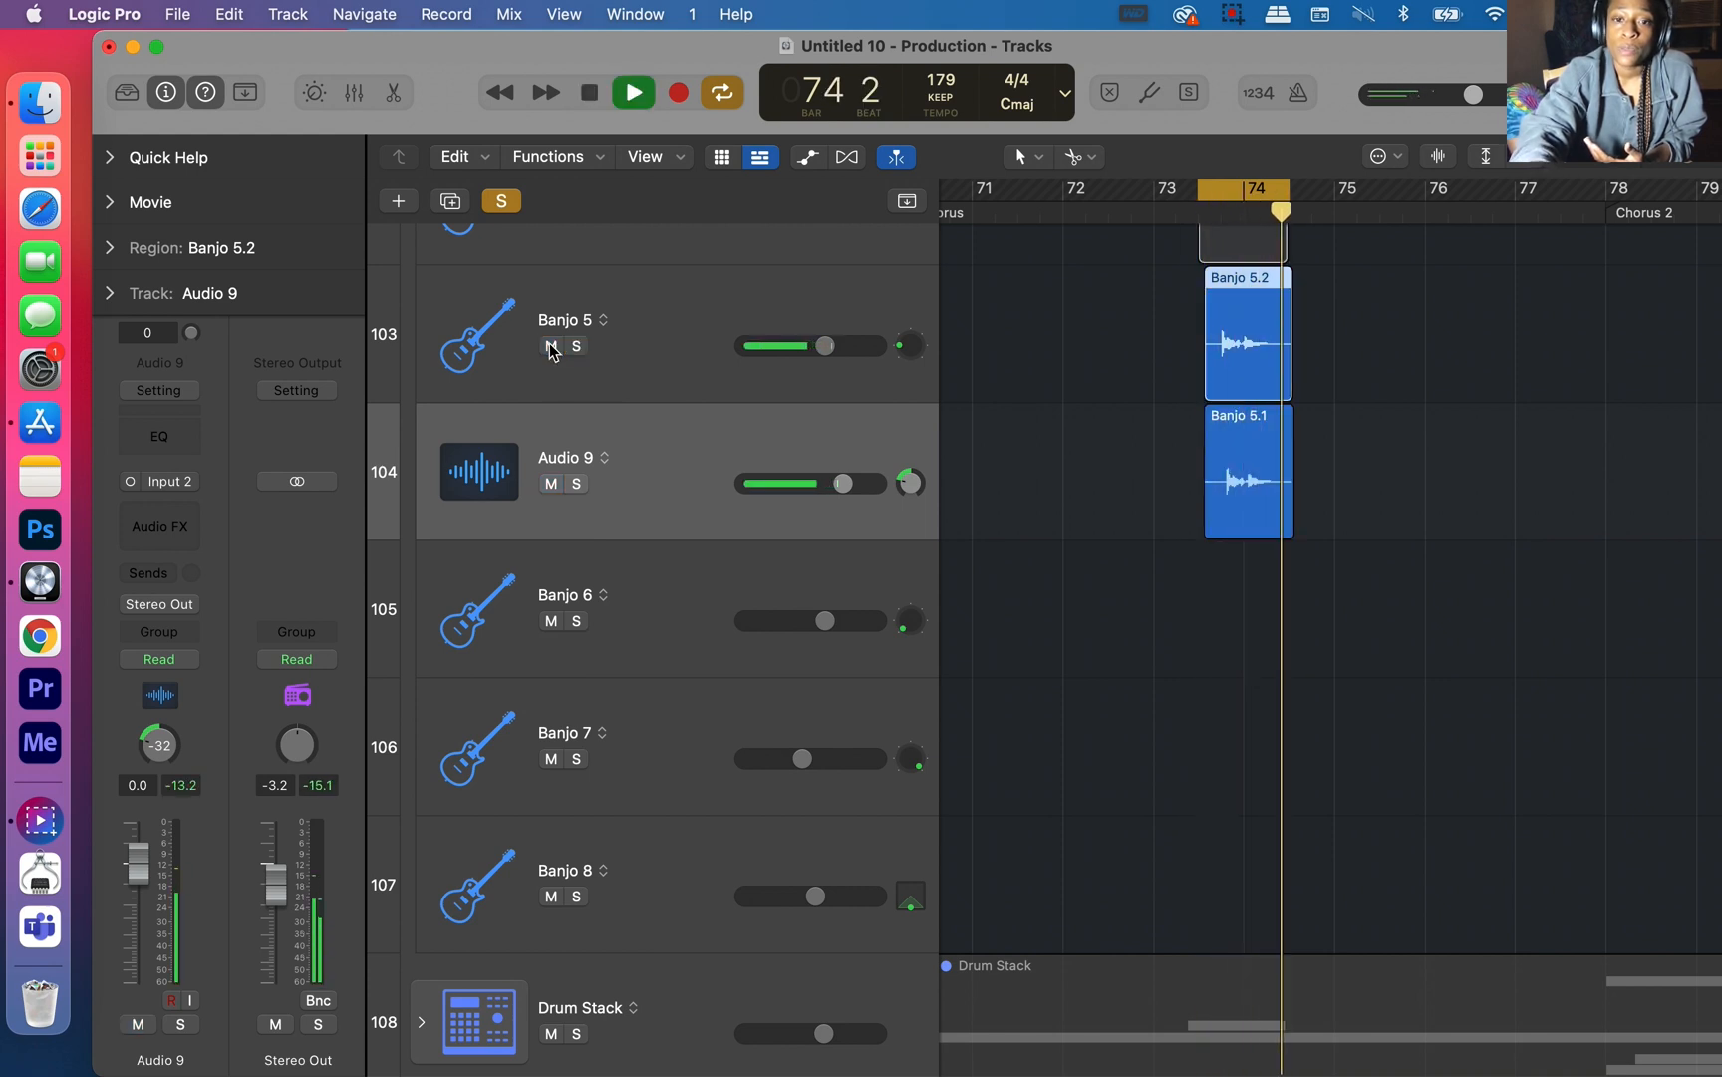
key("space")
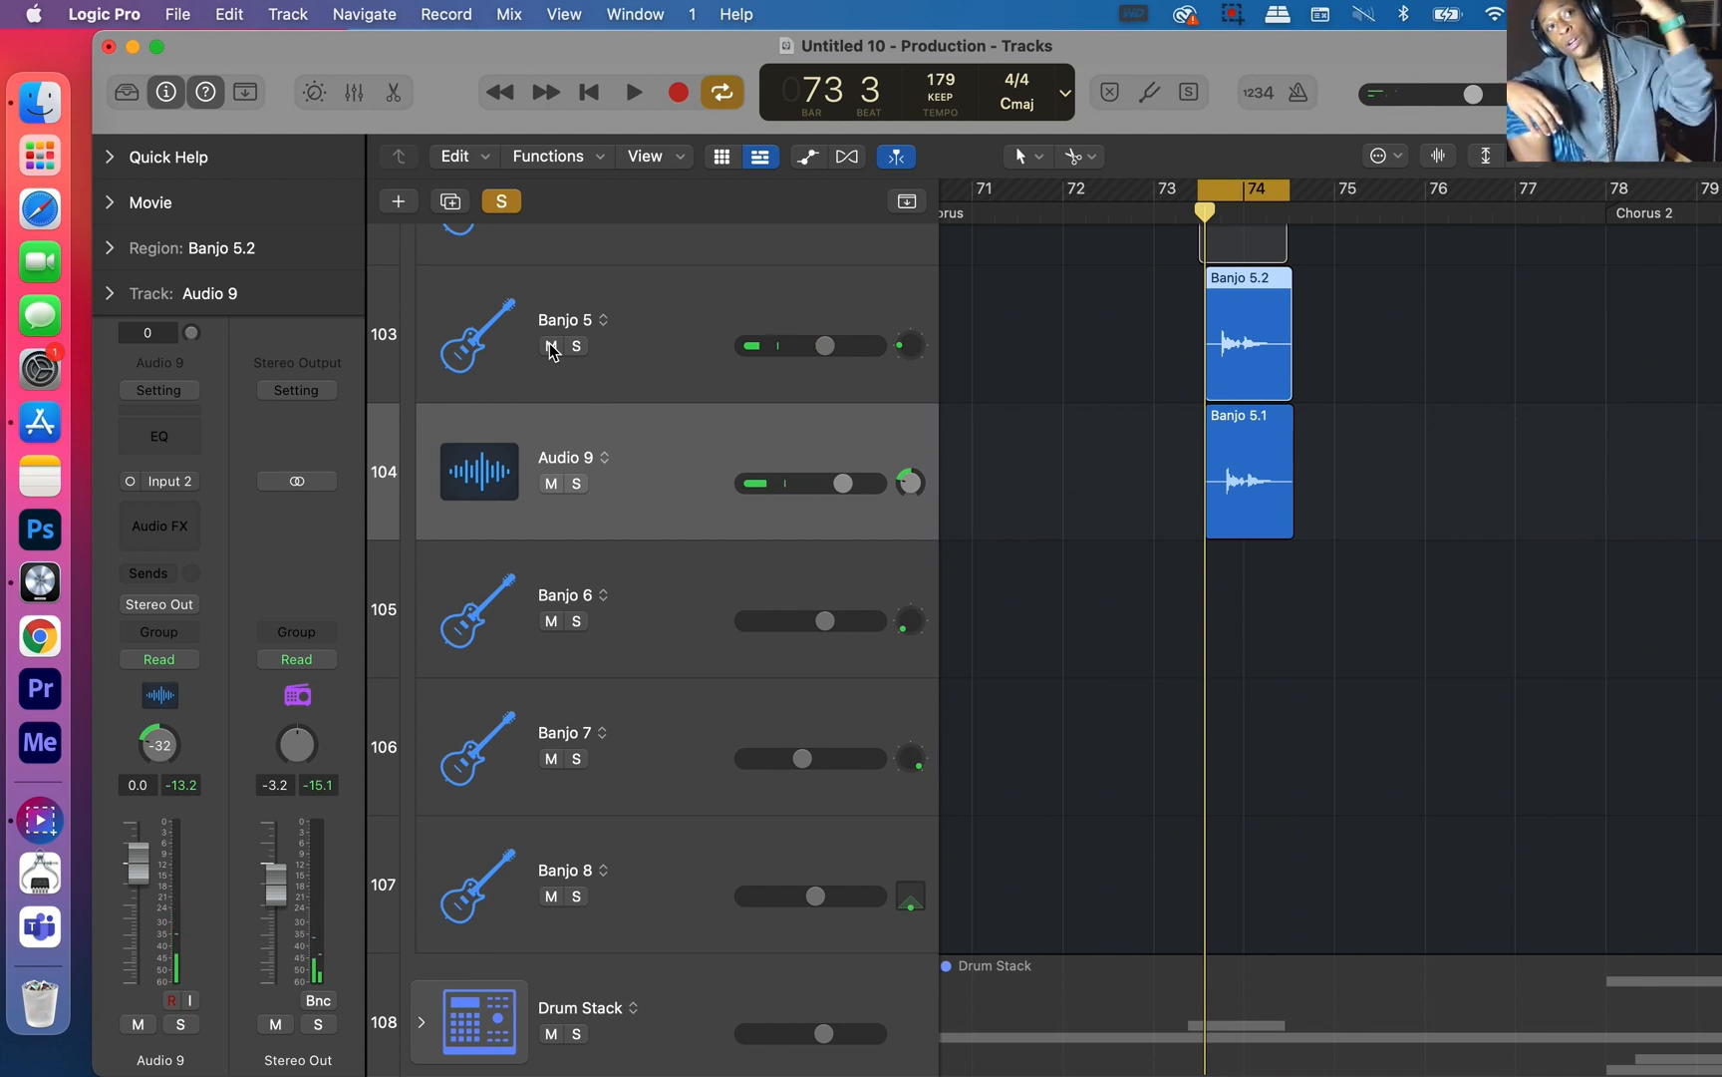
Step: Insert a Direction Mixer on Audio 9 and set its direction to about -93°
left_click(189, 522)
mouse_move(250, 864)
left_click(373, 889)
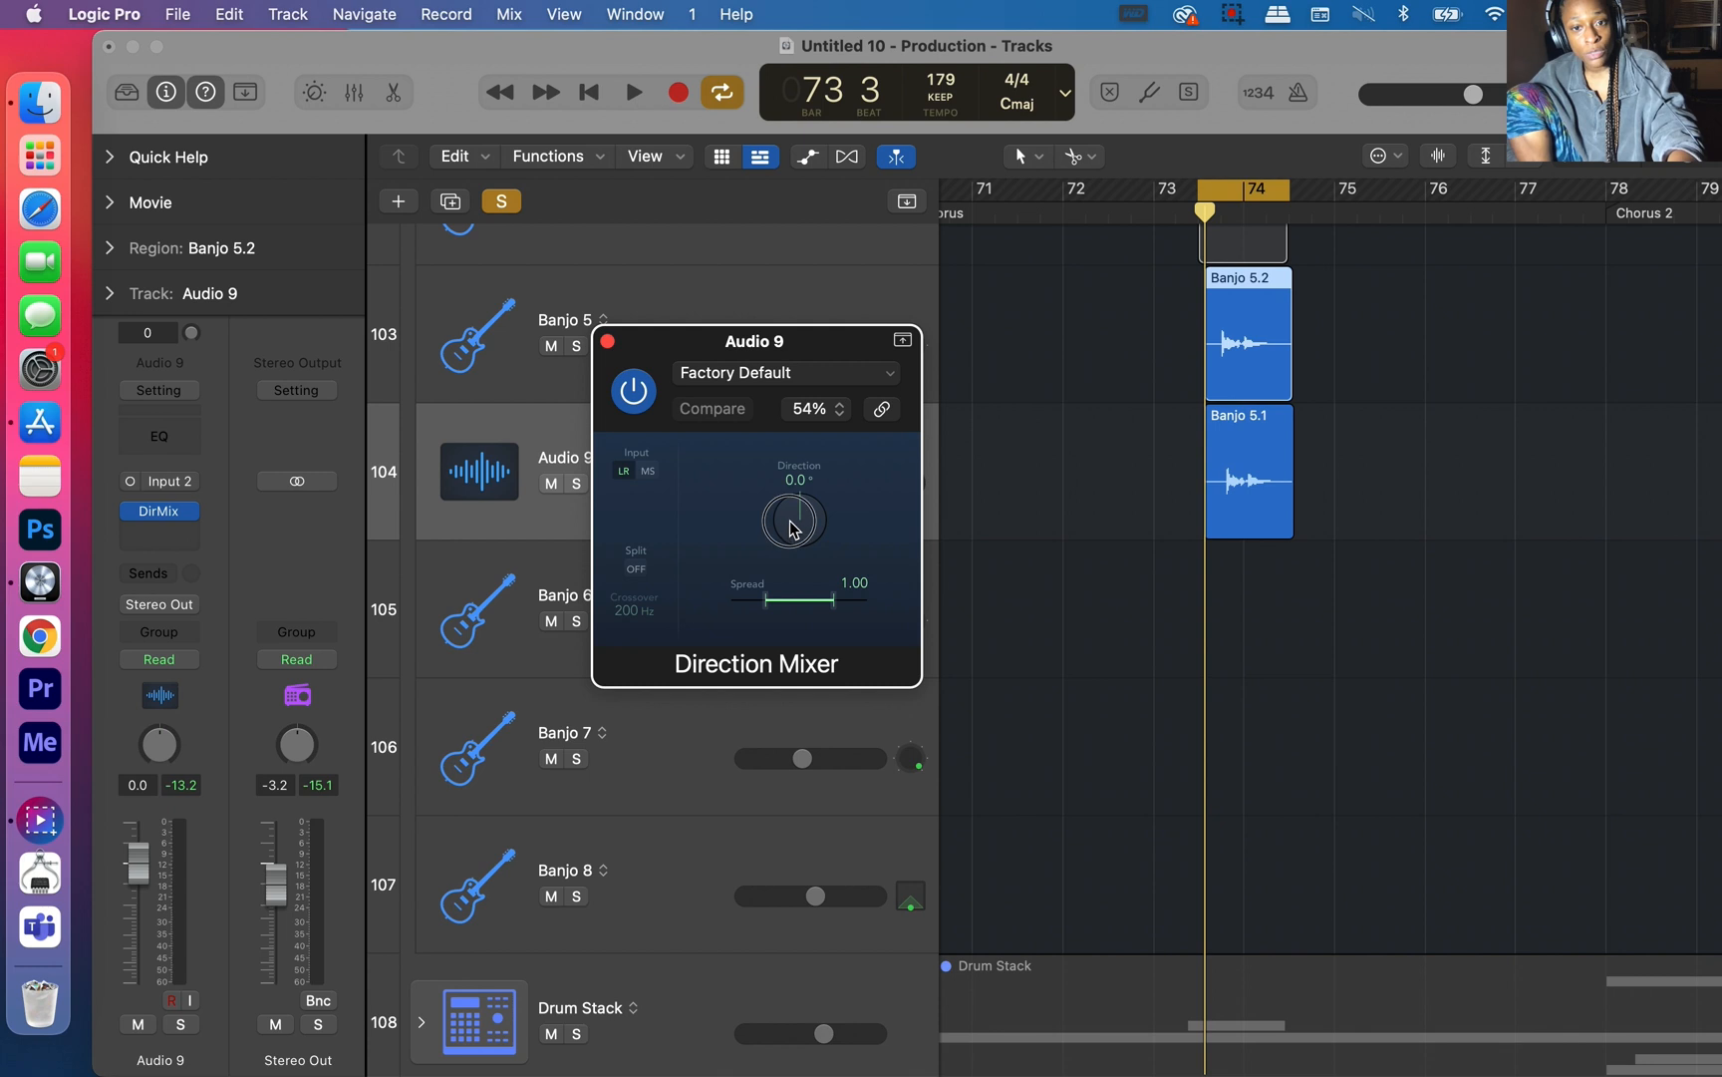
left_click_drag(790, 528, 785, 613)
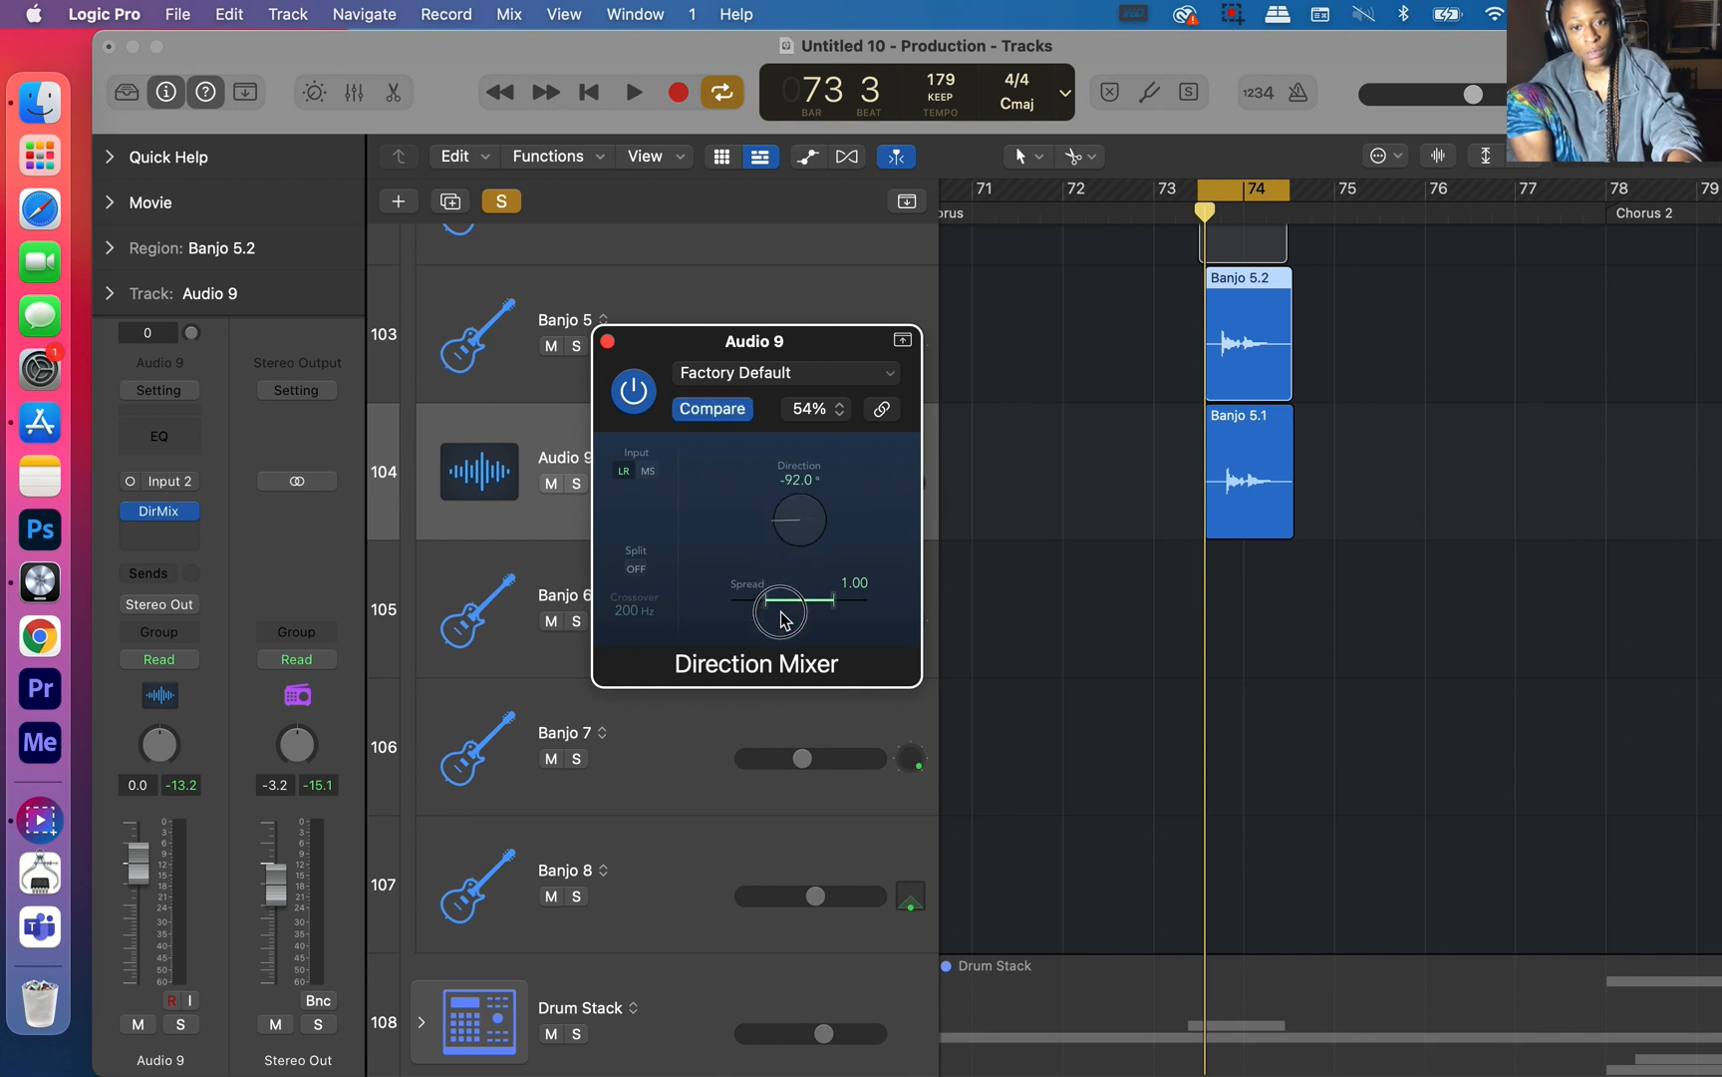
Step: Listen to Audio 9 through the Direction Mixer with Banjo 5 muted, close the plug-in and mute Audio 9
key("space")
left_click(551, 345)
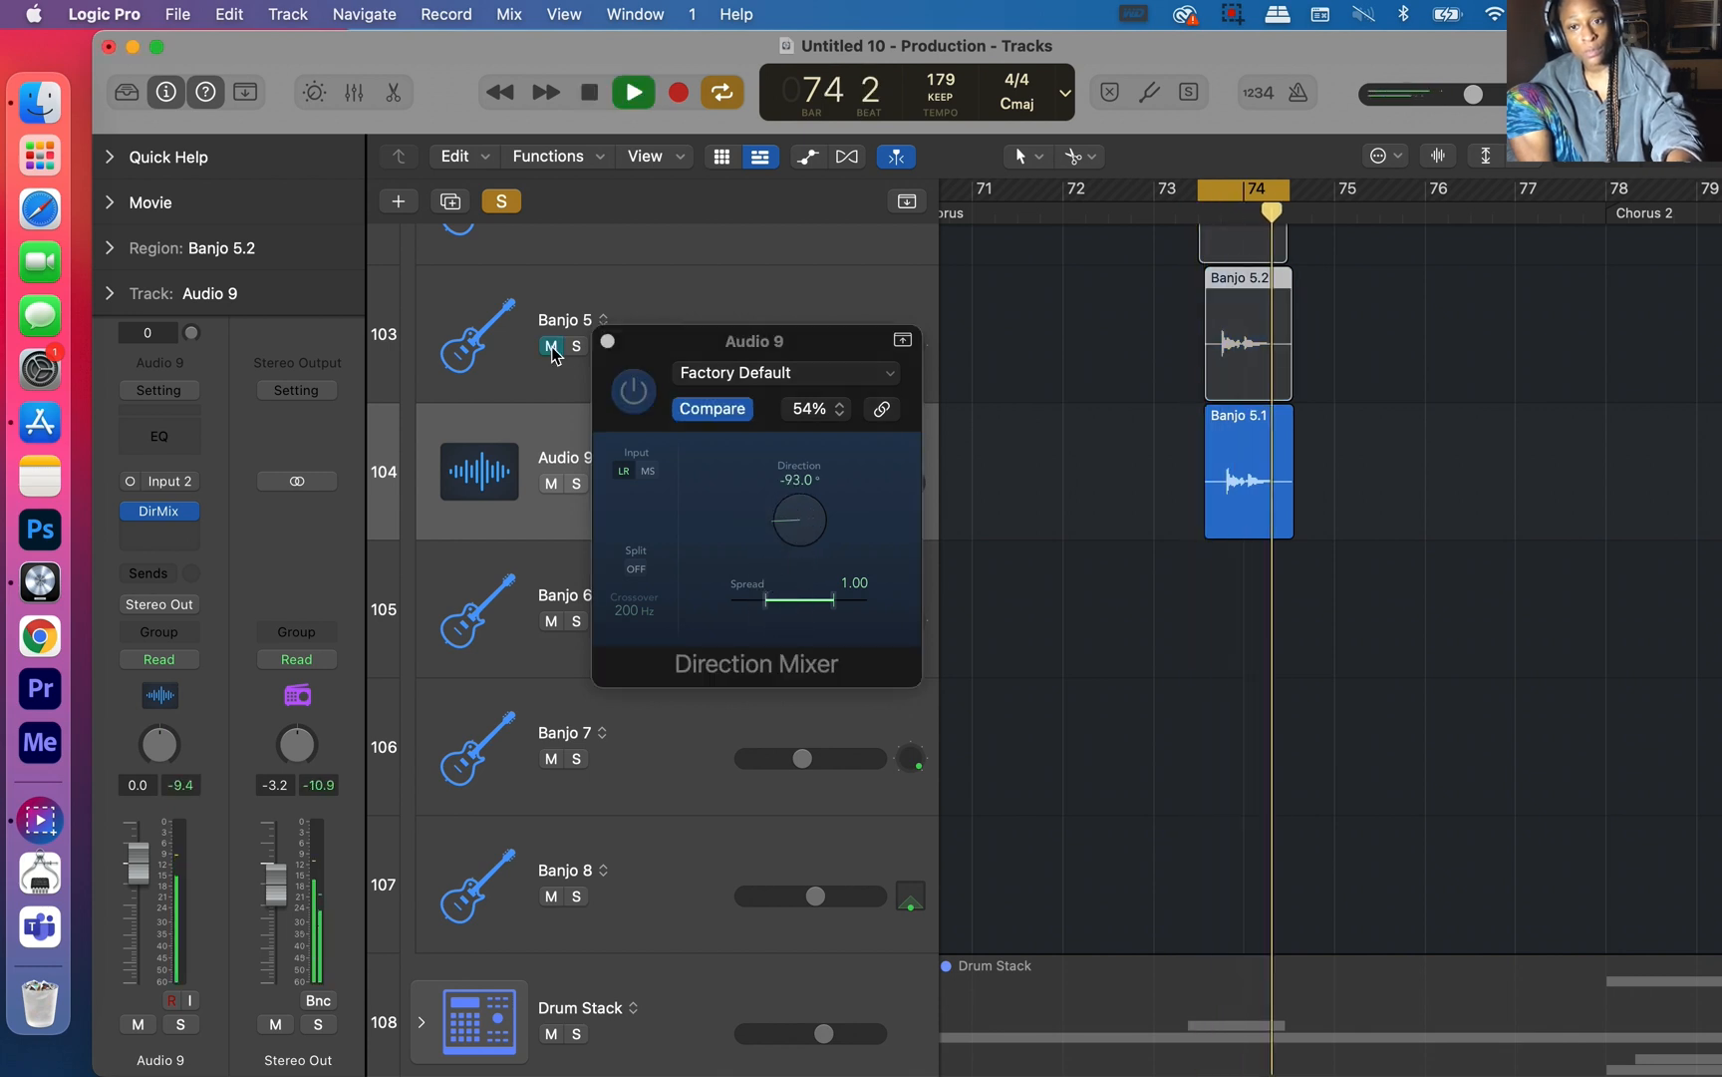
left_click(607, 342)
key("space")
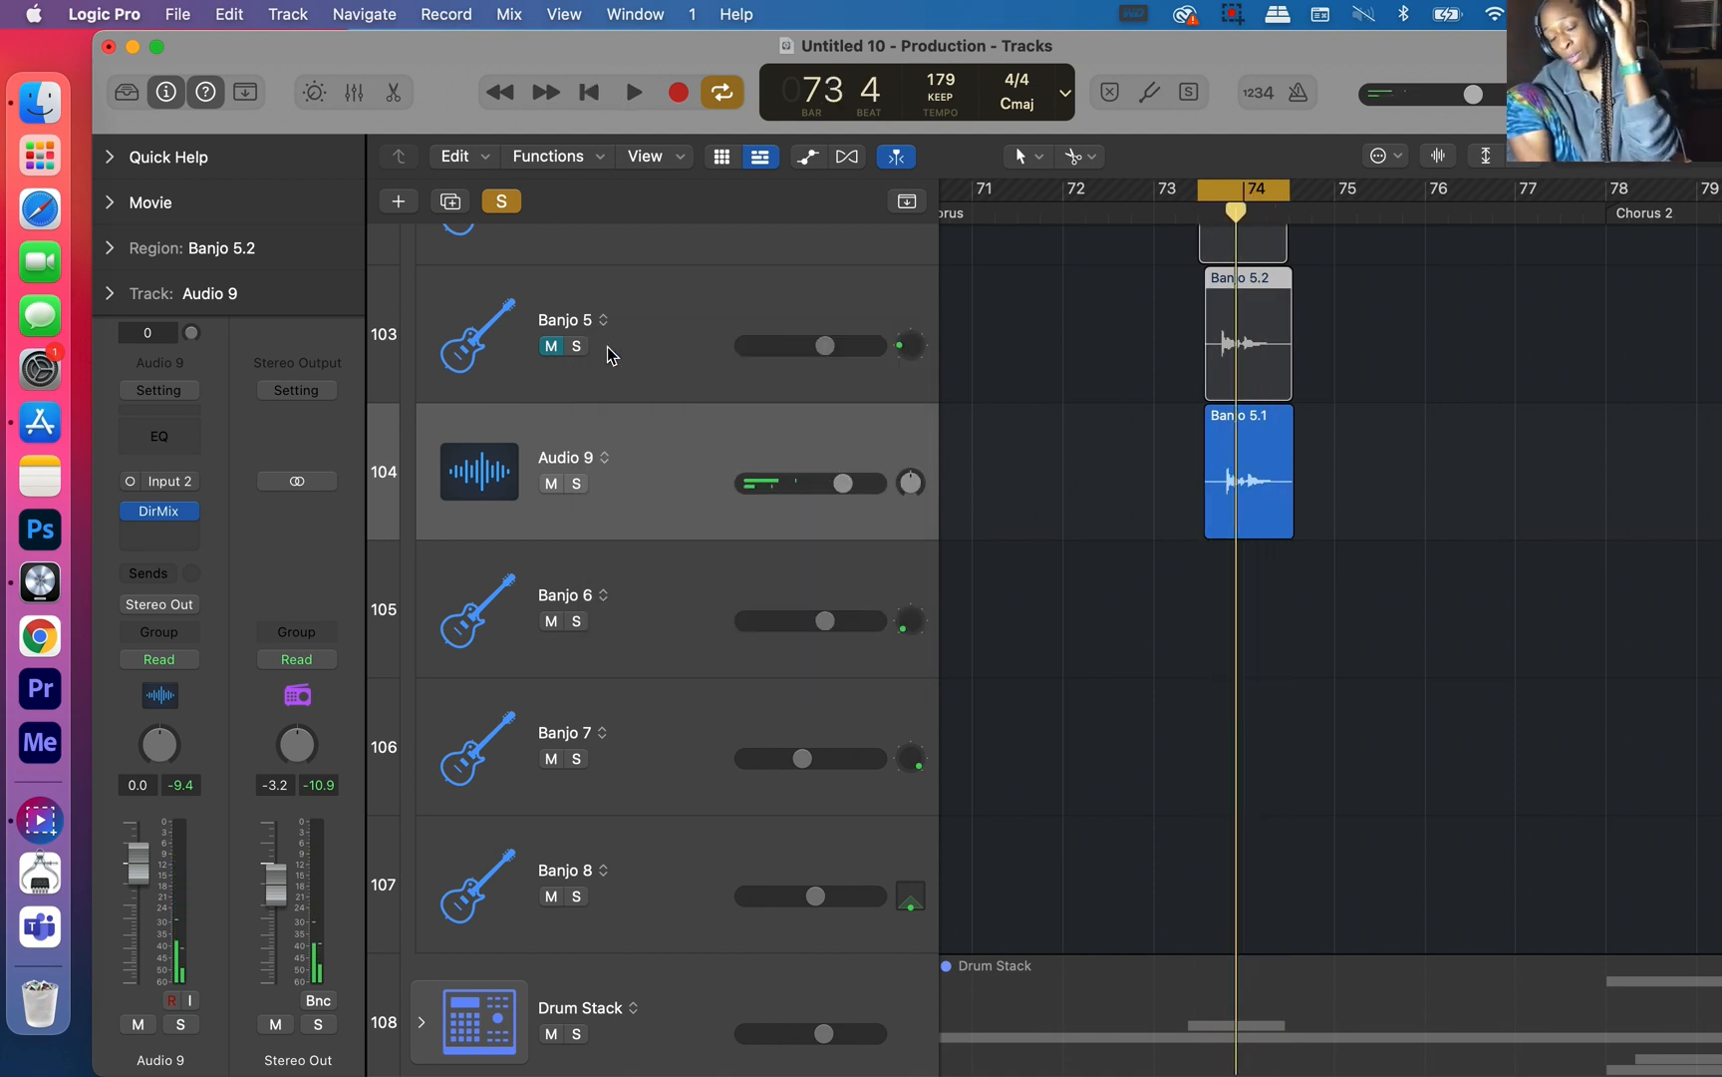
left_click(550, 485)
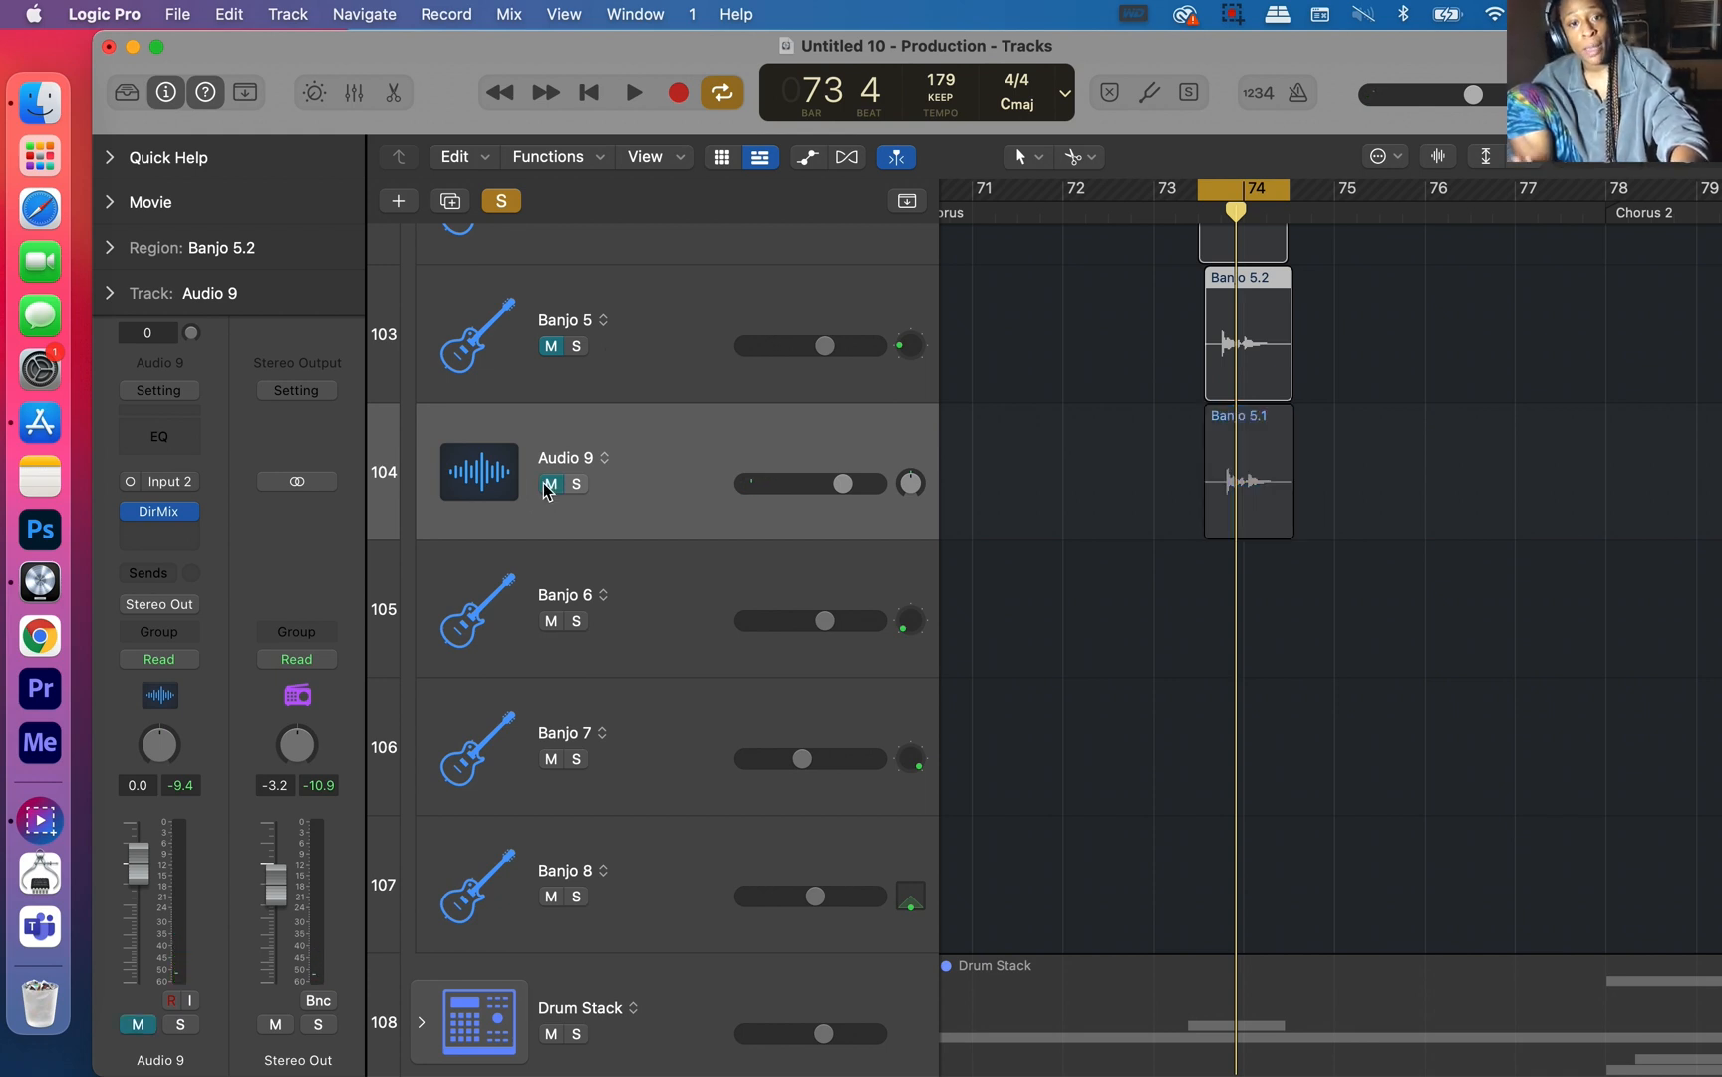
Step: Select the lower Banjo 5 track and inspect its Bus 28 send and the Banjo Verb channel
left_click(477, 373)
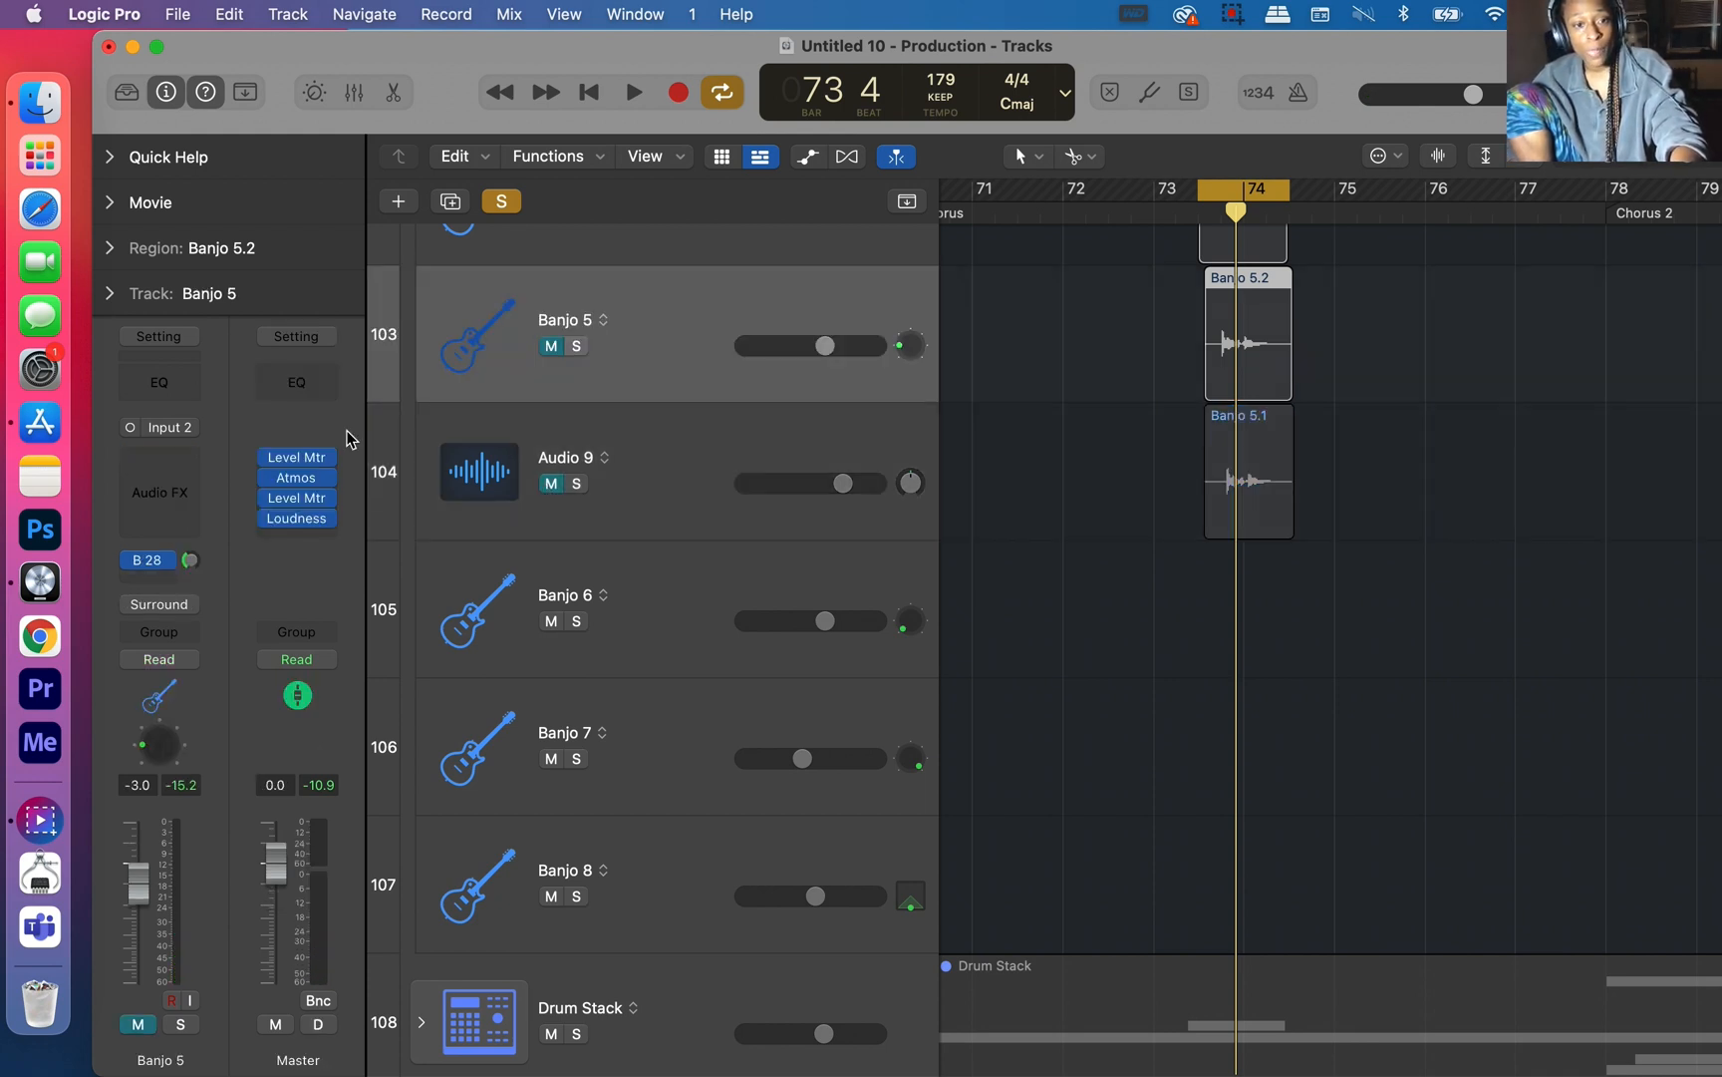
left_click(160, 566)
left_click(149, 560)
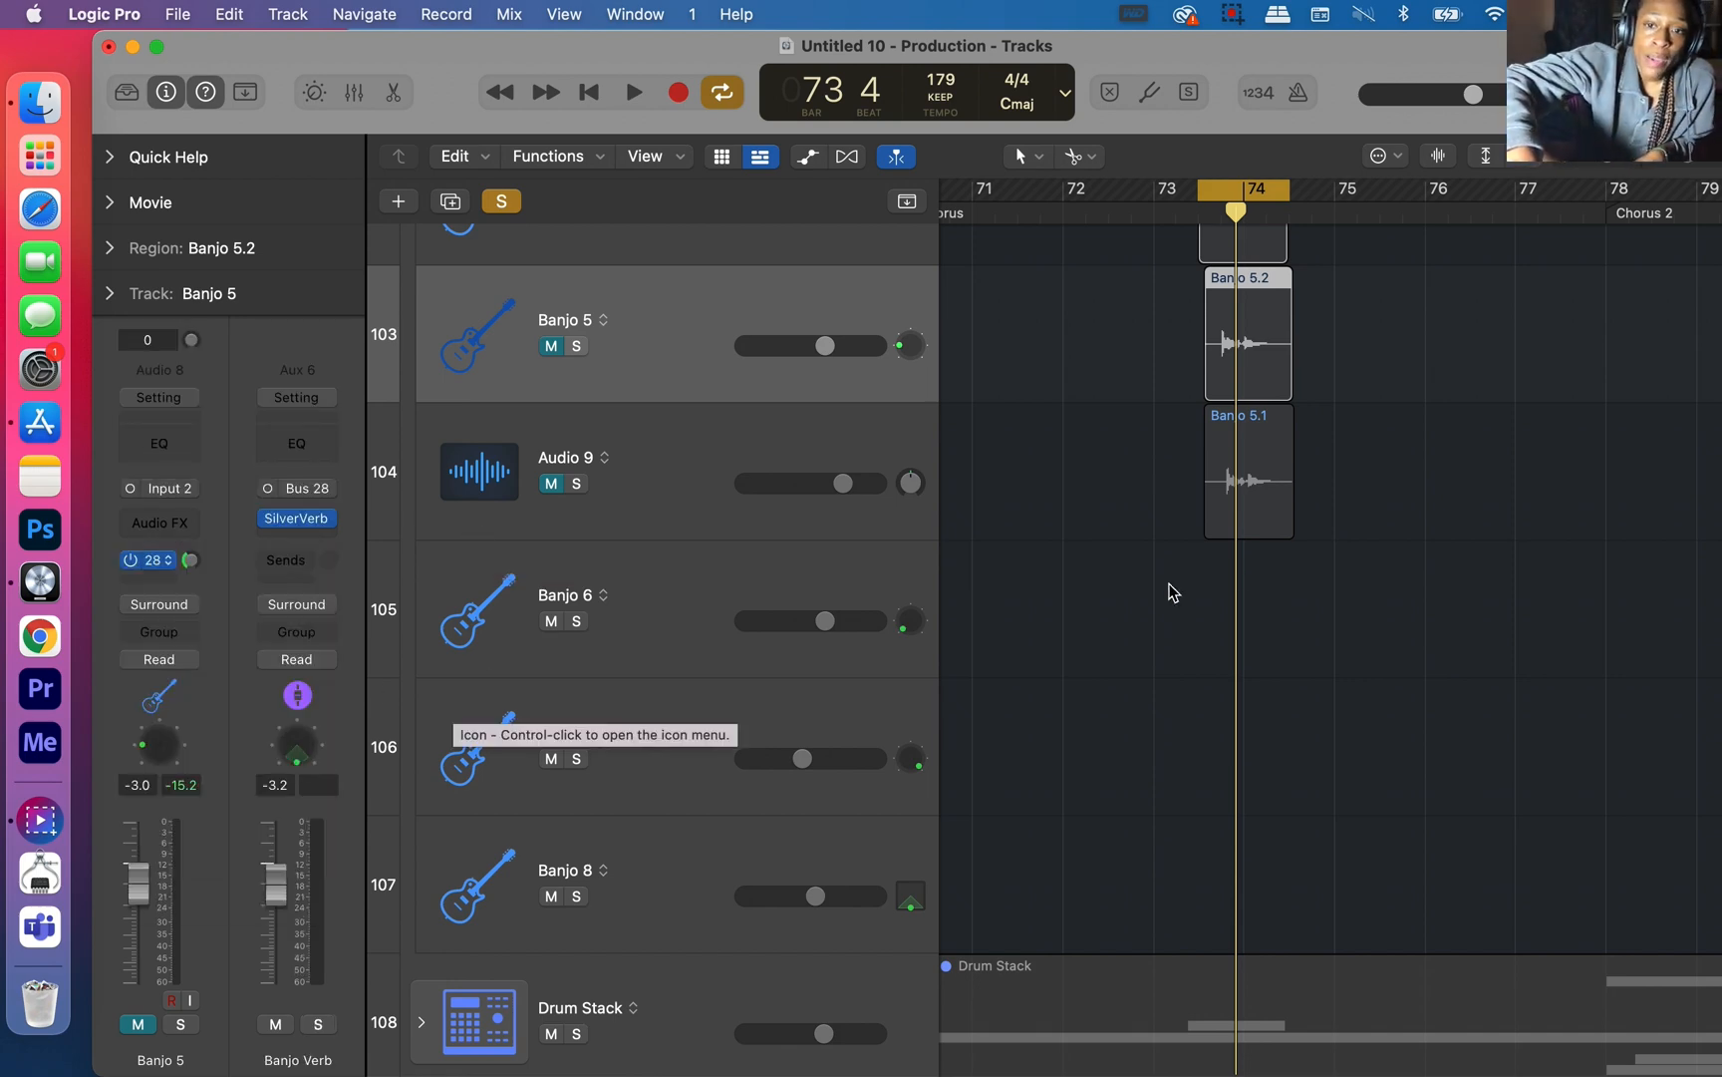
Step: Select the Lead Vocal Verse 2 track in row 11 and play it briefly
left_click(799, 442)
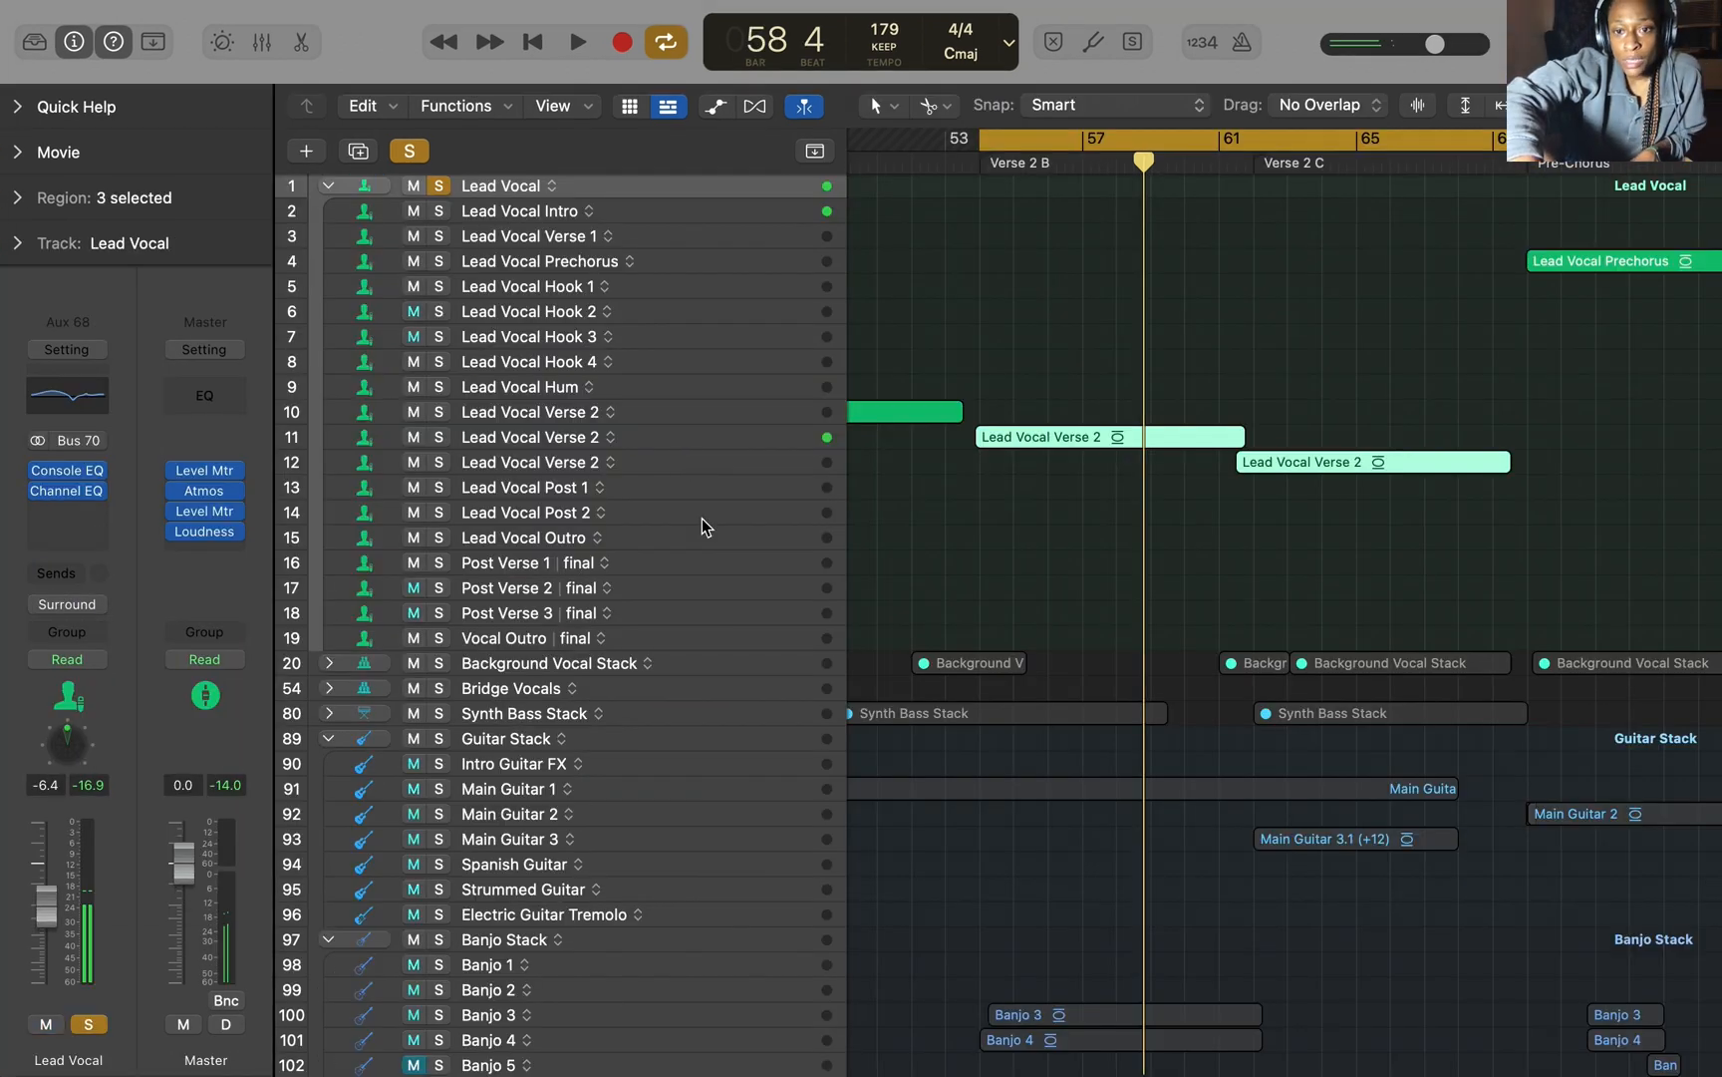
left_click(781, 443)
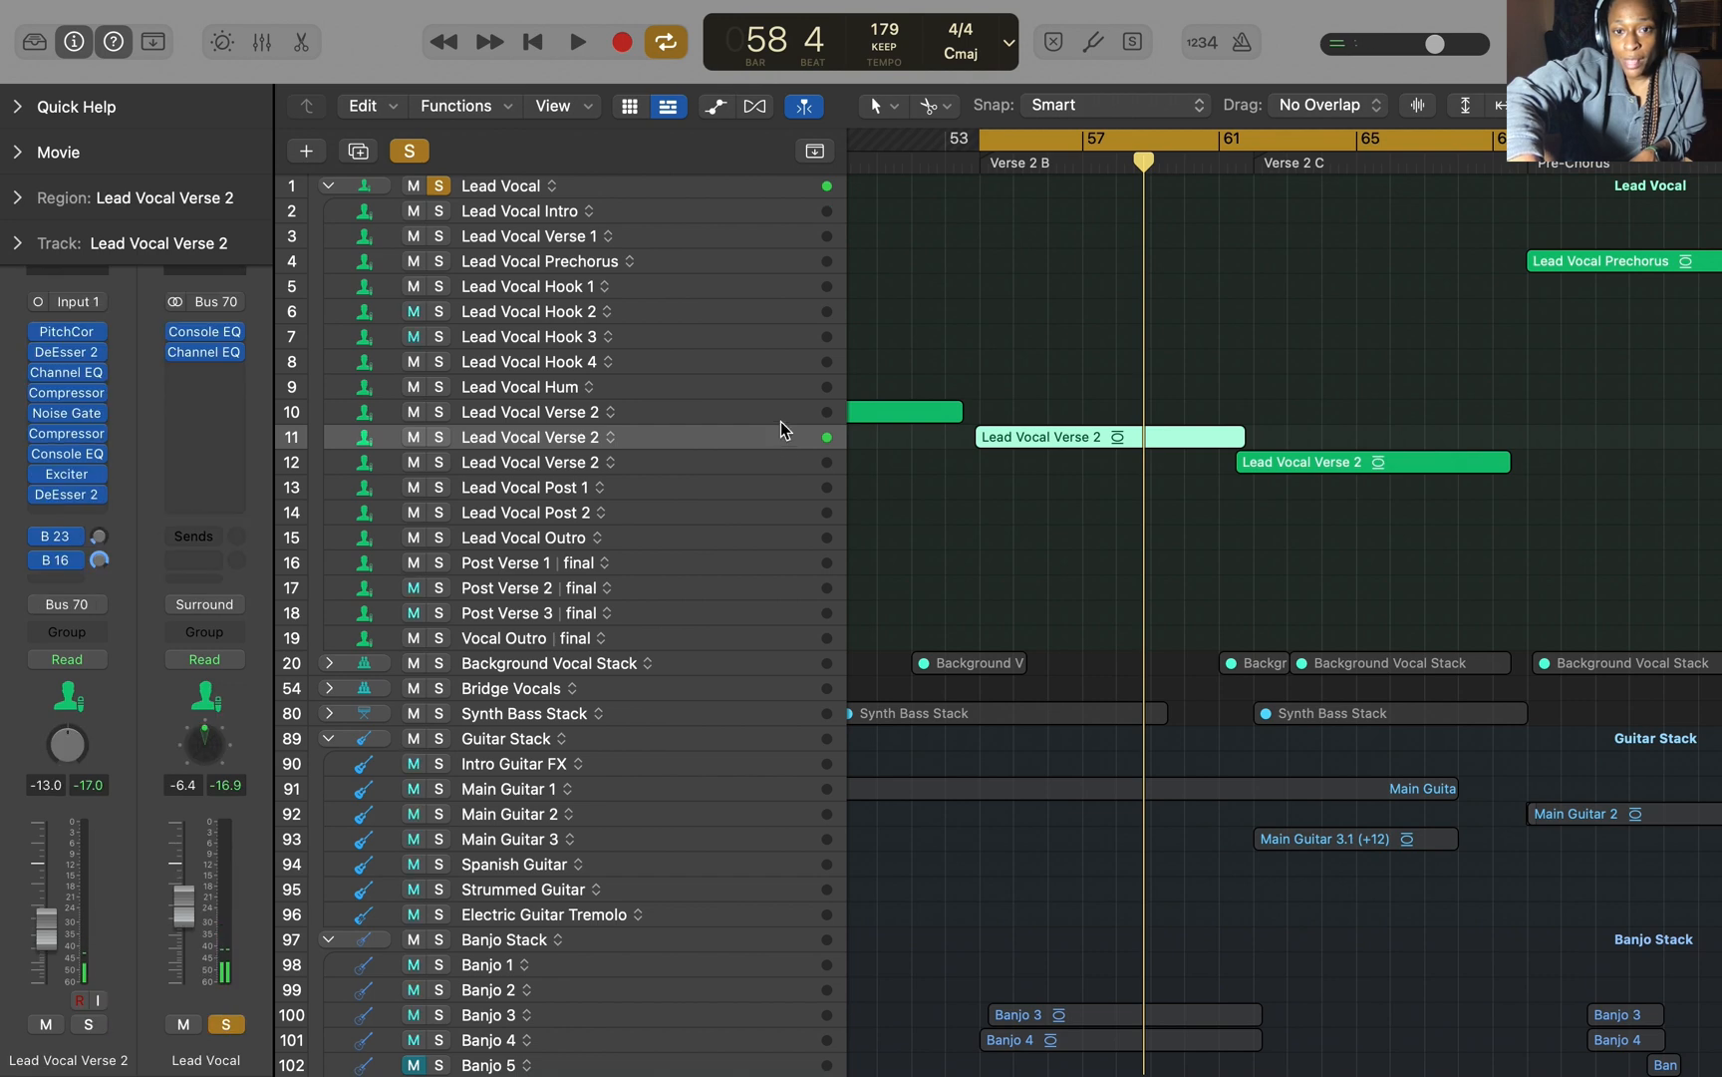
left_click(780, 420)
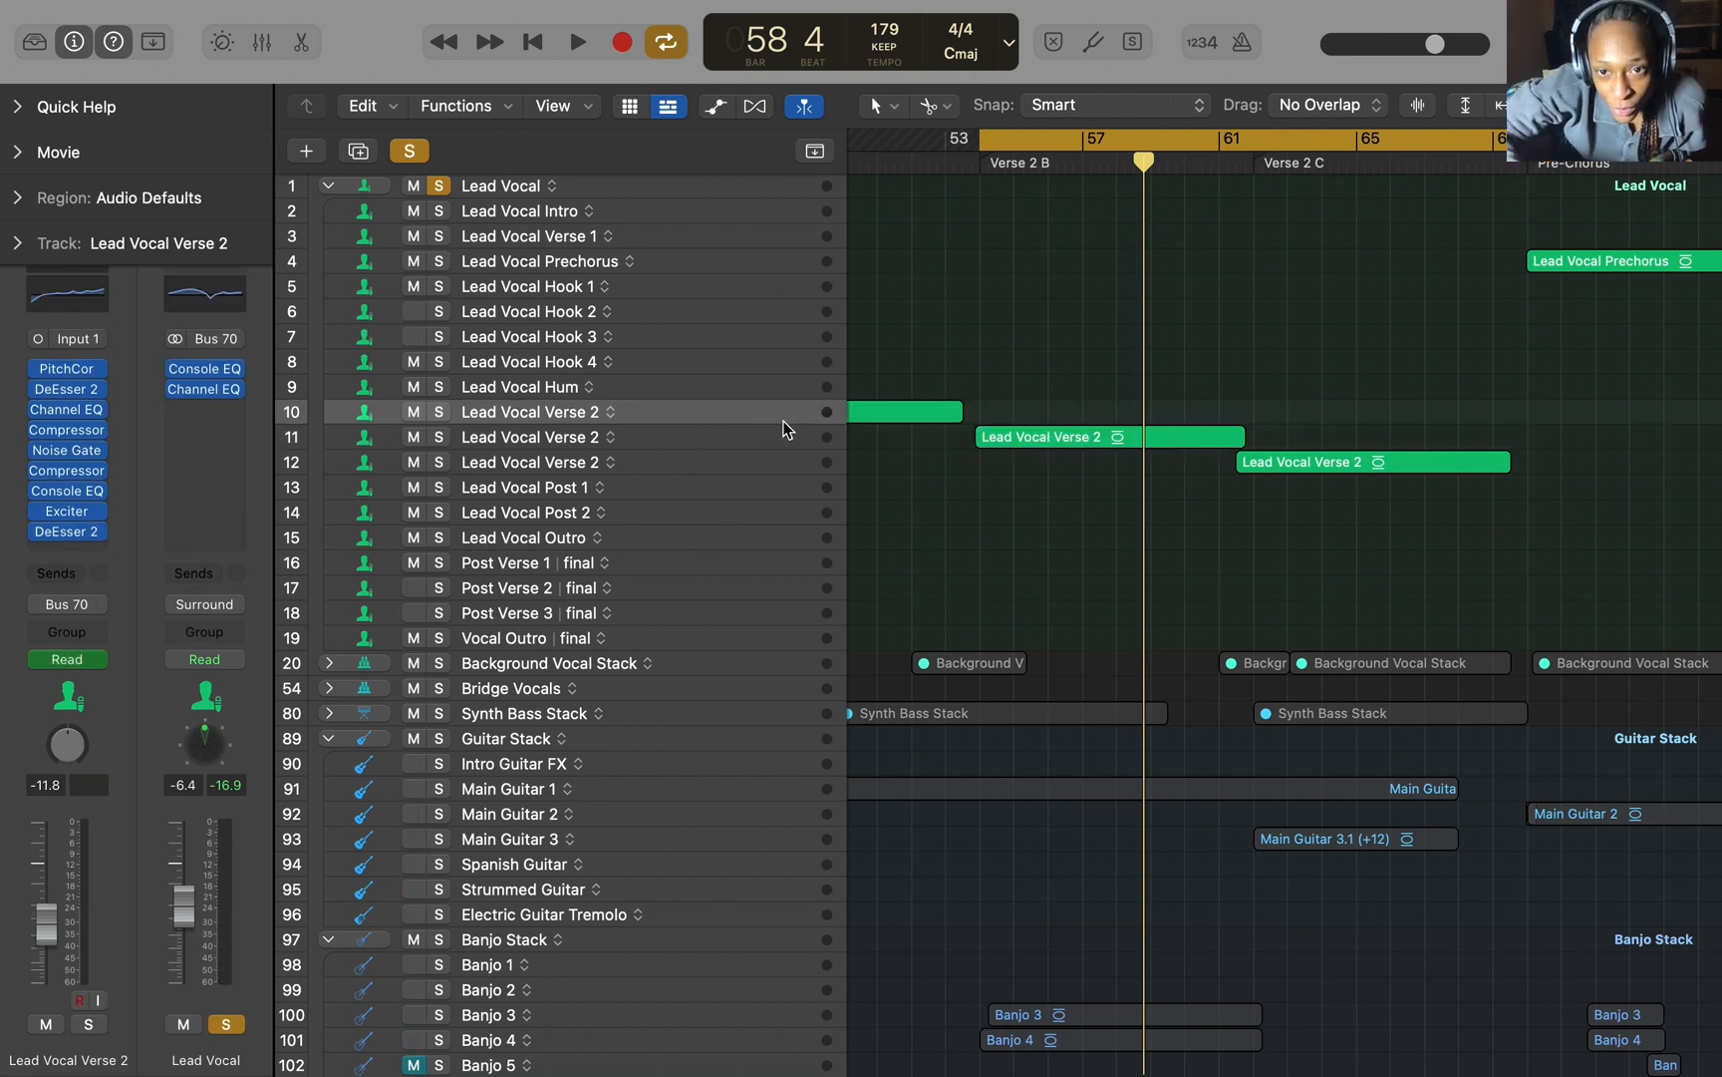
left_click(776, 436)
key("space")
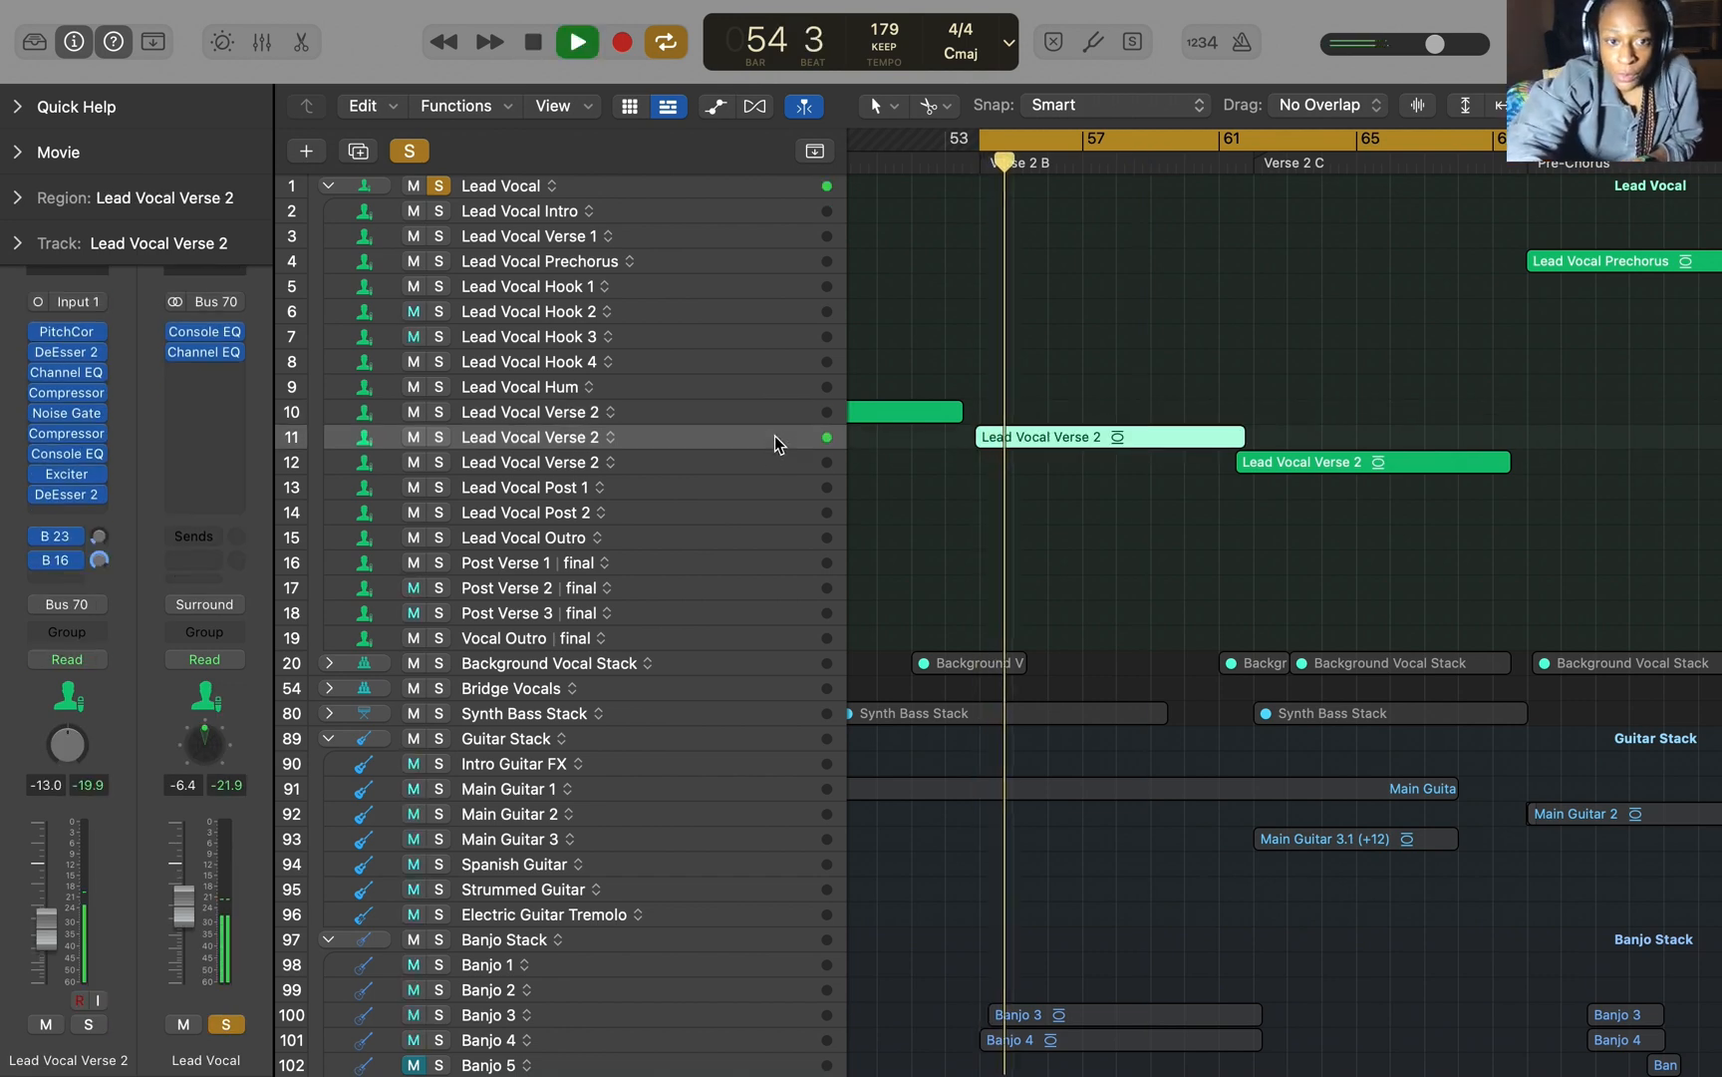
key("space")
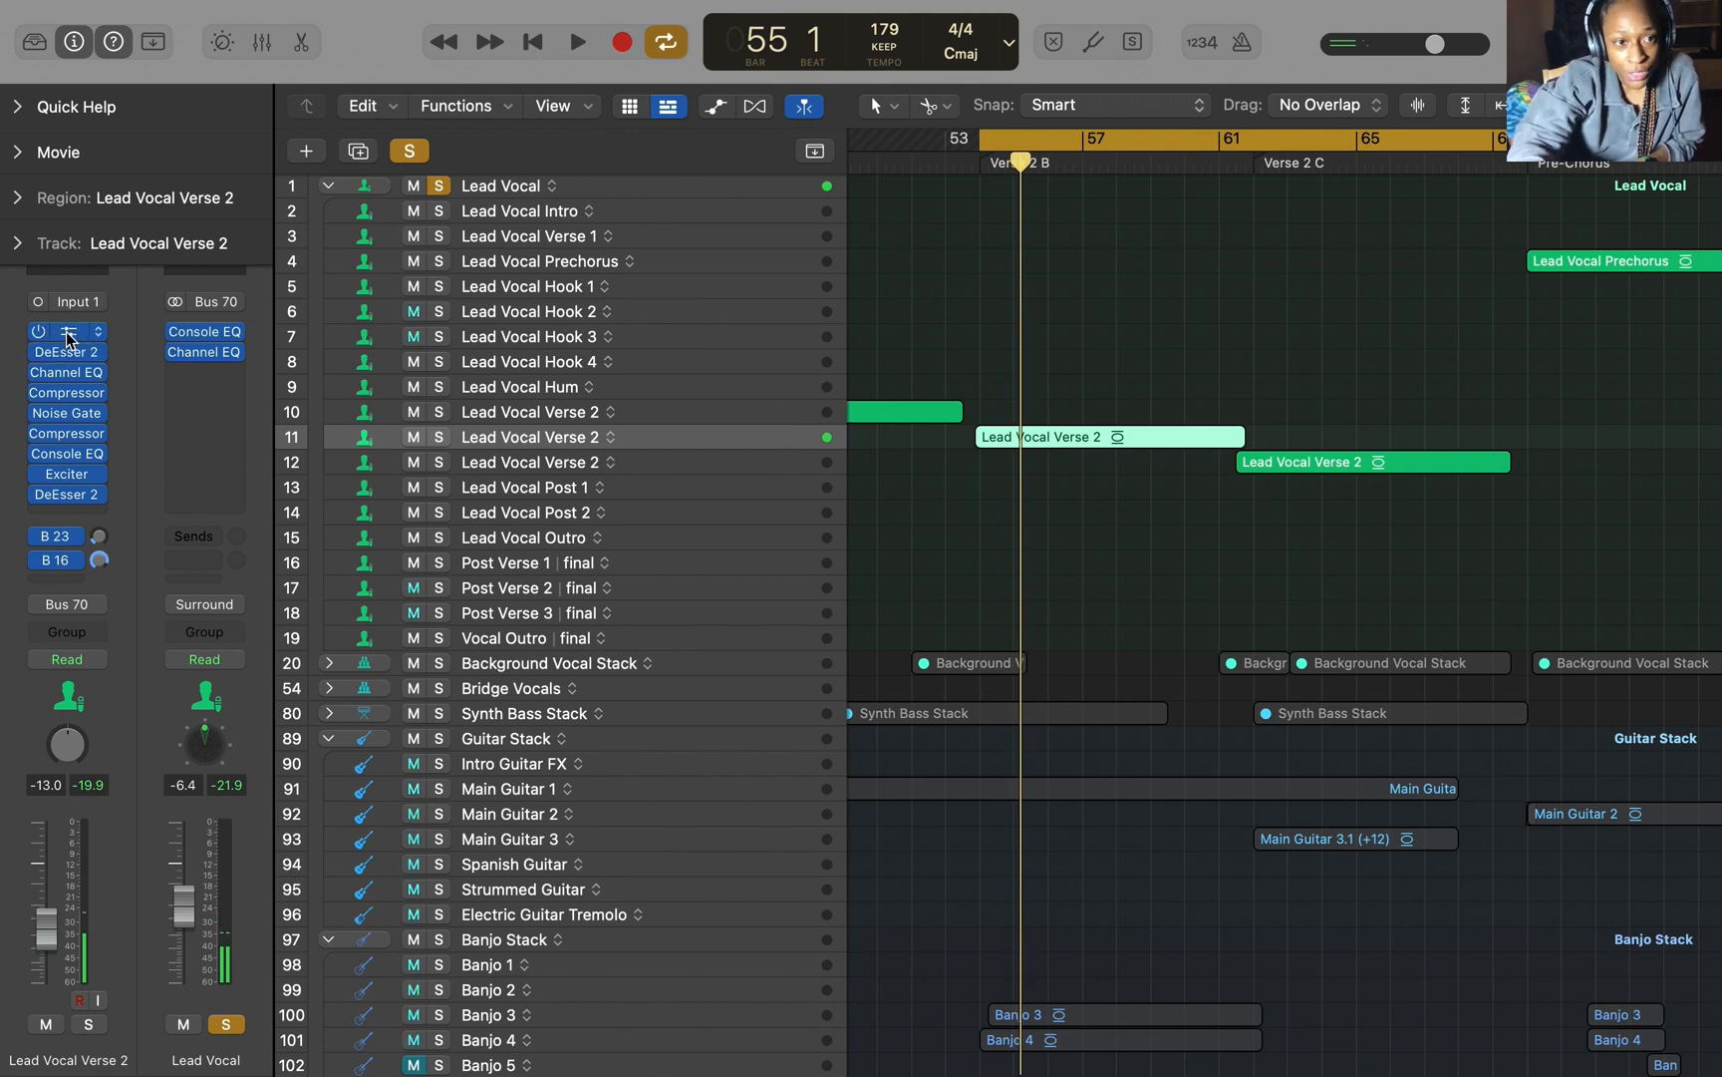
Step: Open Pitch Correction on Lead Vocal Verse 2, compare it bypassed and enabled during playback, and close it
left_click(67, 333)
key("space")
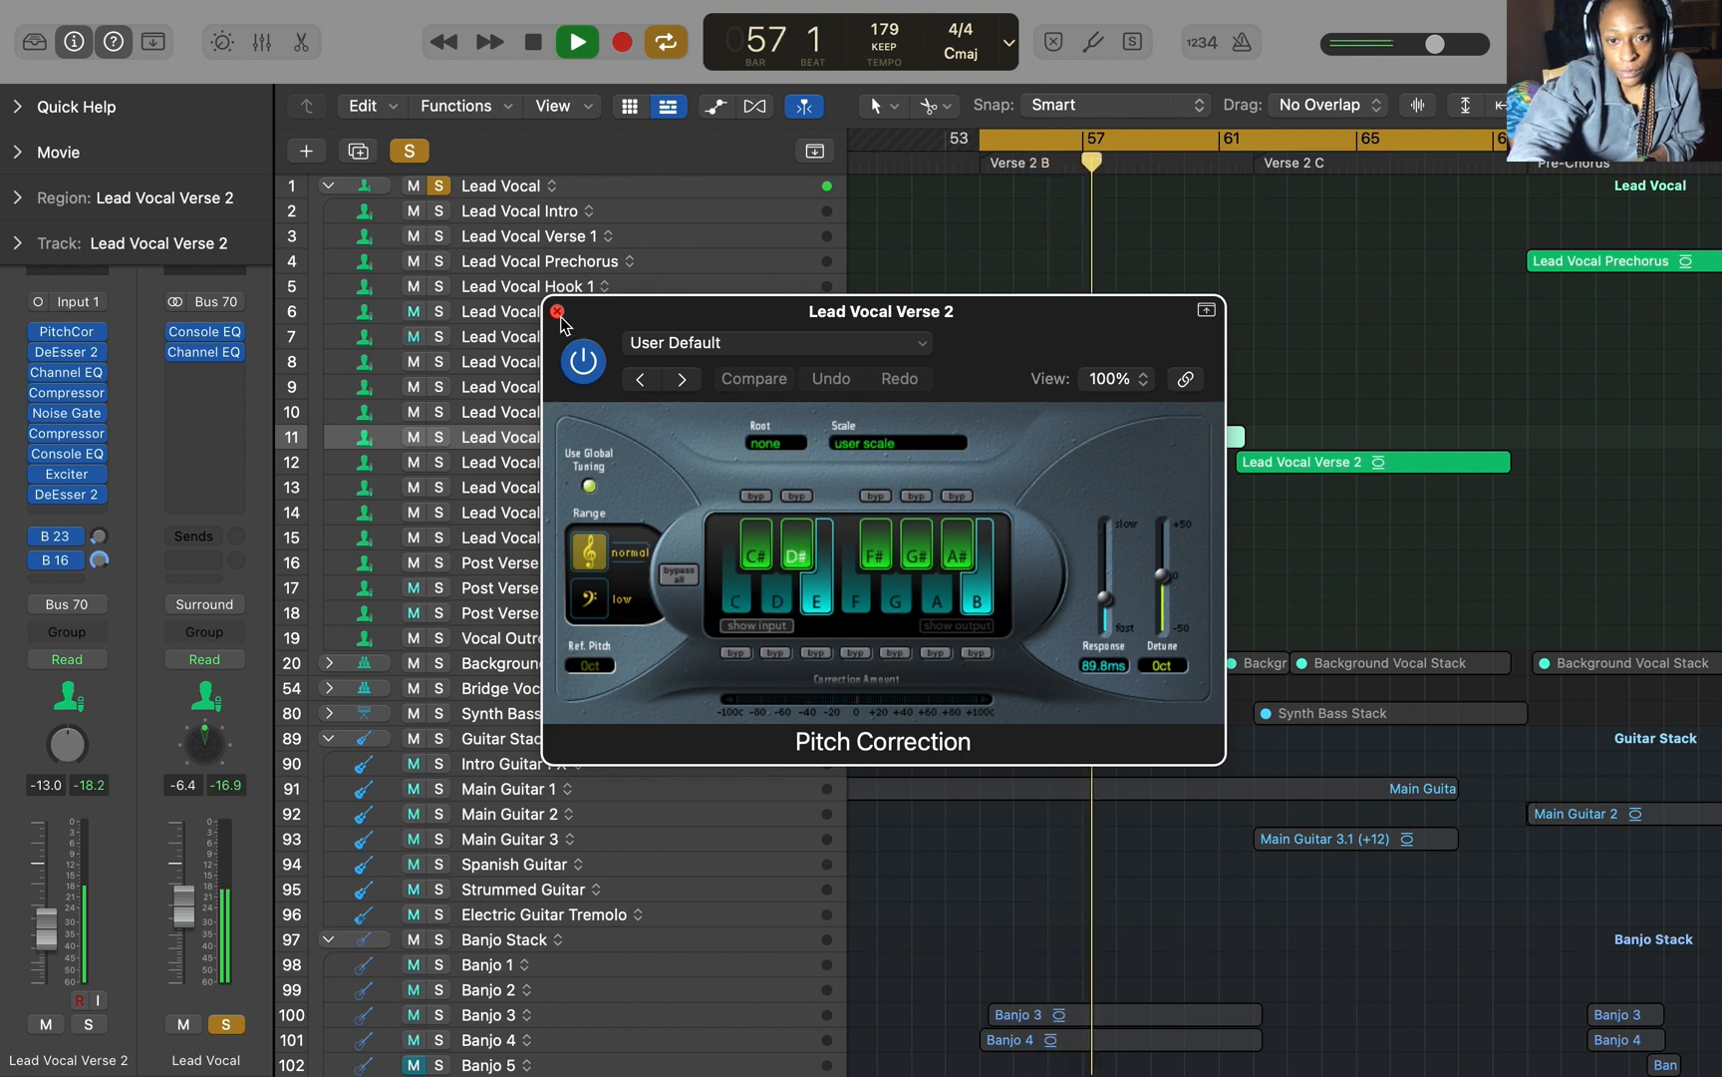
left_click(586, 361)
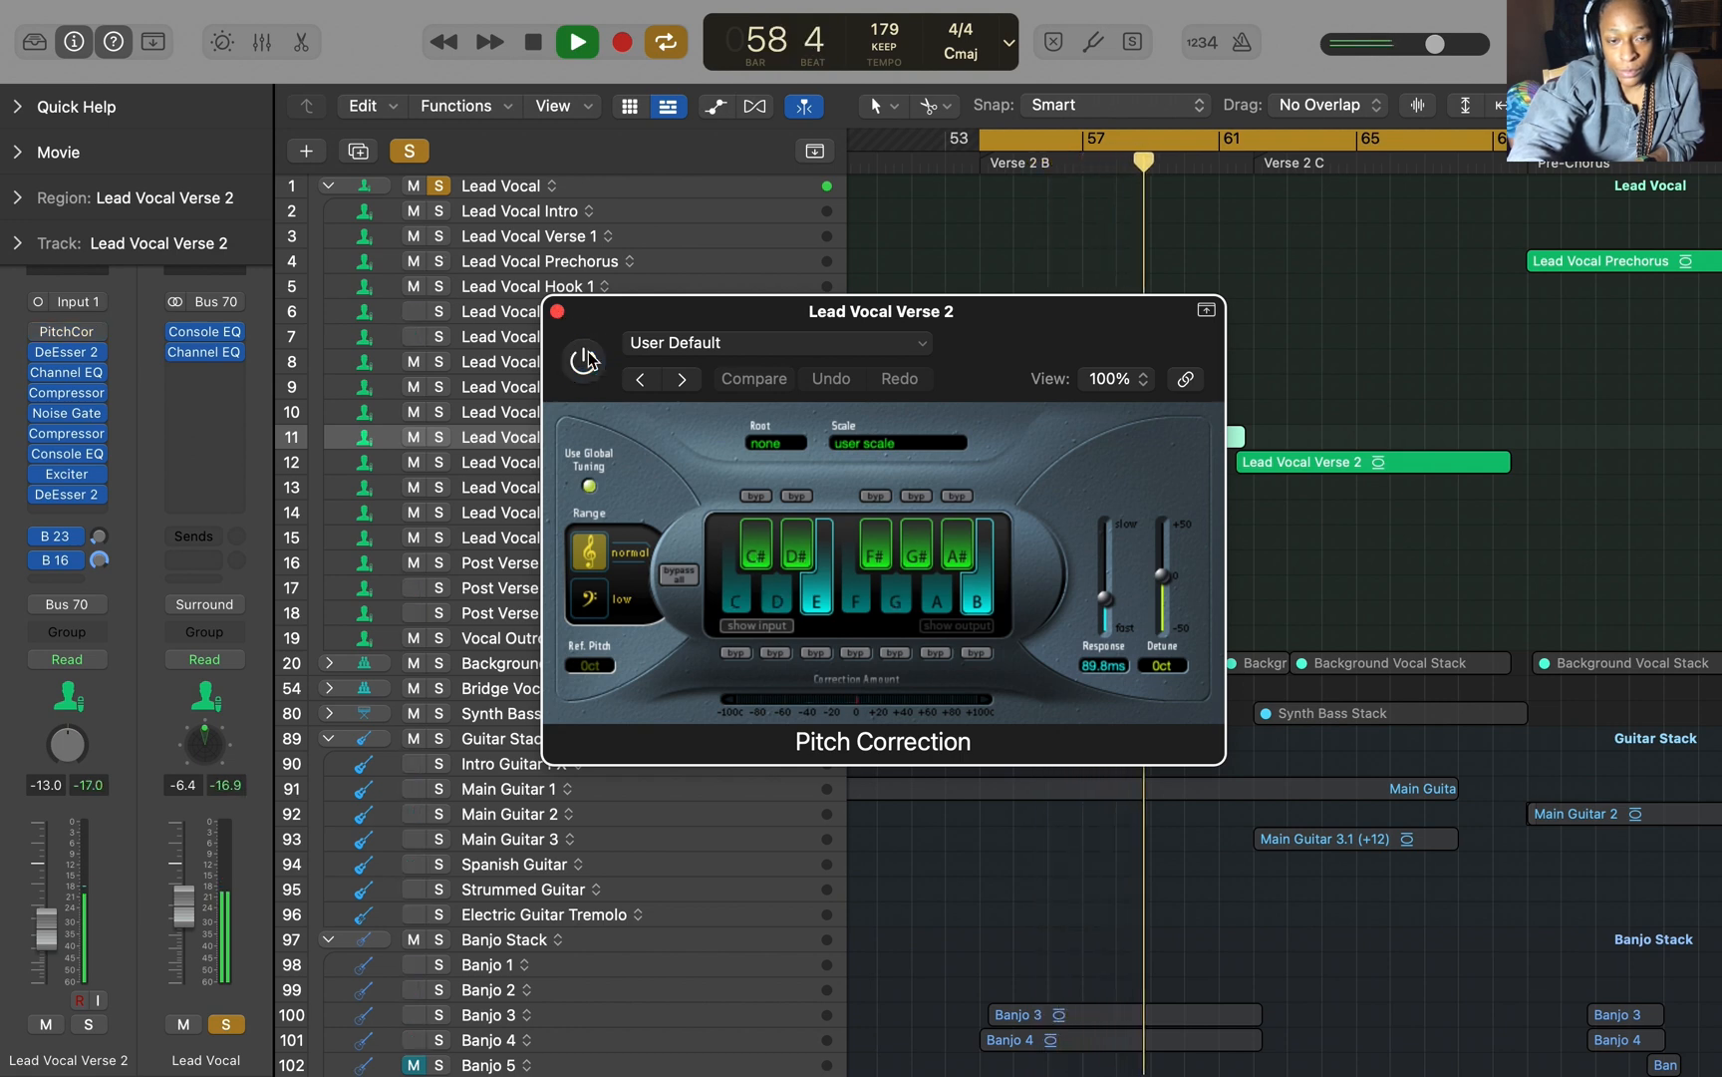
left_click(586, 361)
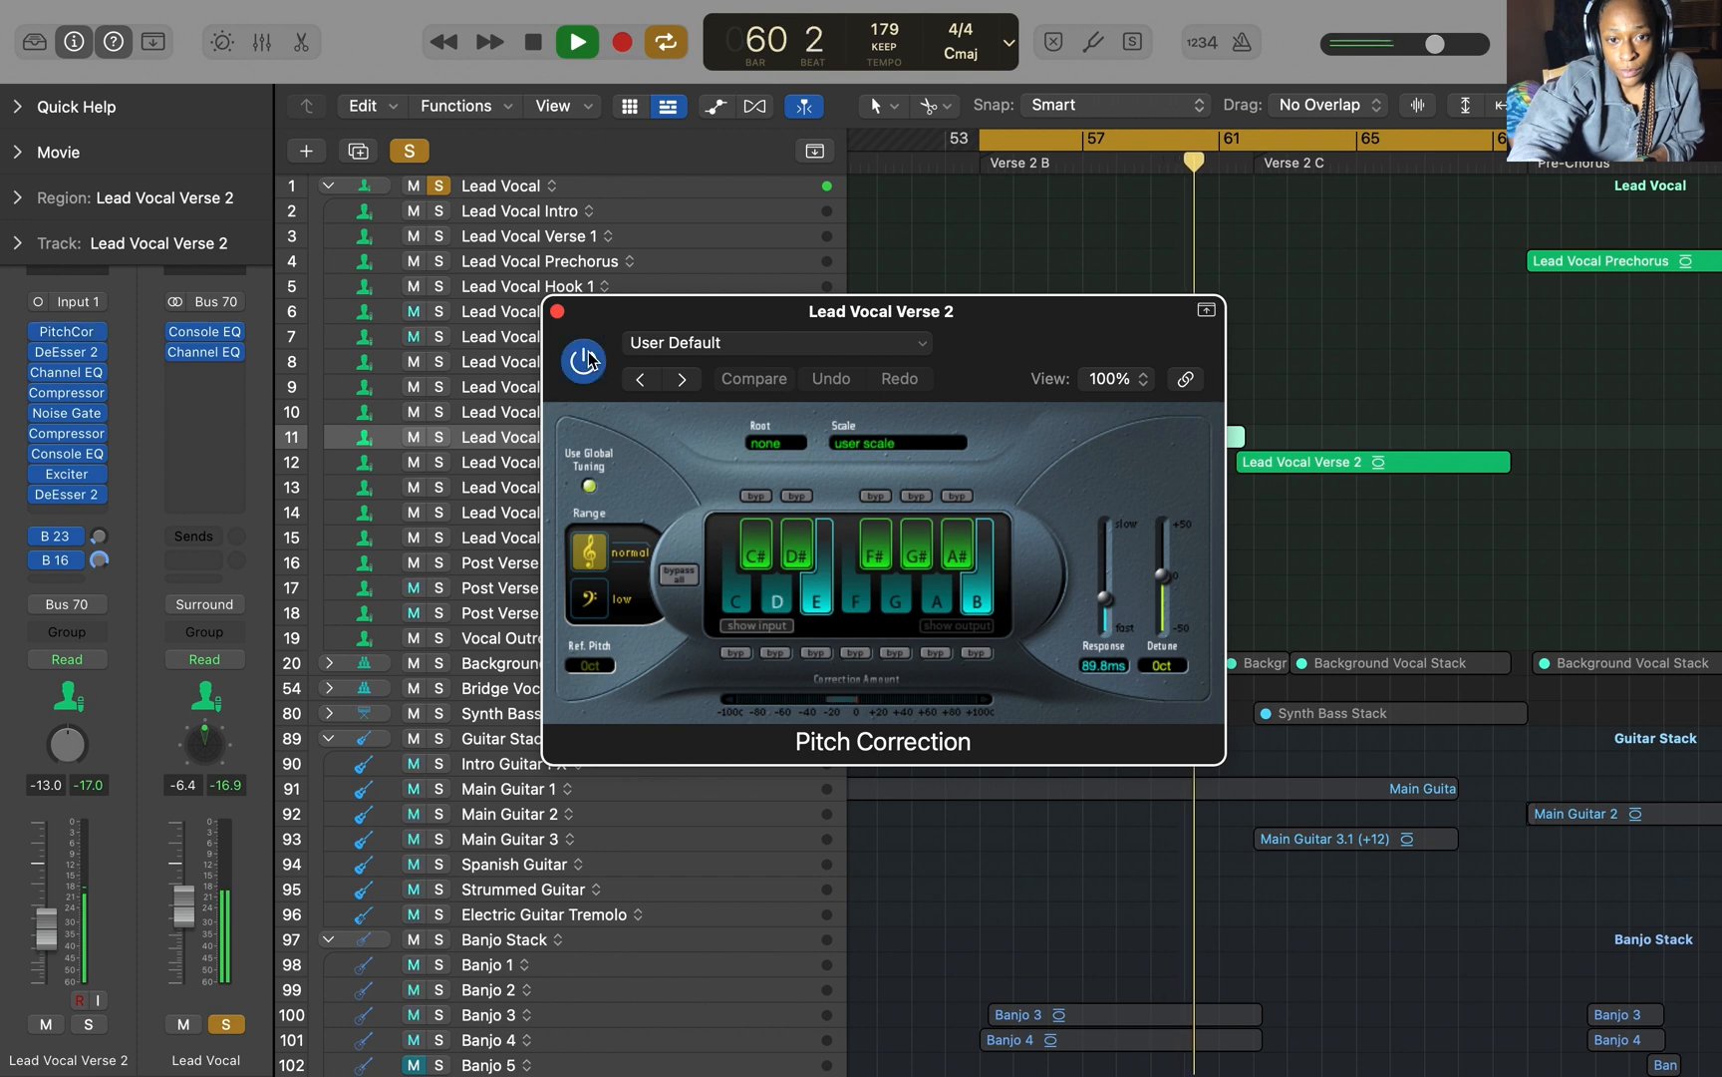
left_click(557, 311)
key("space")
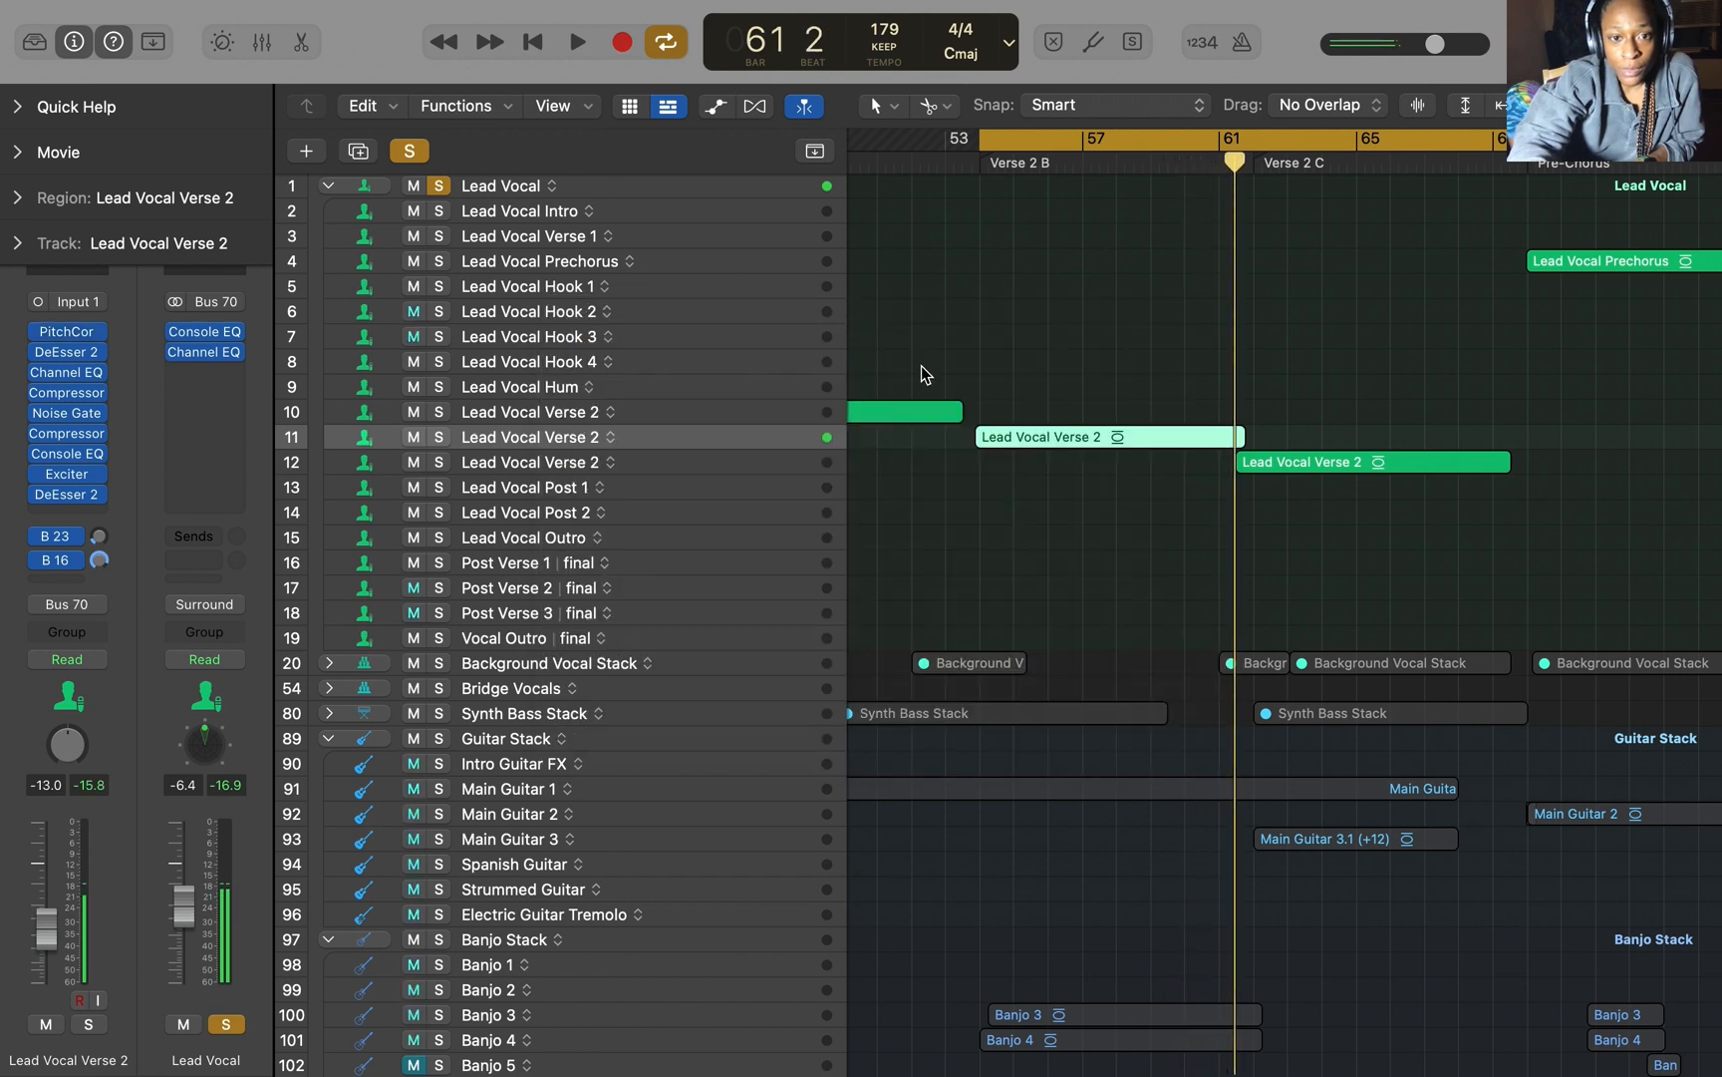
Step: Set the cycle area to the selected Lead Vocal Verse 2 region and open the track's Vintage Console EQ
key("super+u")
mouse_move(76, 361)
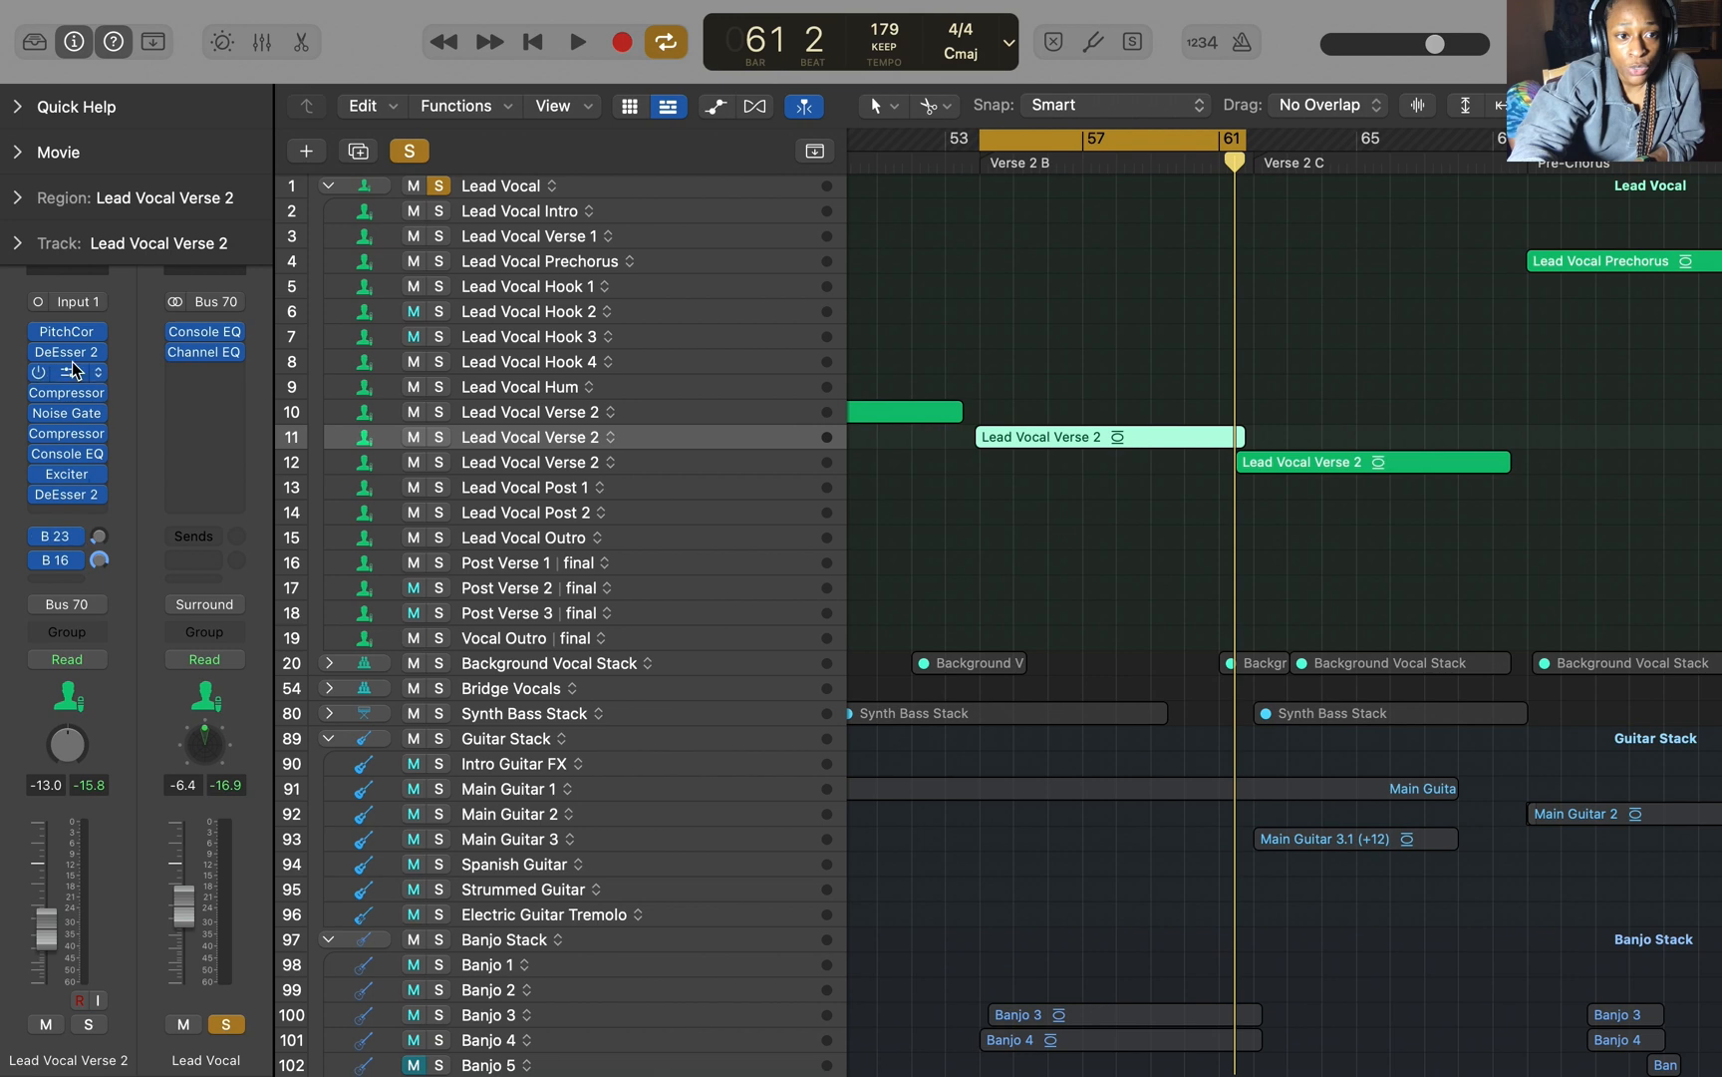
mouse_move(97, 509)
mouse_move(74, 460)
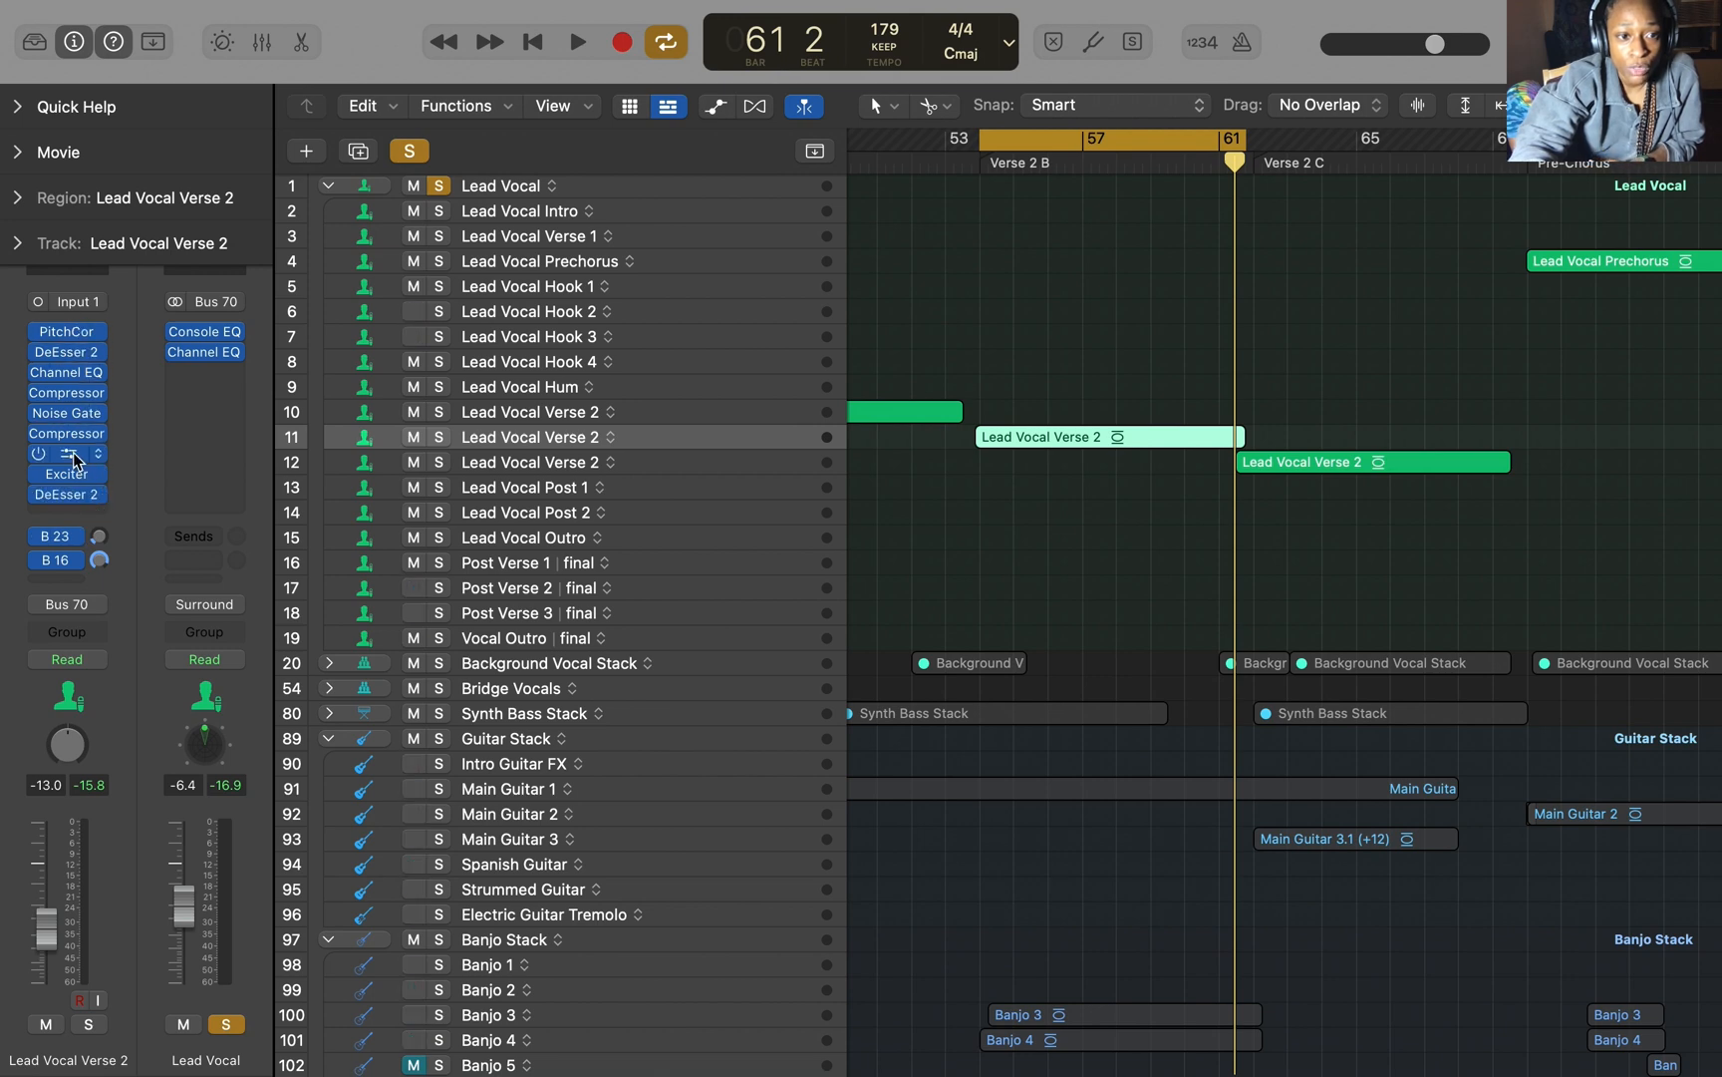
left_click(71, 454)
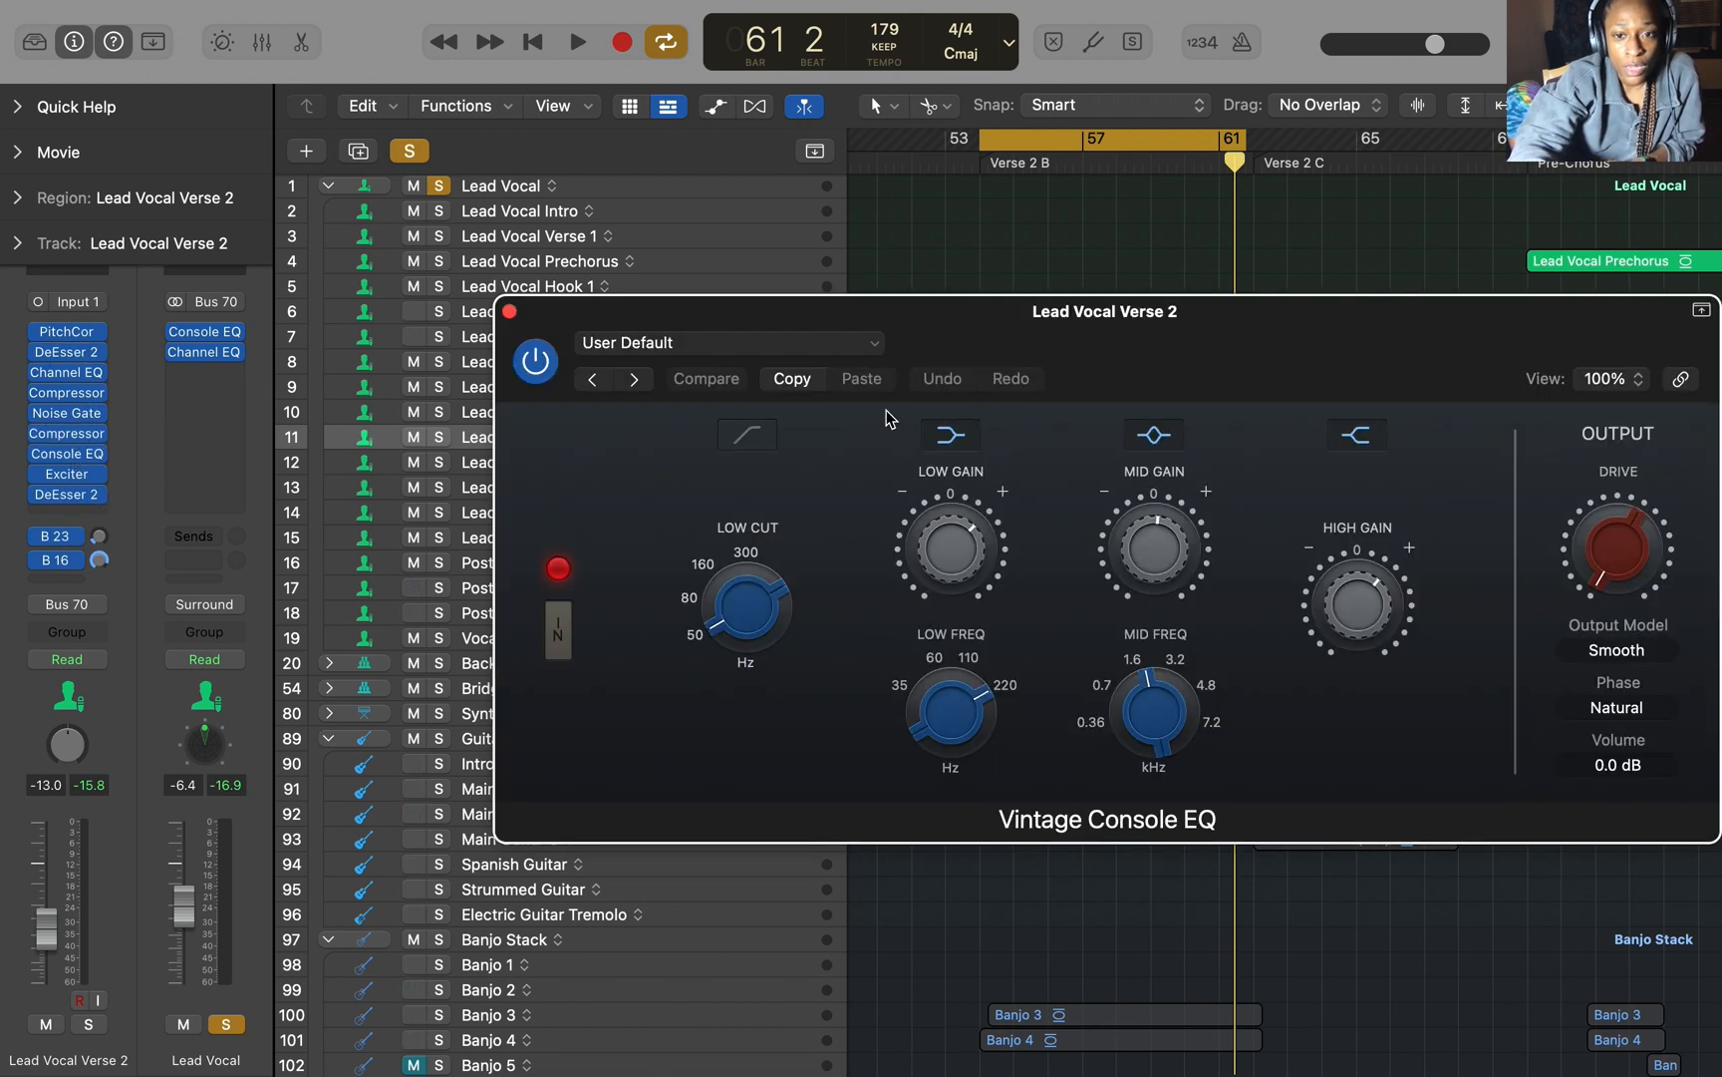
left_click_drag(1243, 313, 1127, 307)
Step: Play the looped verse while comparing the Vintage Console EQ bypassed and enabled, close it and stop playback
key("space")
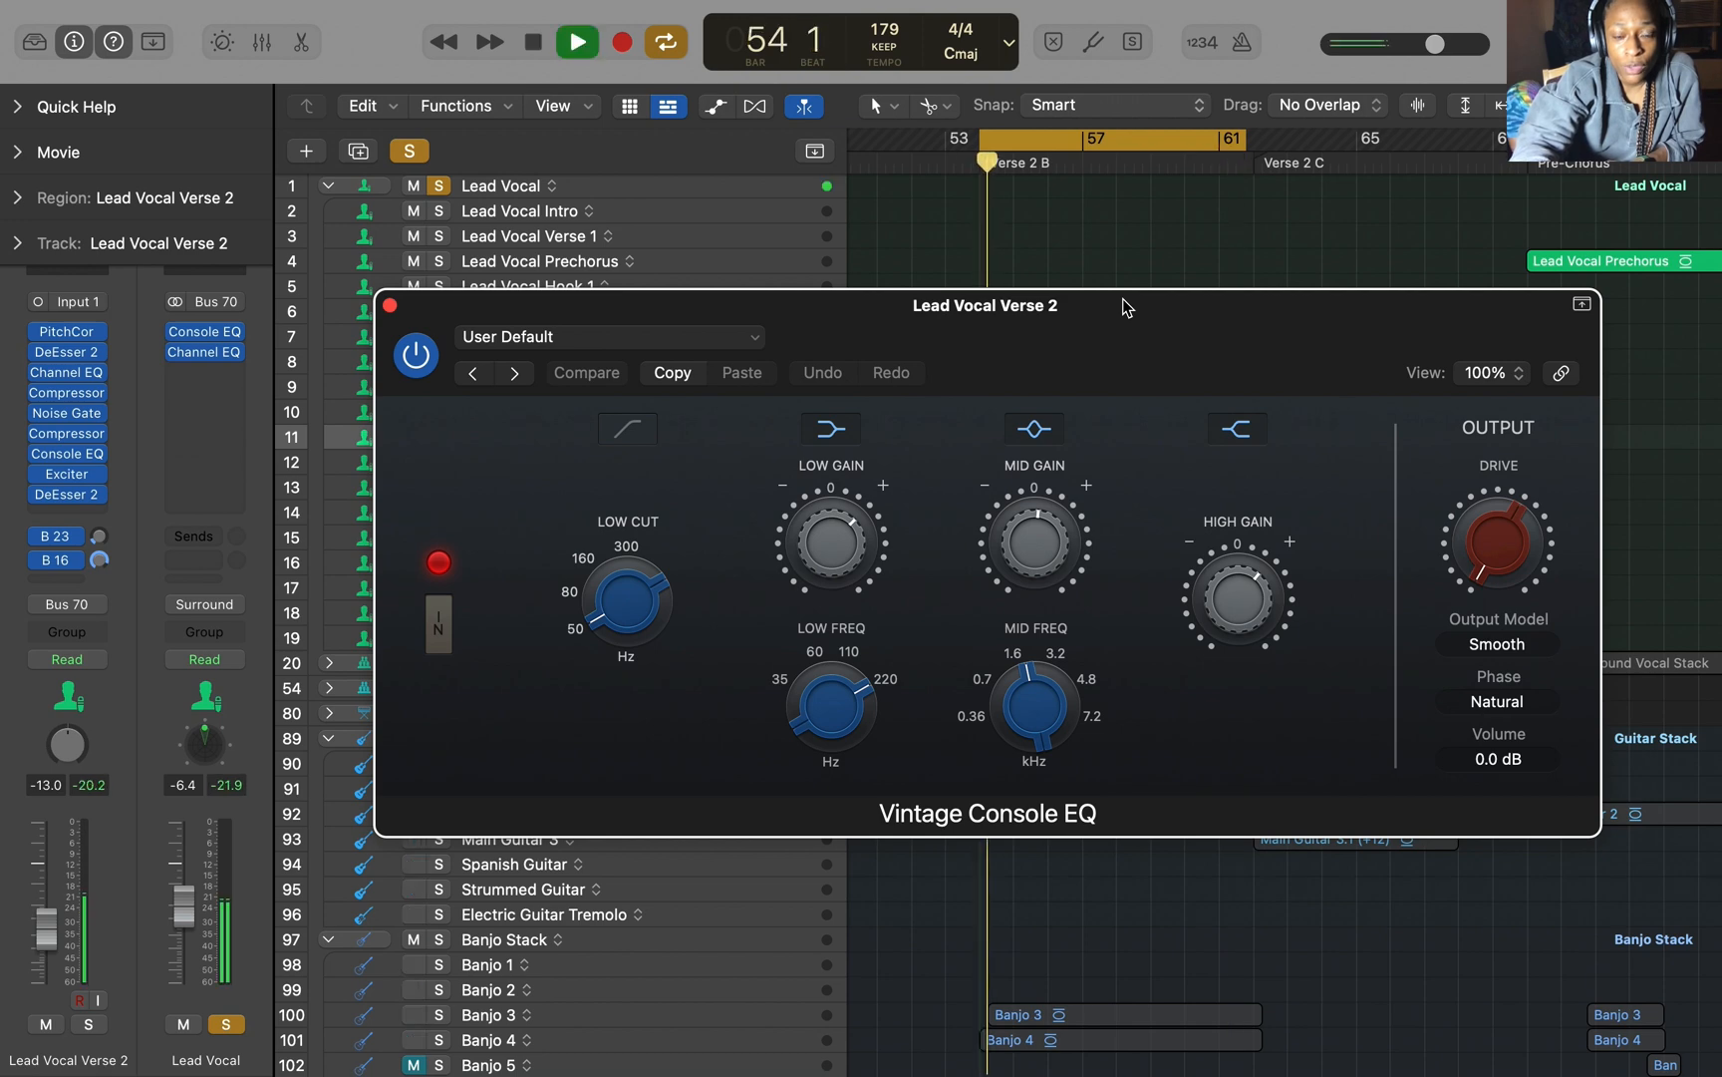
left_click(419, 359)
left_click(419, 361)
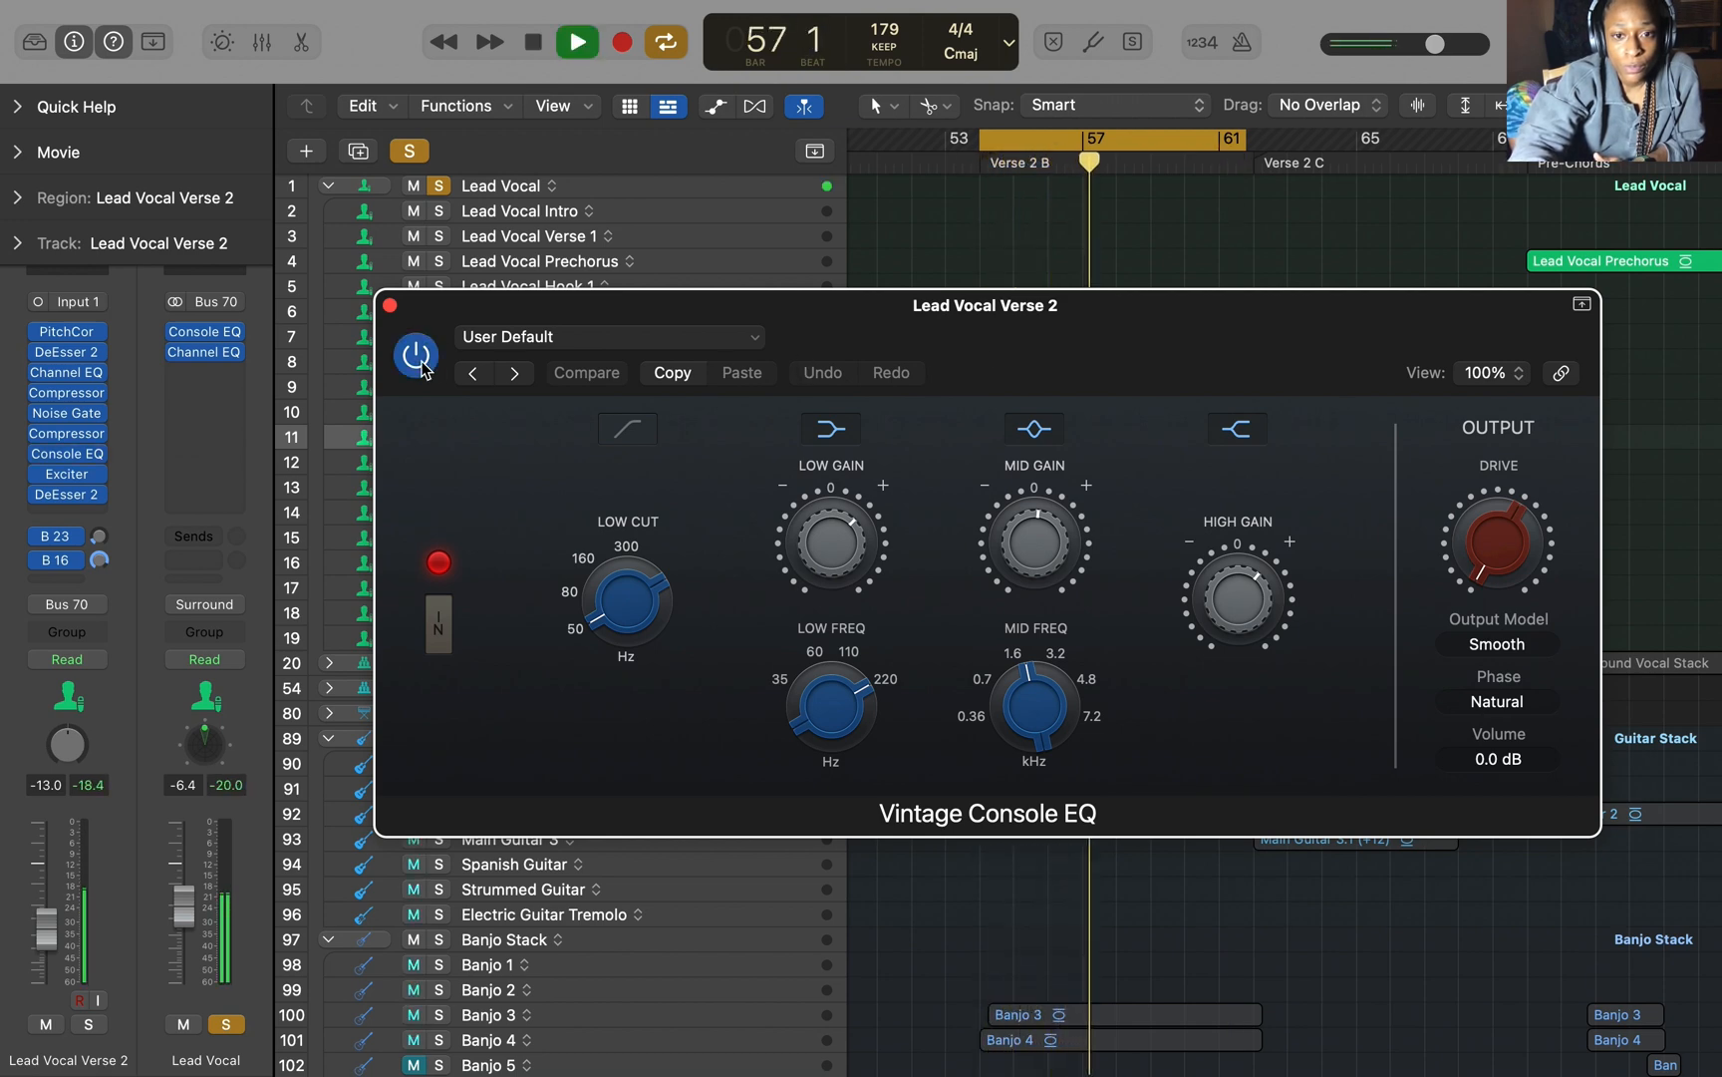
left_click(390, 305)
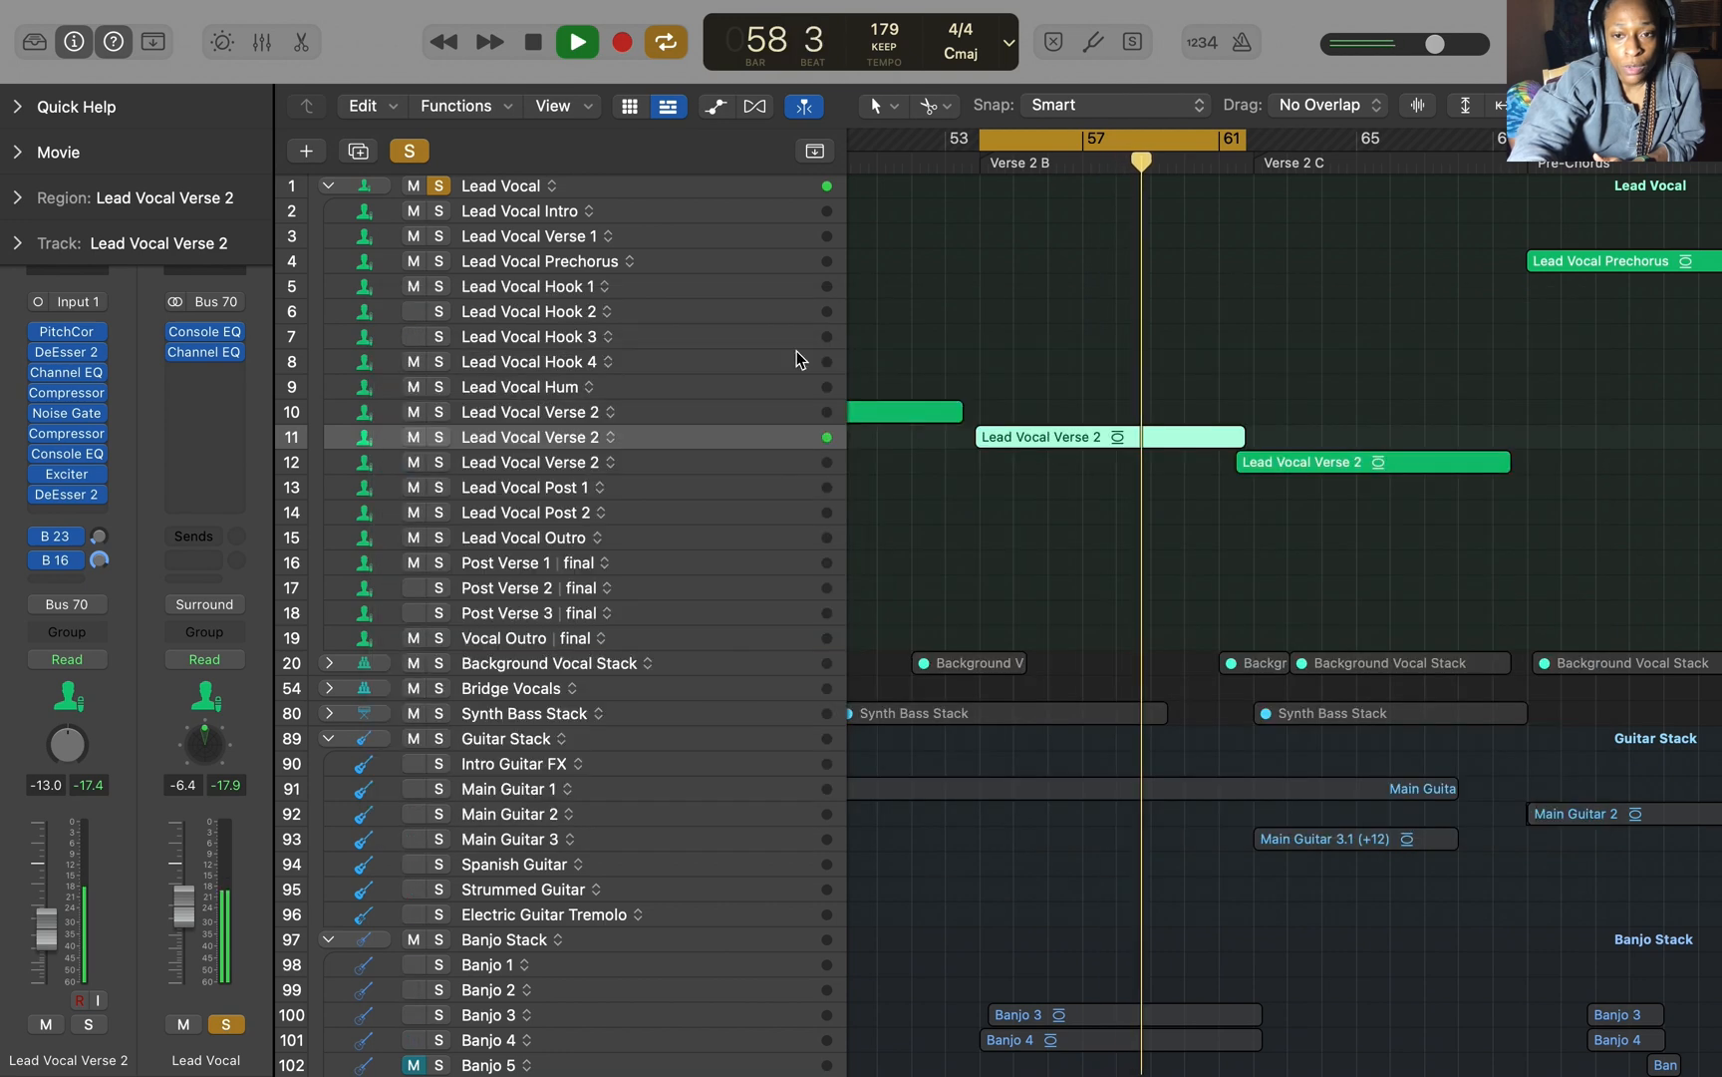
key("space")
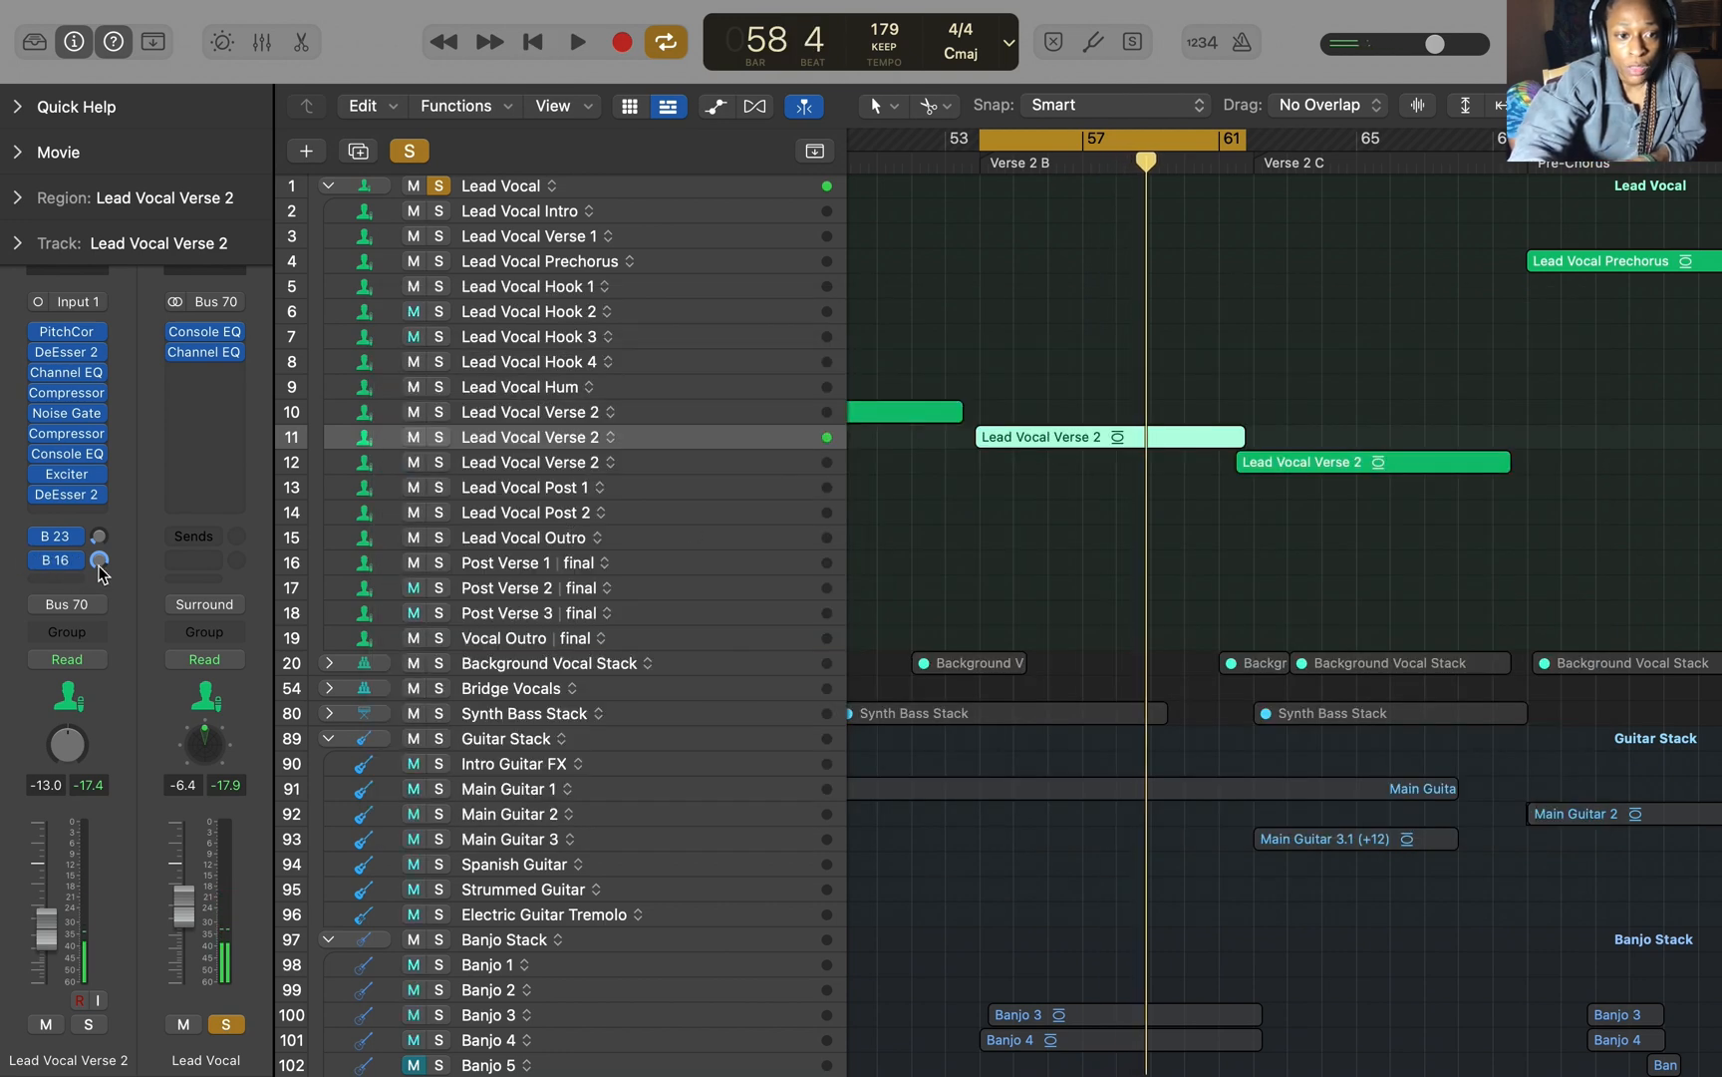
Step: Inspect the Bus 16 send of Lead Vocal Verse 2 and its Doubler channel
left_click(55, 559)
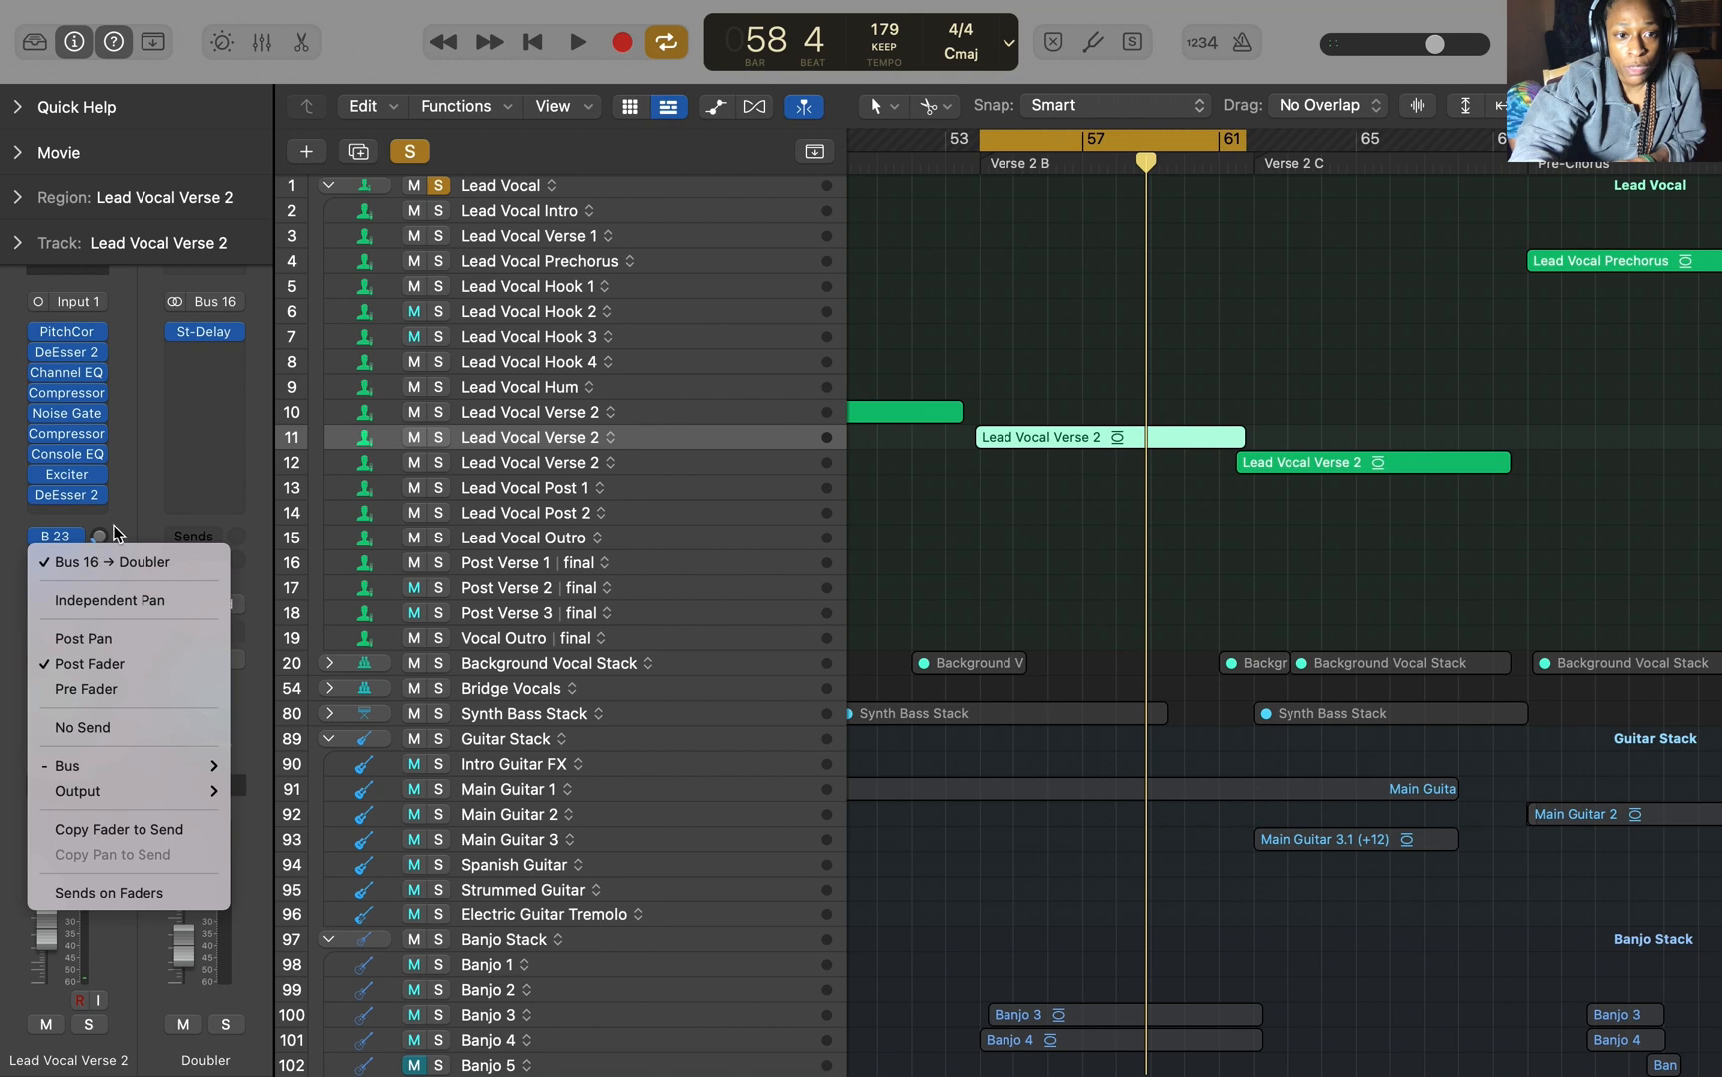
left_click(133, 469)
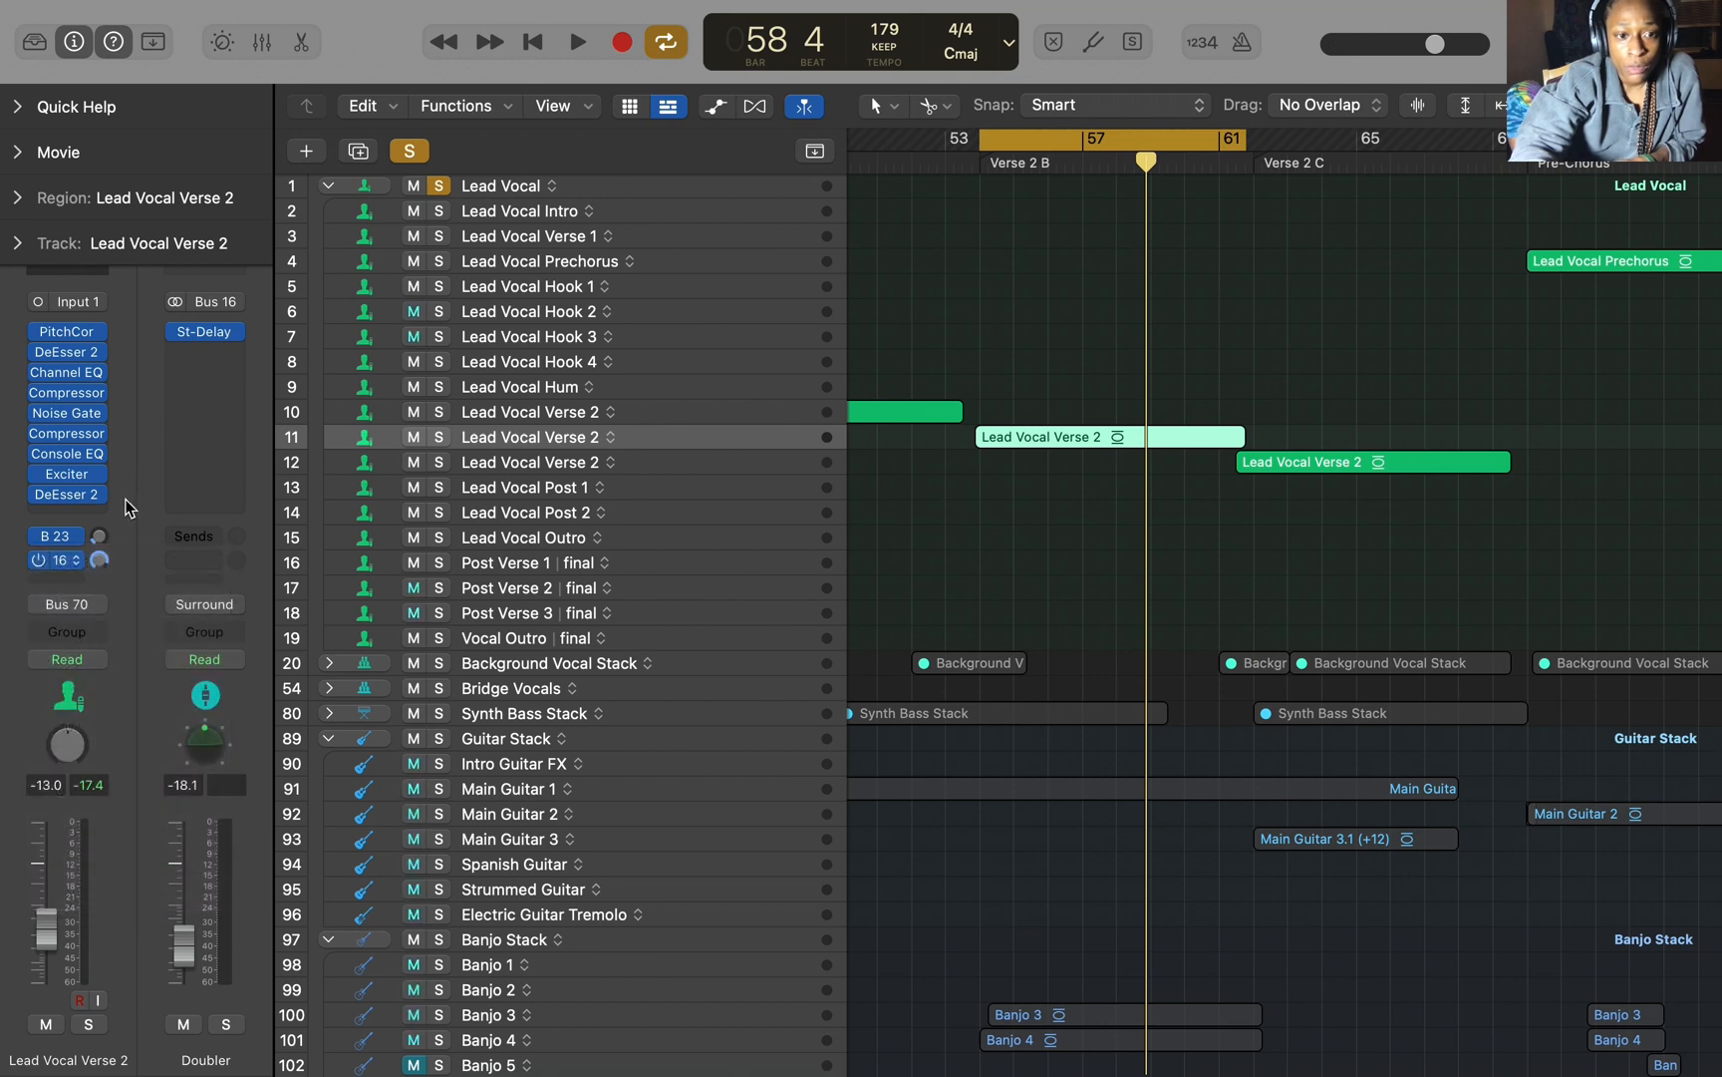
Step: Inspect Space Designer on the Bus 23 Room channel, play the vocal, and open Room's 3D Object Panner
left_click(60, 540)
left_click(203, 332)
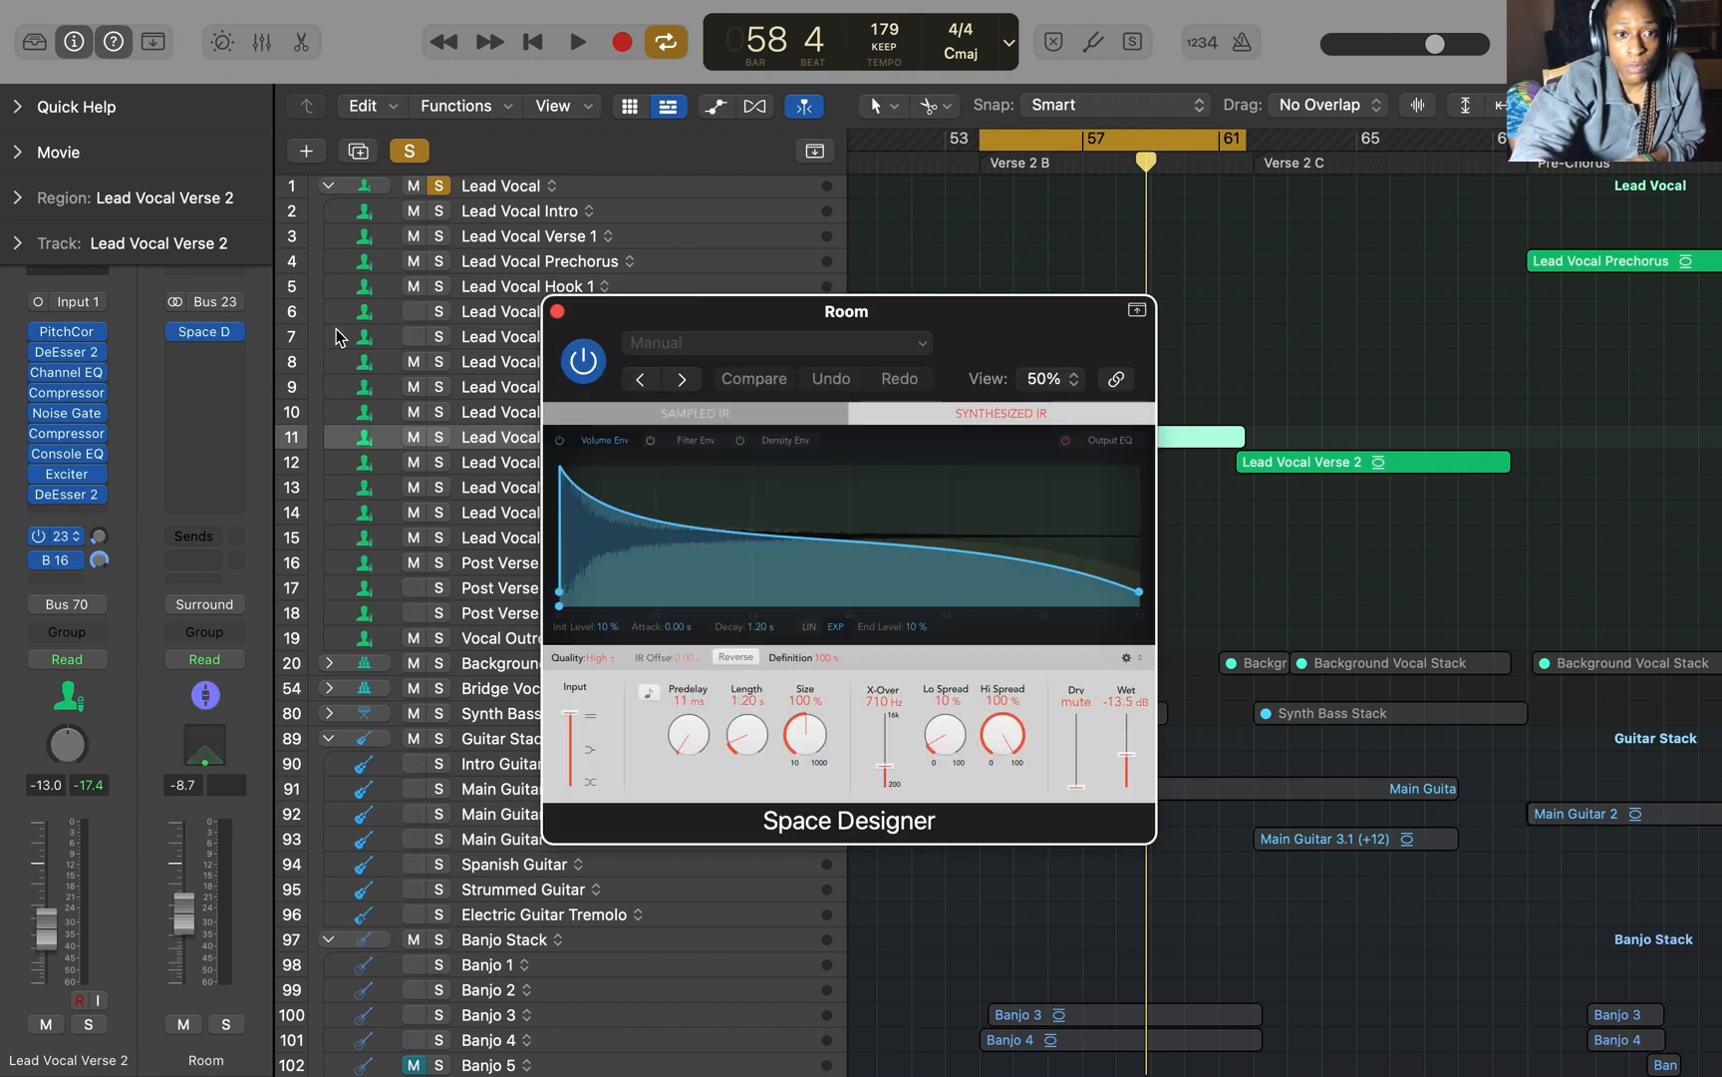
key("space")
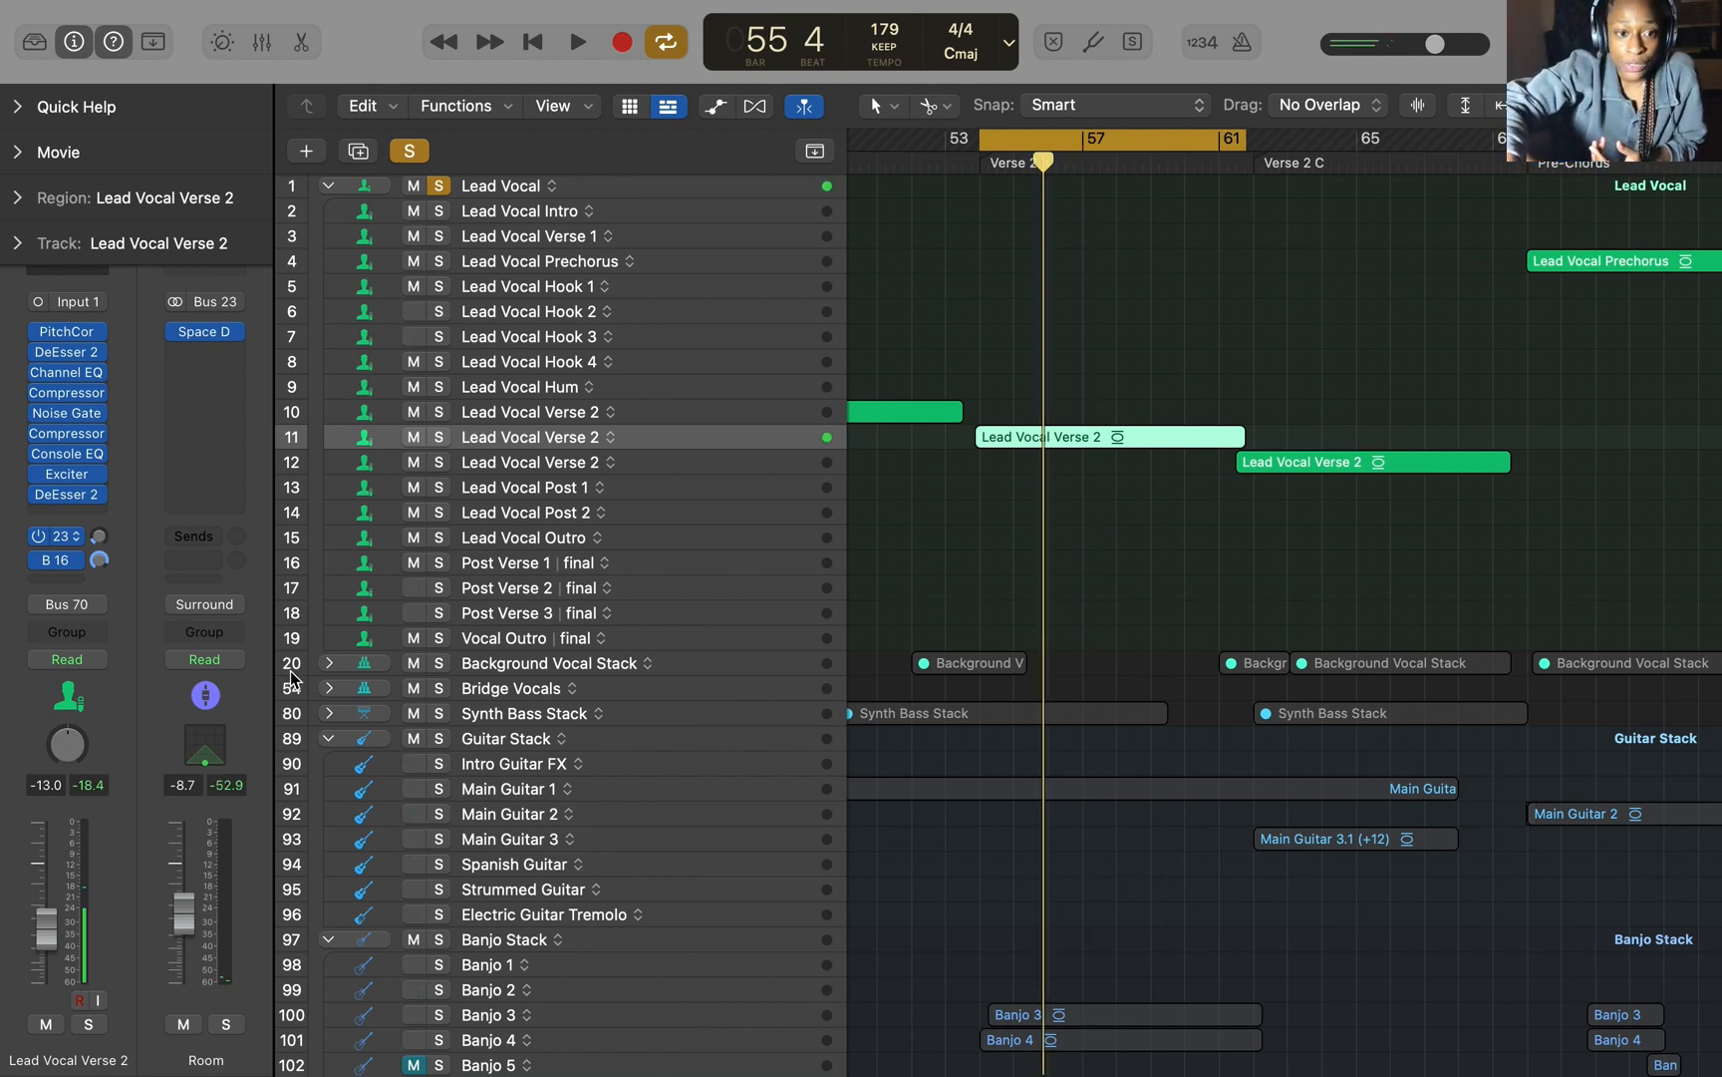
double_click(202, 762)
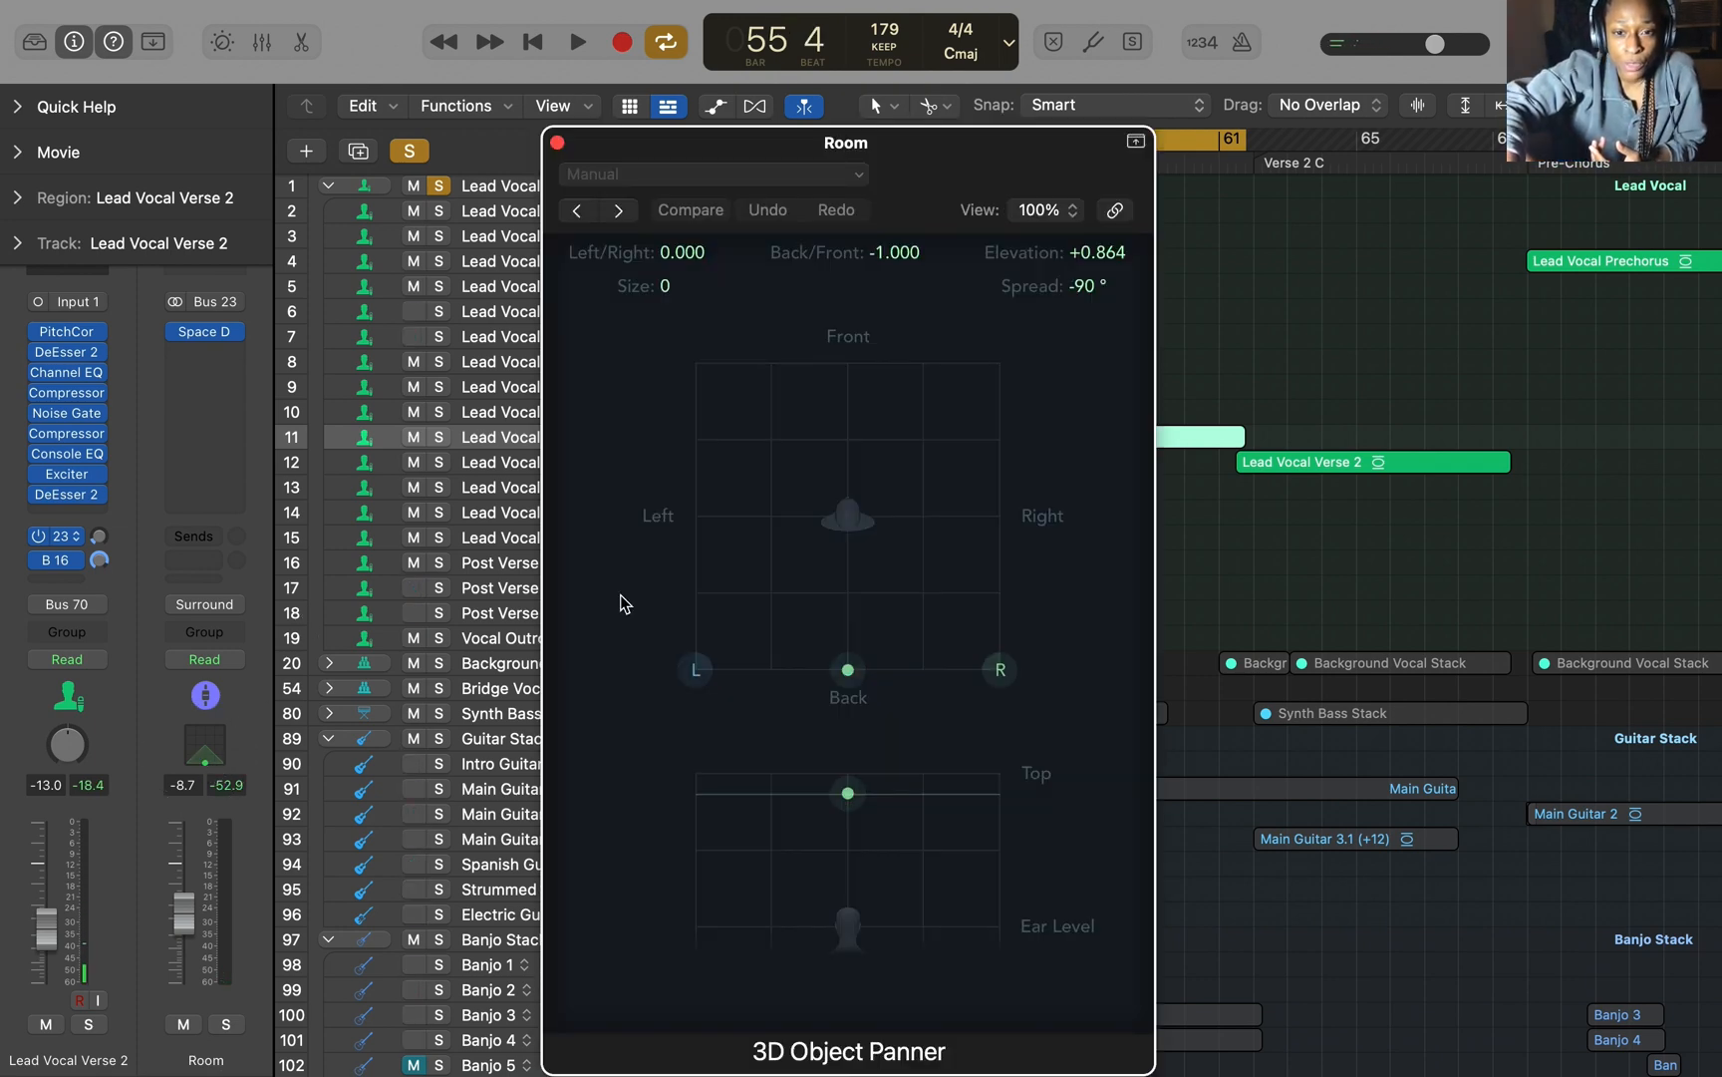
Step: Audition the last Lead Vocal Verse 2 region on track 12 in a cycle area spanning the whole region
key("space")
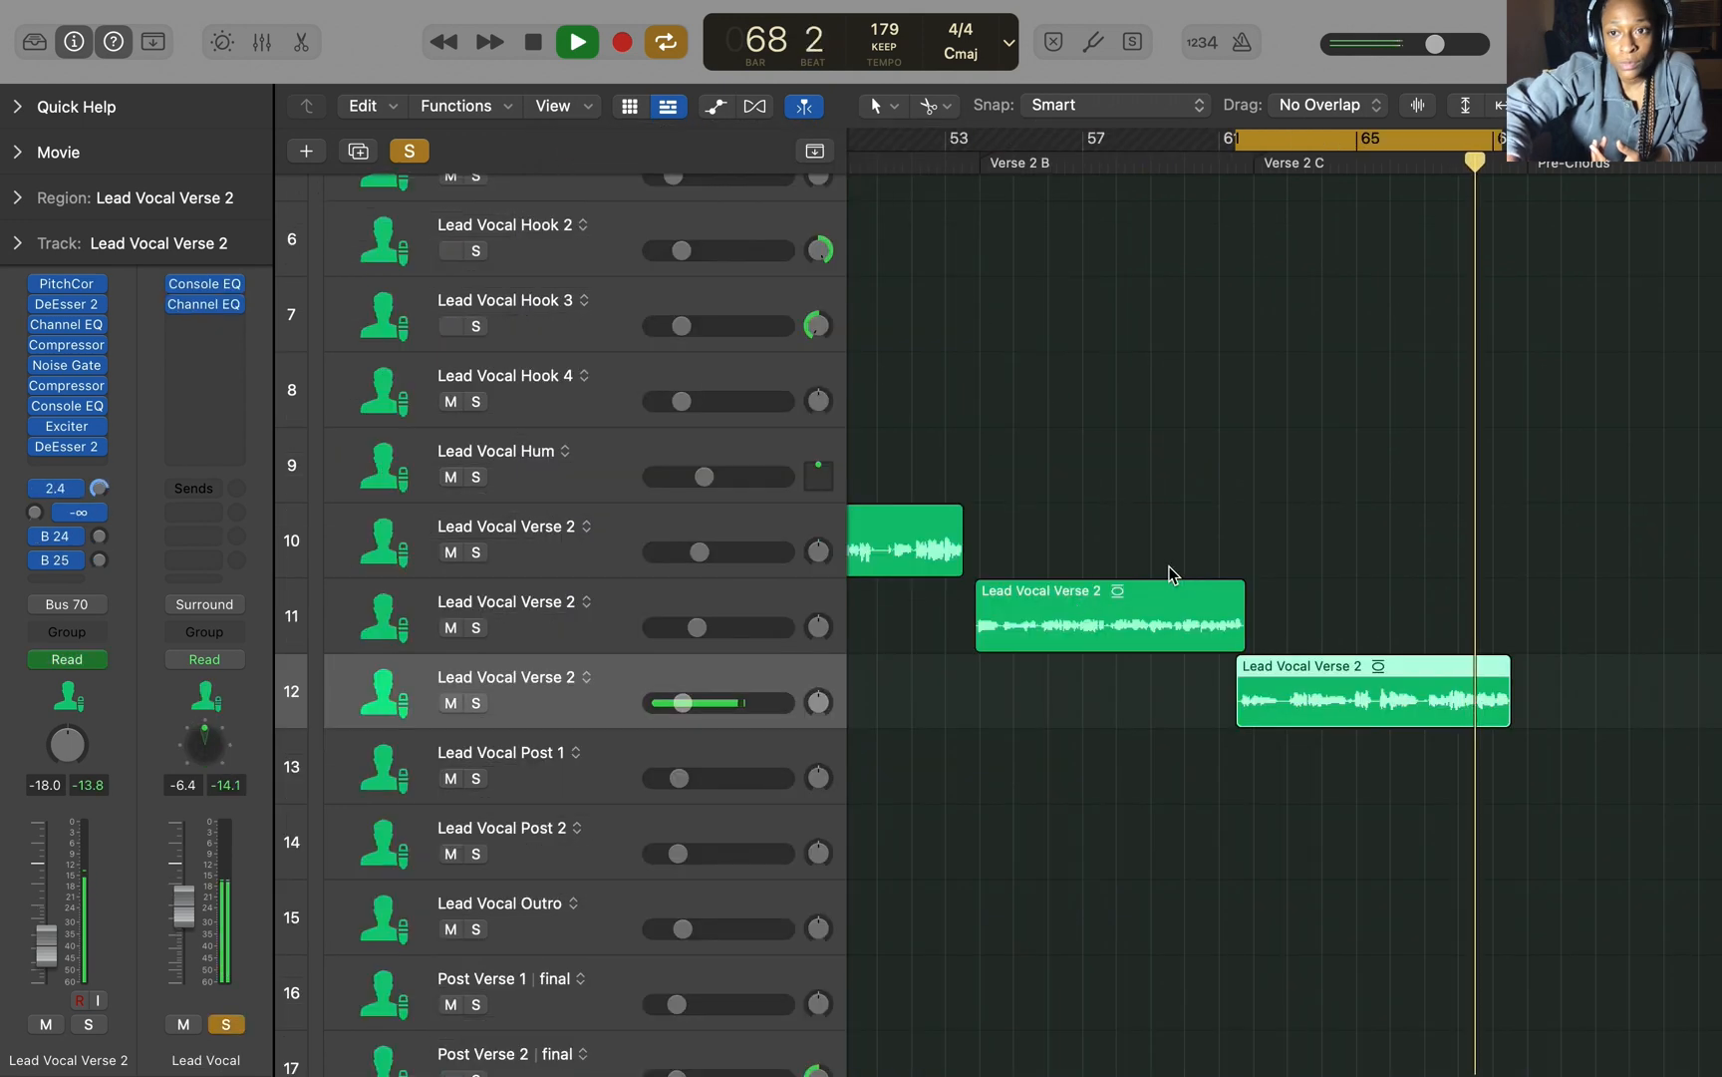
key("space")
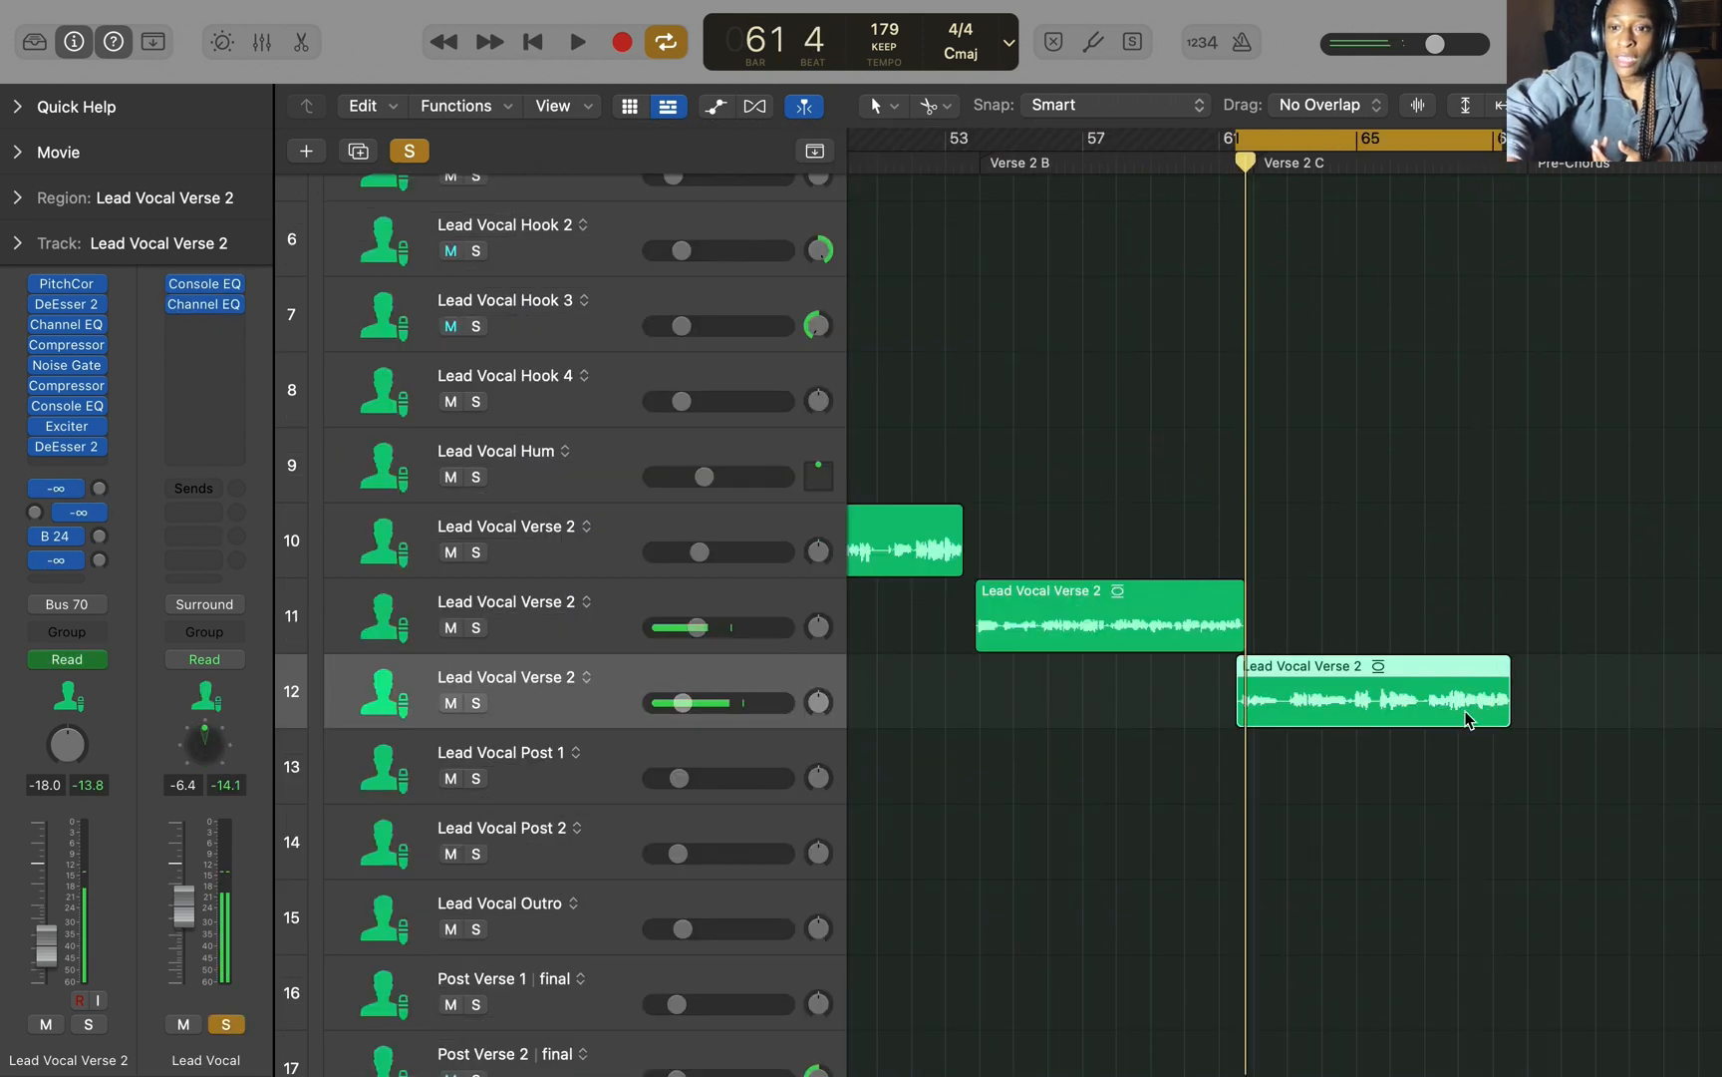
left_click_drag(1503, 140, 1518, 140)
left_click_drag(1241, 140, 1425, 141)
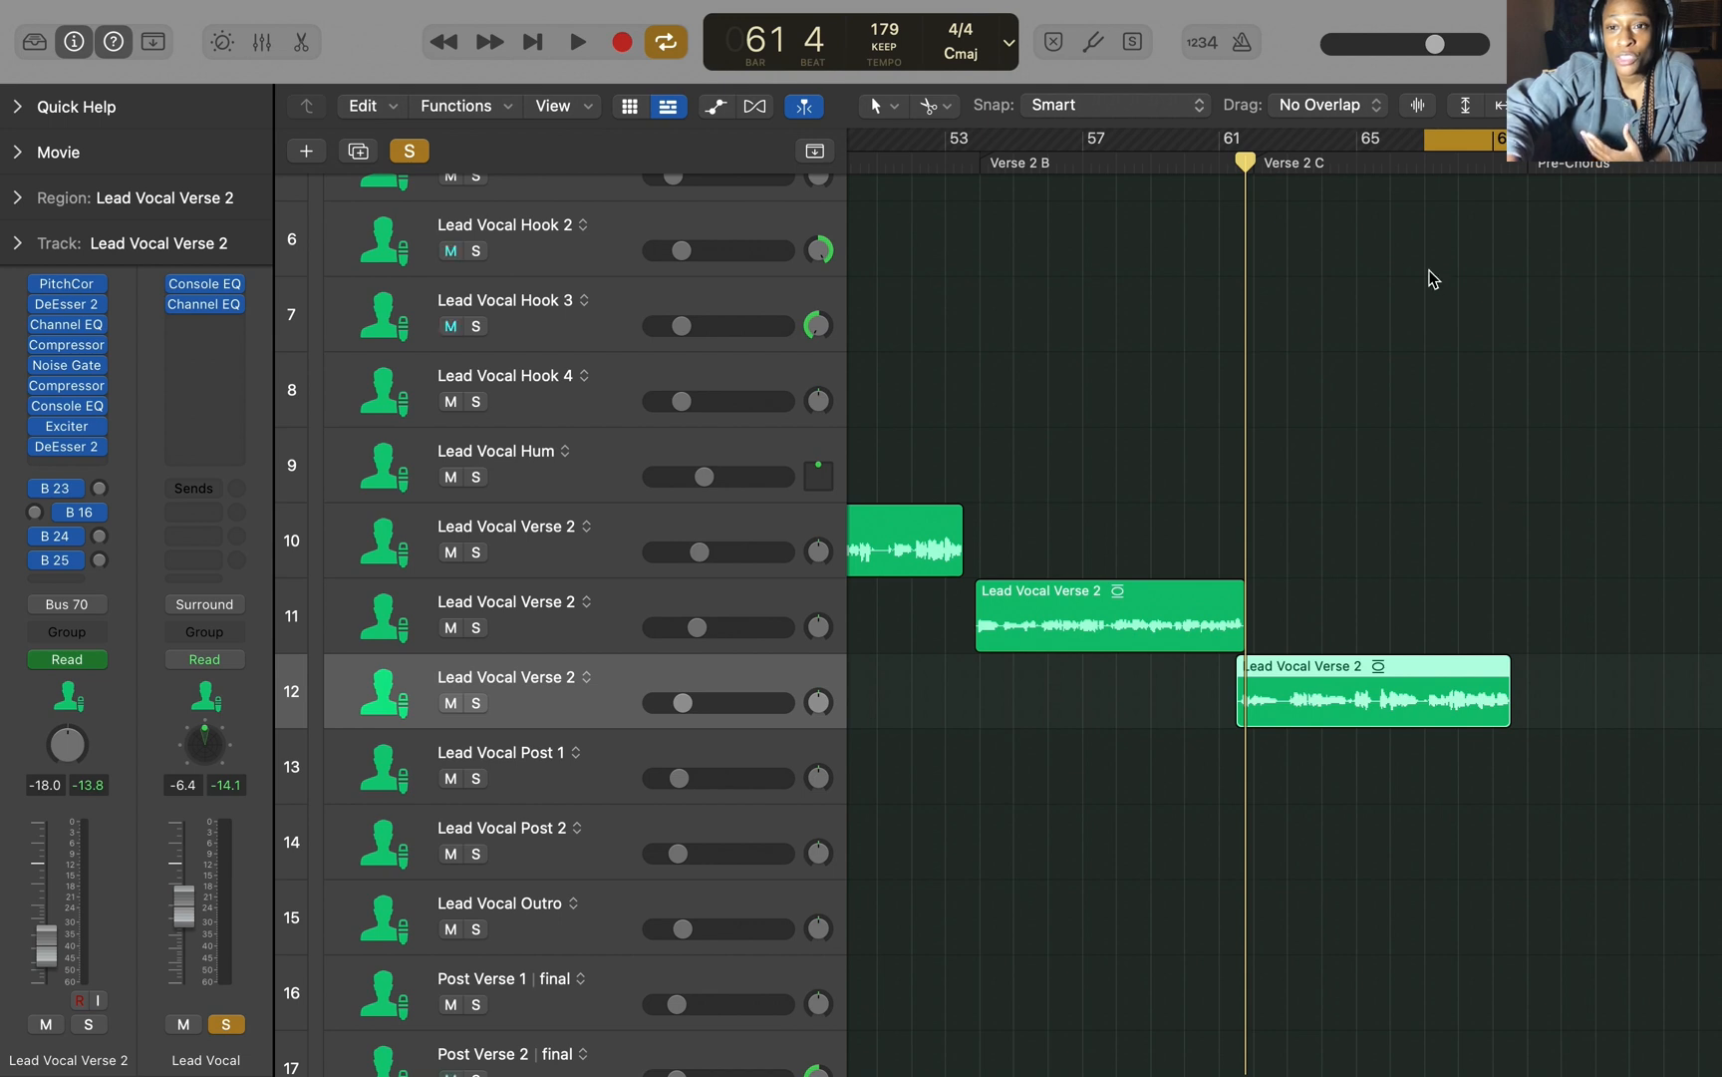
left_click_drag(1435, 149, 1236, 129)
key("space")
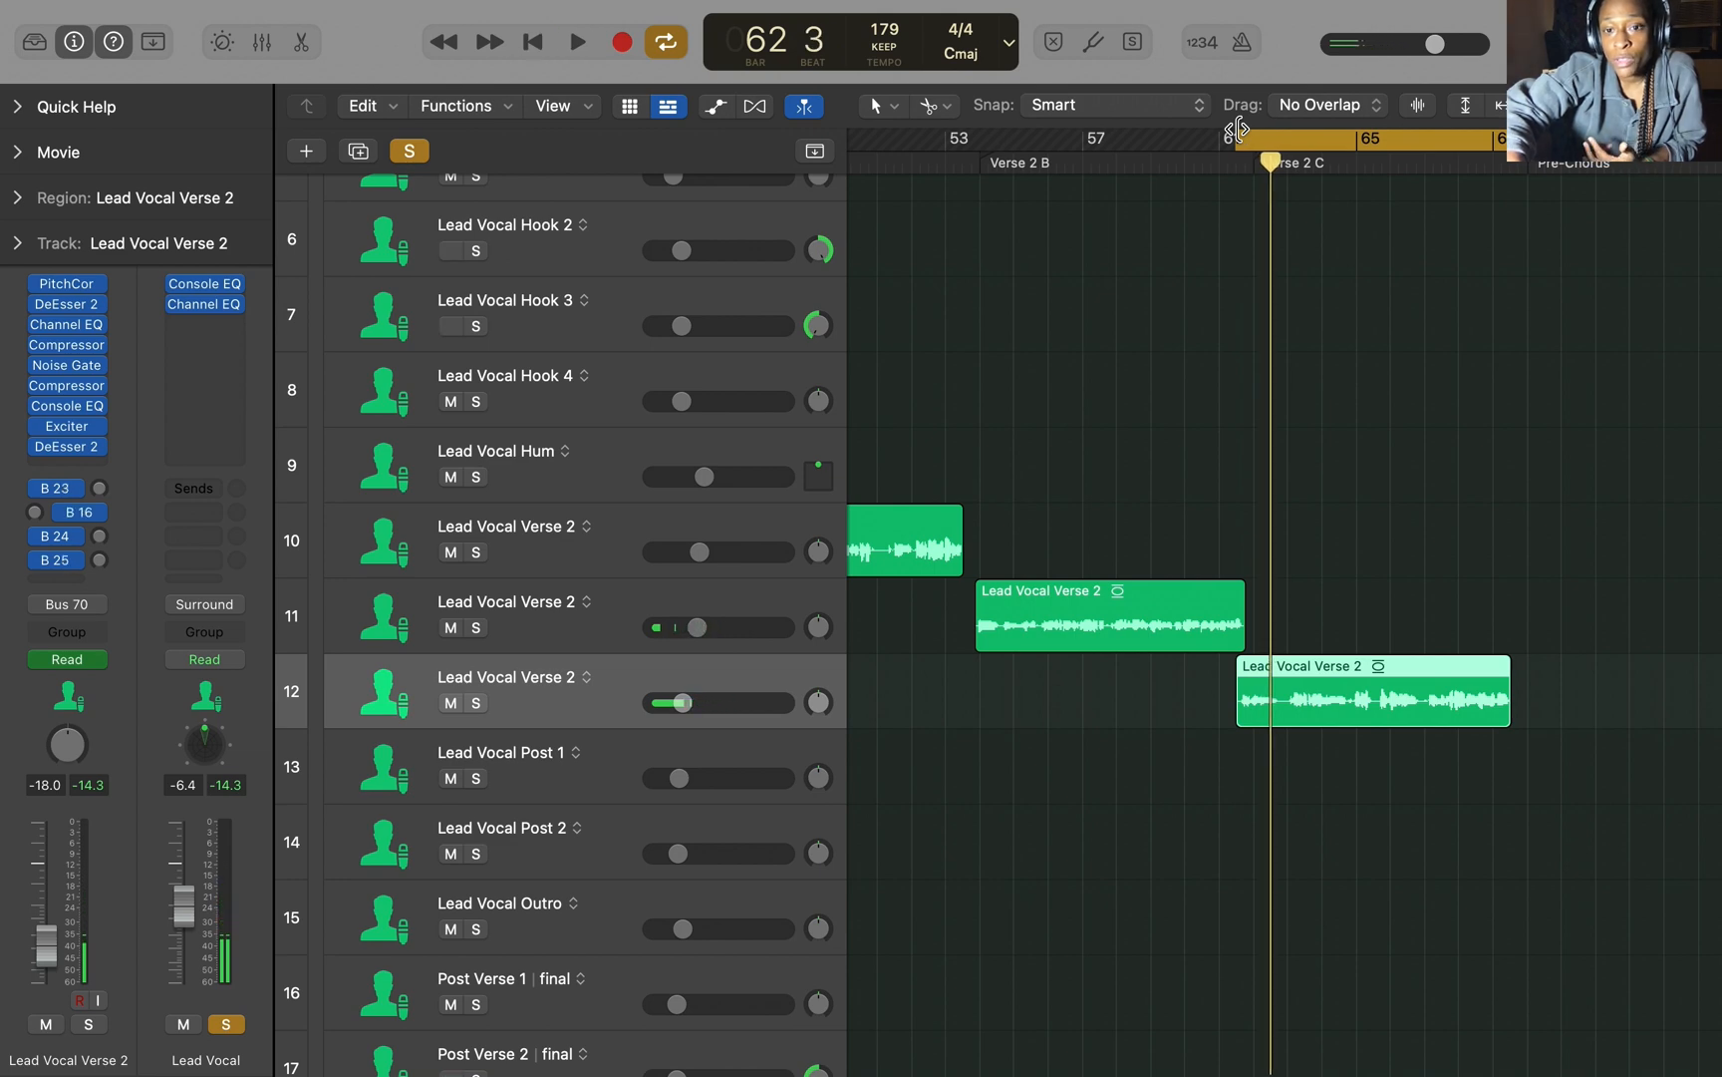
Step: Display the Send 1 → RoomReverb automation on the Lead Vocal Verse 2 track 12 during playback
key("space")
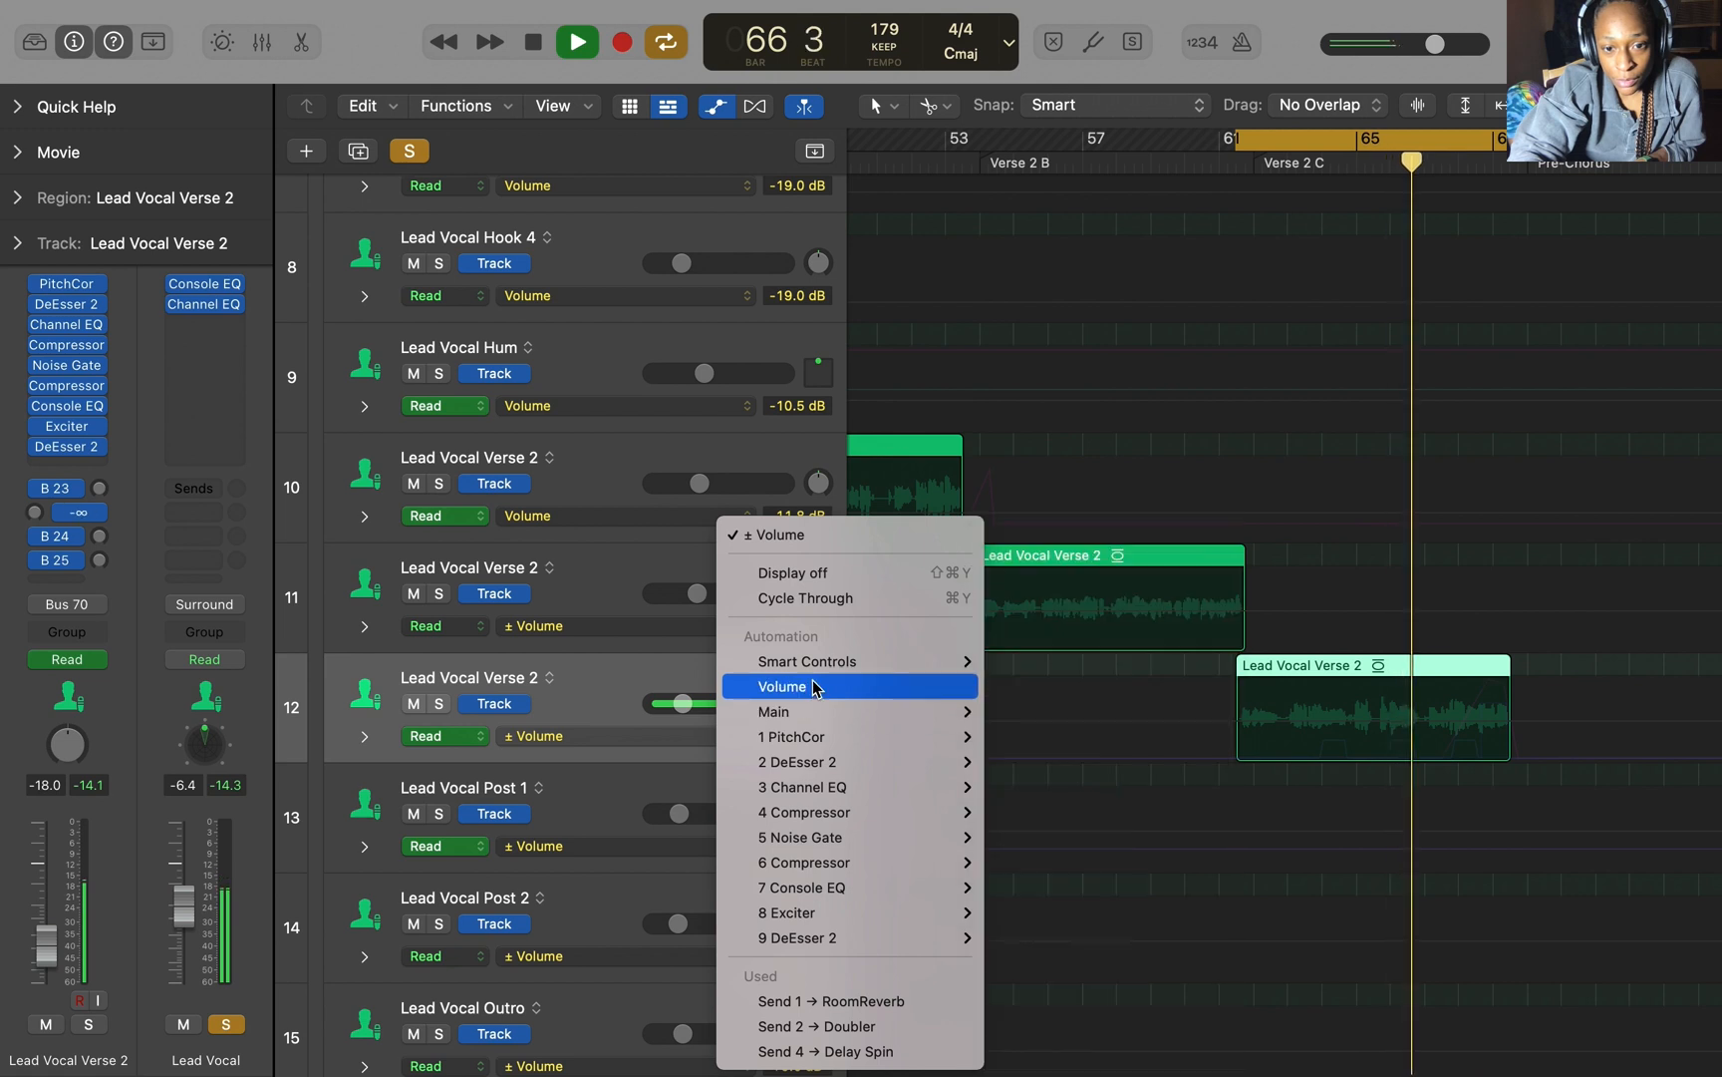
left_click(847, 1001)
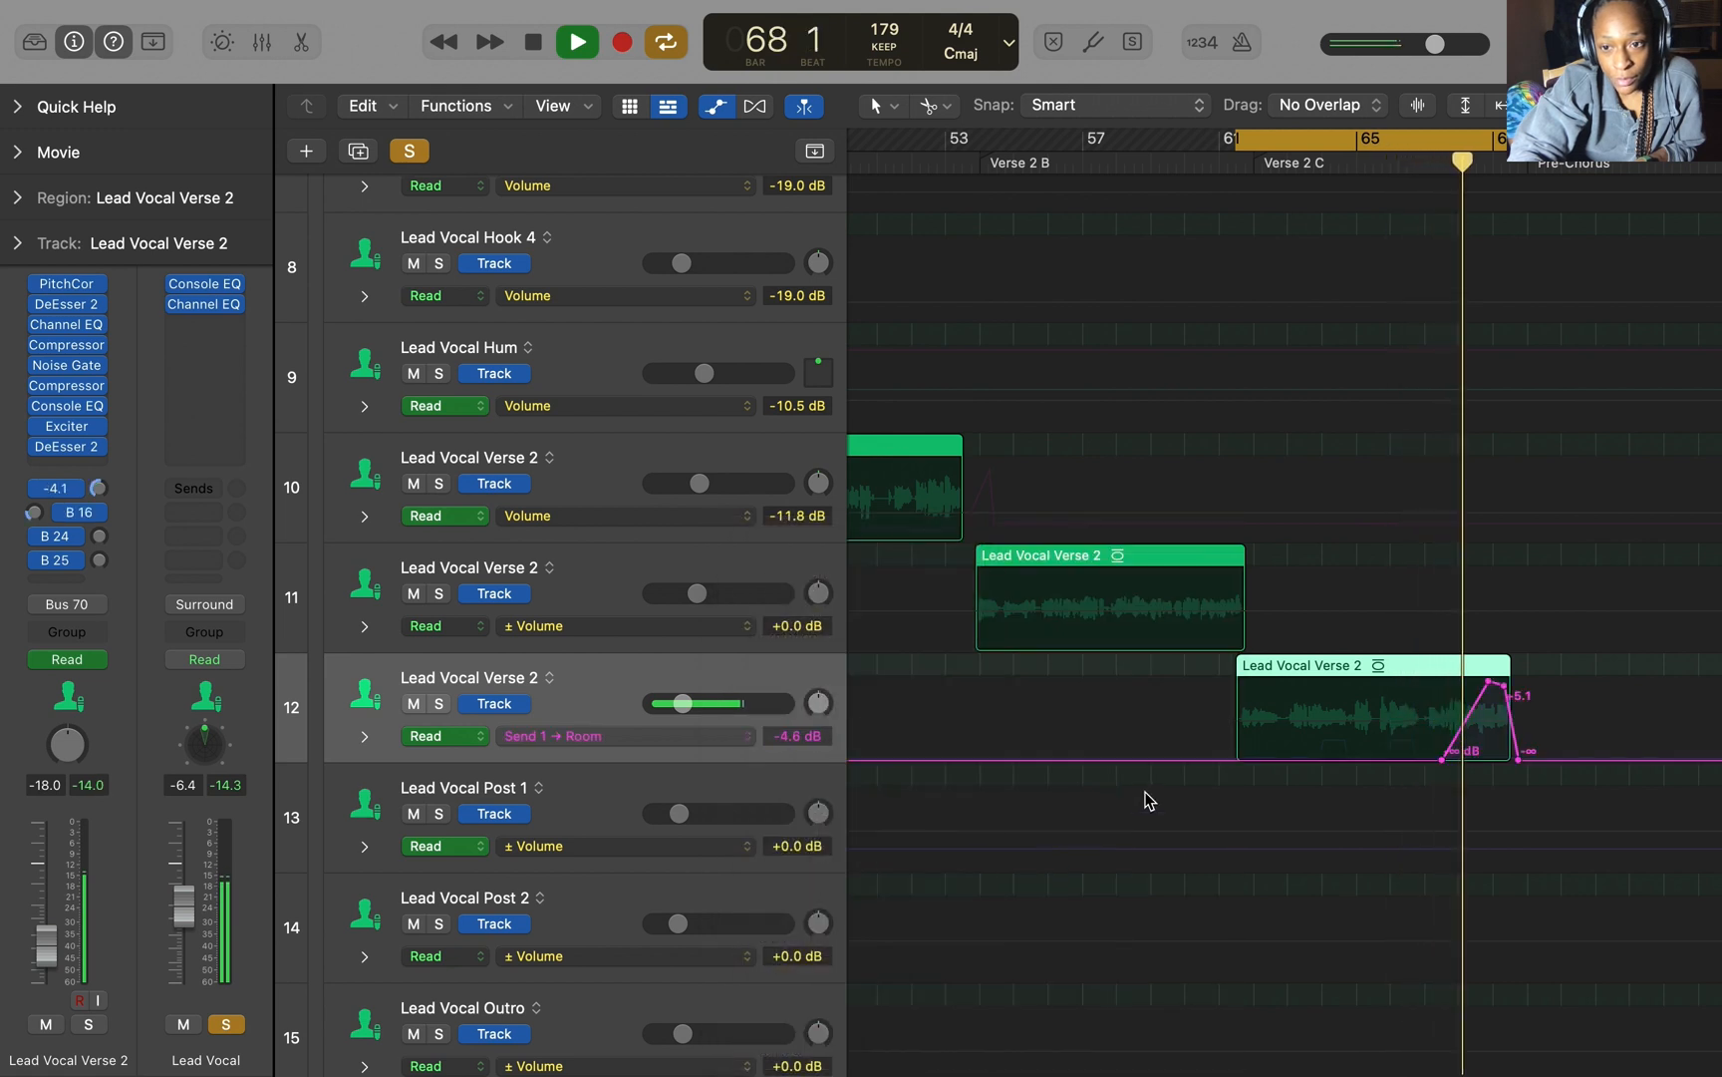
key("space")
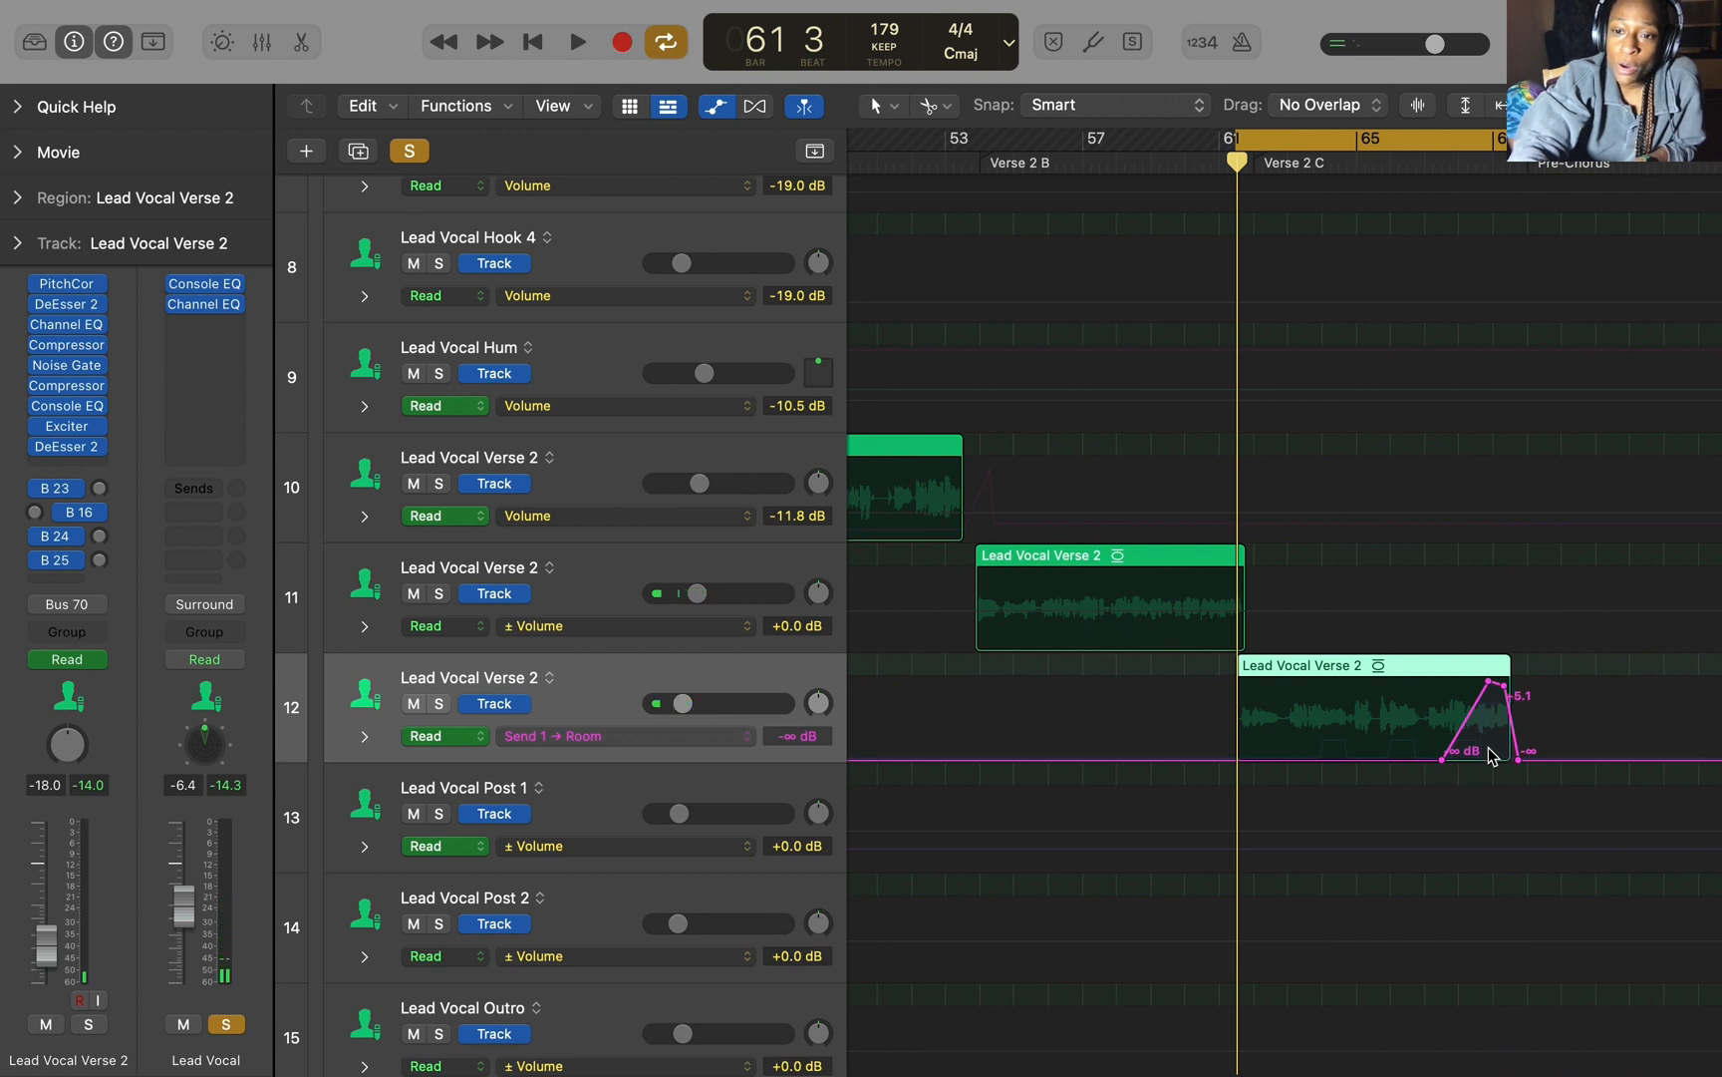
Step: Shorten the cycle area to start at about bar 66, around the region's Room send swell, and play it
mouse_move(1506, 136)
left_mouse_down()
mouse_move(1524, 136)
mouse_move(1472, 144)
left_mouse_up()
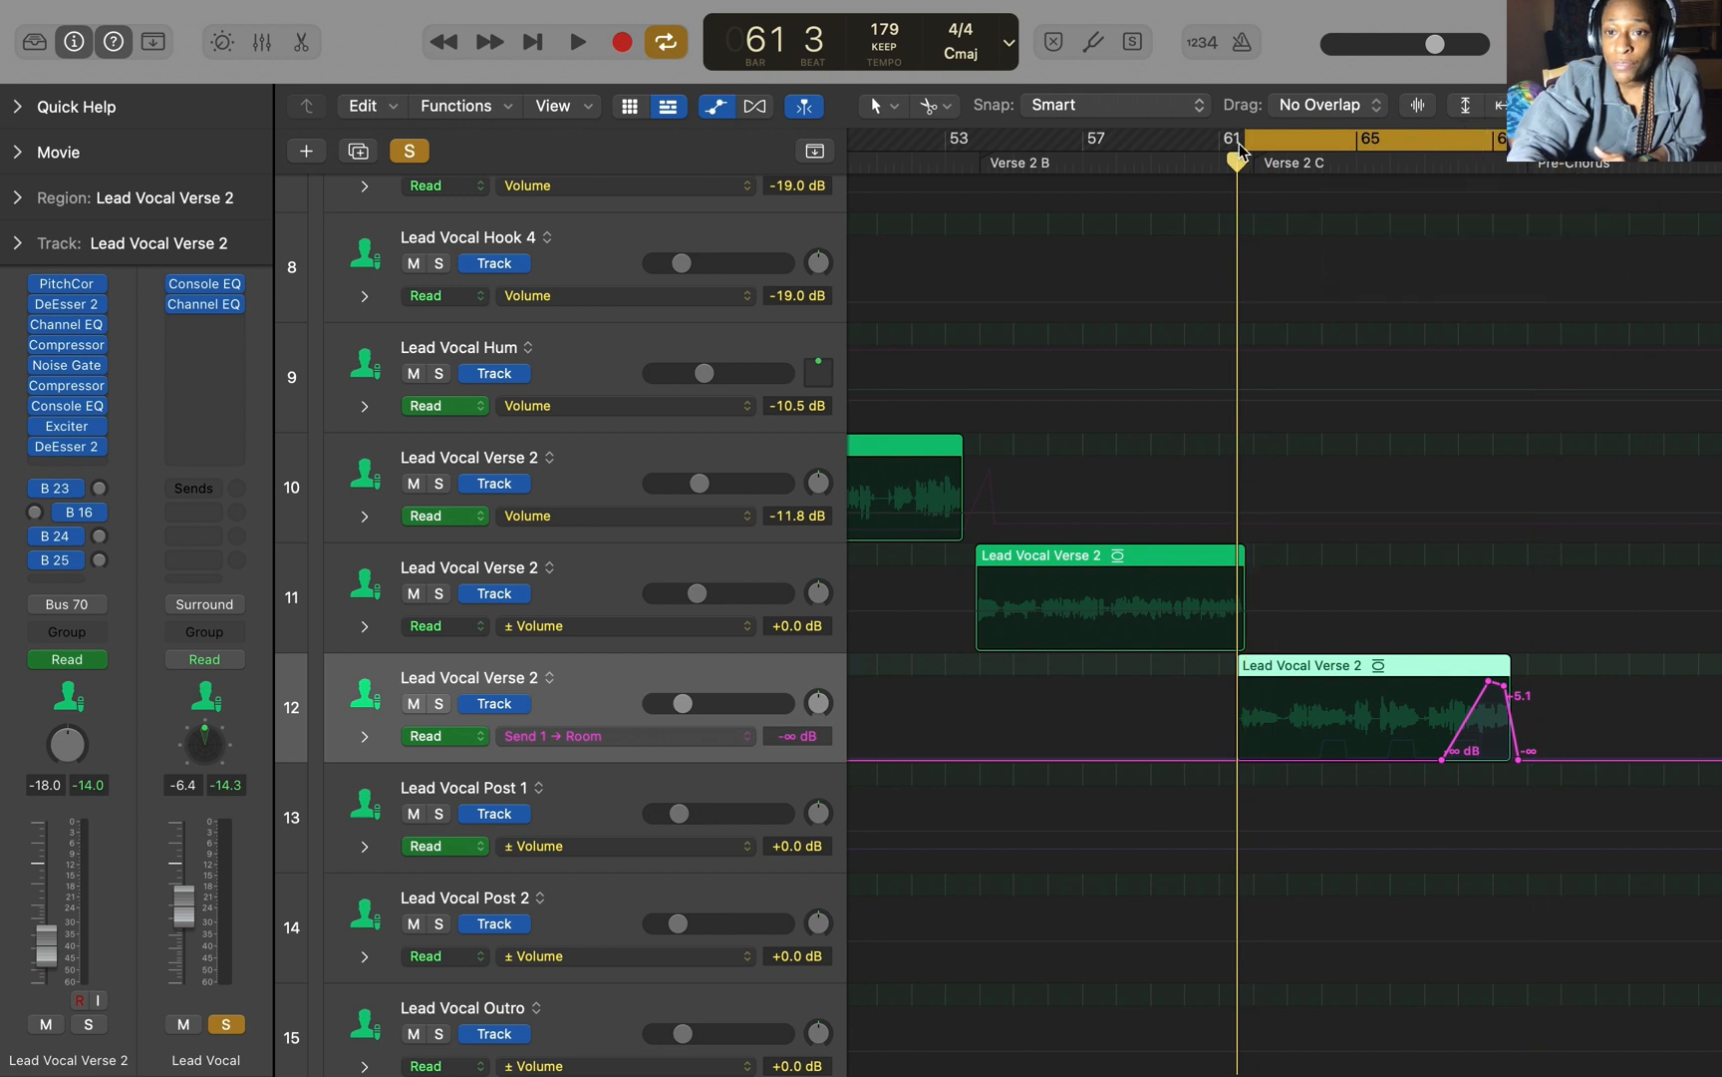
left_click_drag(1247, 148, 1417, 162)
key("space")
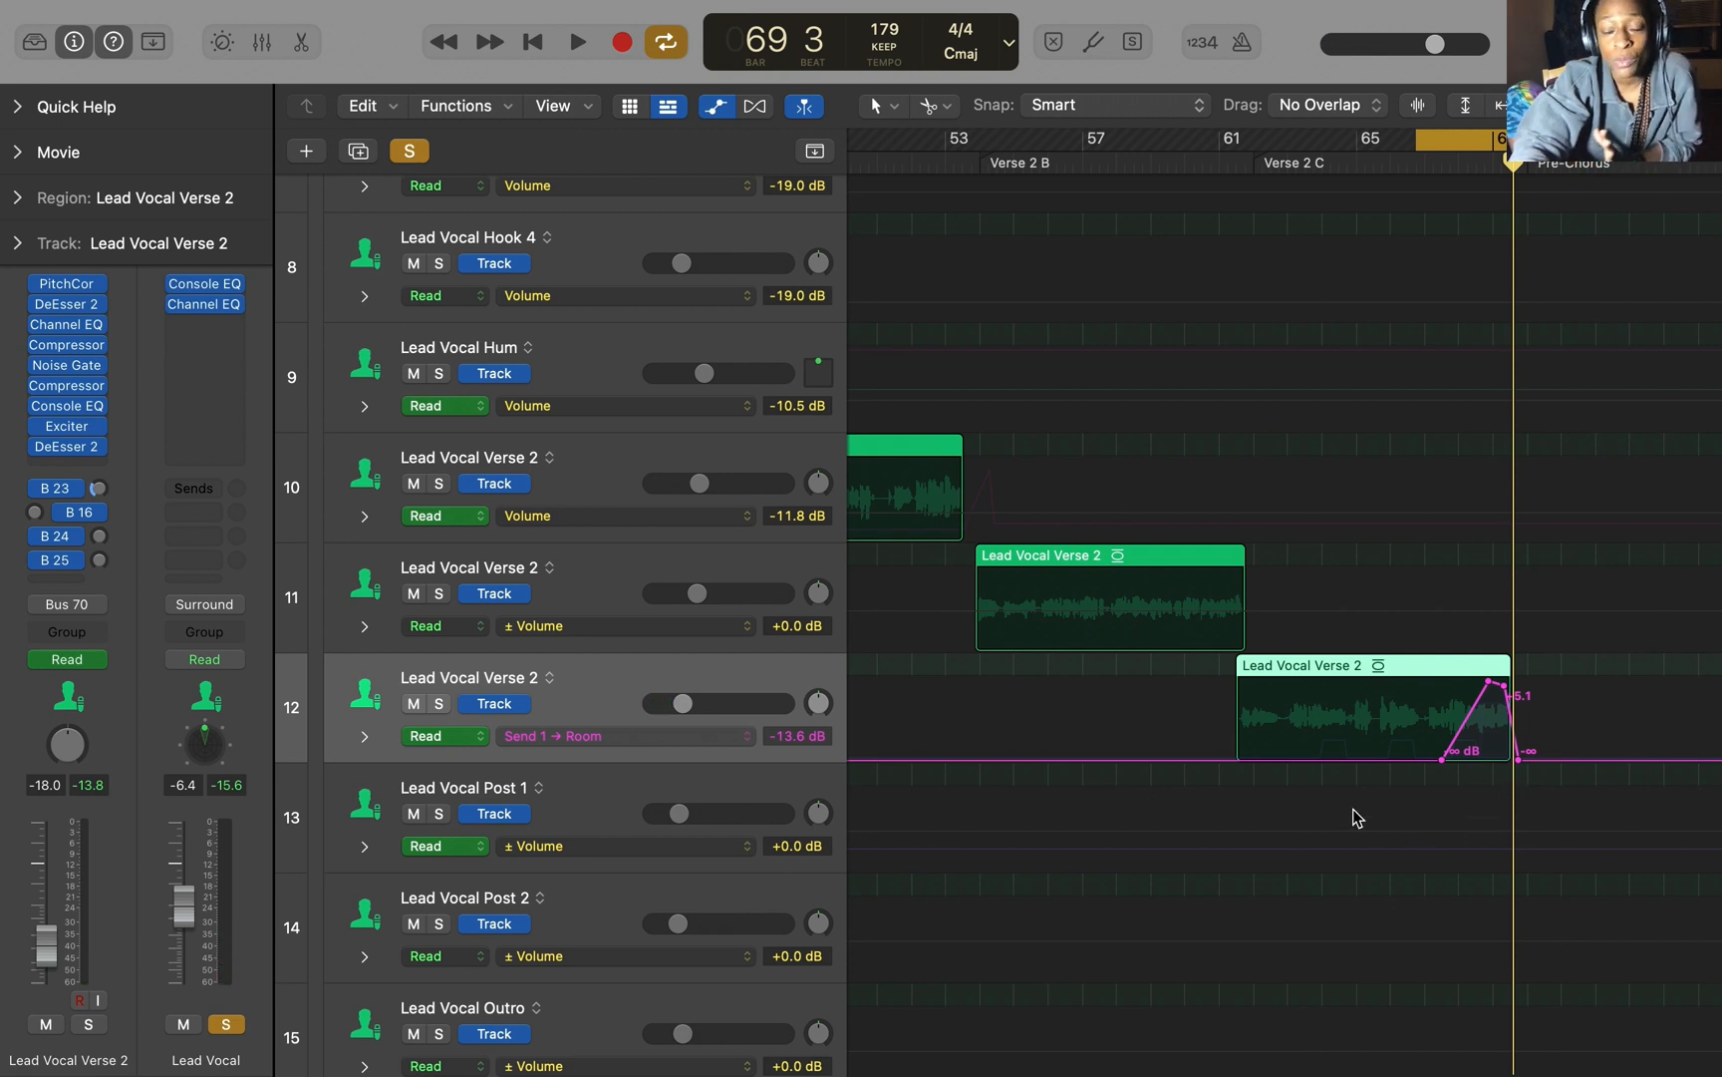
key("space")
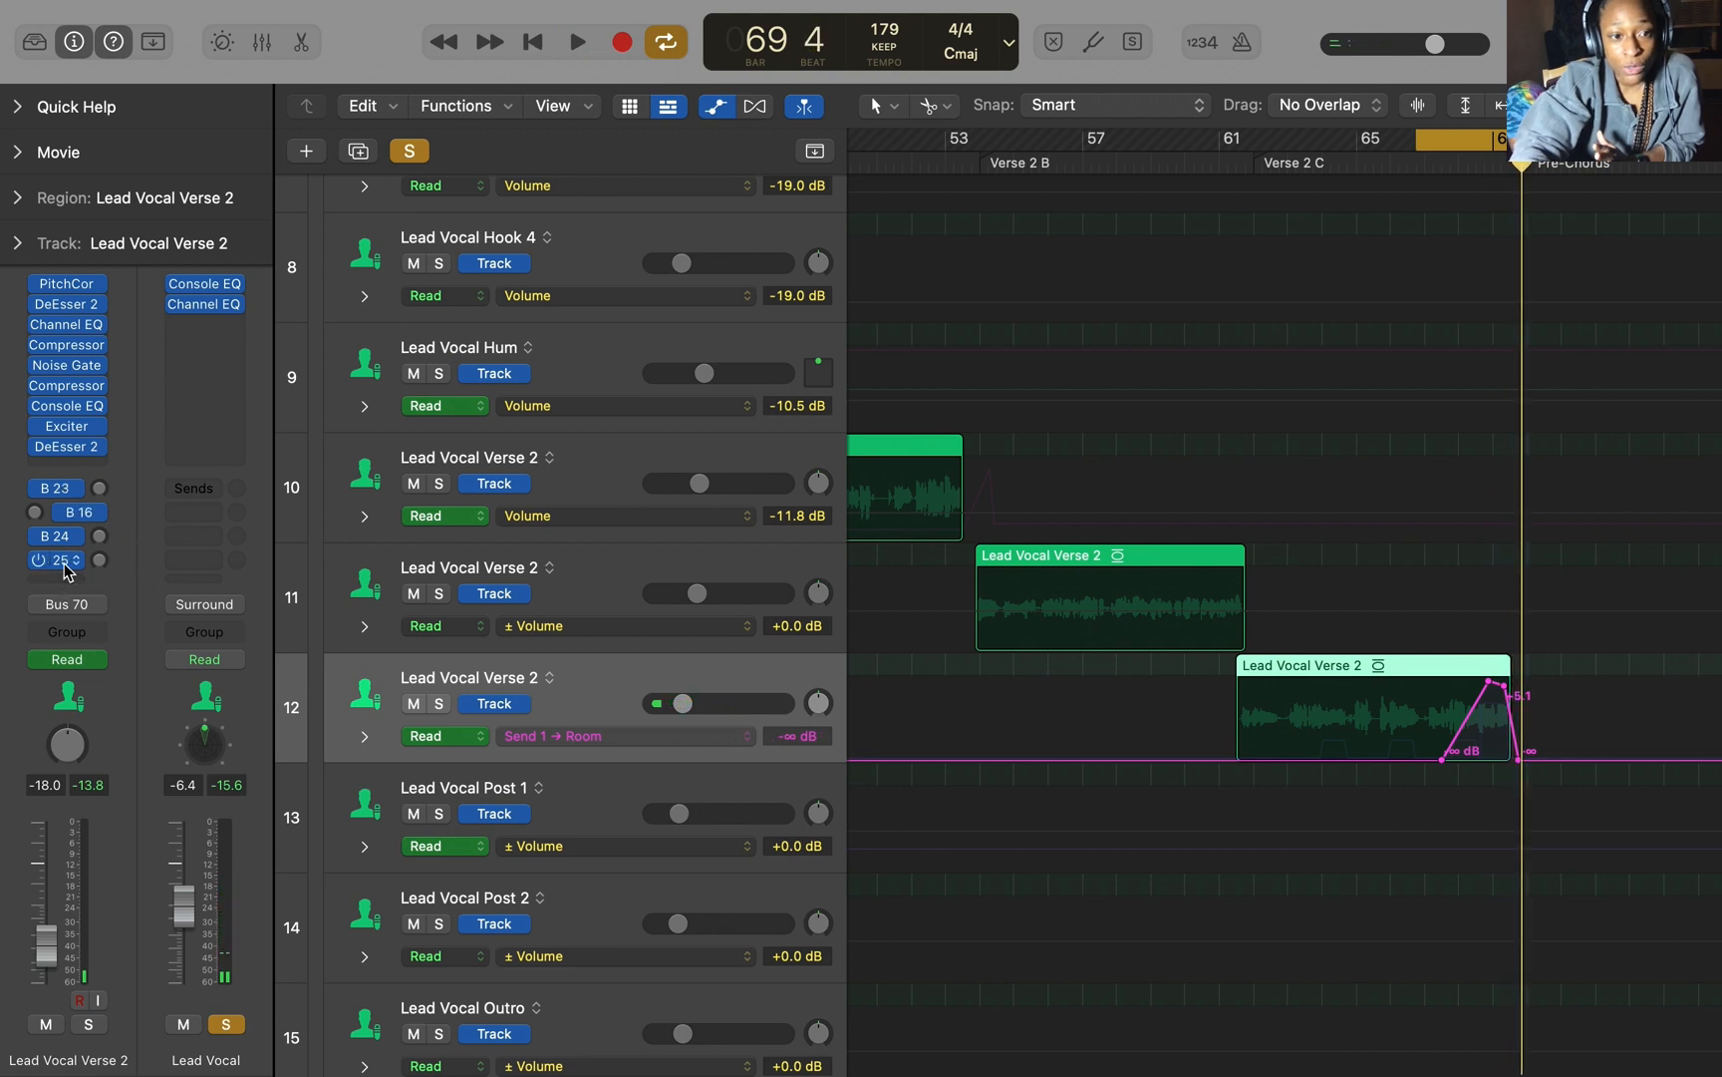
Step: Inspect the Bus 25 Delay Spin send channel, display the track's Send 4 → Delay Spin automation and play that passage
left_click(64, 562)
left_click(157, 428)
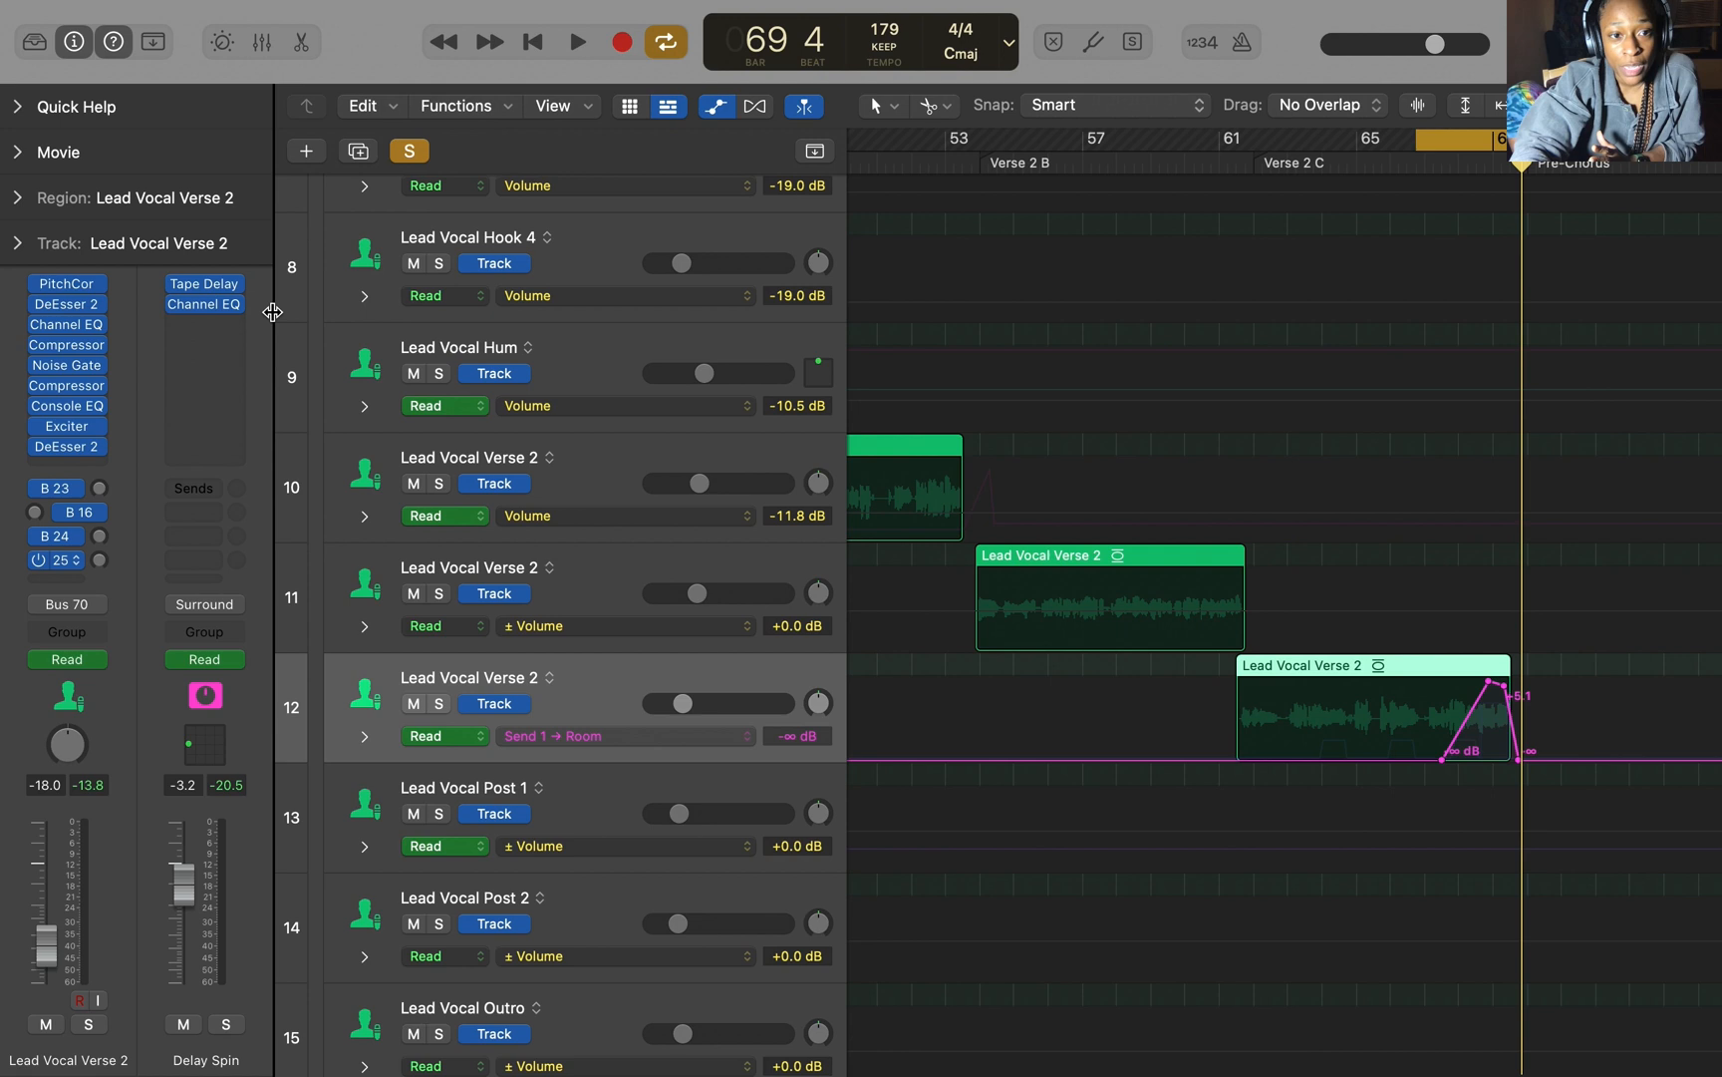
left_click(740, 738)
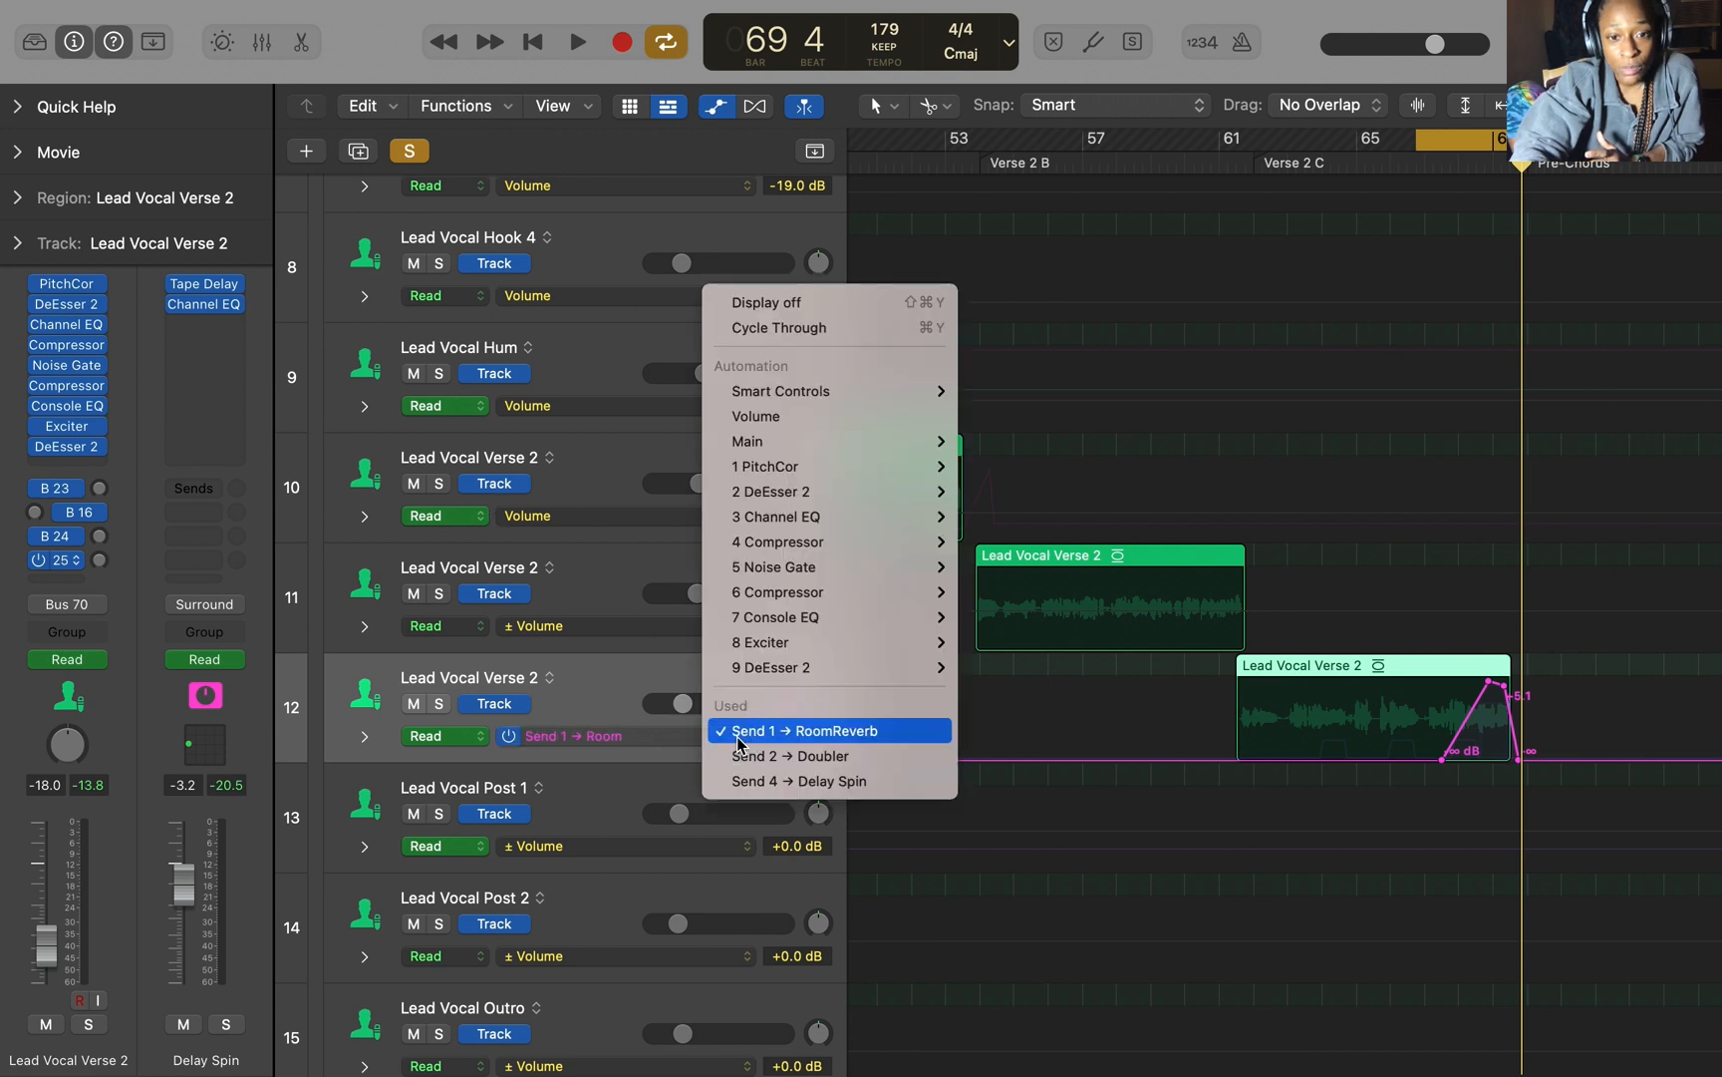
left_click(802, 781)
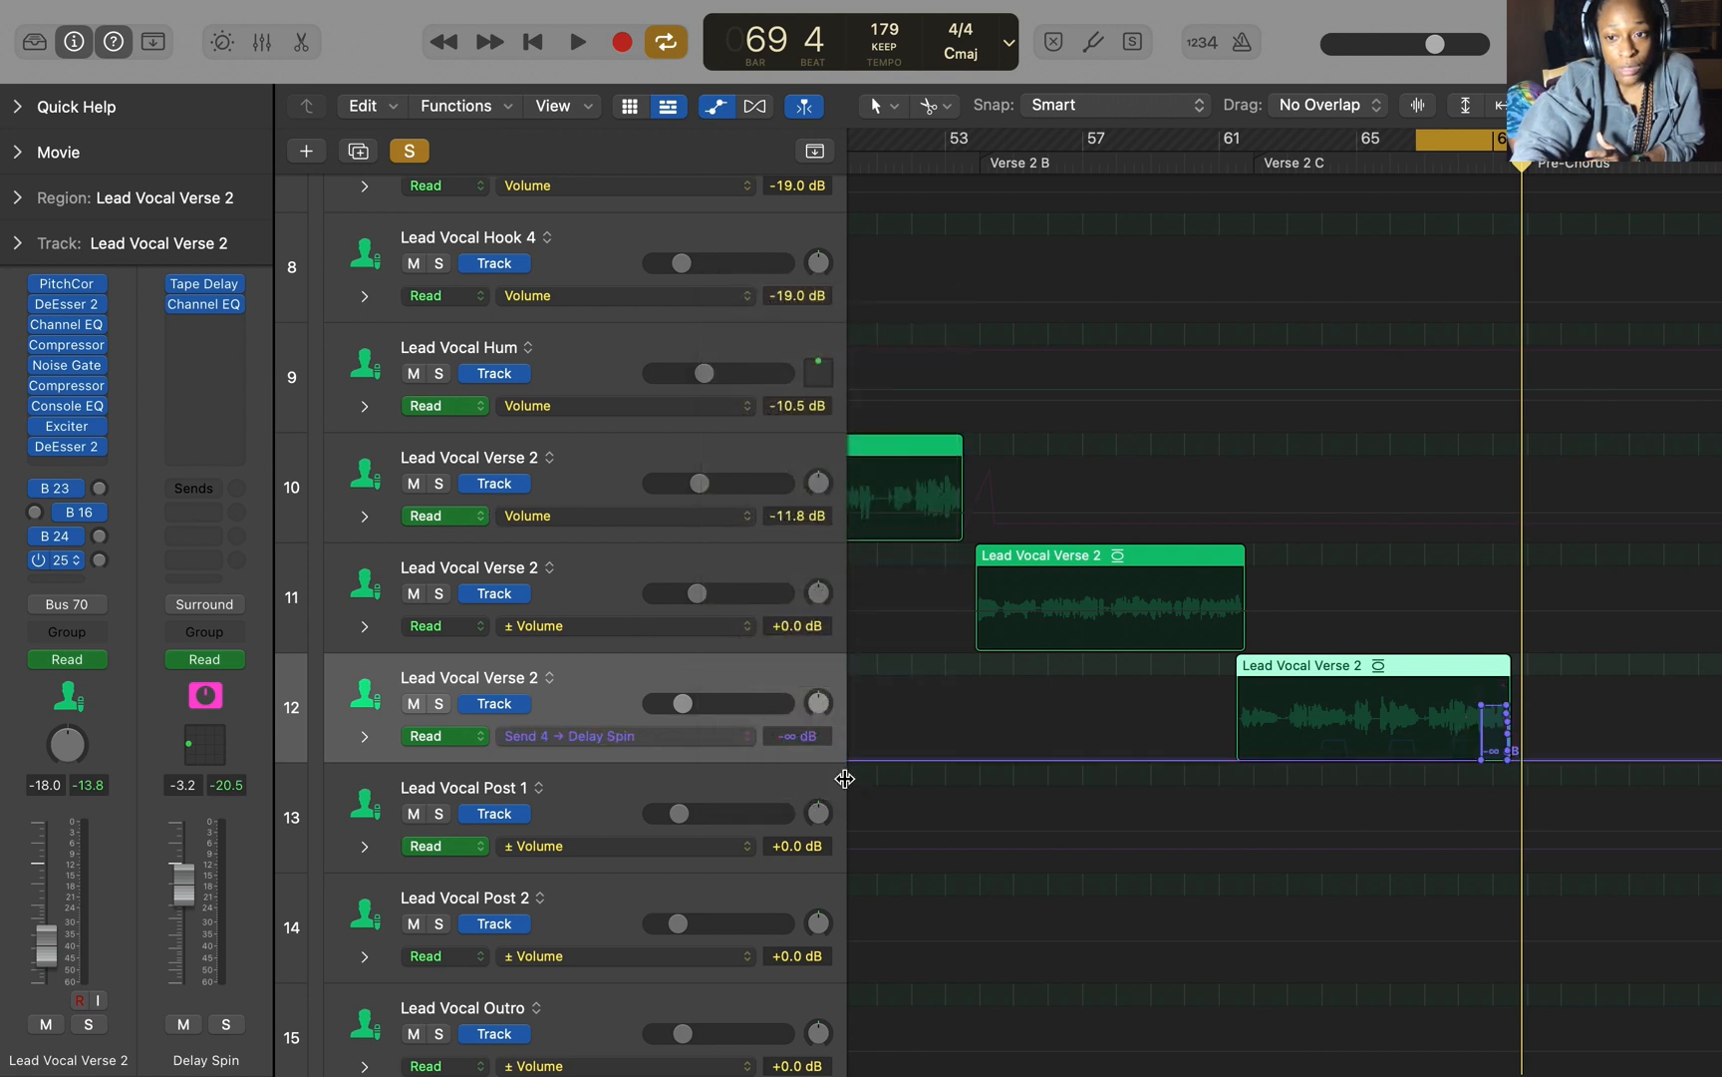
key("space")
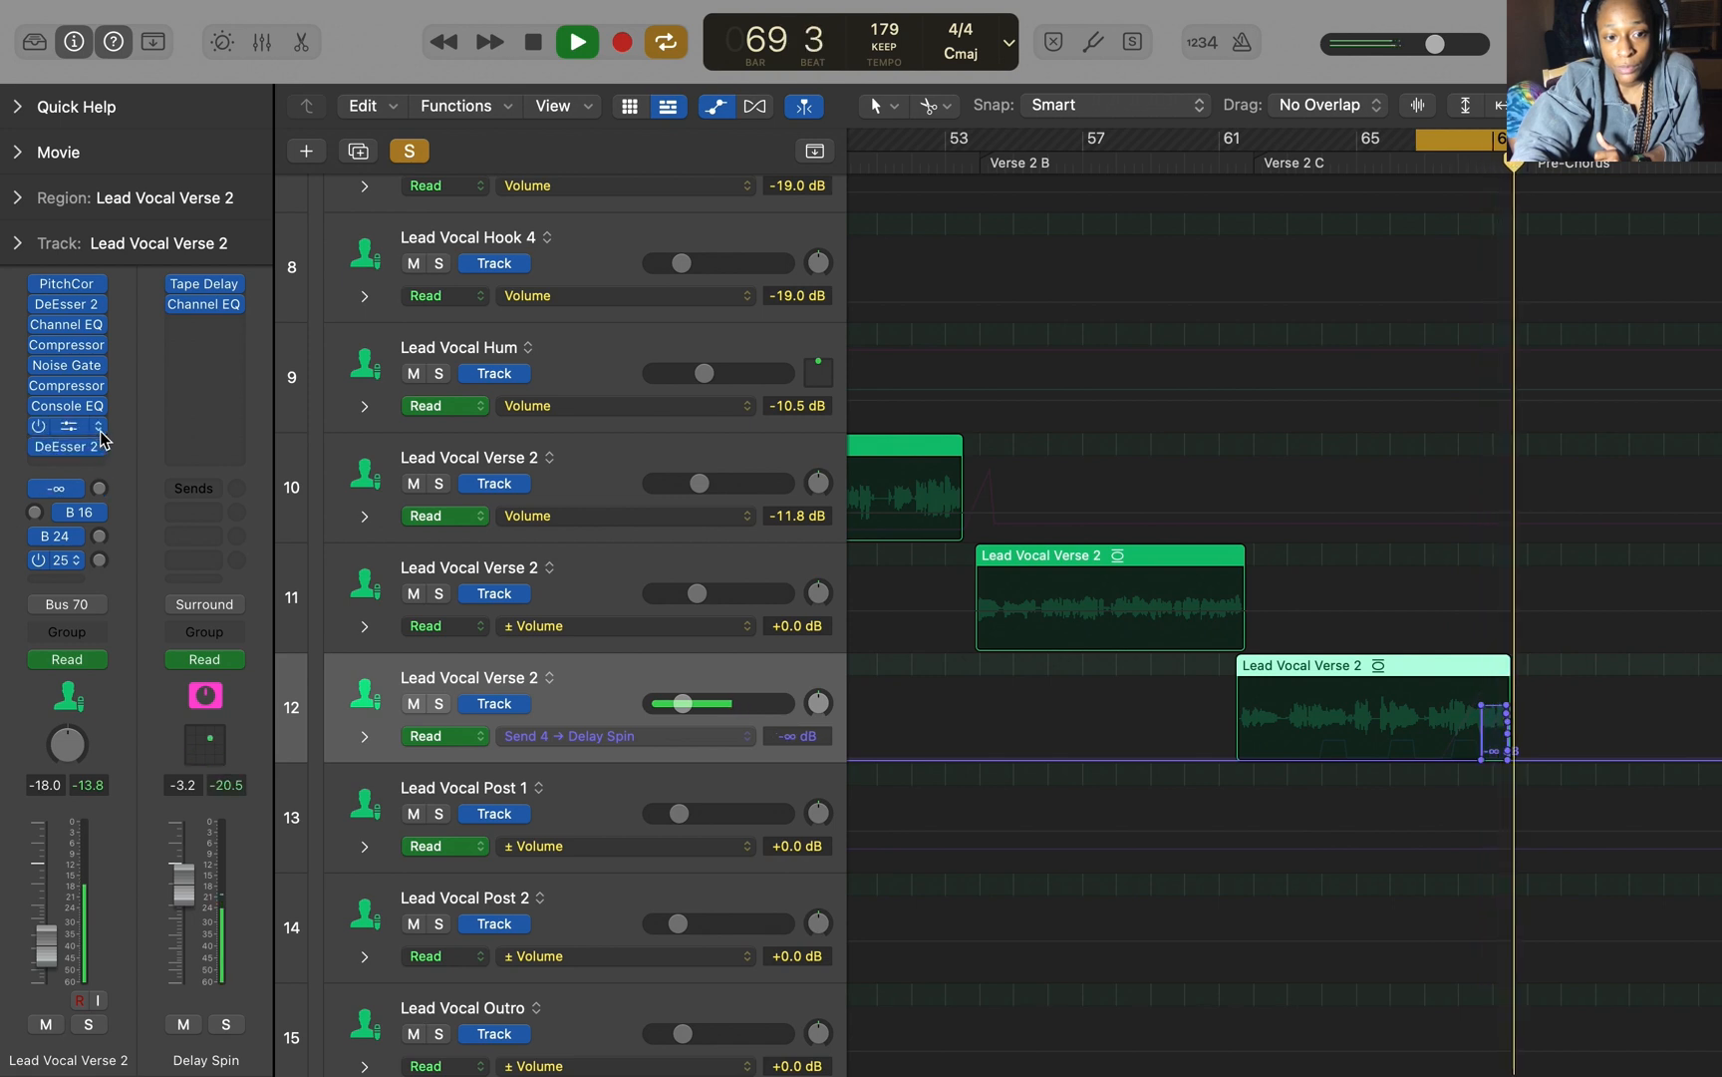
key("space")
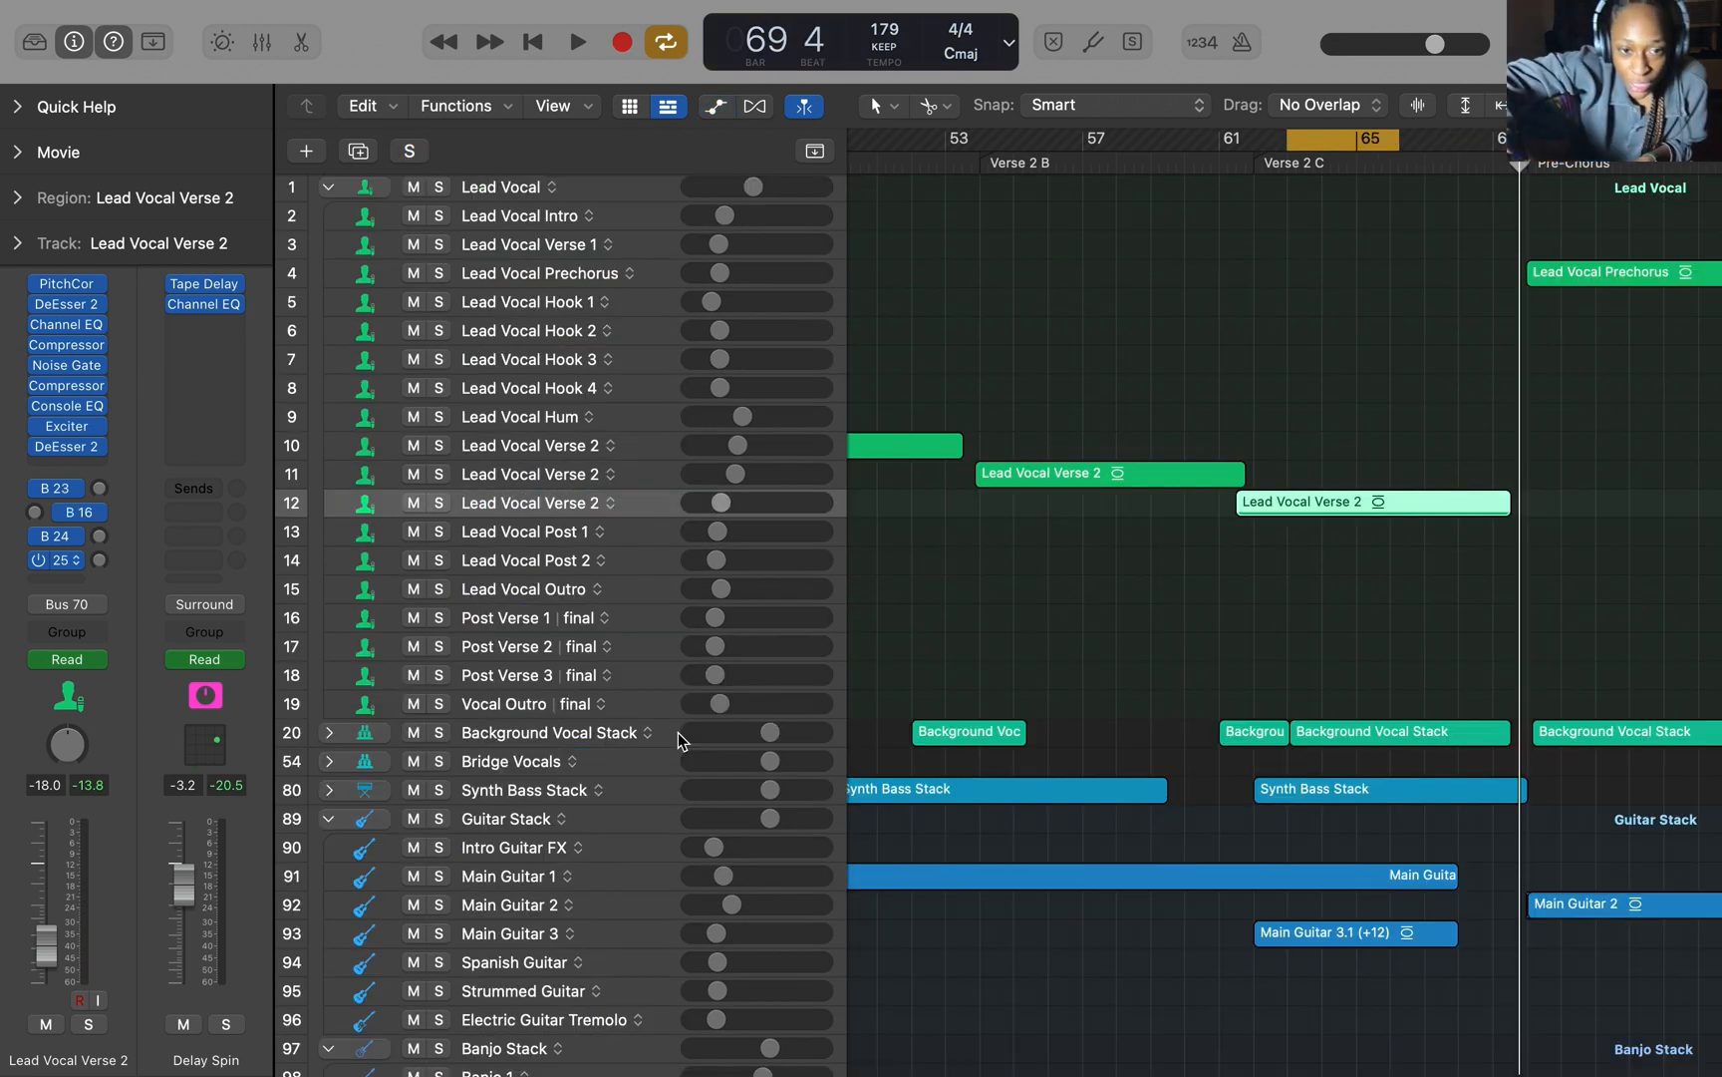
Step: Expand the Background Vocal Stack and open the Surround Panner of Harmony Vocal End 2
left_click(660, 734)
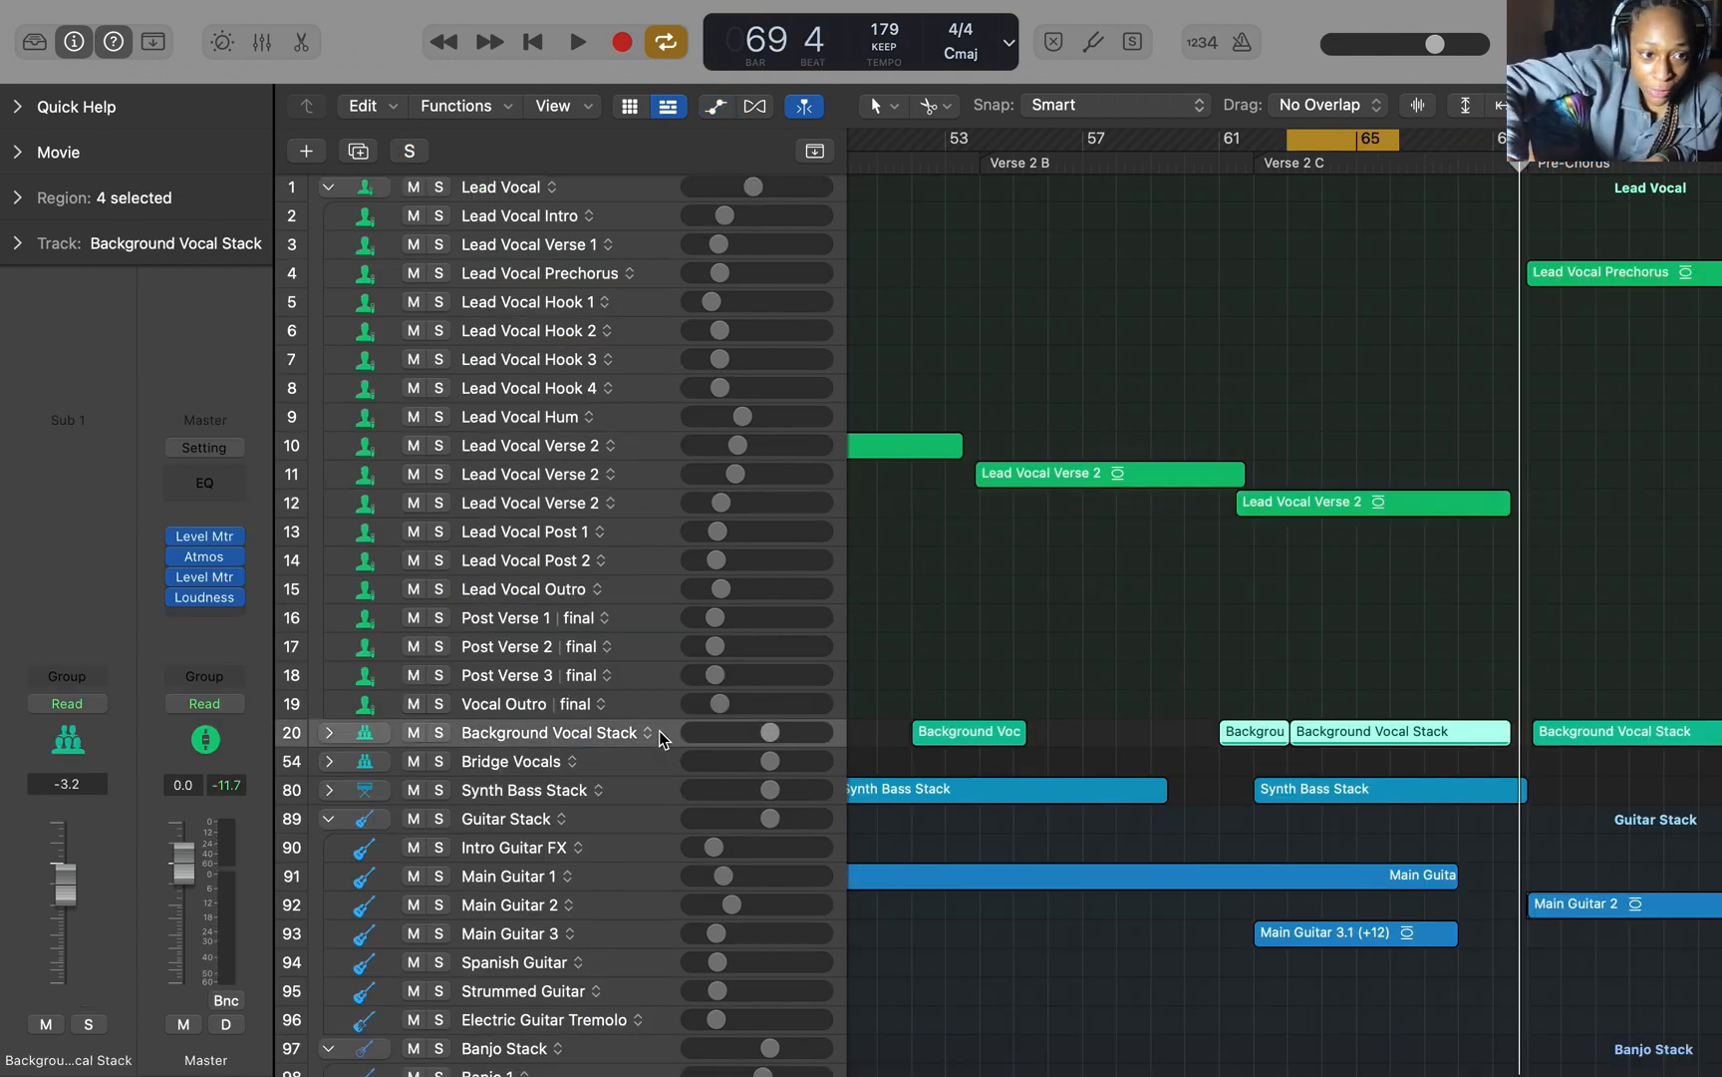
left_click(329, 732)
scroll(1115, 819, "down", 15)
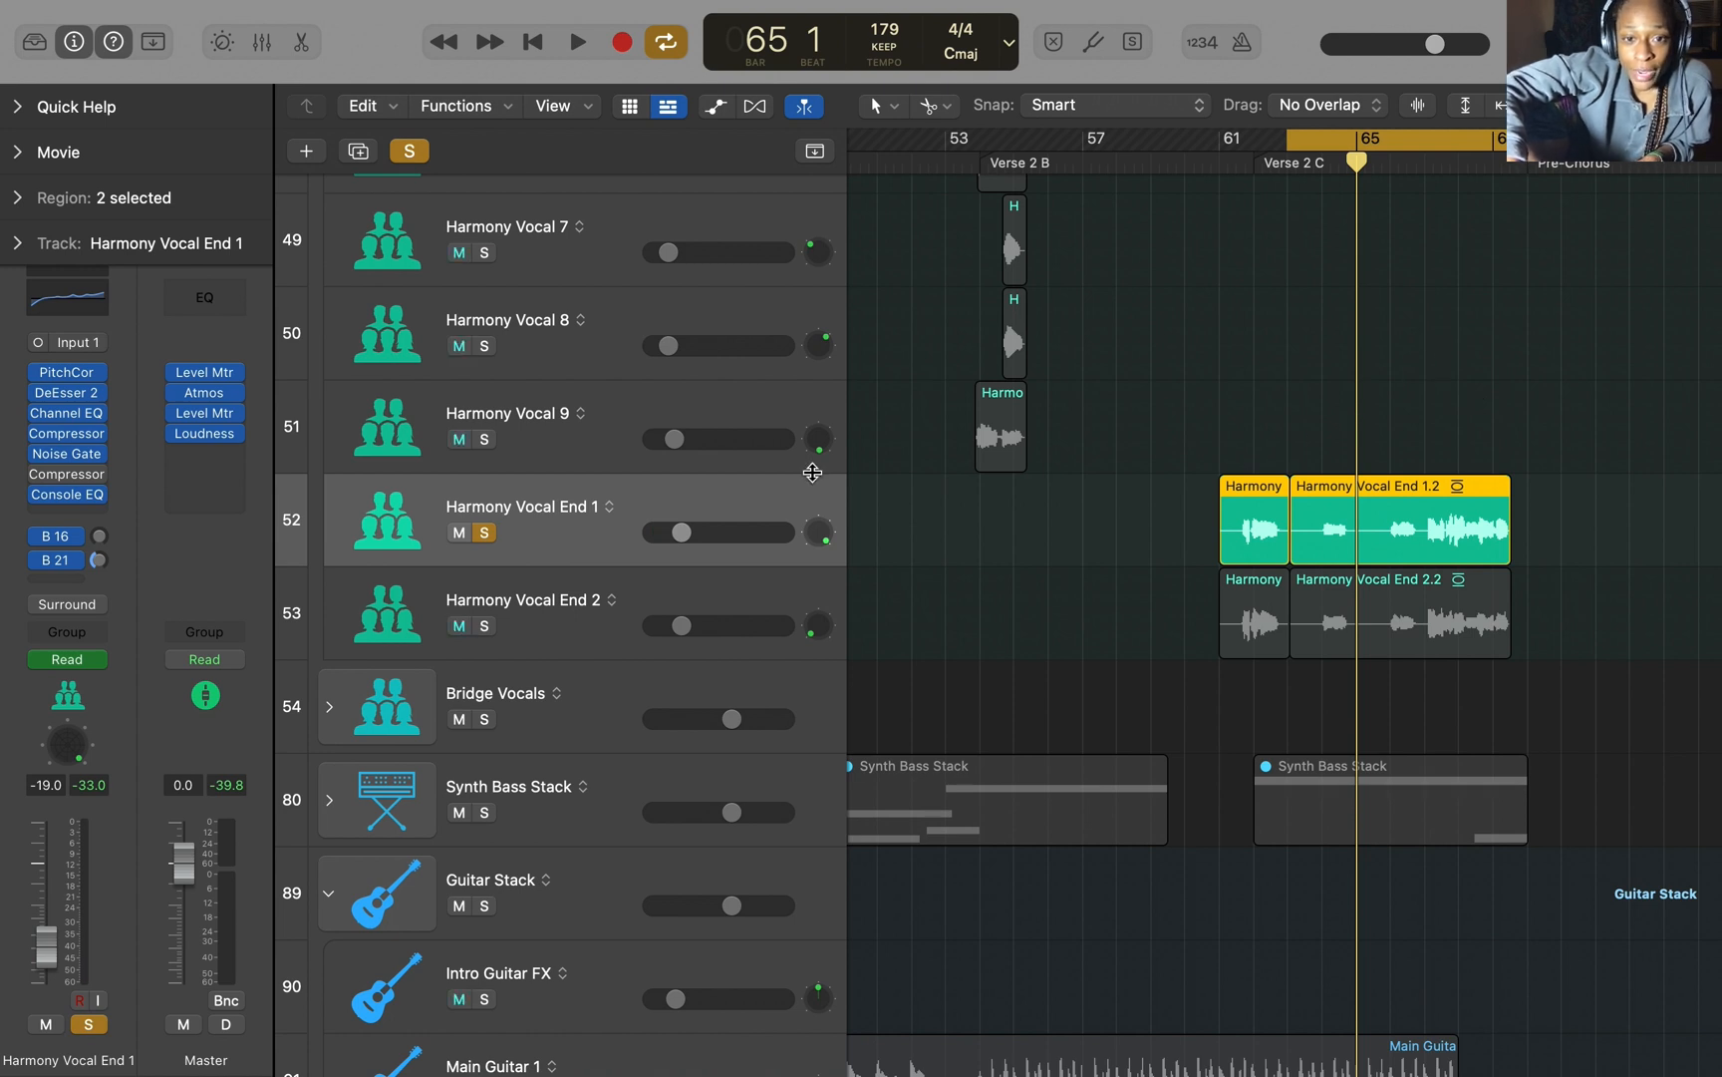
left_click(783, 598)
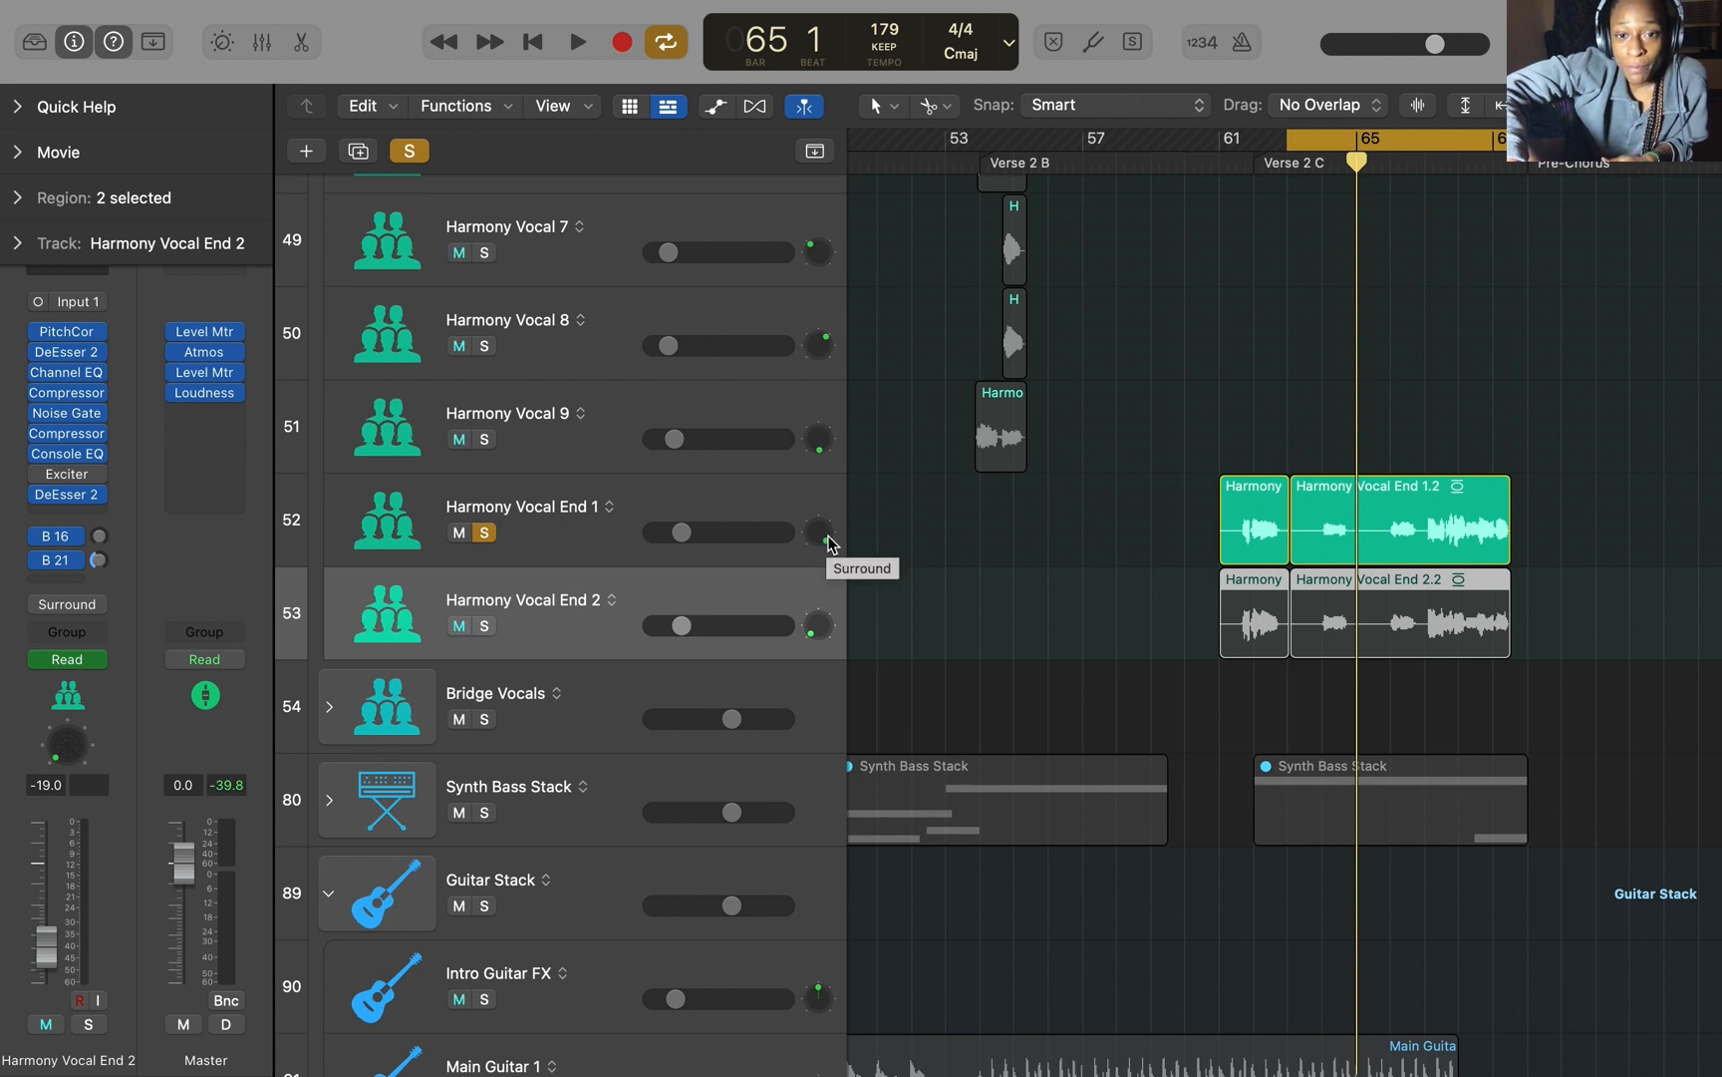
double_click(819, 631)
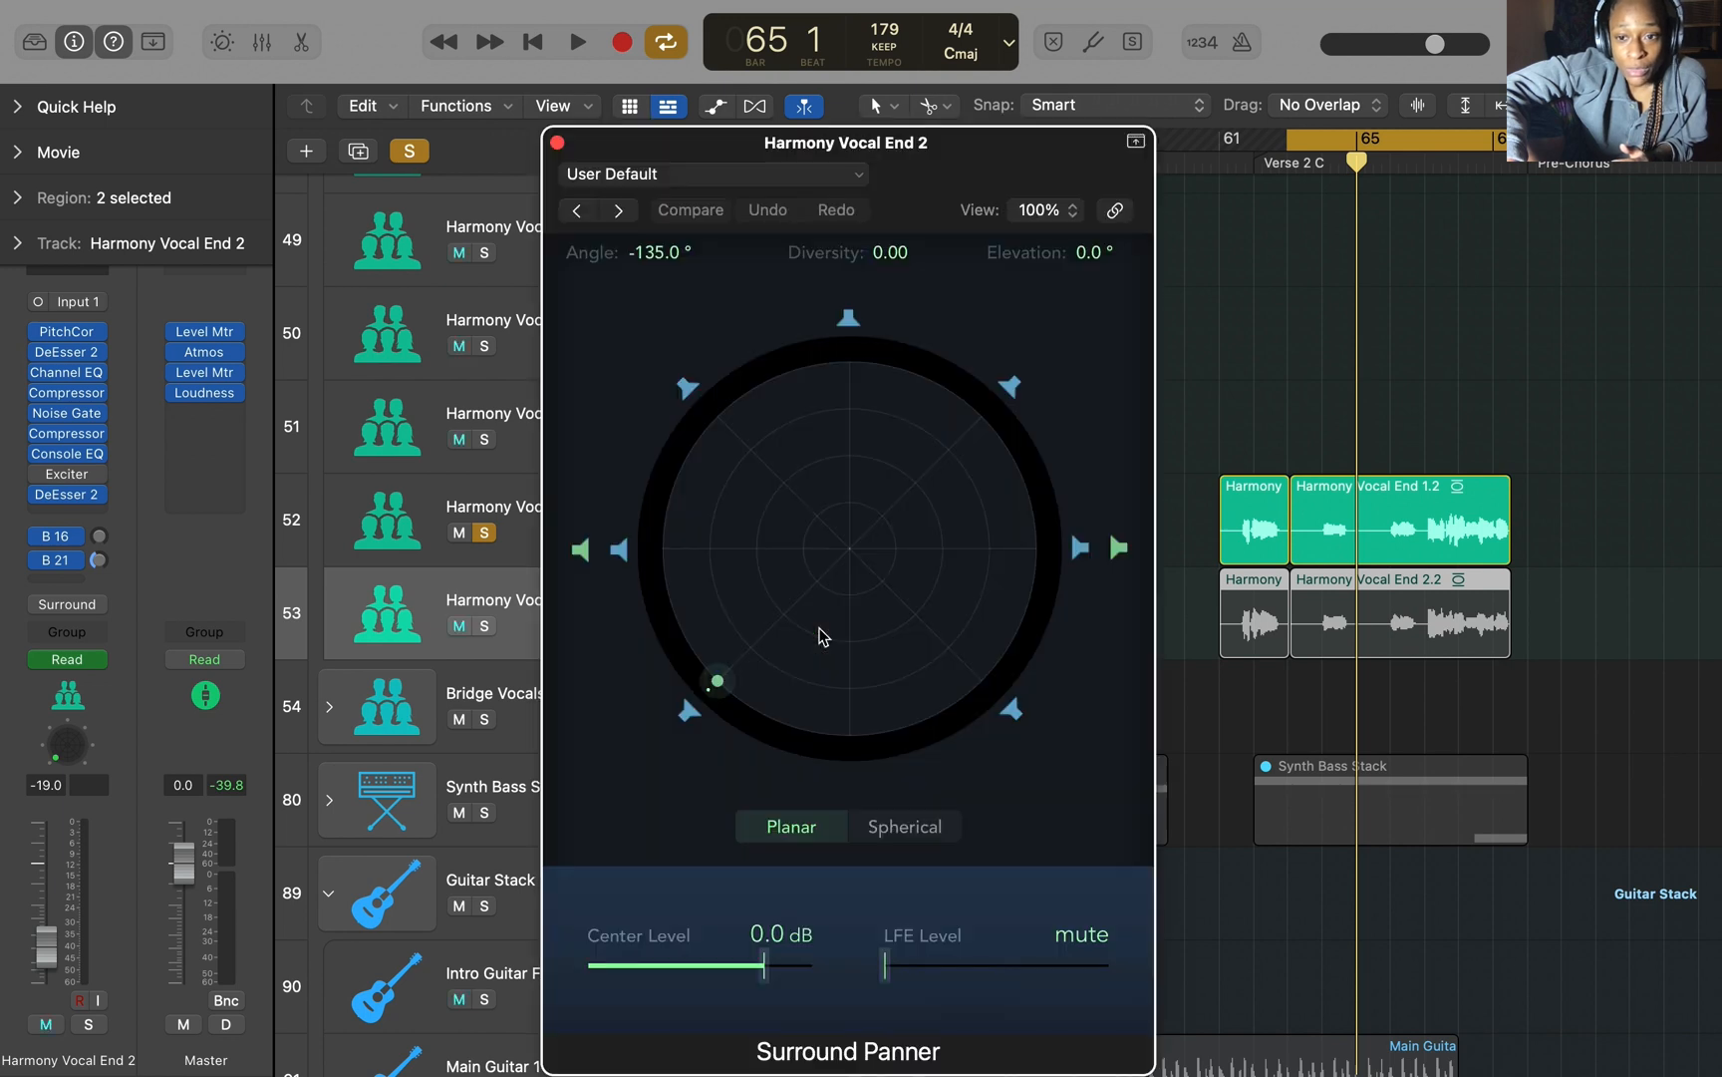
Step: Solo Harmony Vocal End 2 alongside Harmony Vocal End 1, play both, and inspect End 2's Pitch Correction
left_click(484, 625)
key("space")
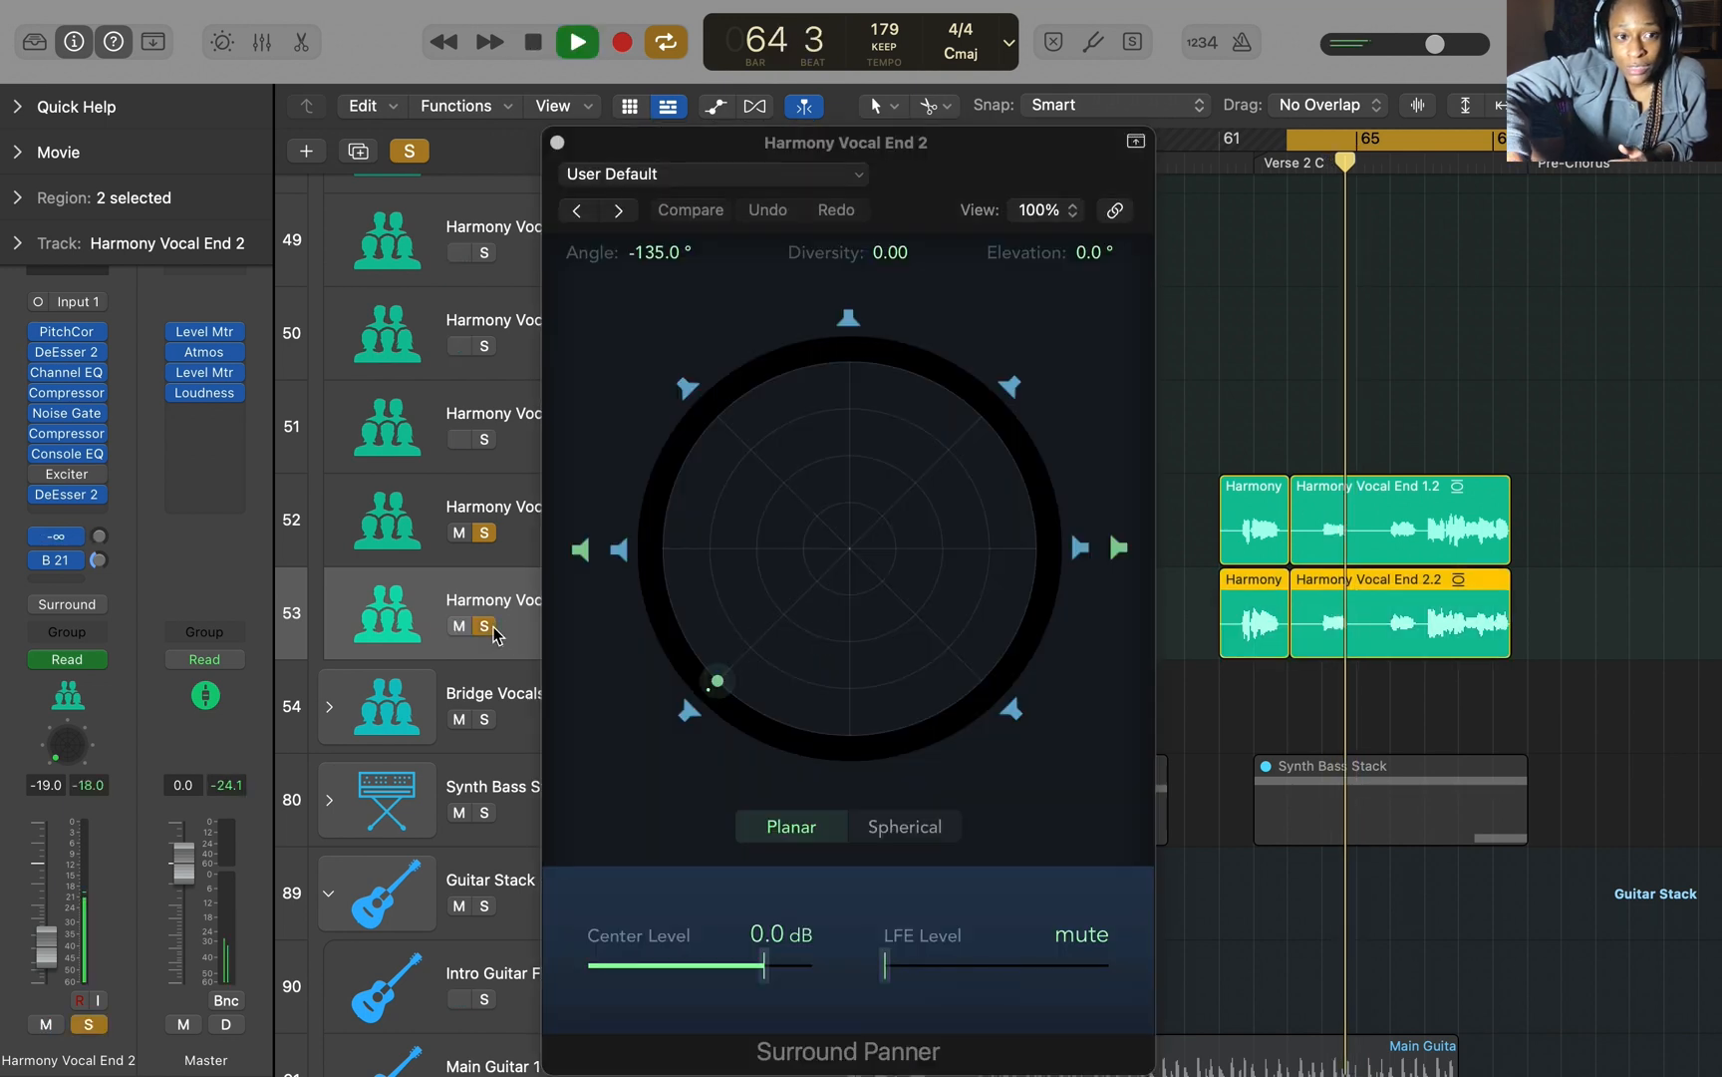
left_click(67, 331)
key("space")
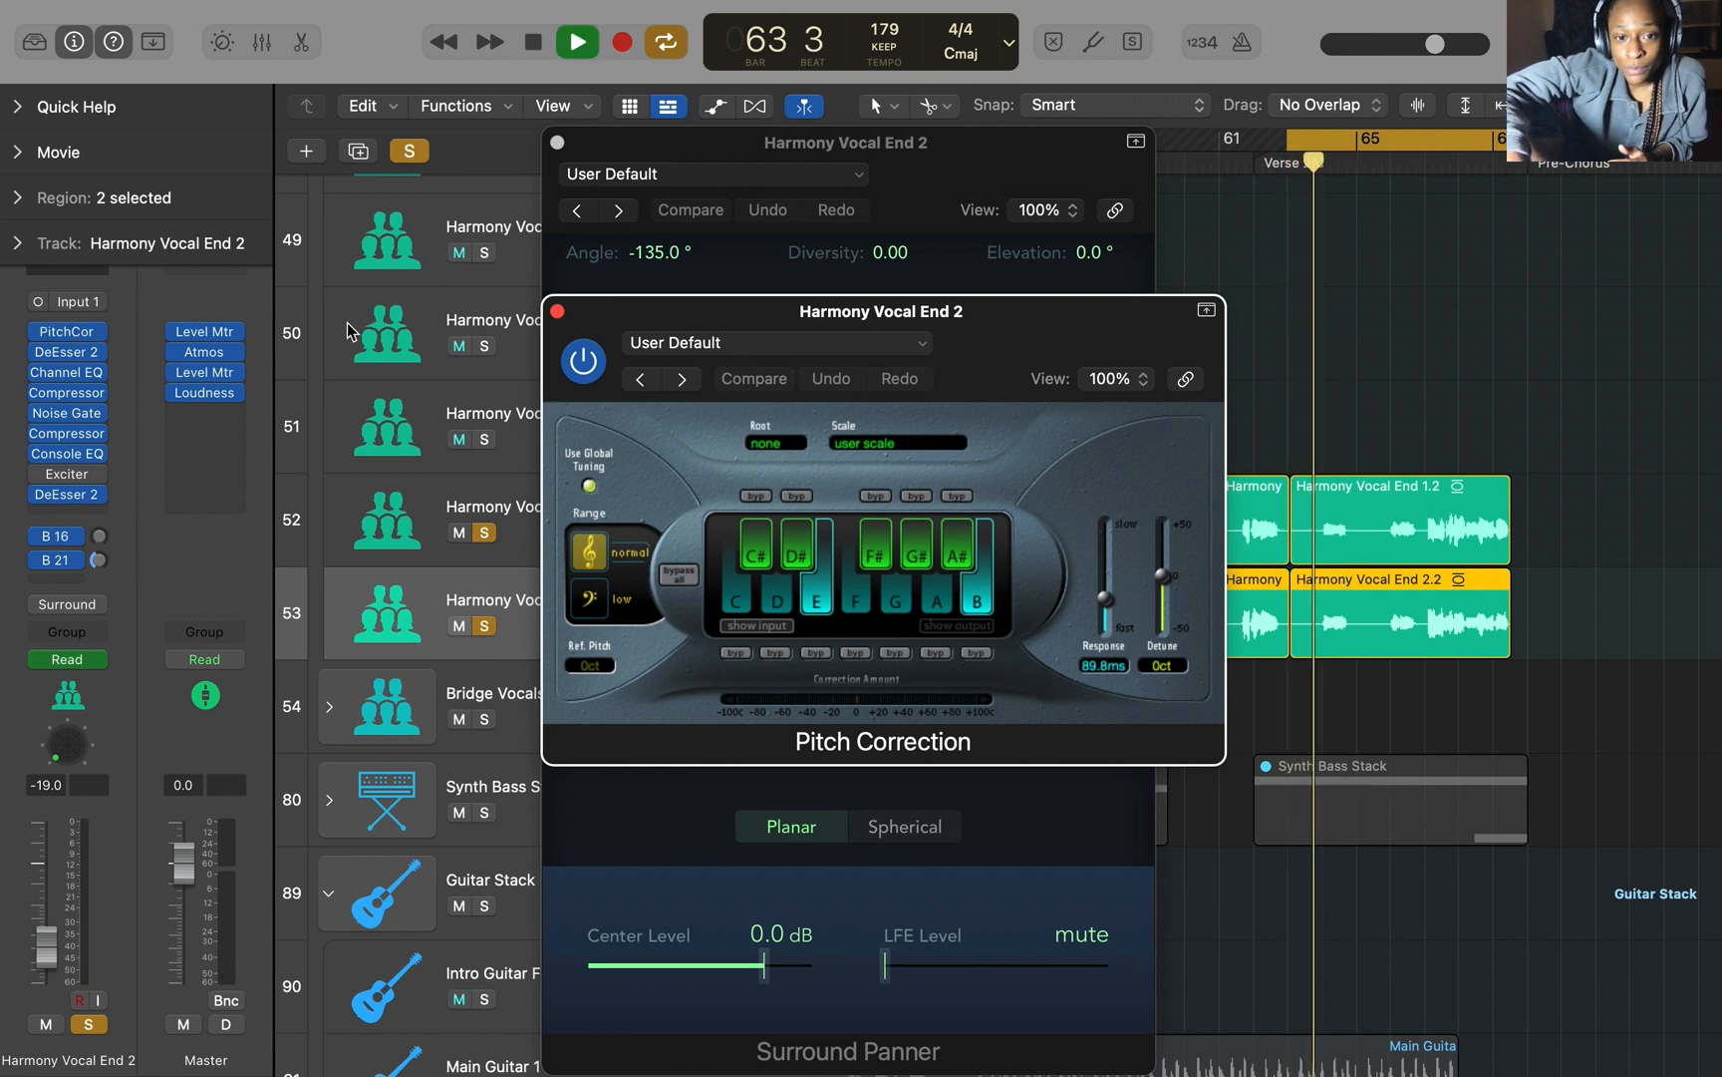
key("space")
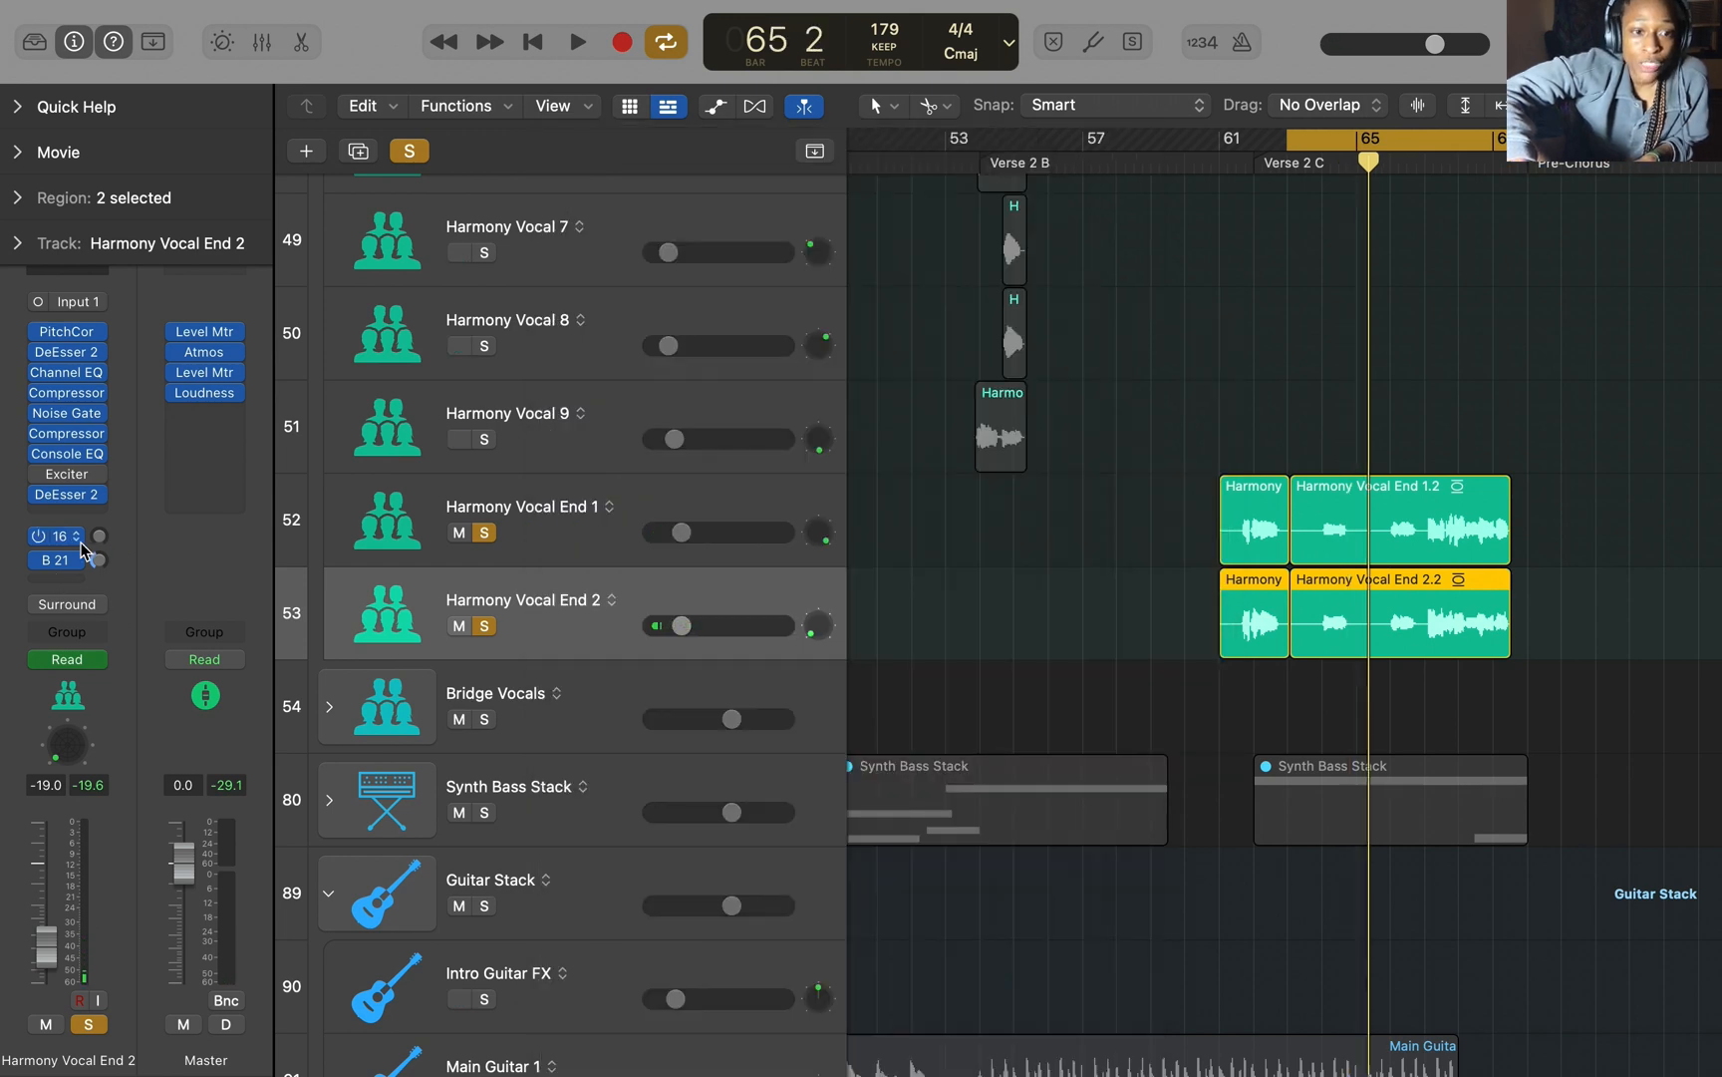
Step: Inspect Harmony Vocal End 2's Bus 16 Doubler send and display its Send 1 → Doubler automation
left_click(63, 541)
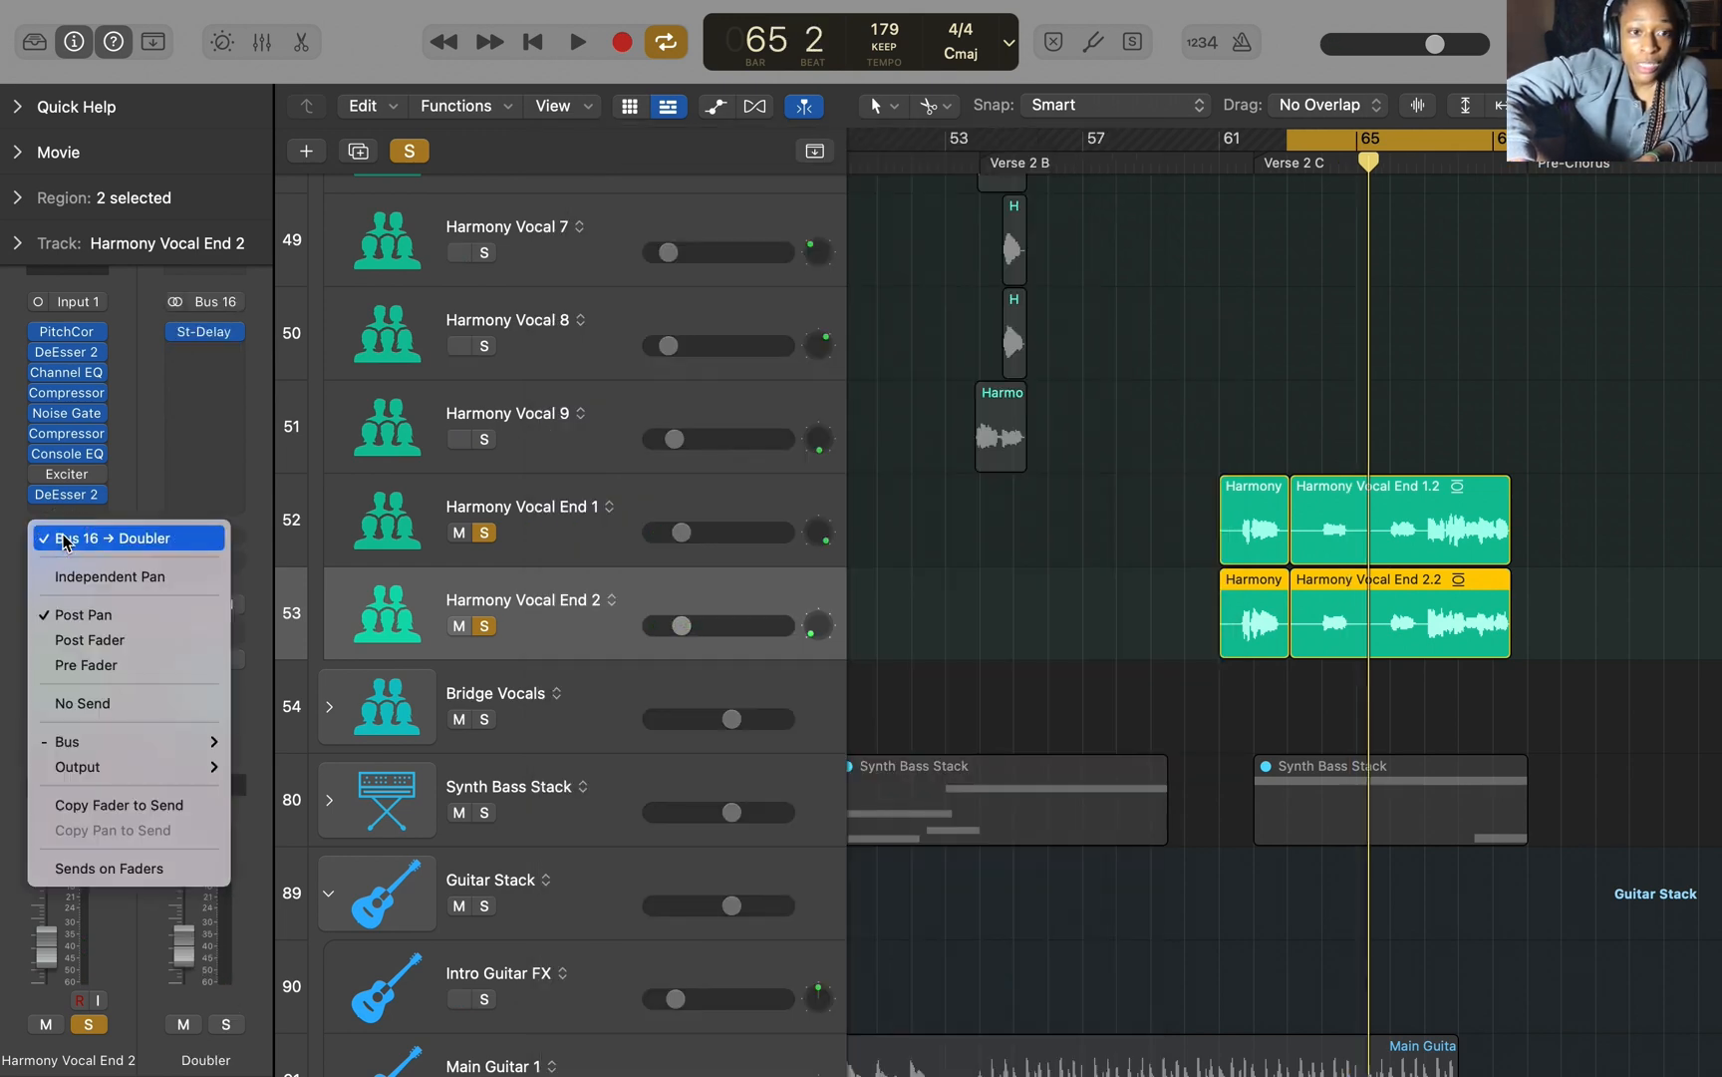
left_click(157, 430)
key("a")
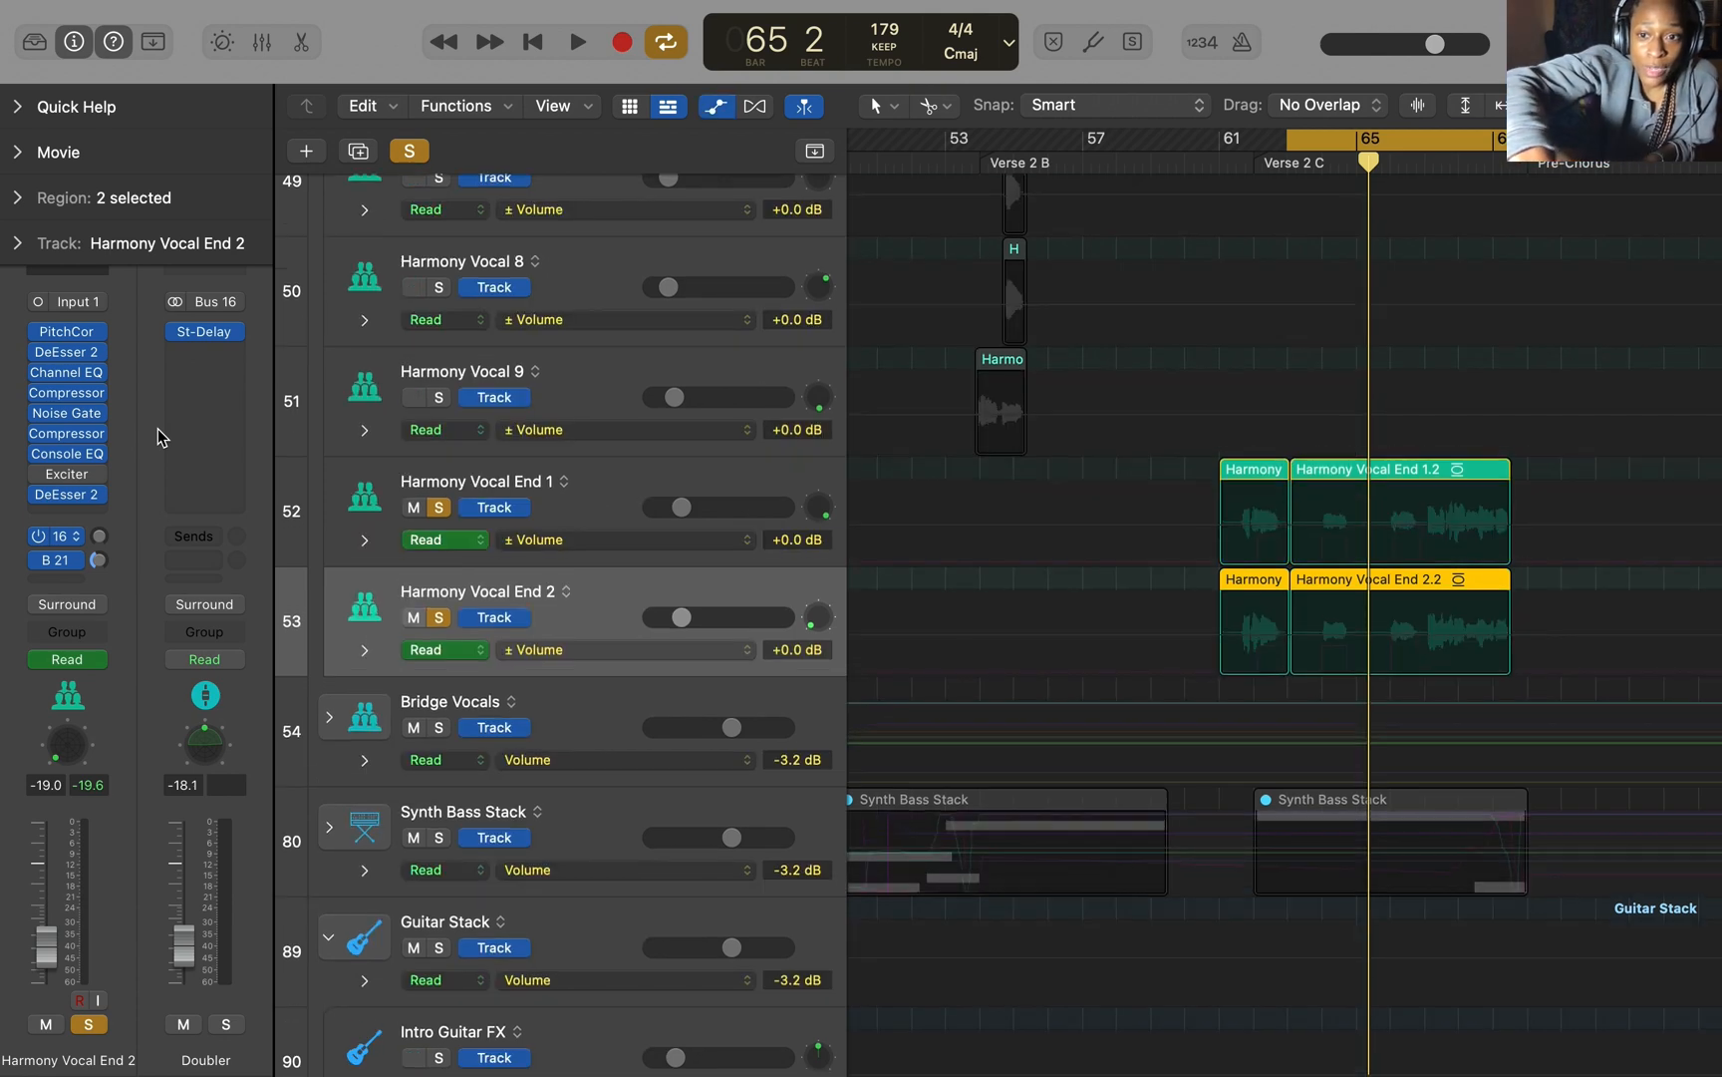
left_click(713, 656)
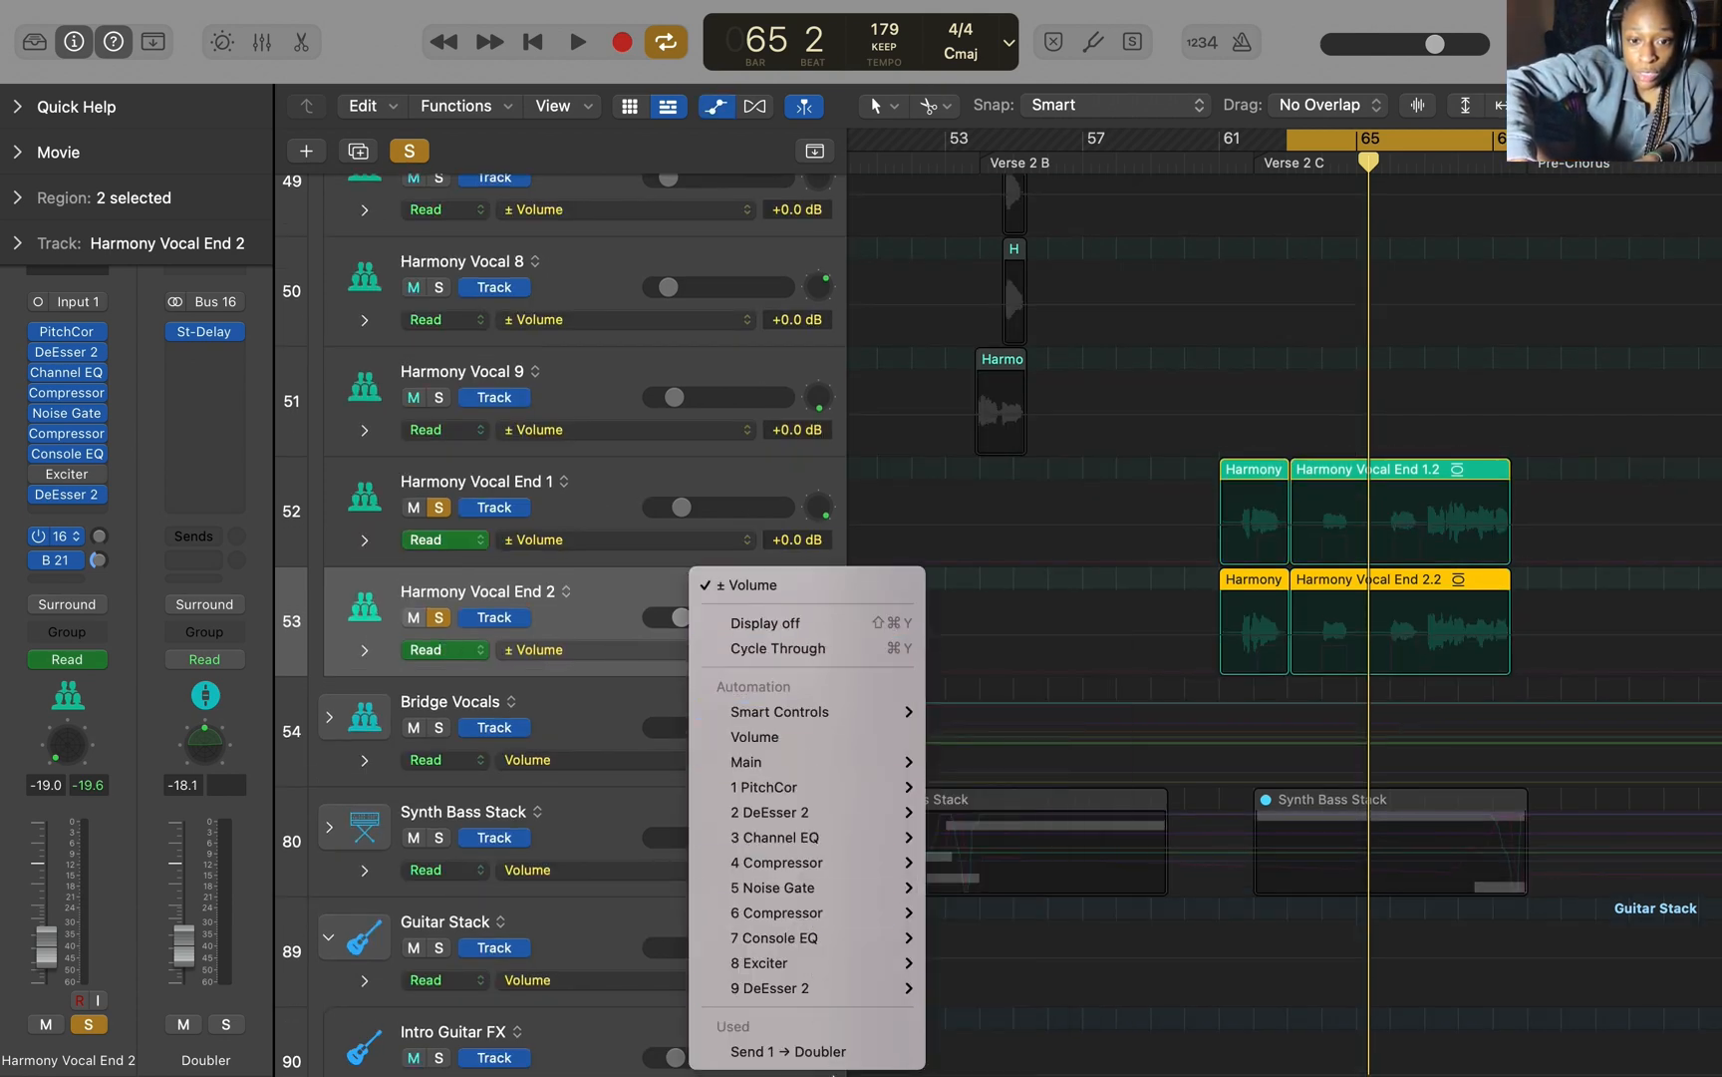
left_click(788, 1051)
Step: Play the harmonies and display the Send 1 → Doubler automation on Harmony Vocal End 1 too
key("space")
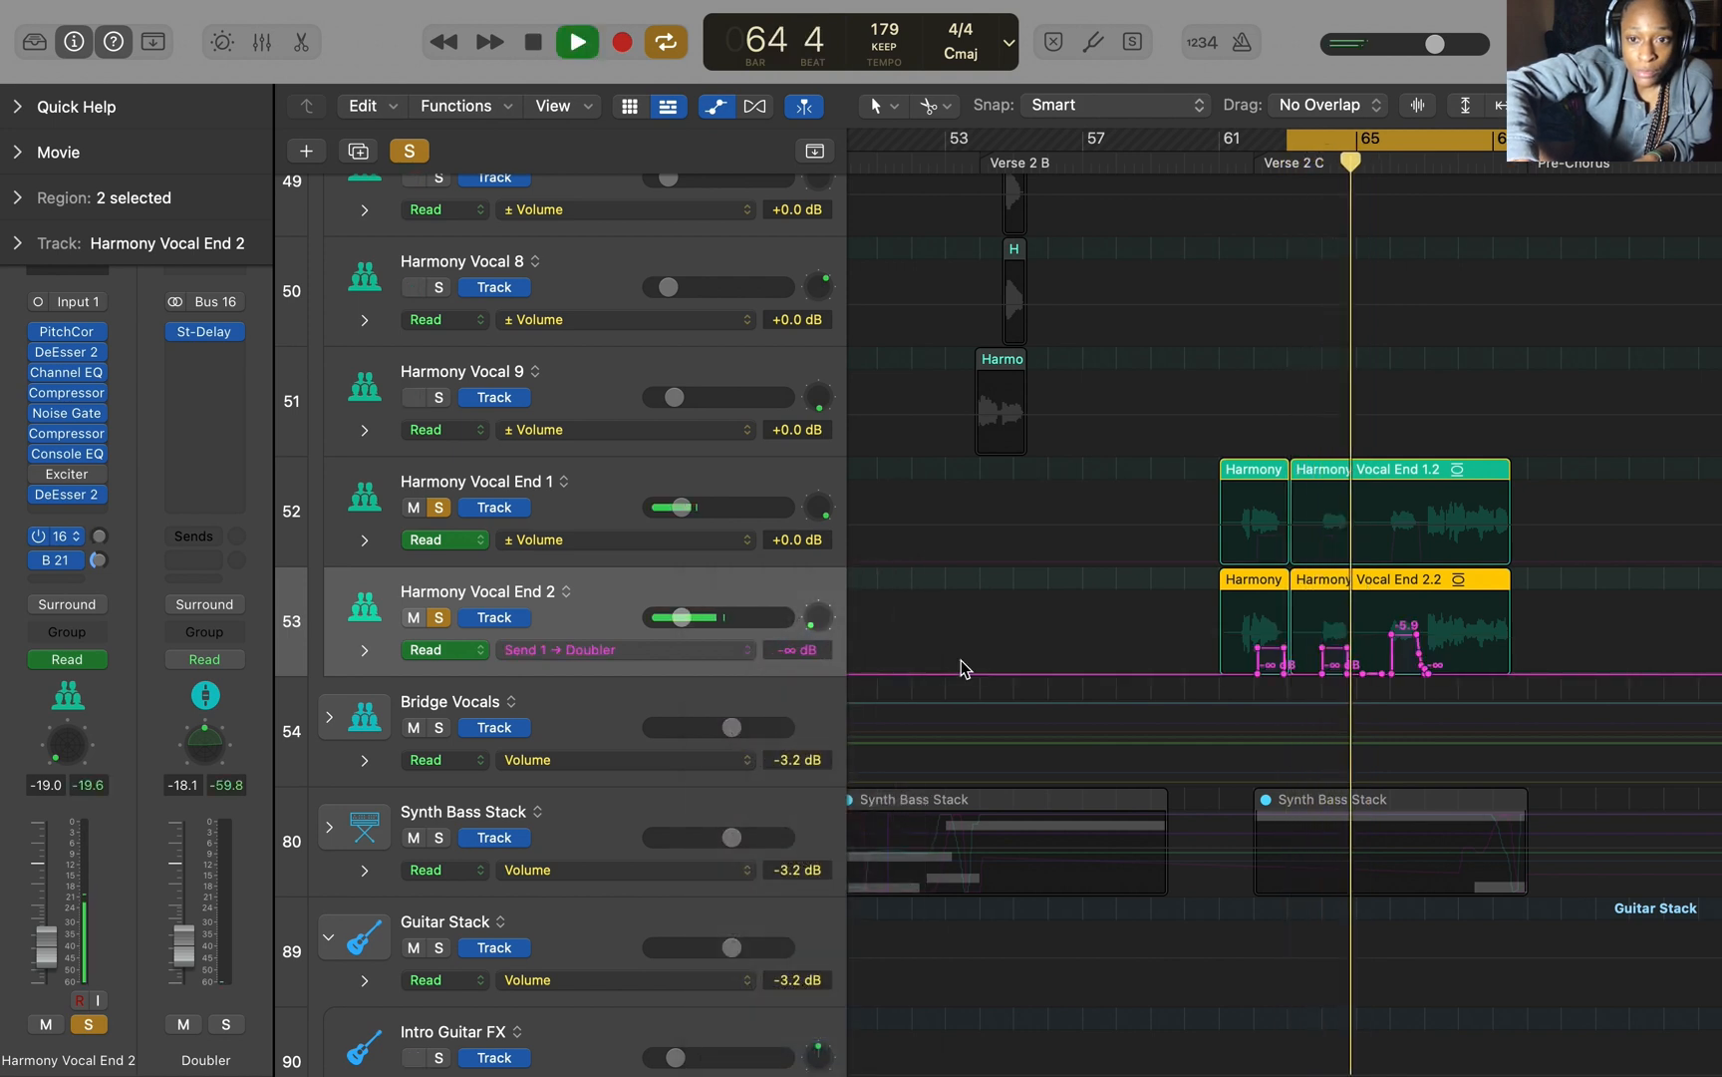
left_click(749, 542)
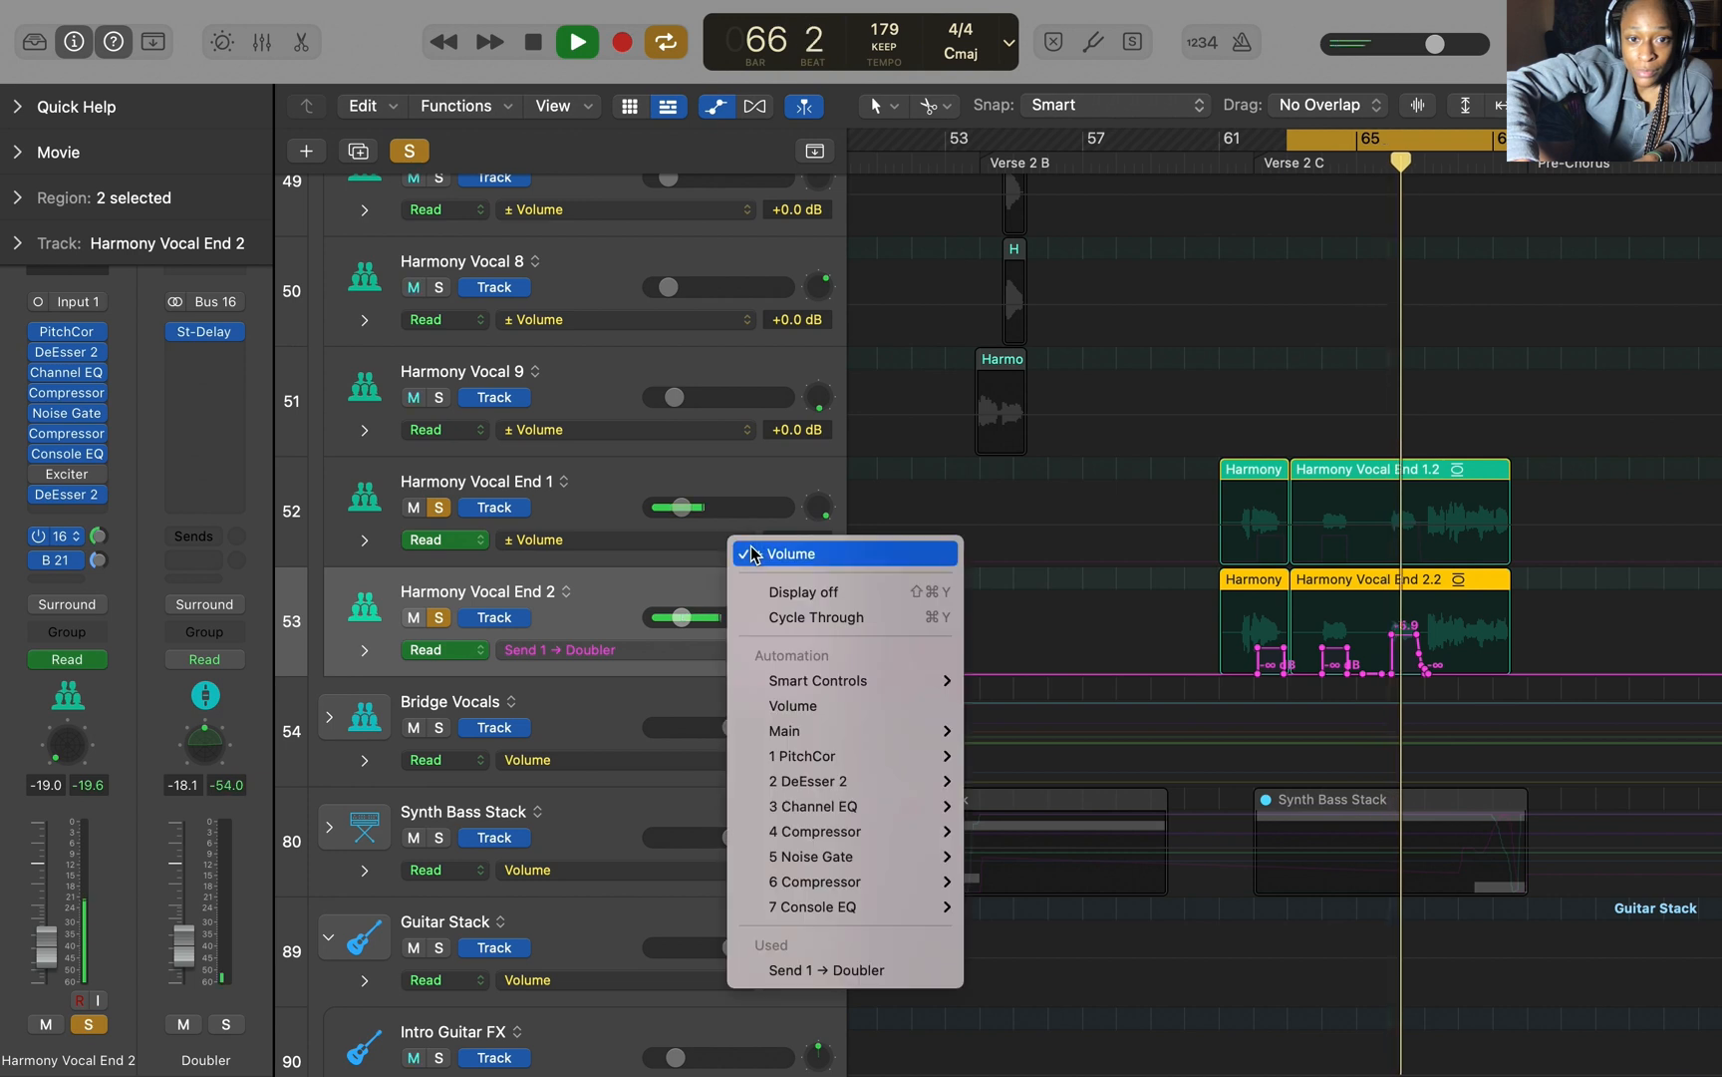
left_click(884, 969)
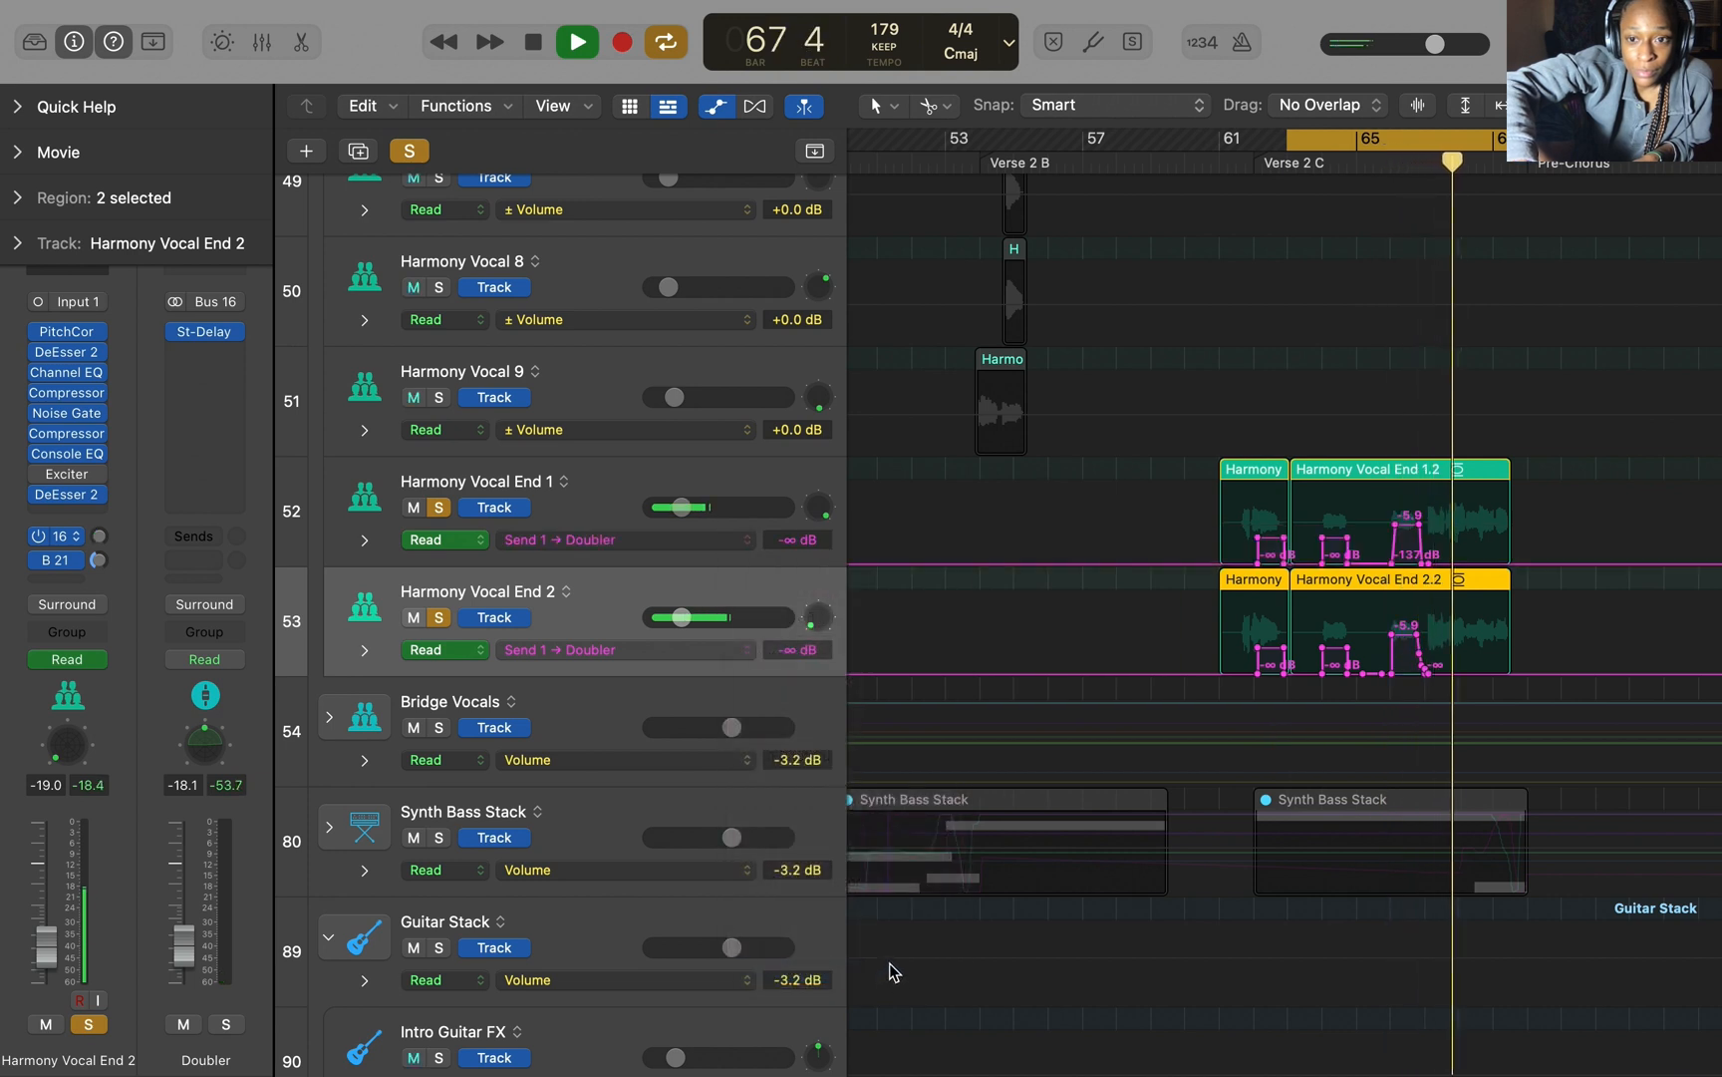
key("space")
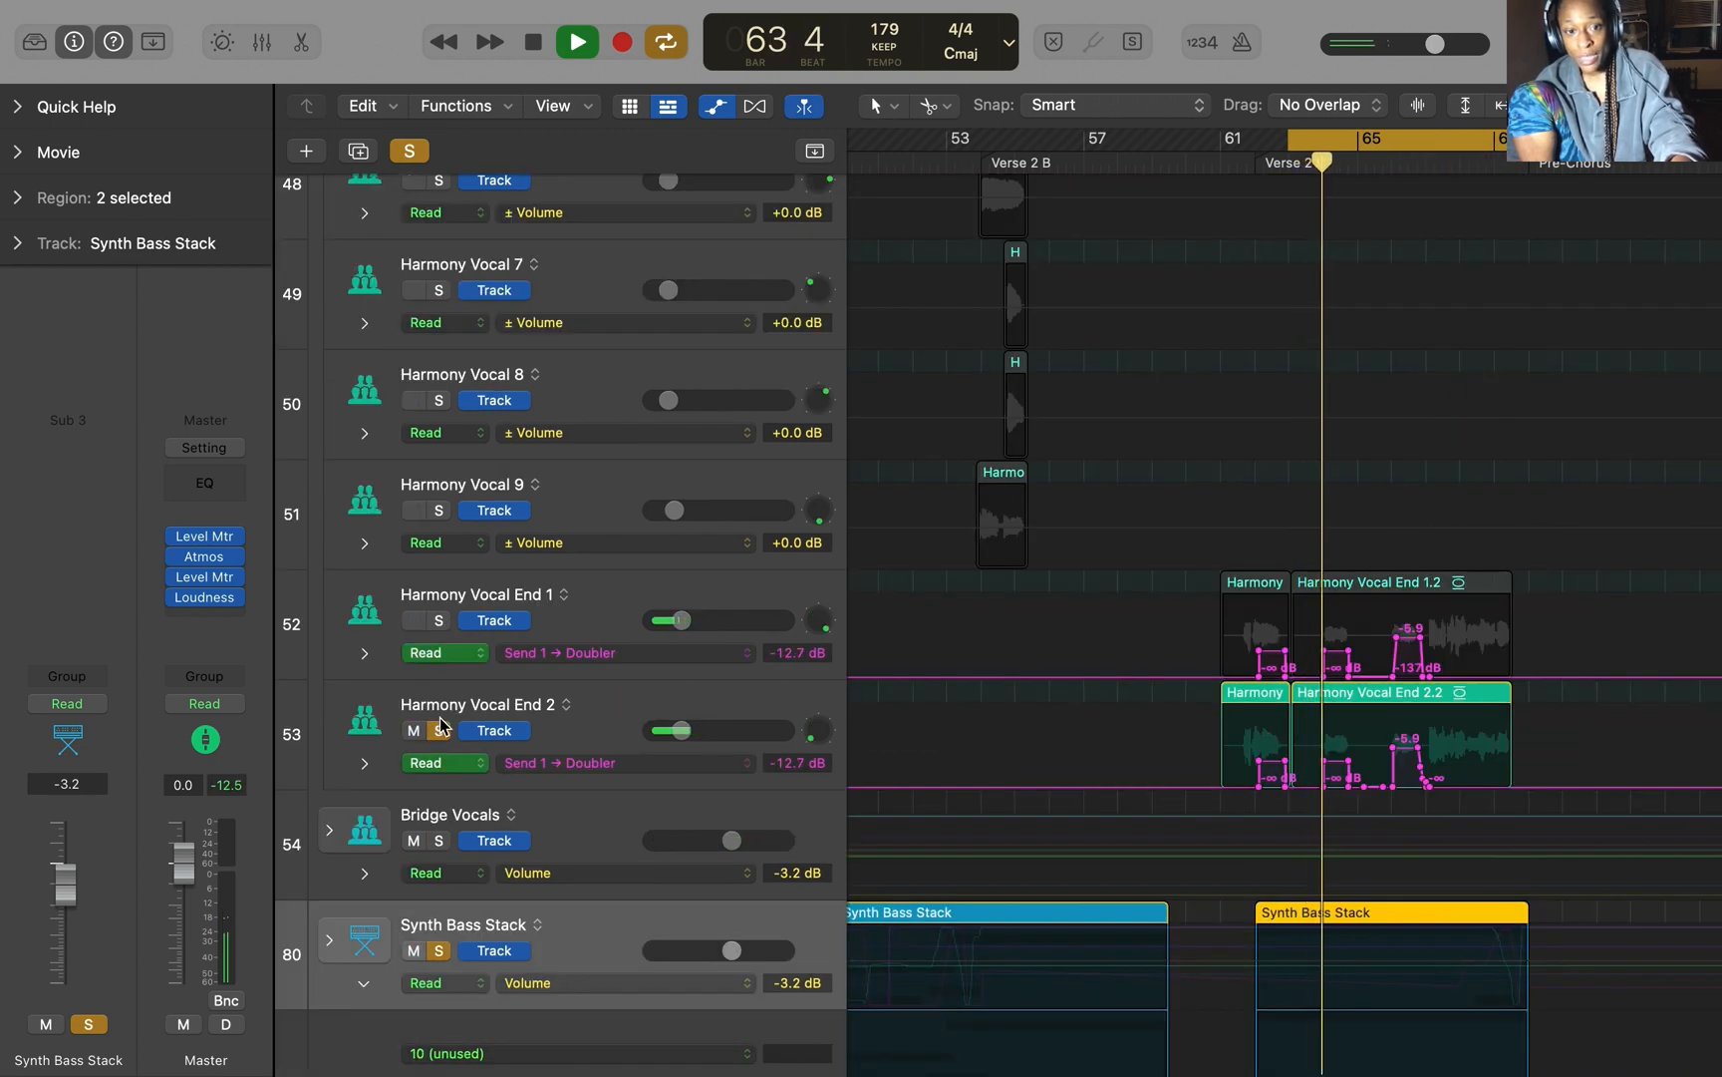
Step: Unsolo Harmony Vocal End 2 and play the Spin Bass FX 1 region near bar 69 in the Synth Bass Stack
left_click(439, 730)
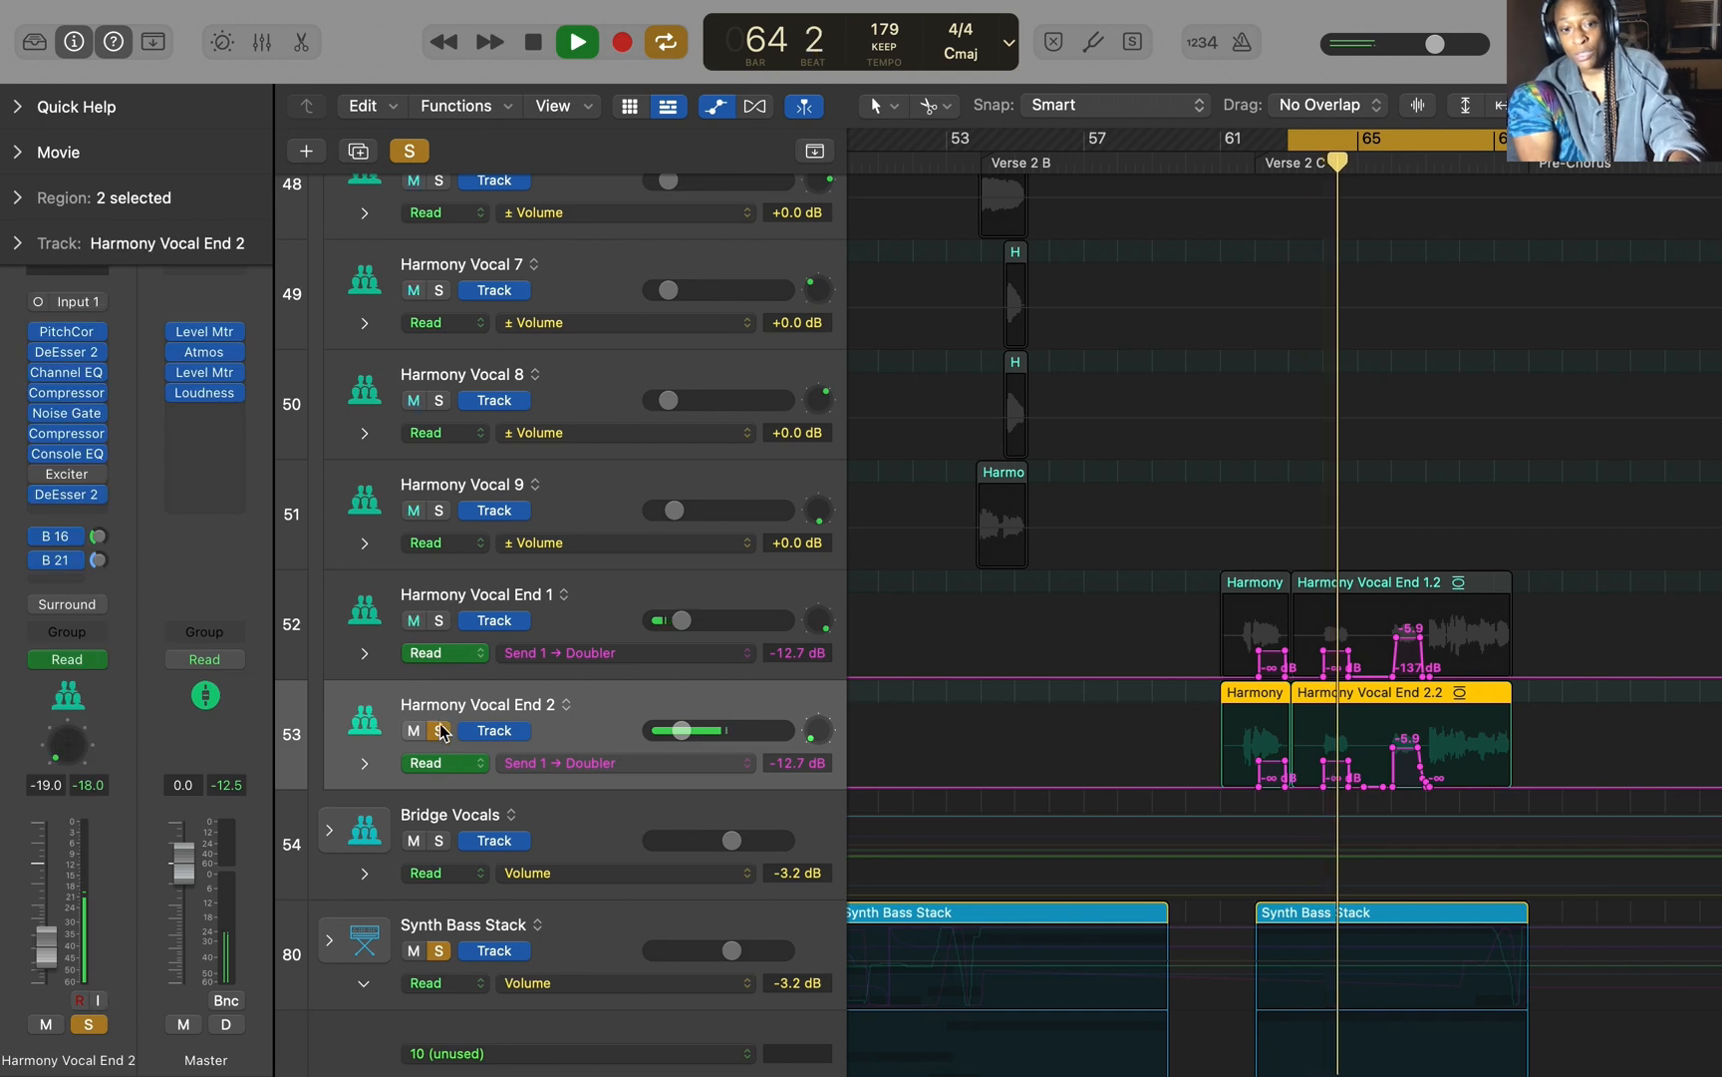
key("space")
scroll(648, 717, "down", 6)
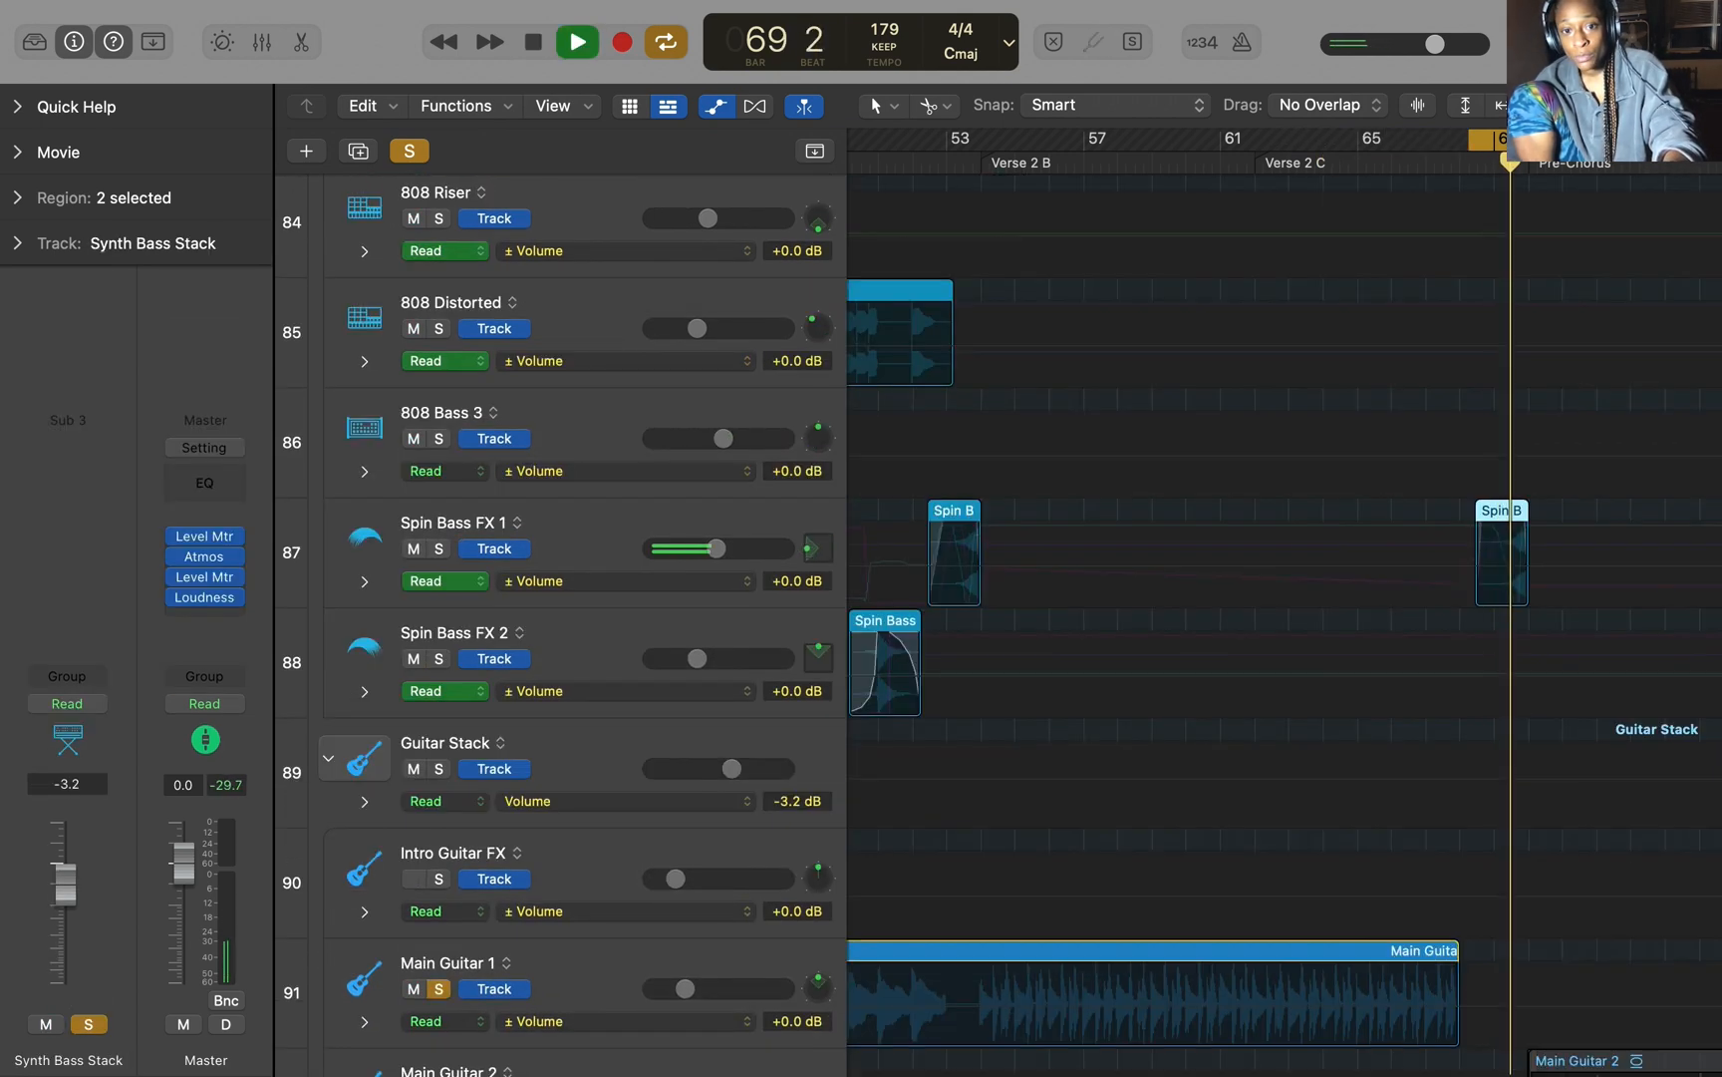
key("space")
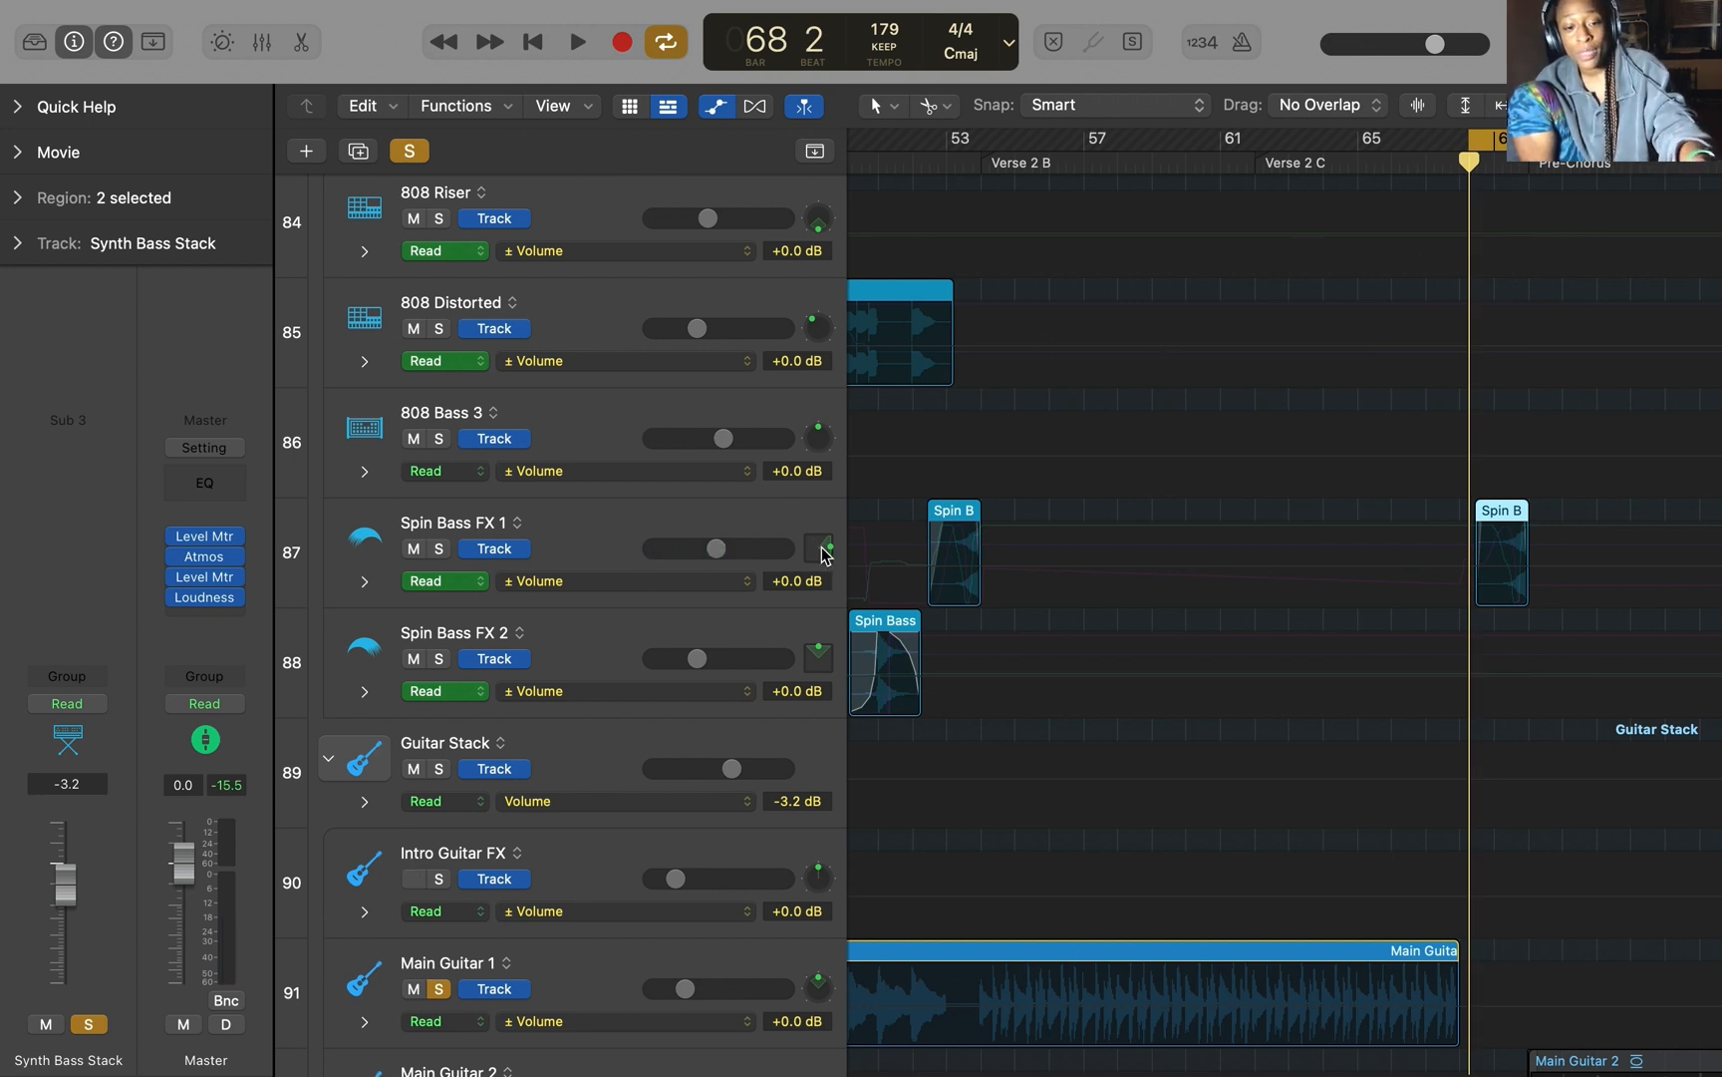
Step: Replay the looped Spin Bass FX 1 region and select its track to follow the panner movement
key("space")
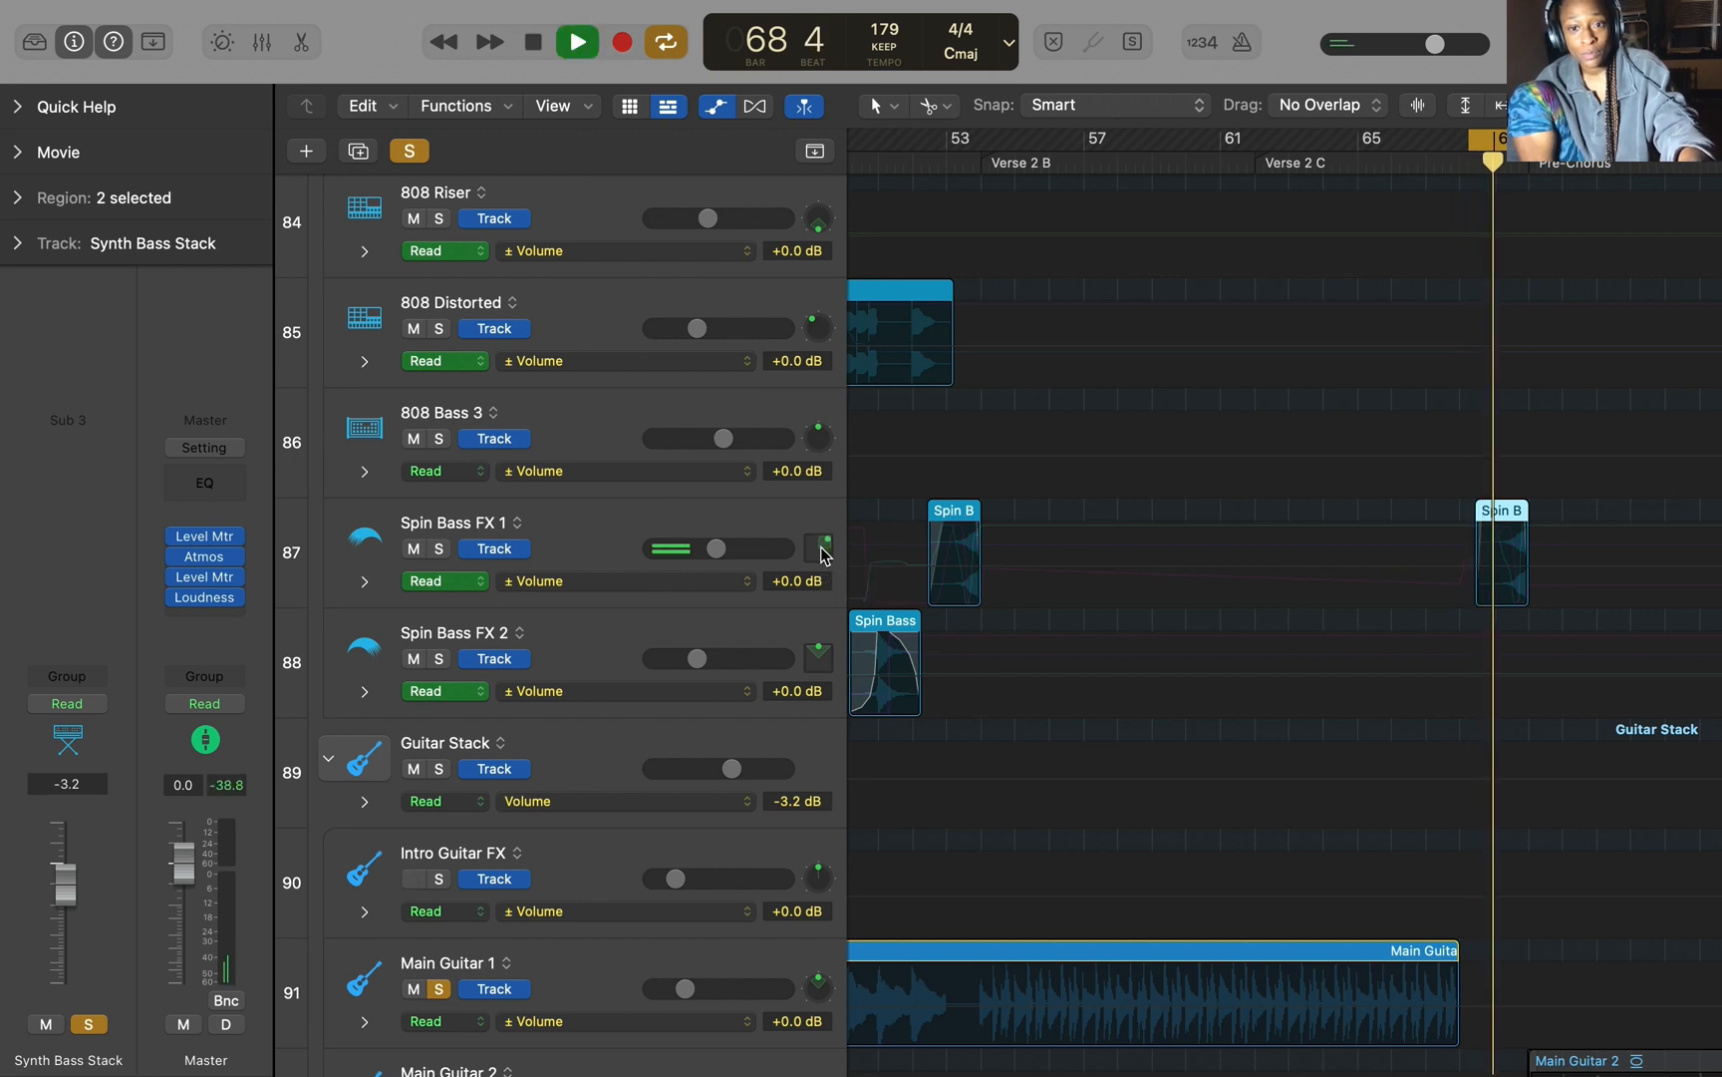
left_click(622, 539)
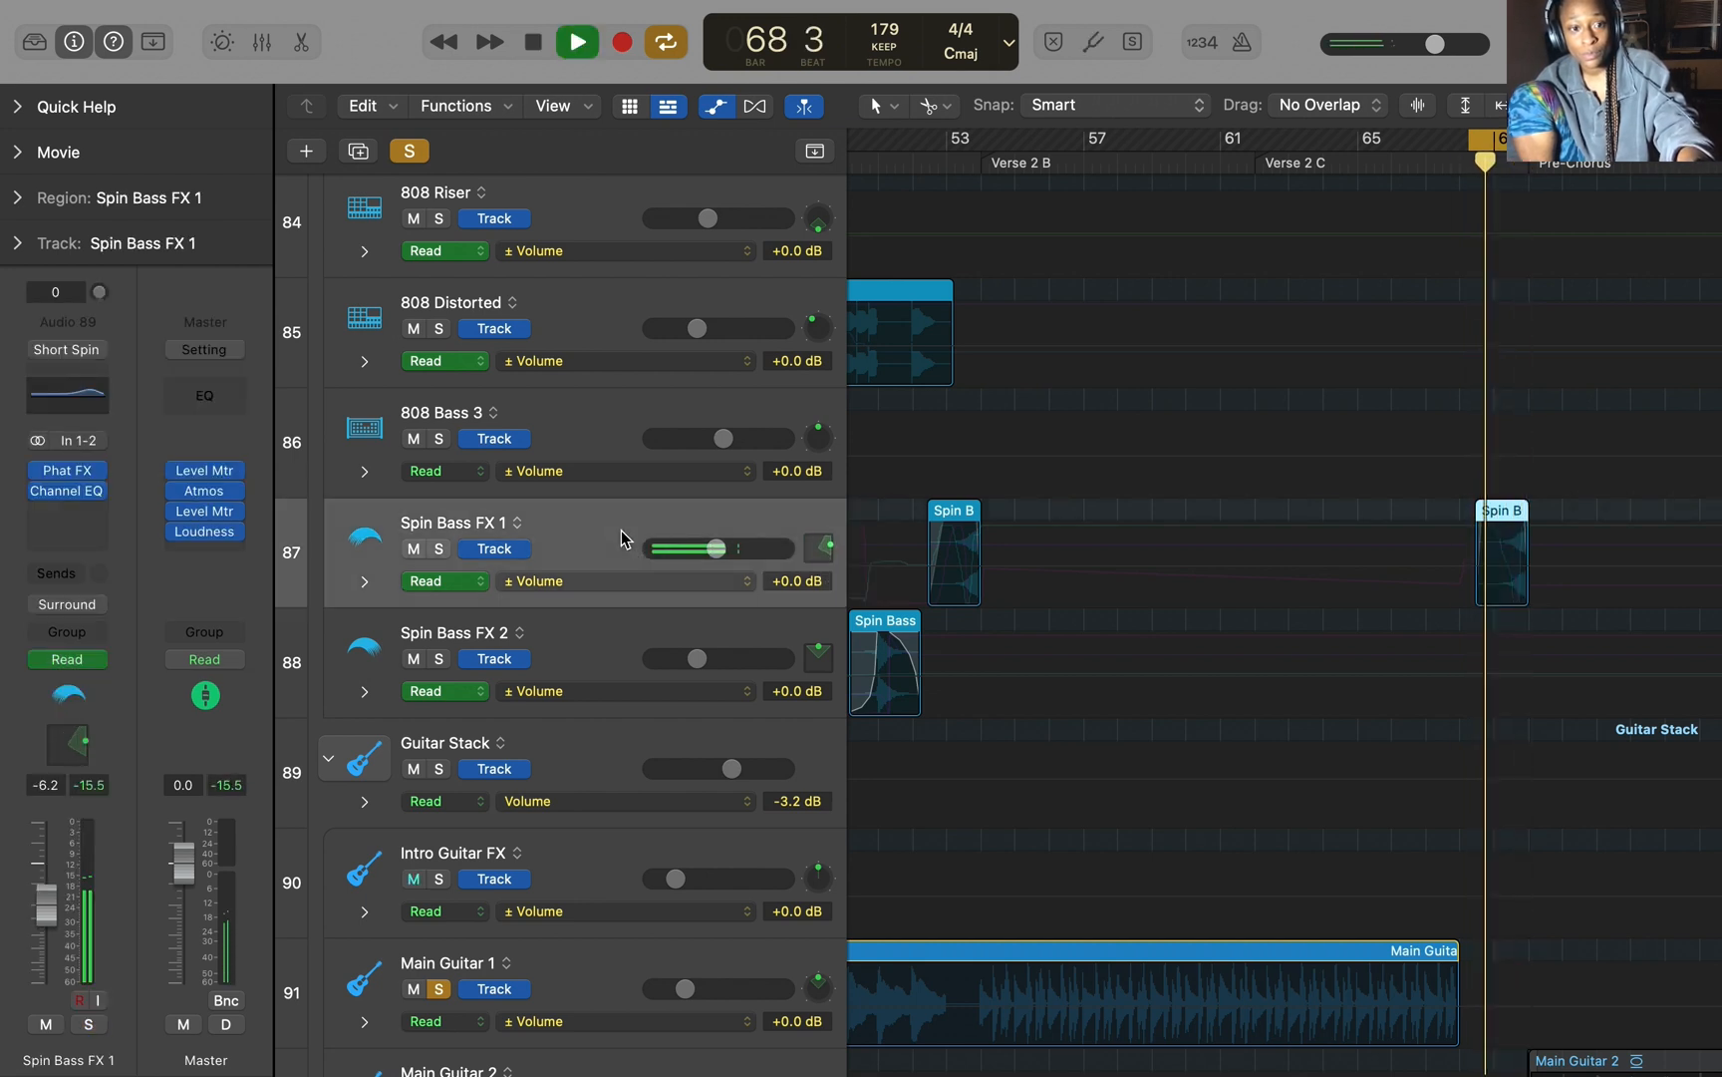
key("space")
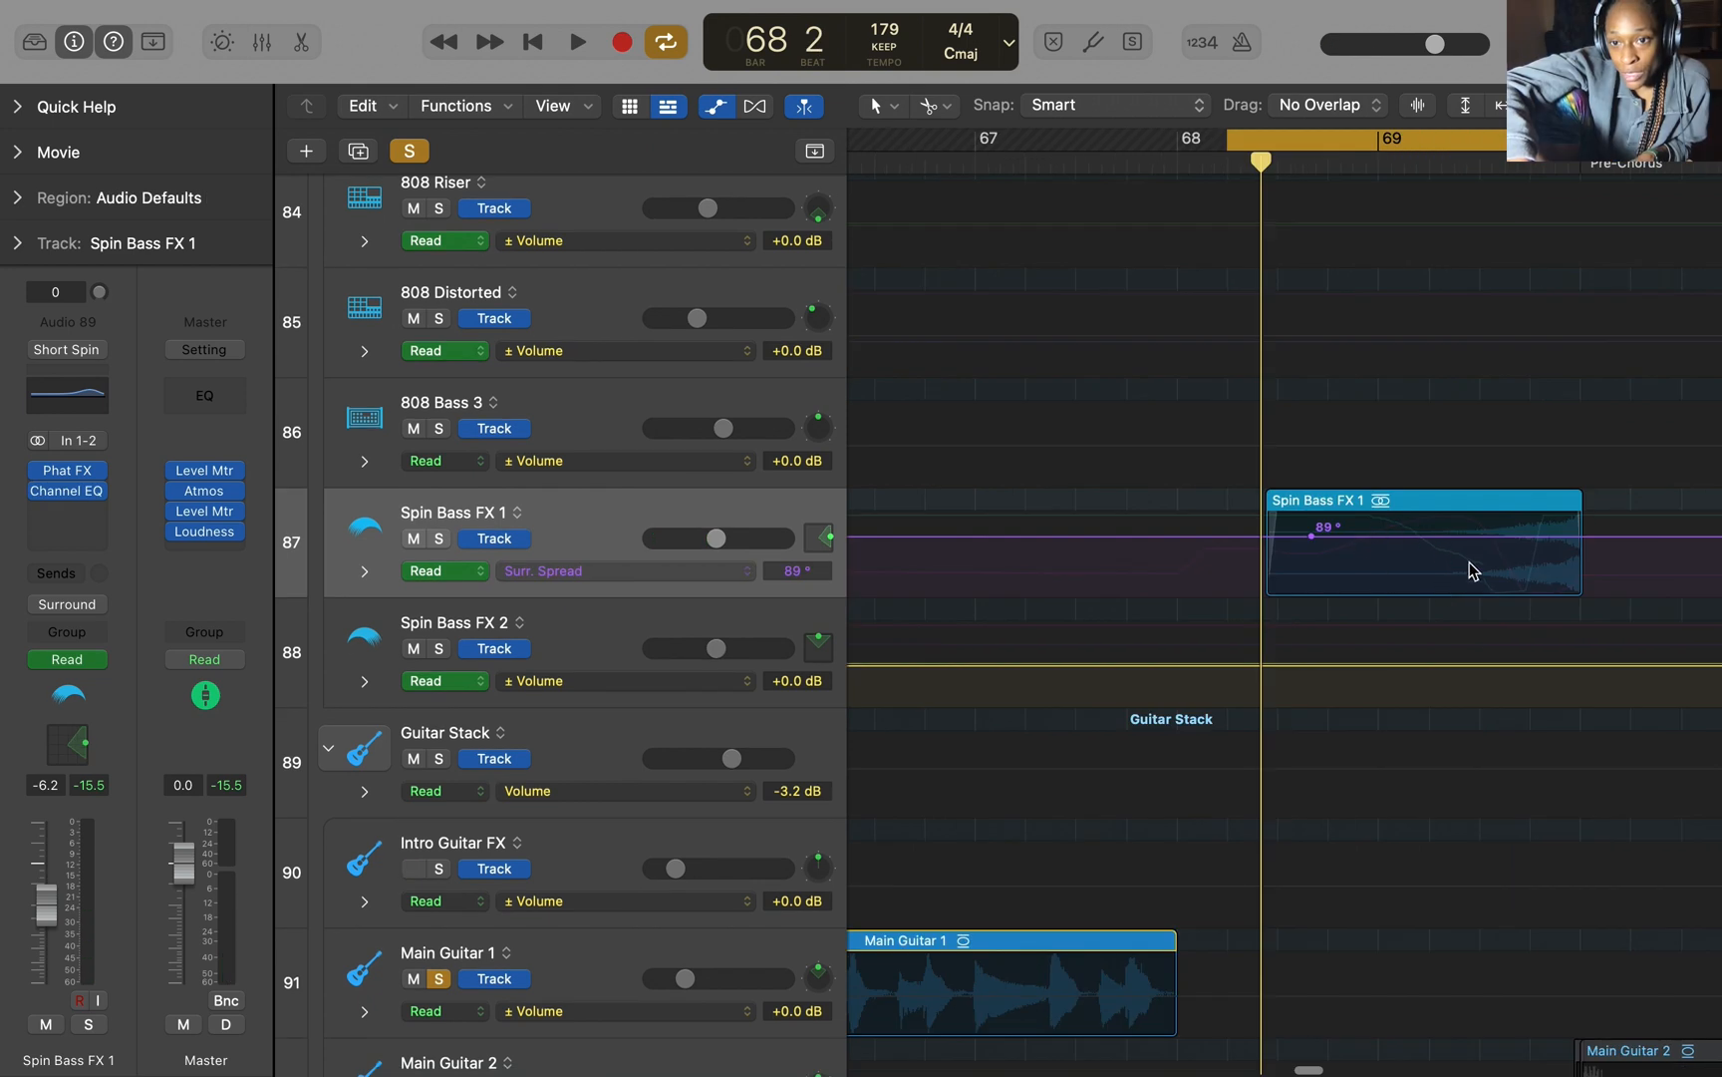
Step: Display the Object Position Back/Front automation on Spin Bass FX 1 and play the looped region
left_click(709, 581)
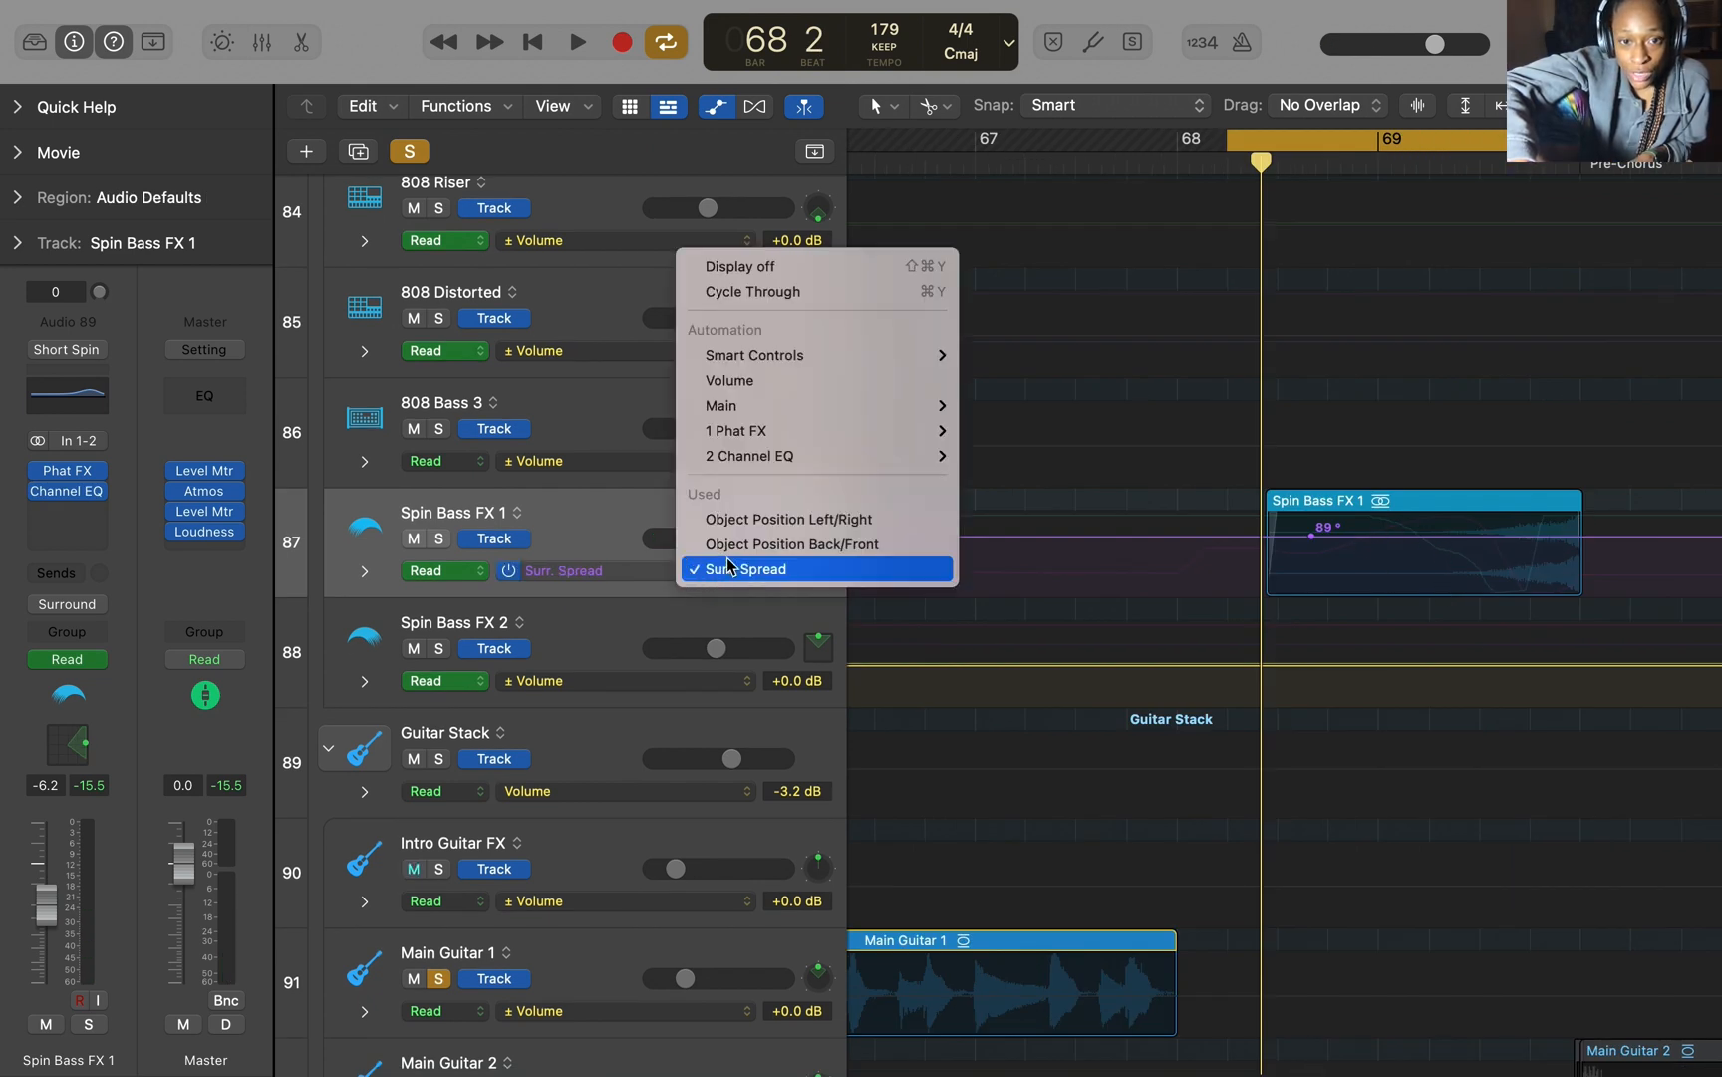
left_click(741, 548)
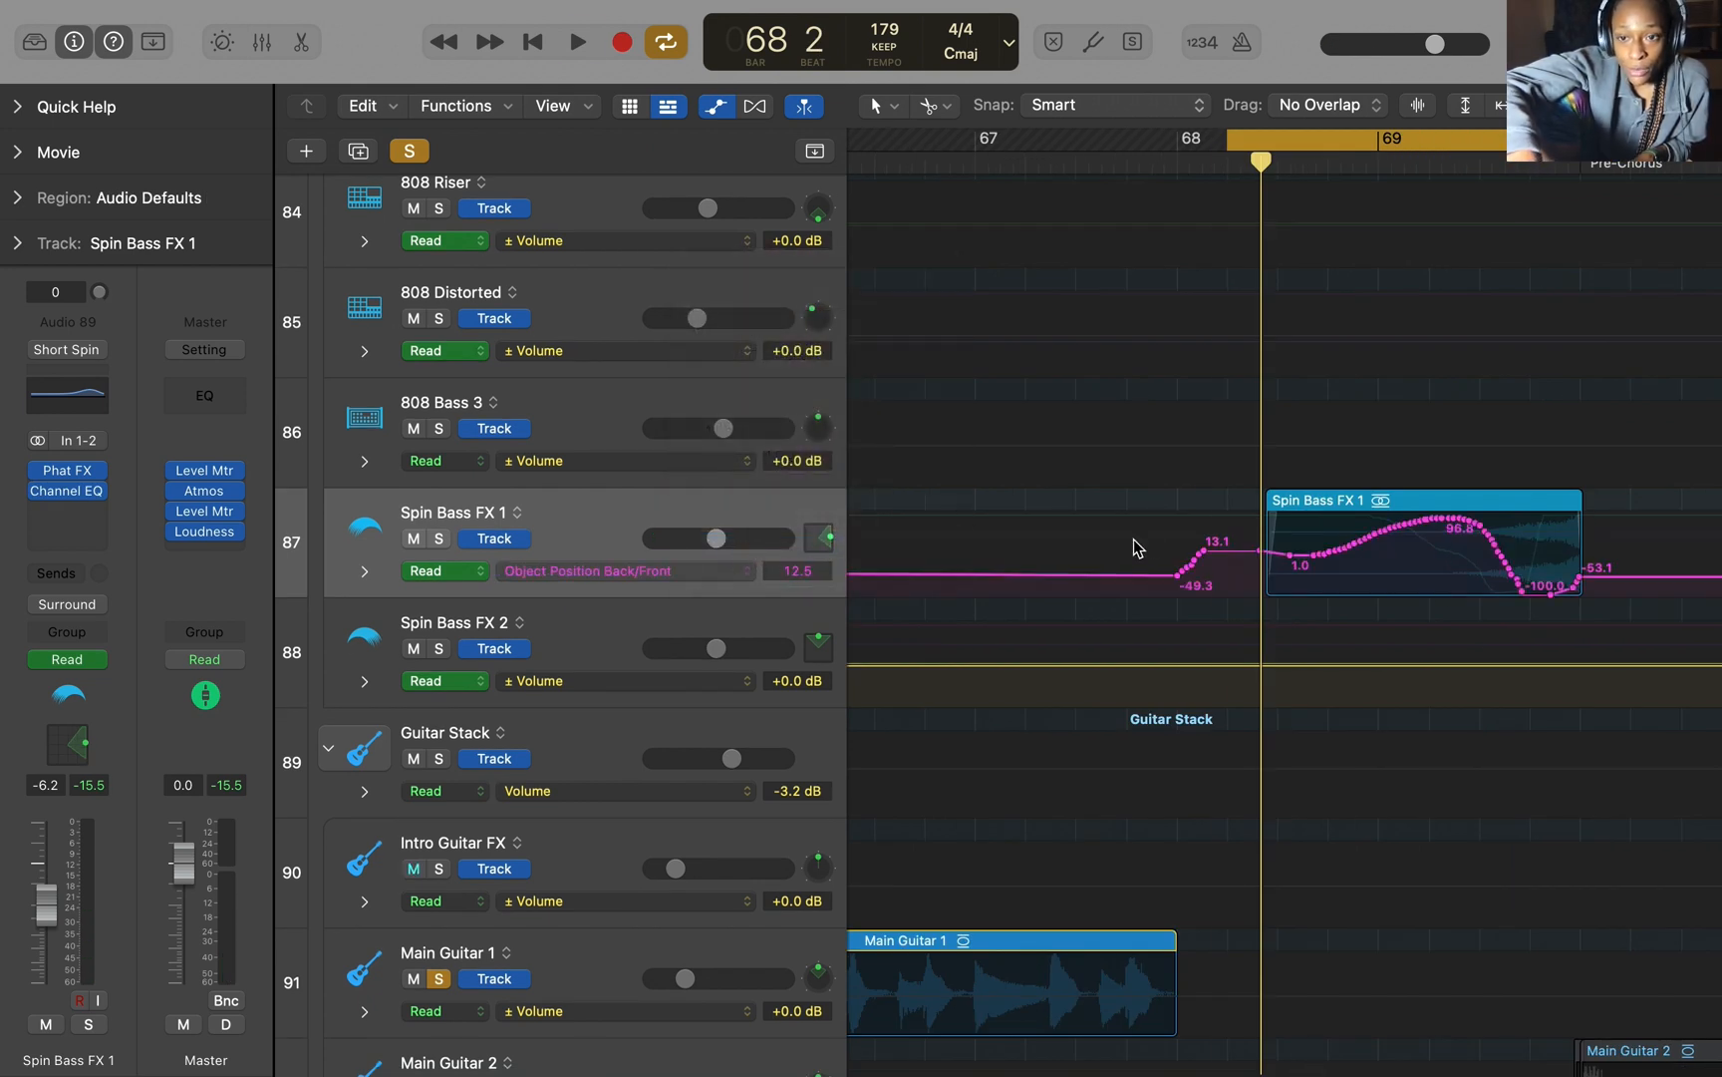
key("space")
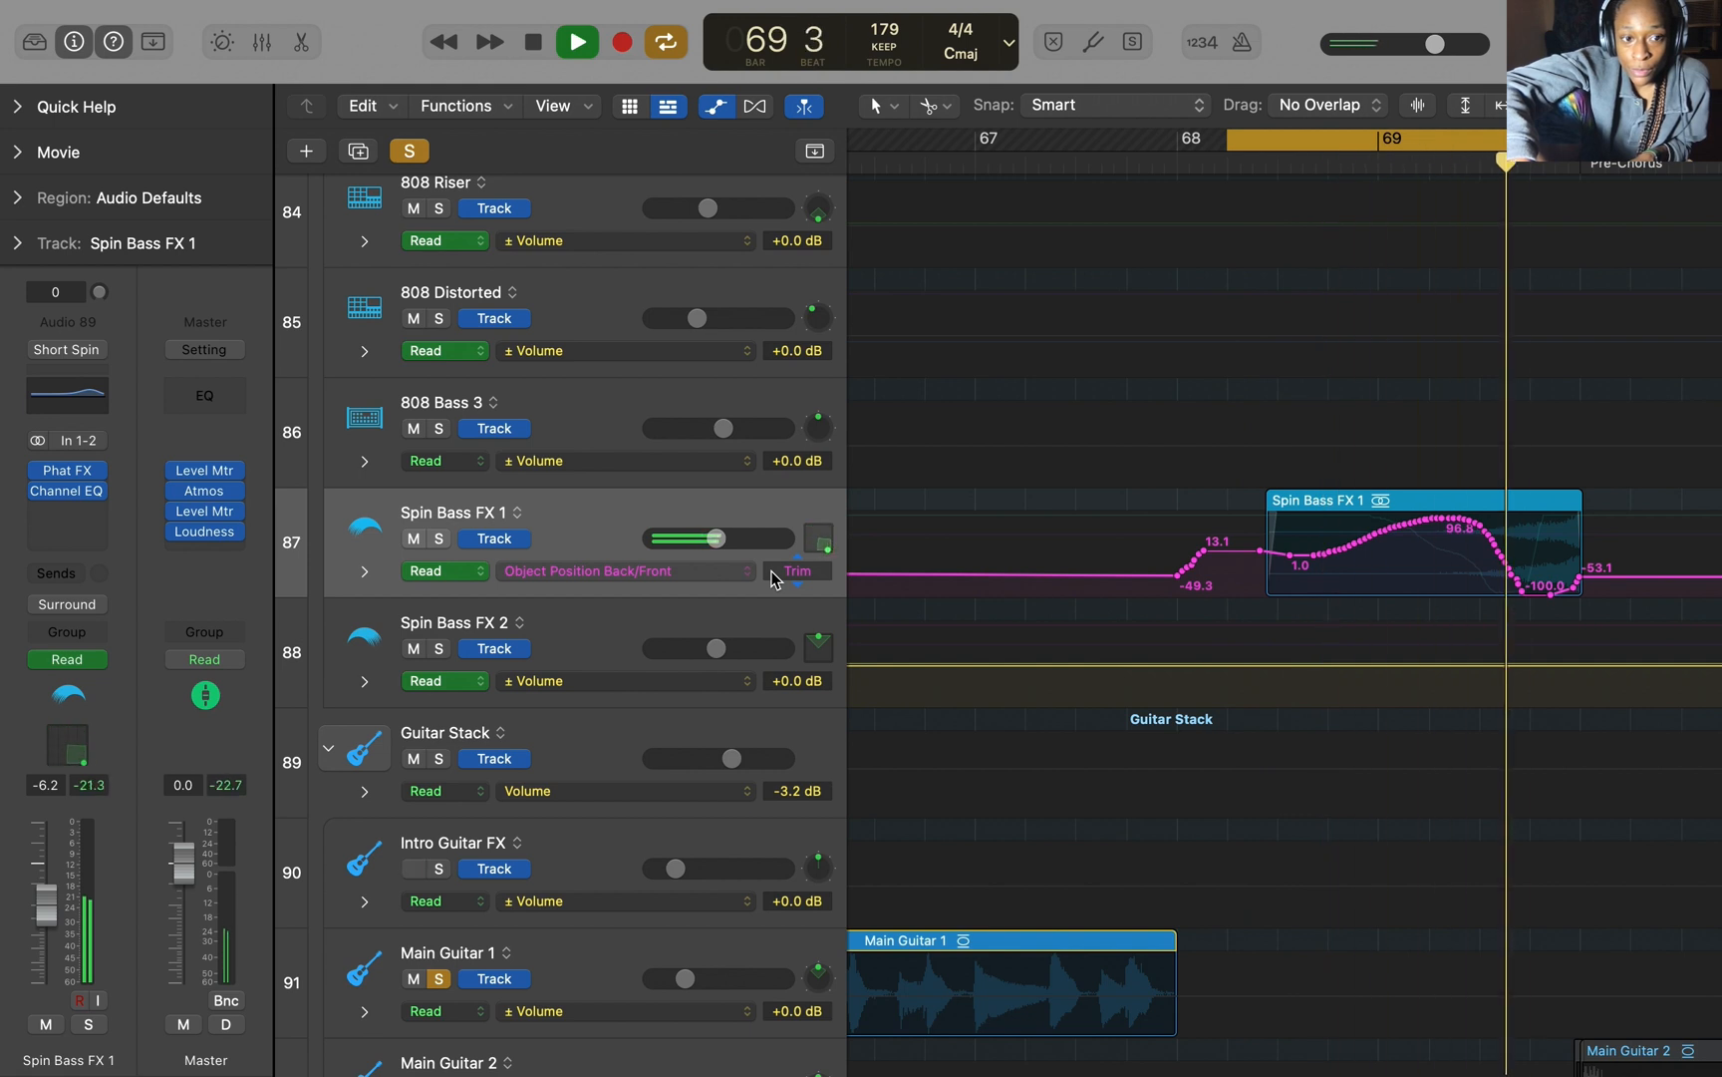
key("space")
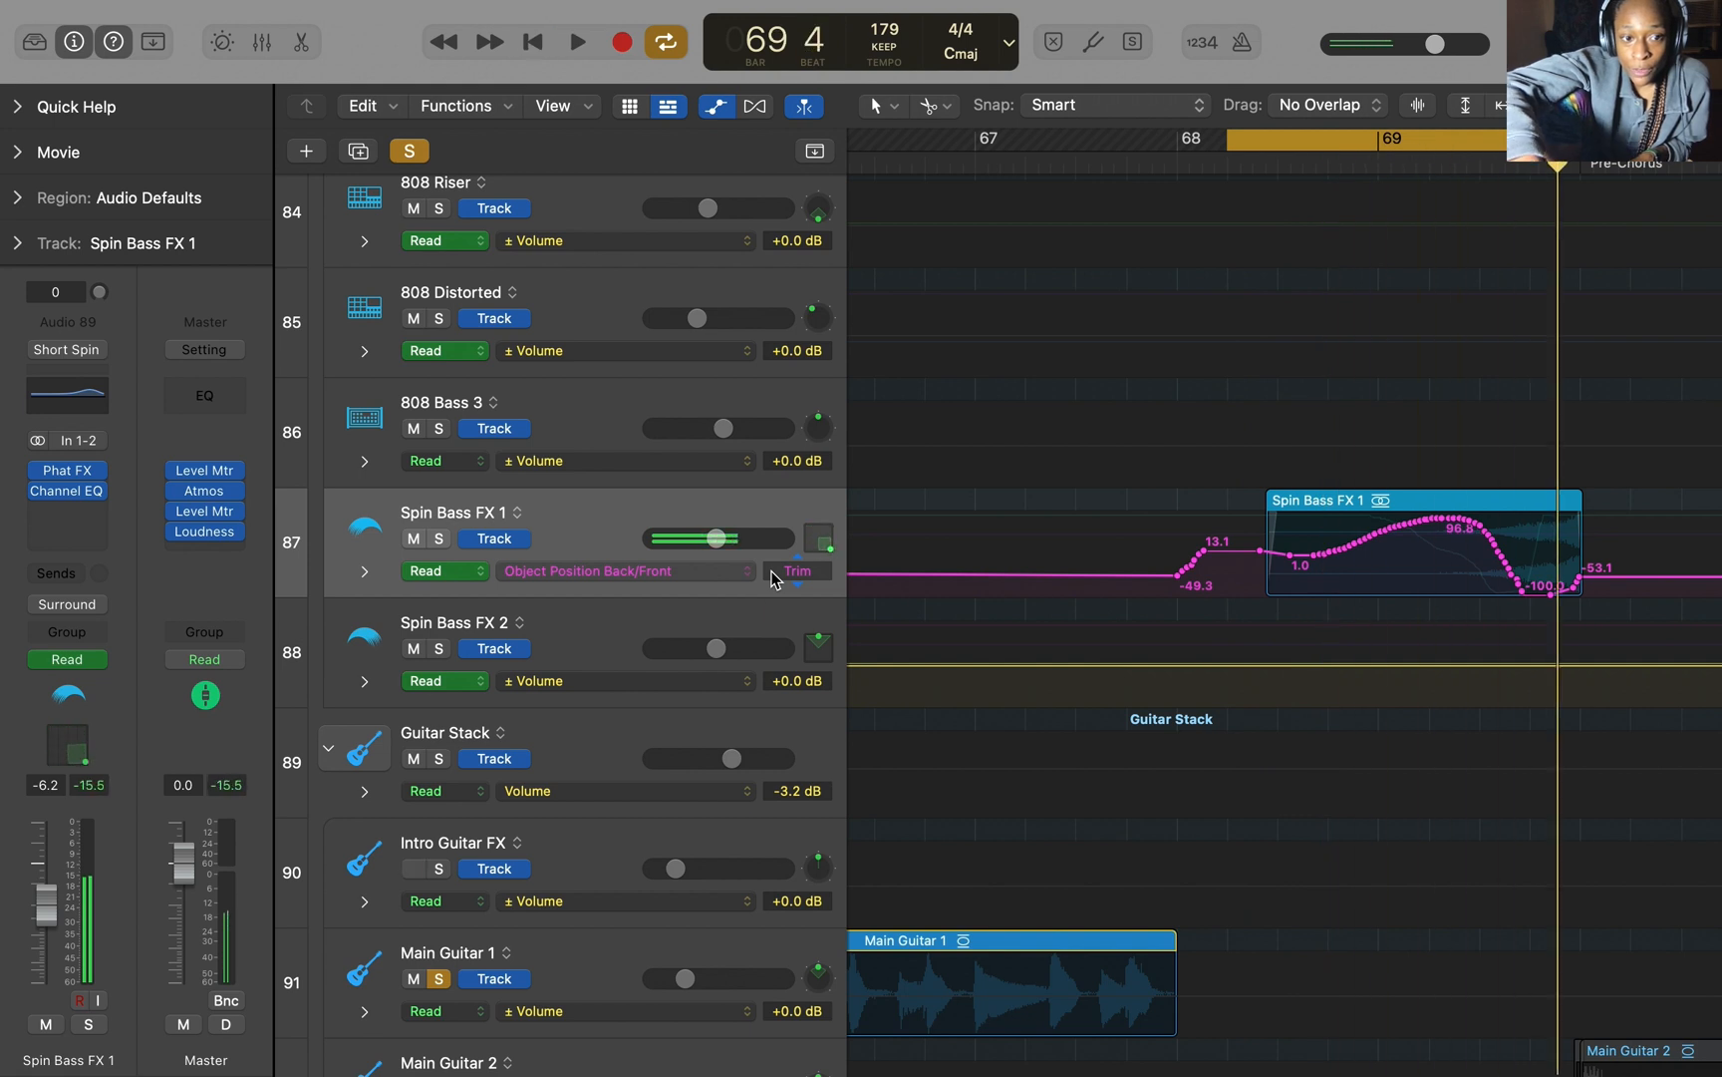
Step: Examine the sound's movement in Spin Bass FX 1's 3D Object Panner during repeated loop playback, and close the panner
double_click(66, 751)
key("space")
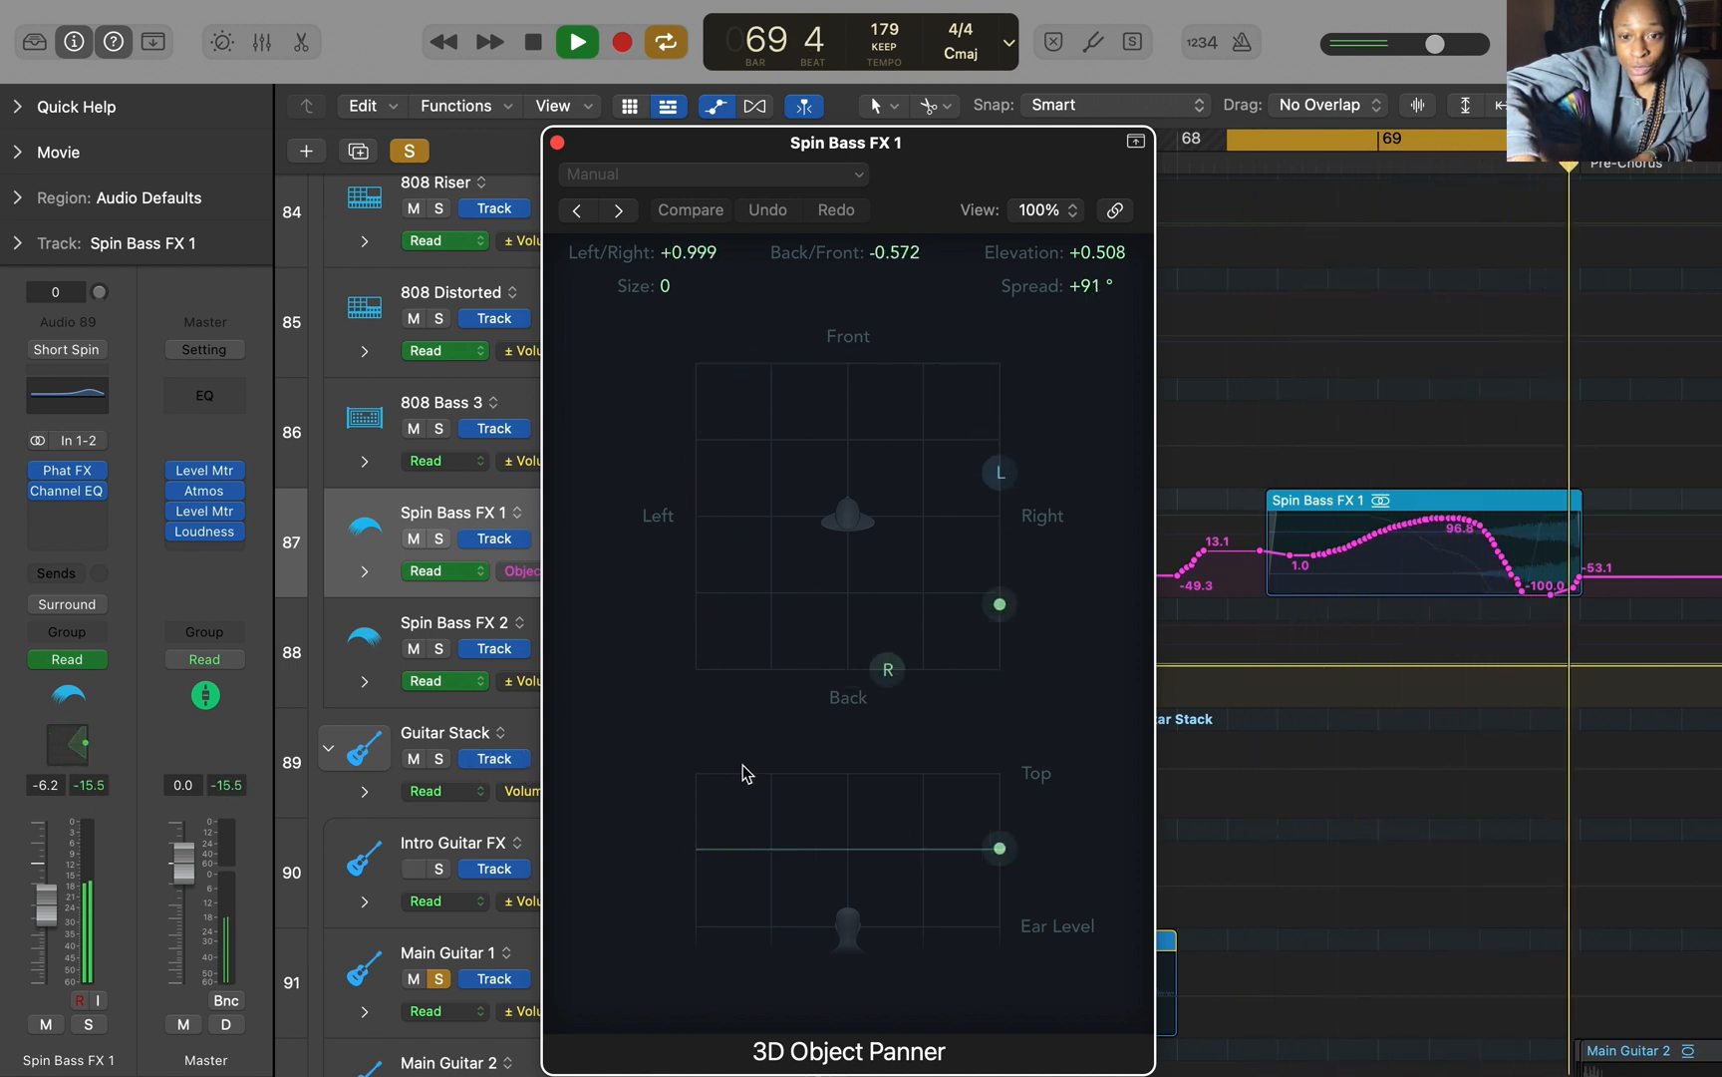
key("space")
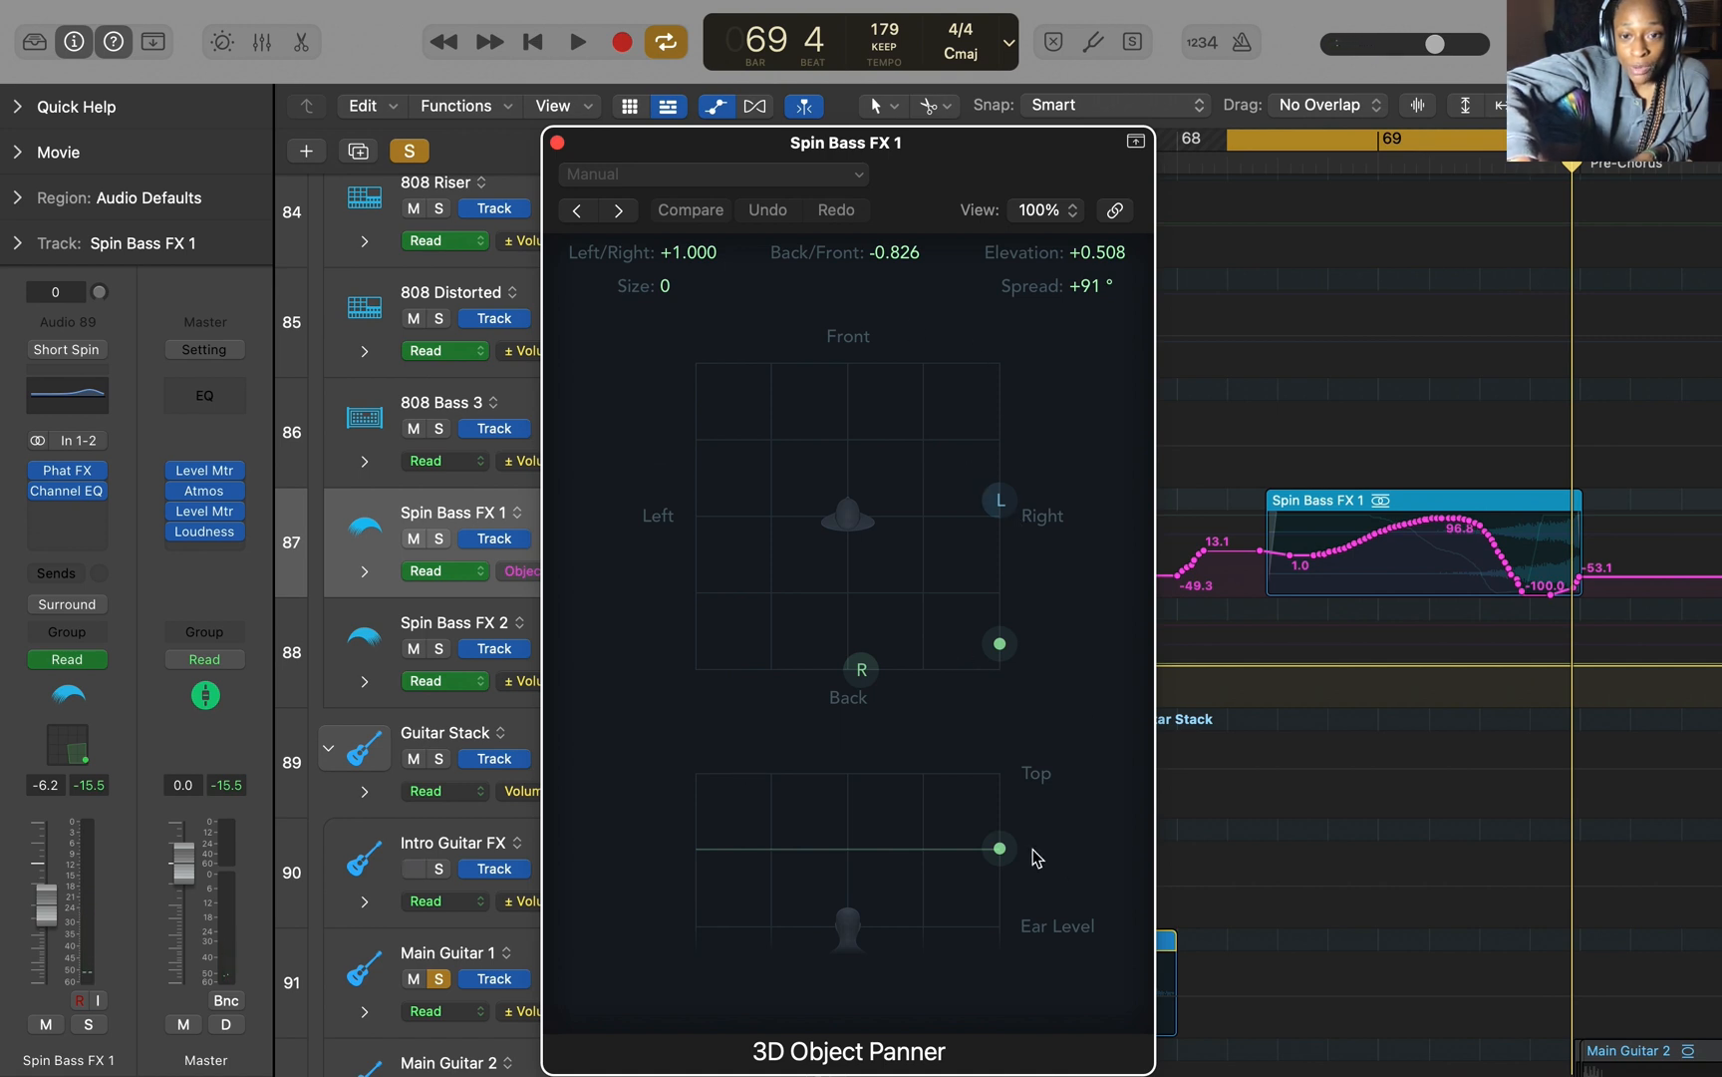
key("space")
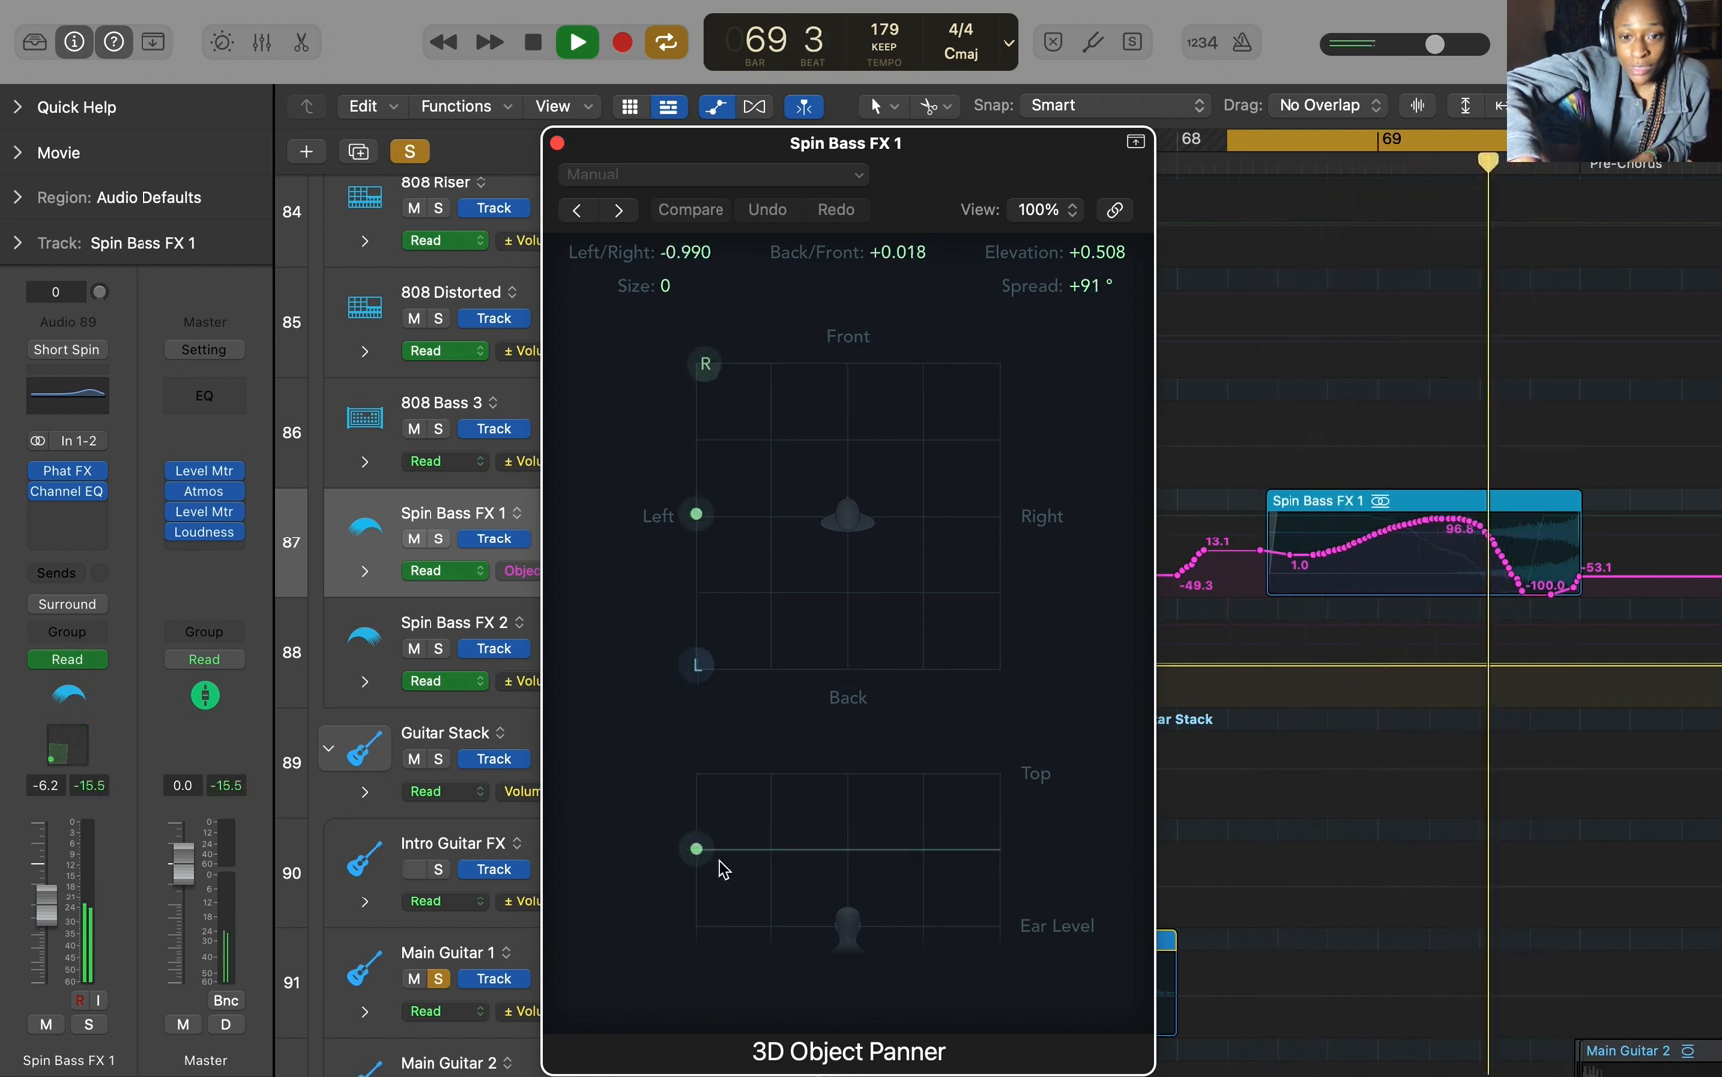
key("space")
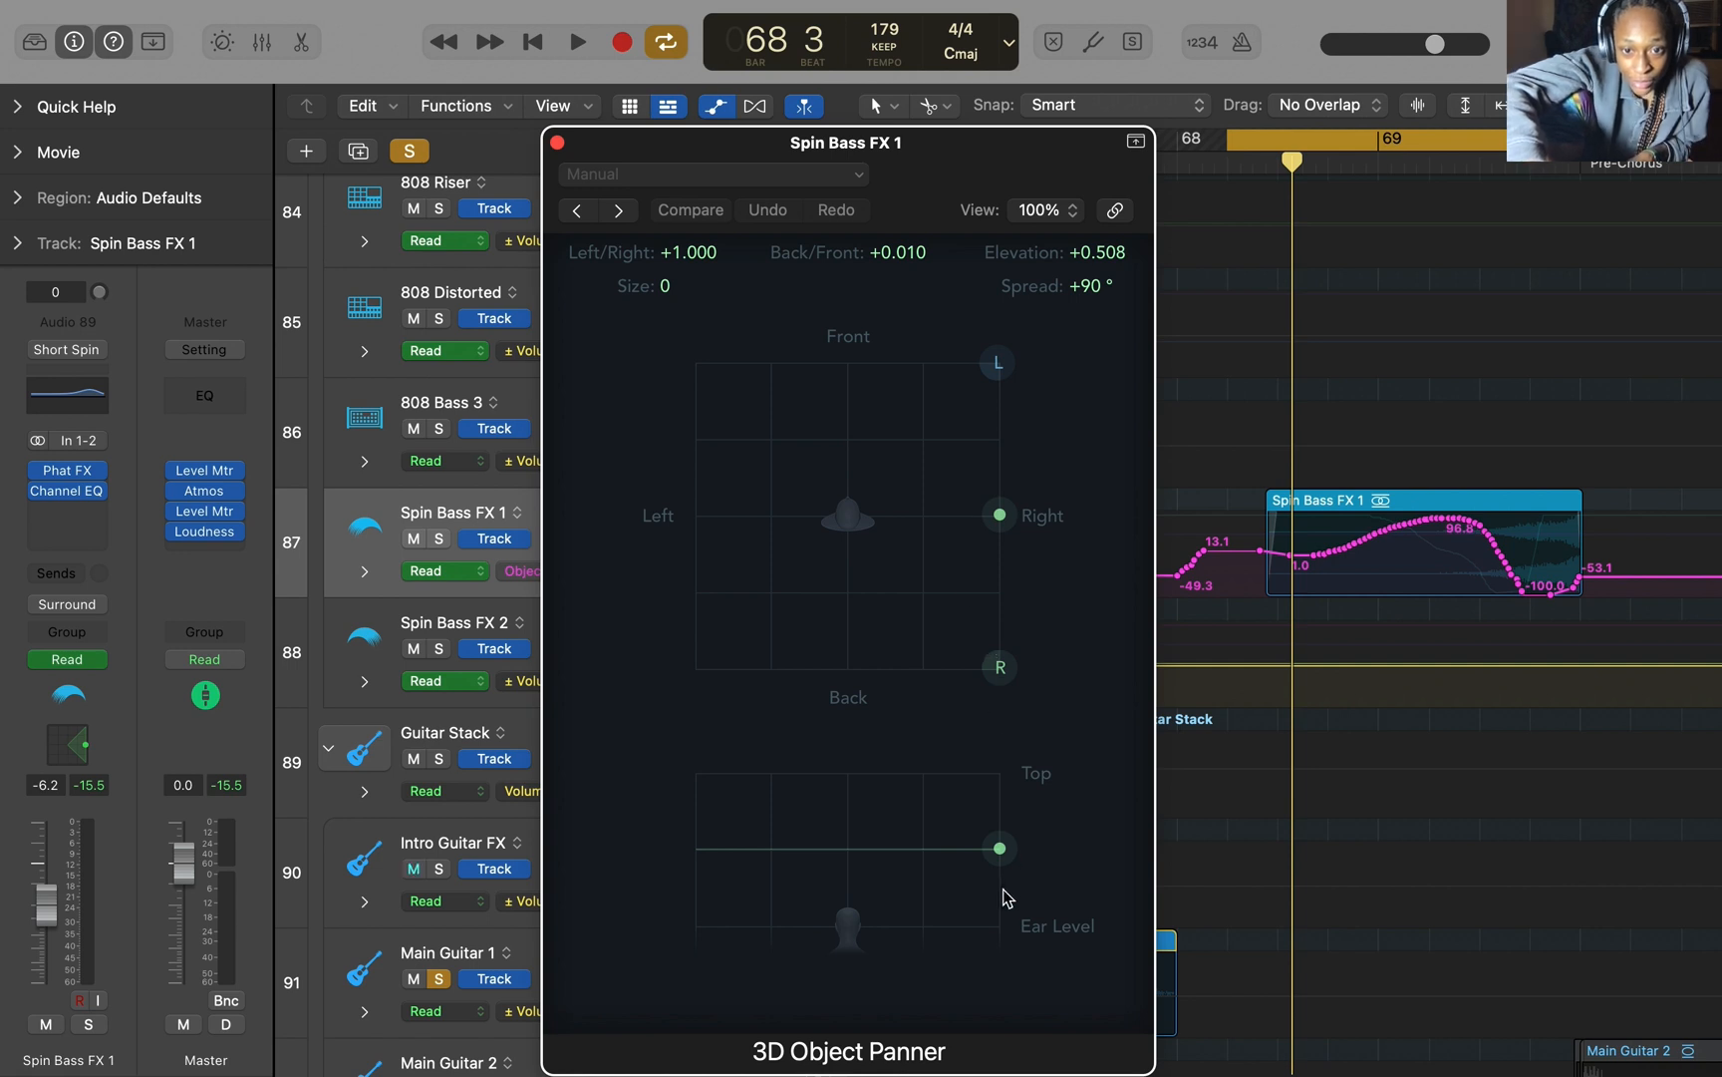
key("space")
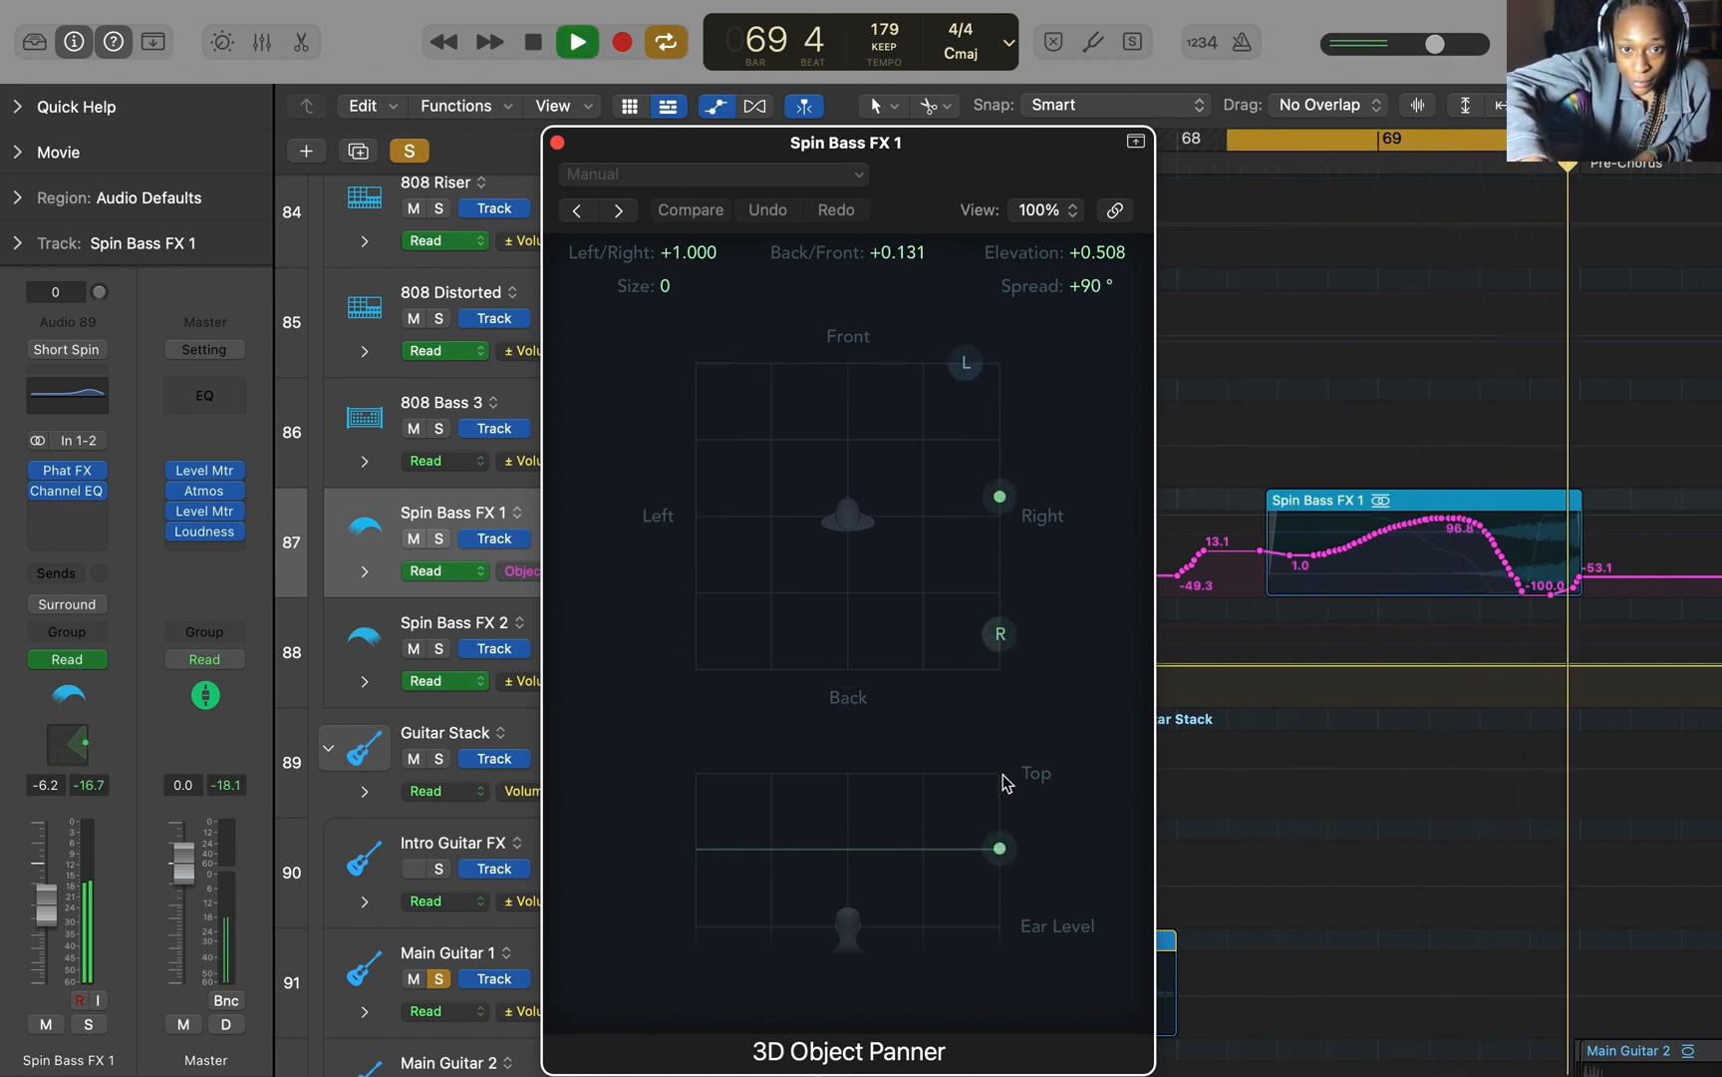
key("space")
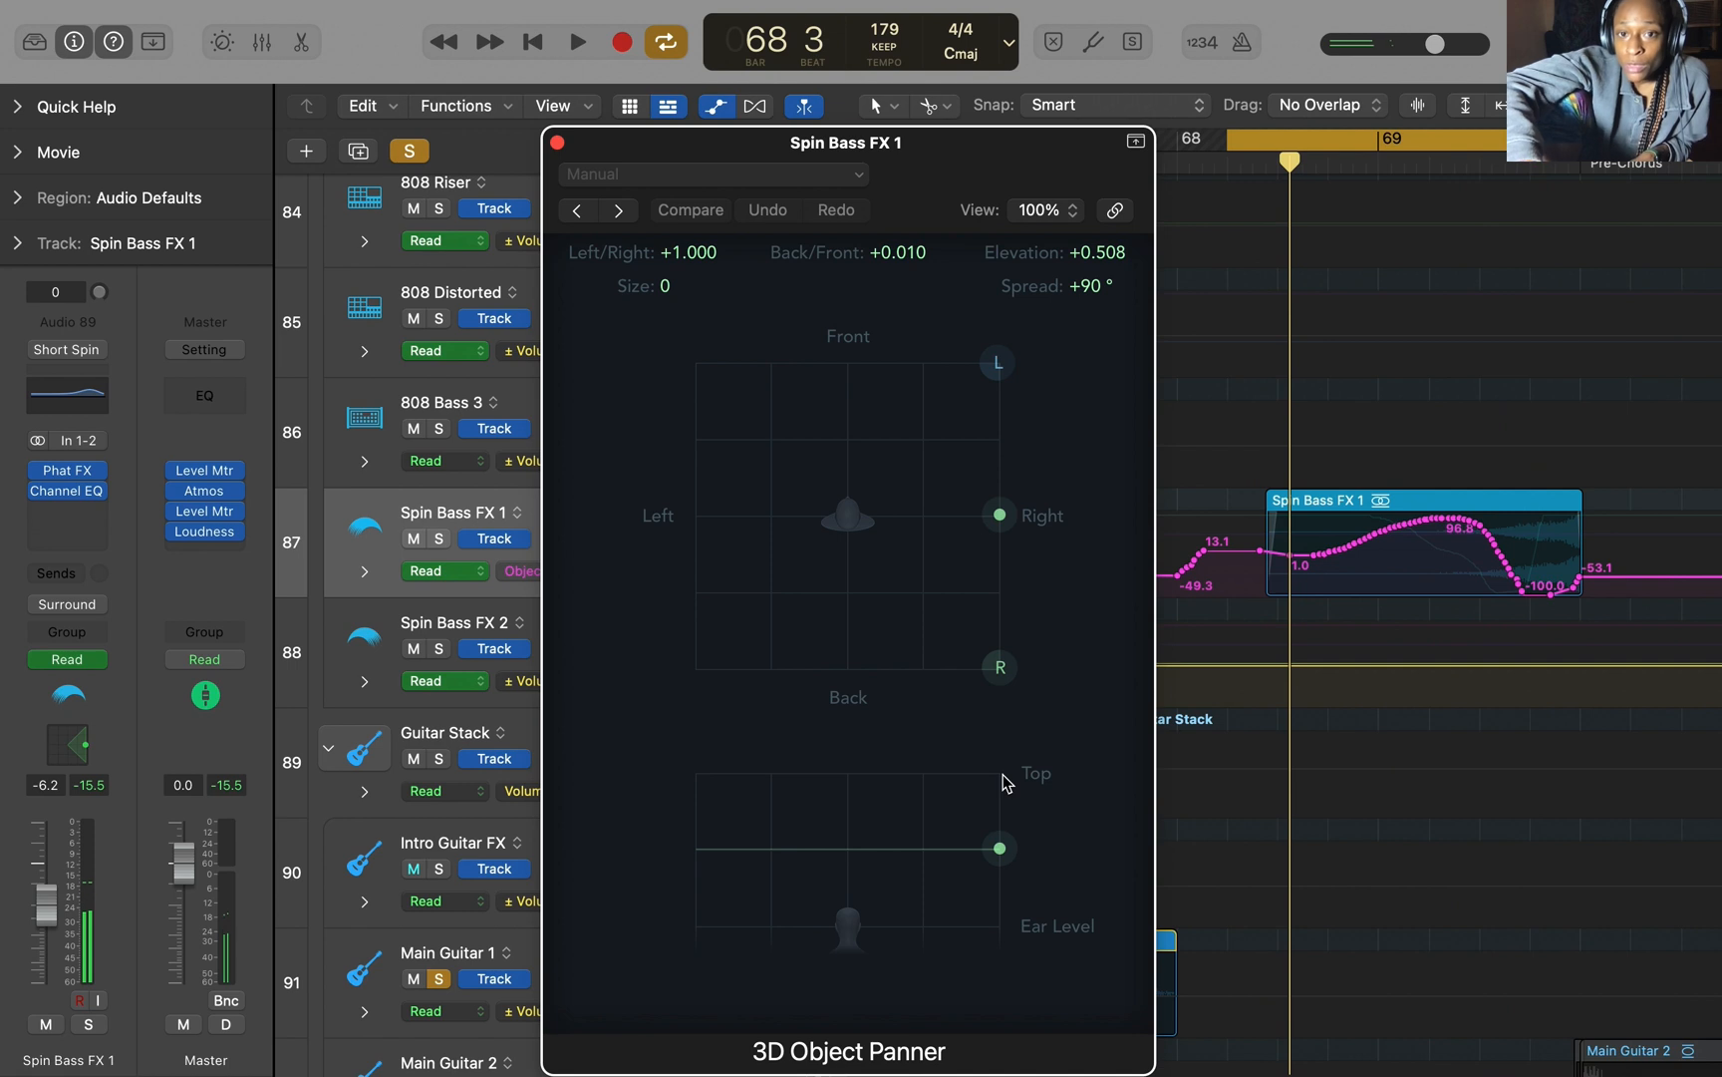
left_click(558, 143)
Step: Turn off cycling and solo the Main Guitar 1 track with the playhead at bar 30
key("z")
left_click_drag(1530, 141, 1103, 214)
key("c")
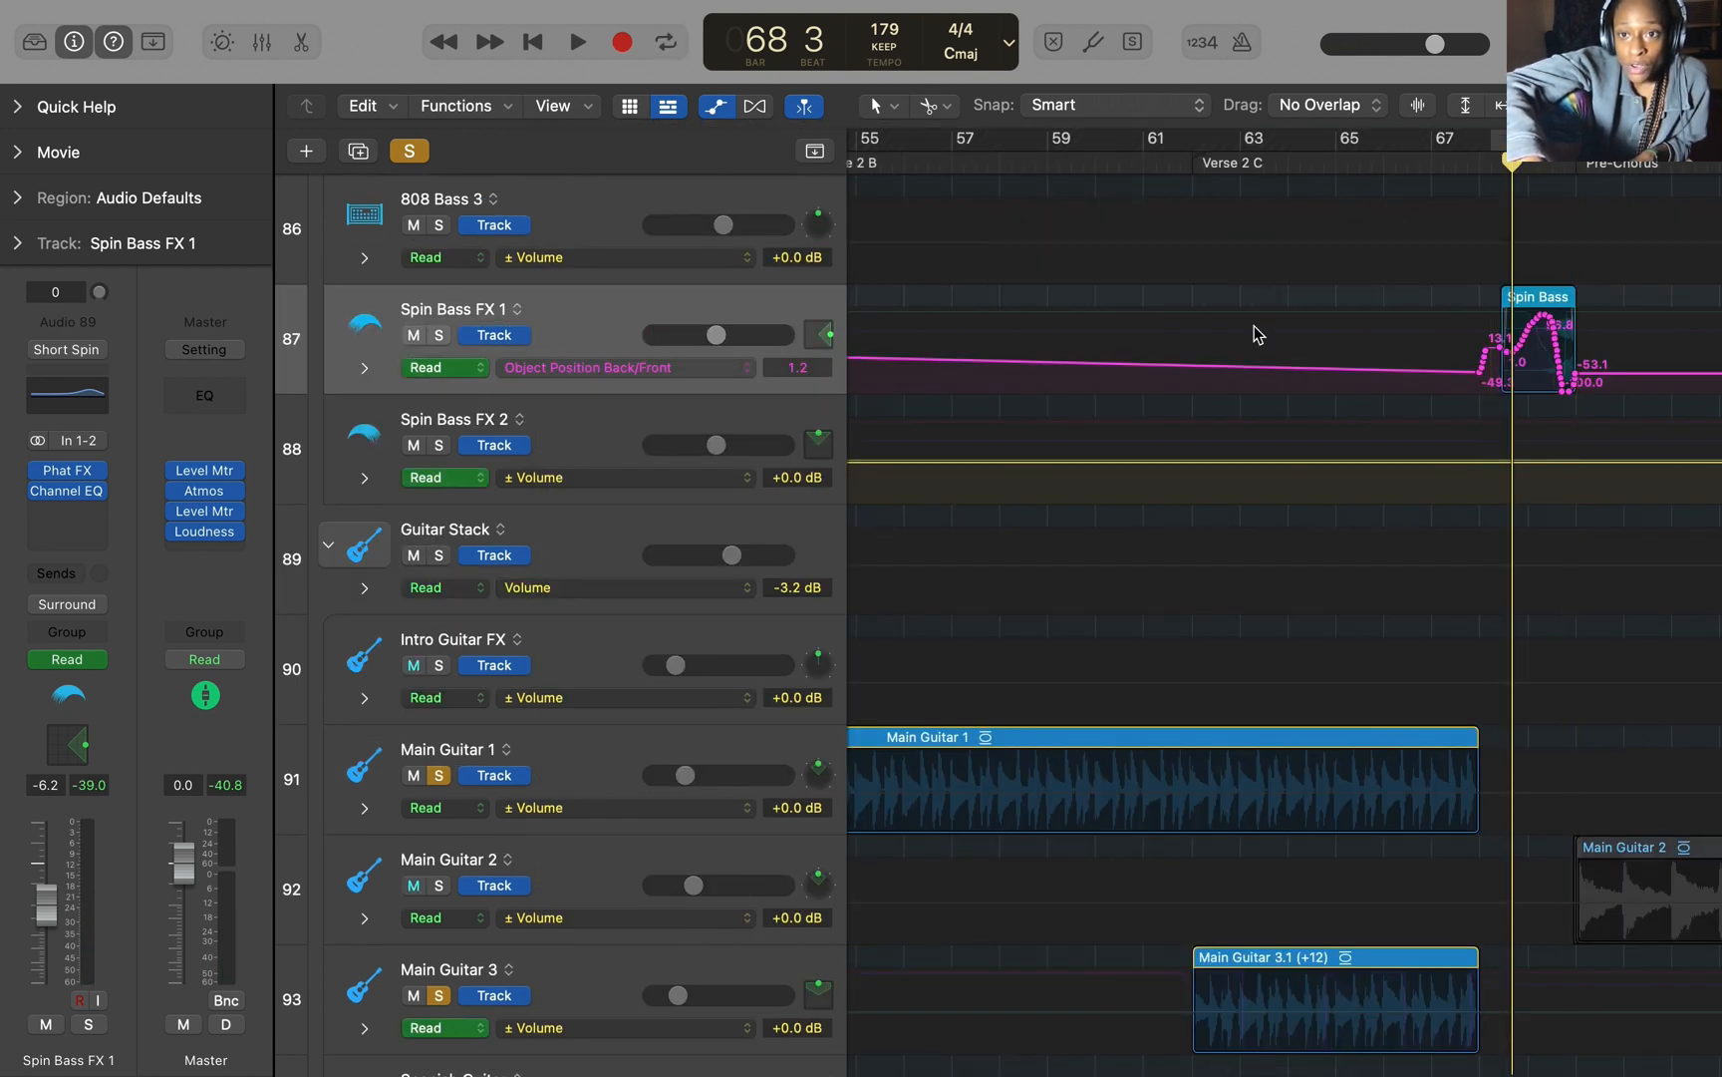
scroll(1257, 335, "left", 10)
scroll(1255, 319, "down", 5)
left_click_drag(1158, 150, 1144, 153)
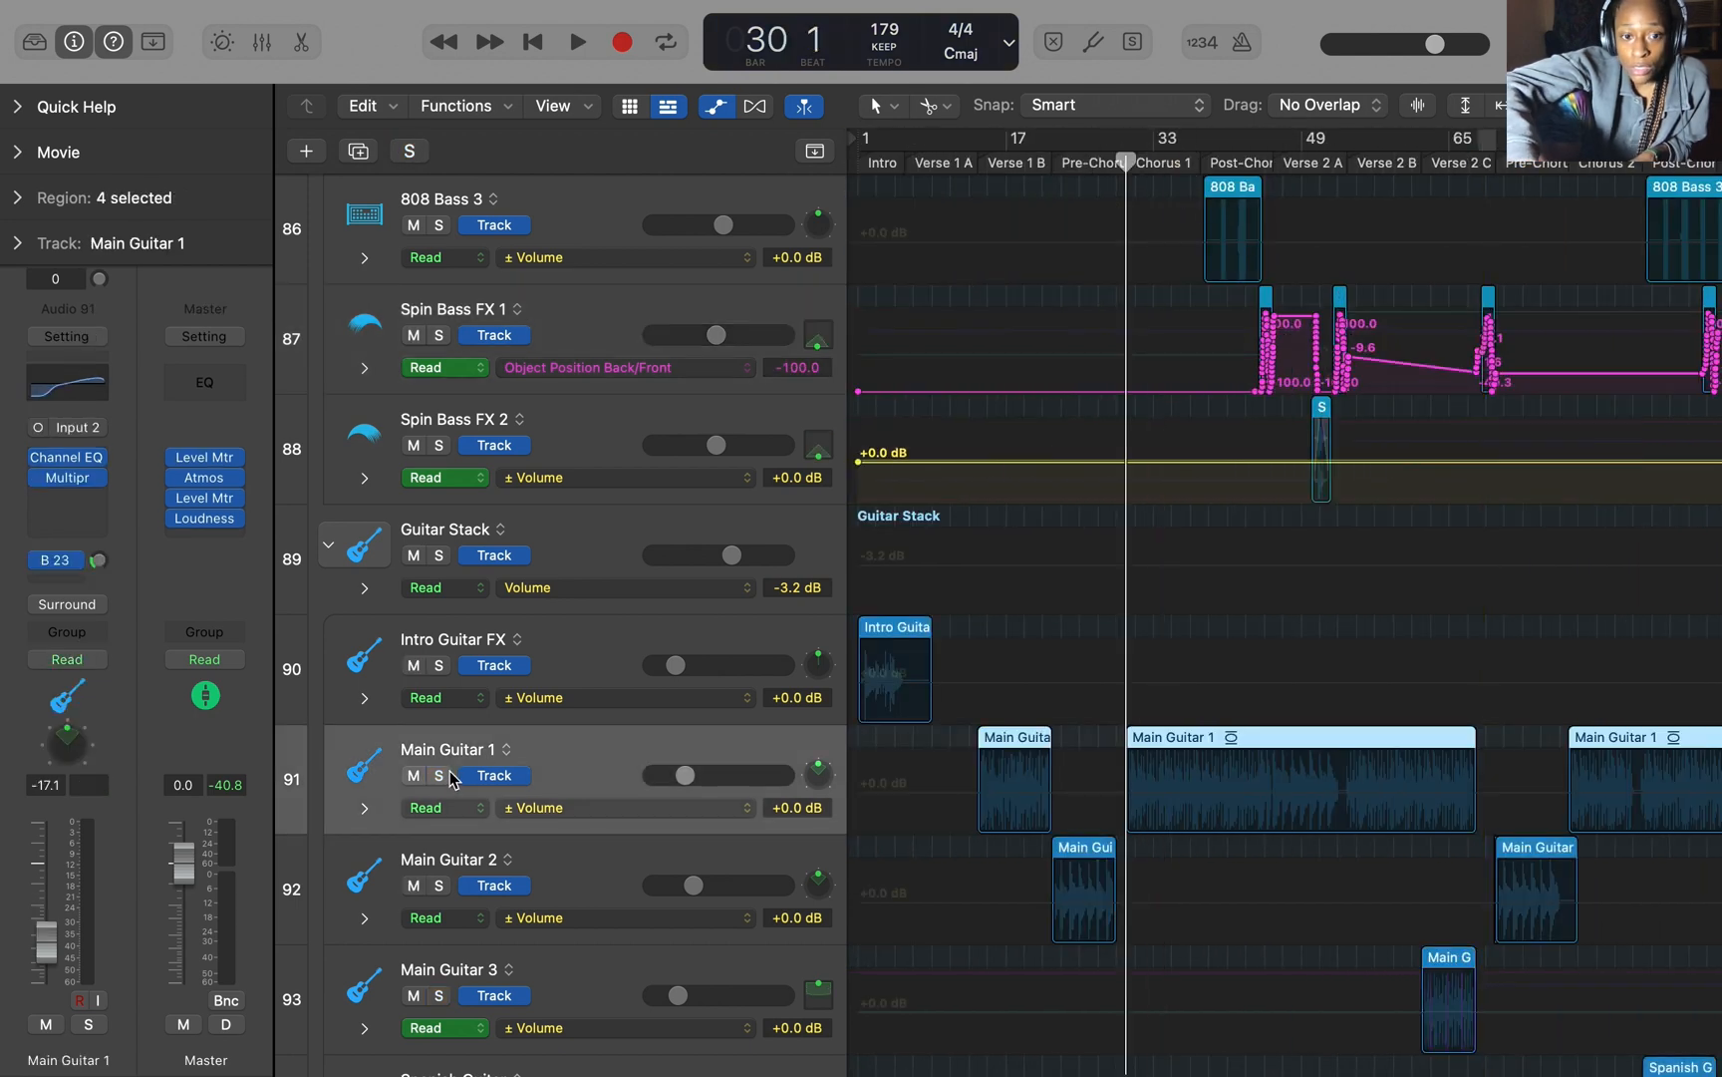
left_click(446, 775)
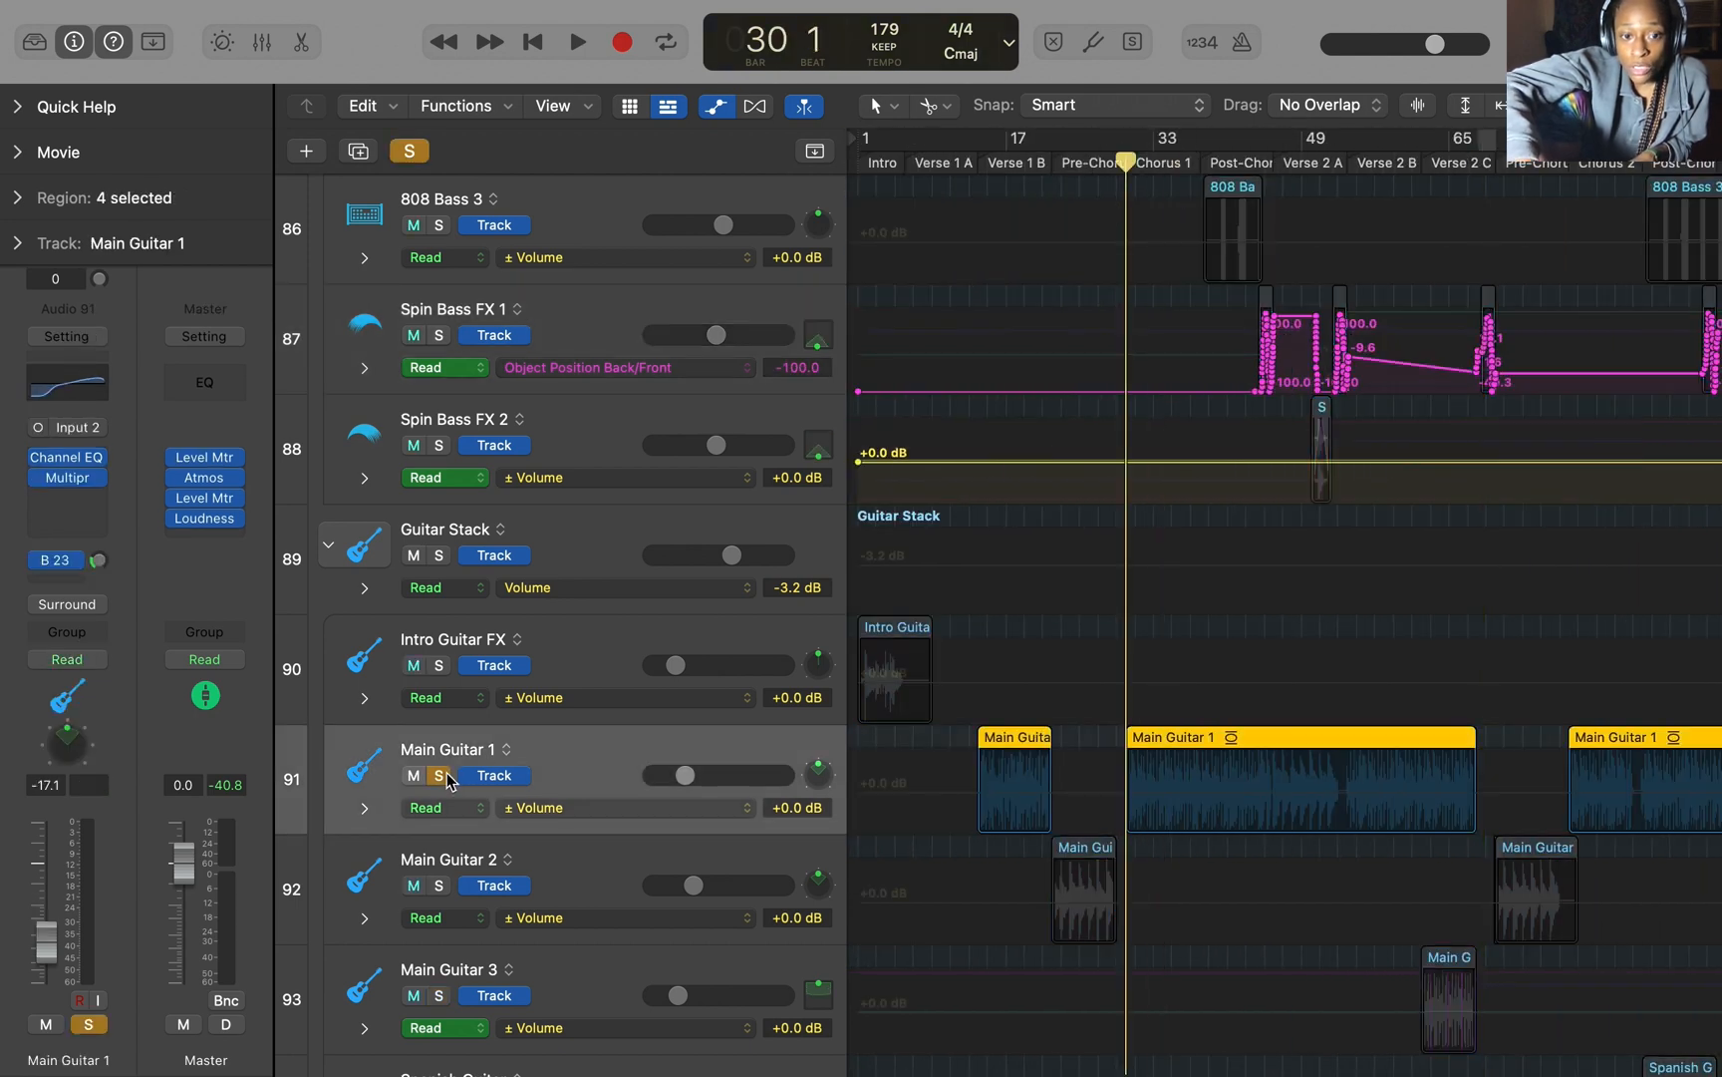
Step: Play the soloed Main Guitar 1 from bar 30 and expand its automation to show the Volume subtrack
key("space")
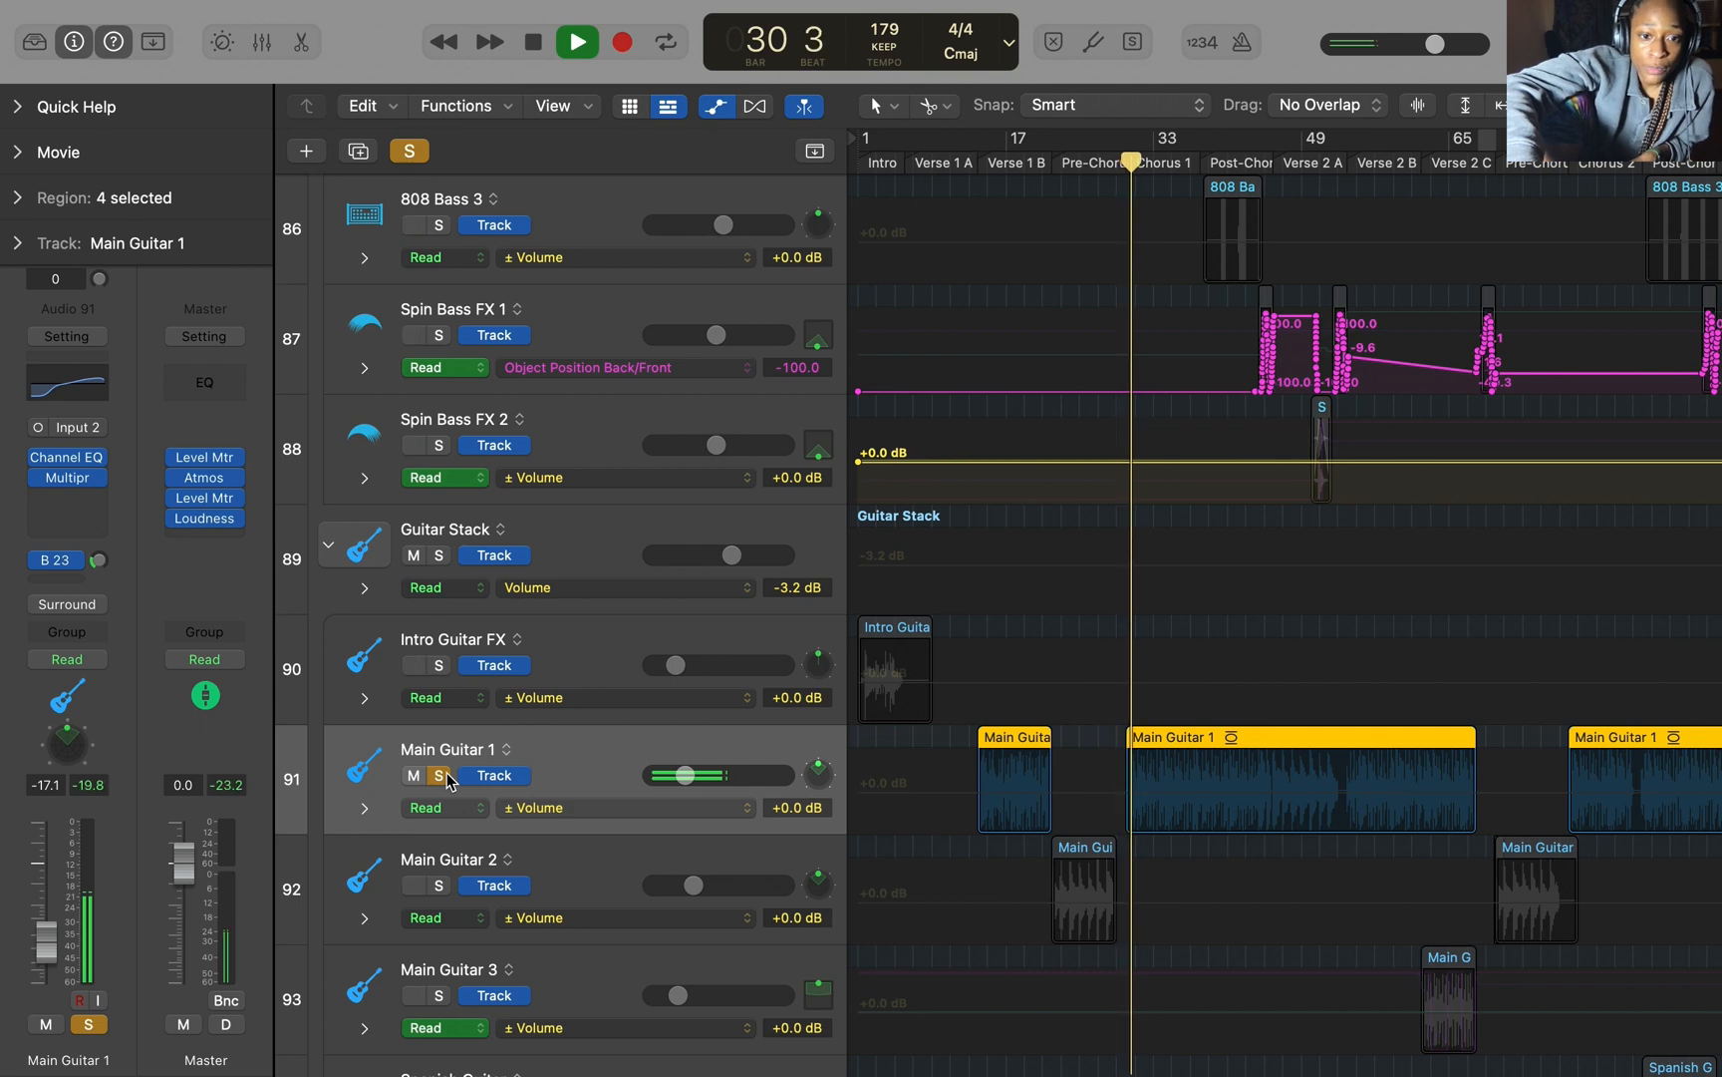
left_click(364, 808)
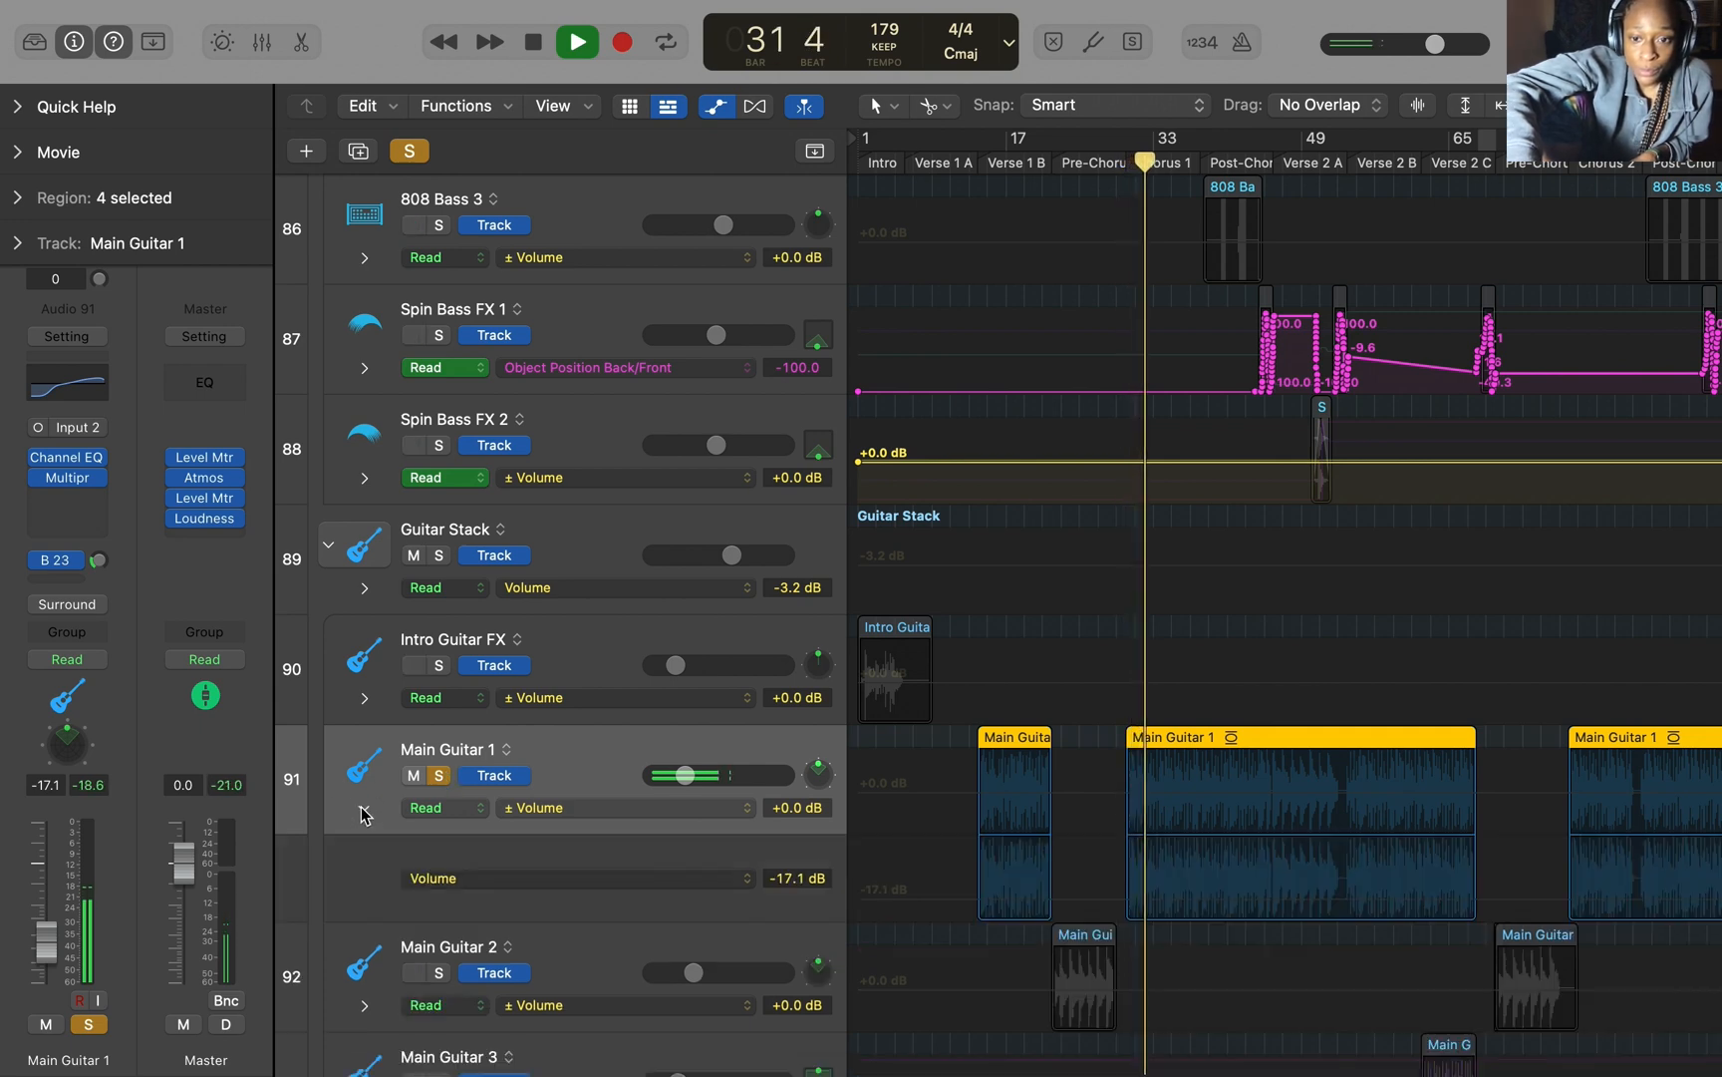
scroll(949, 899, "down", 2)
scroll(947, 899, "down", 3)
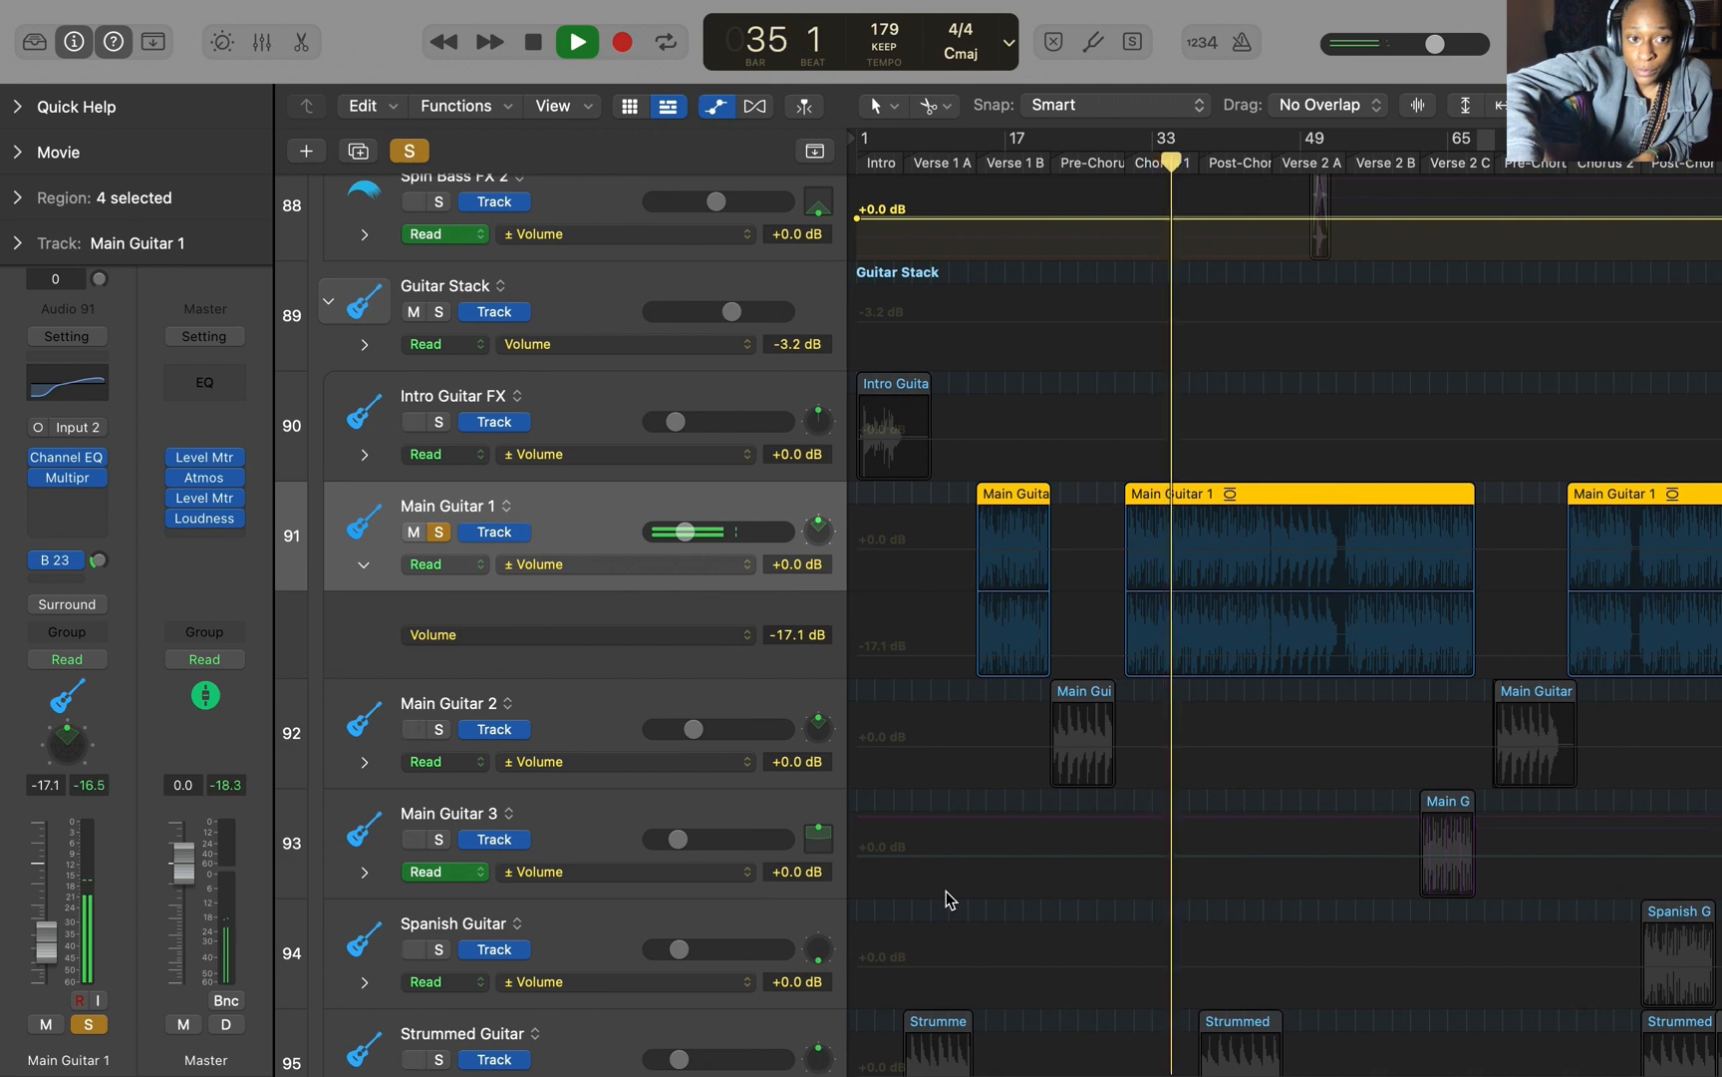
key("space")
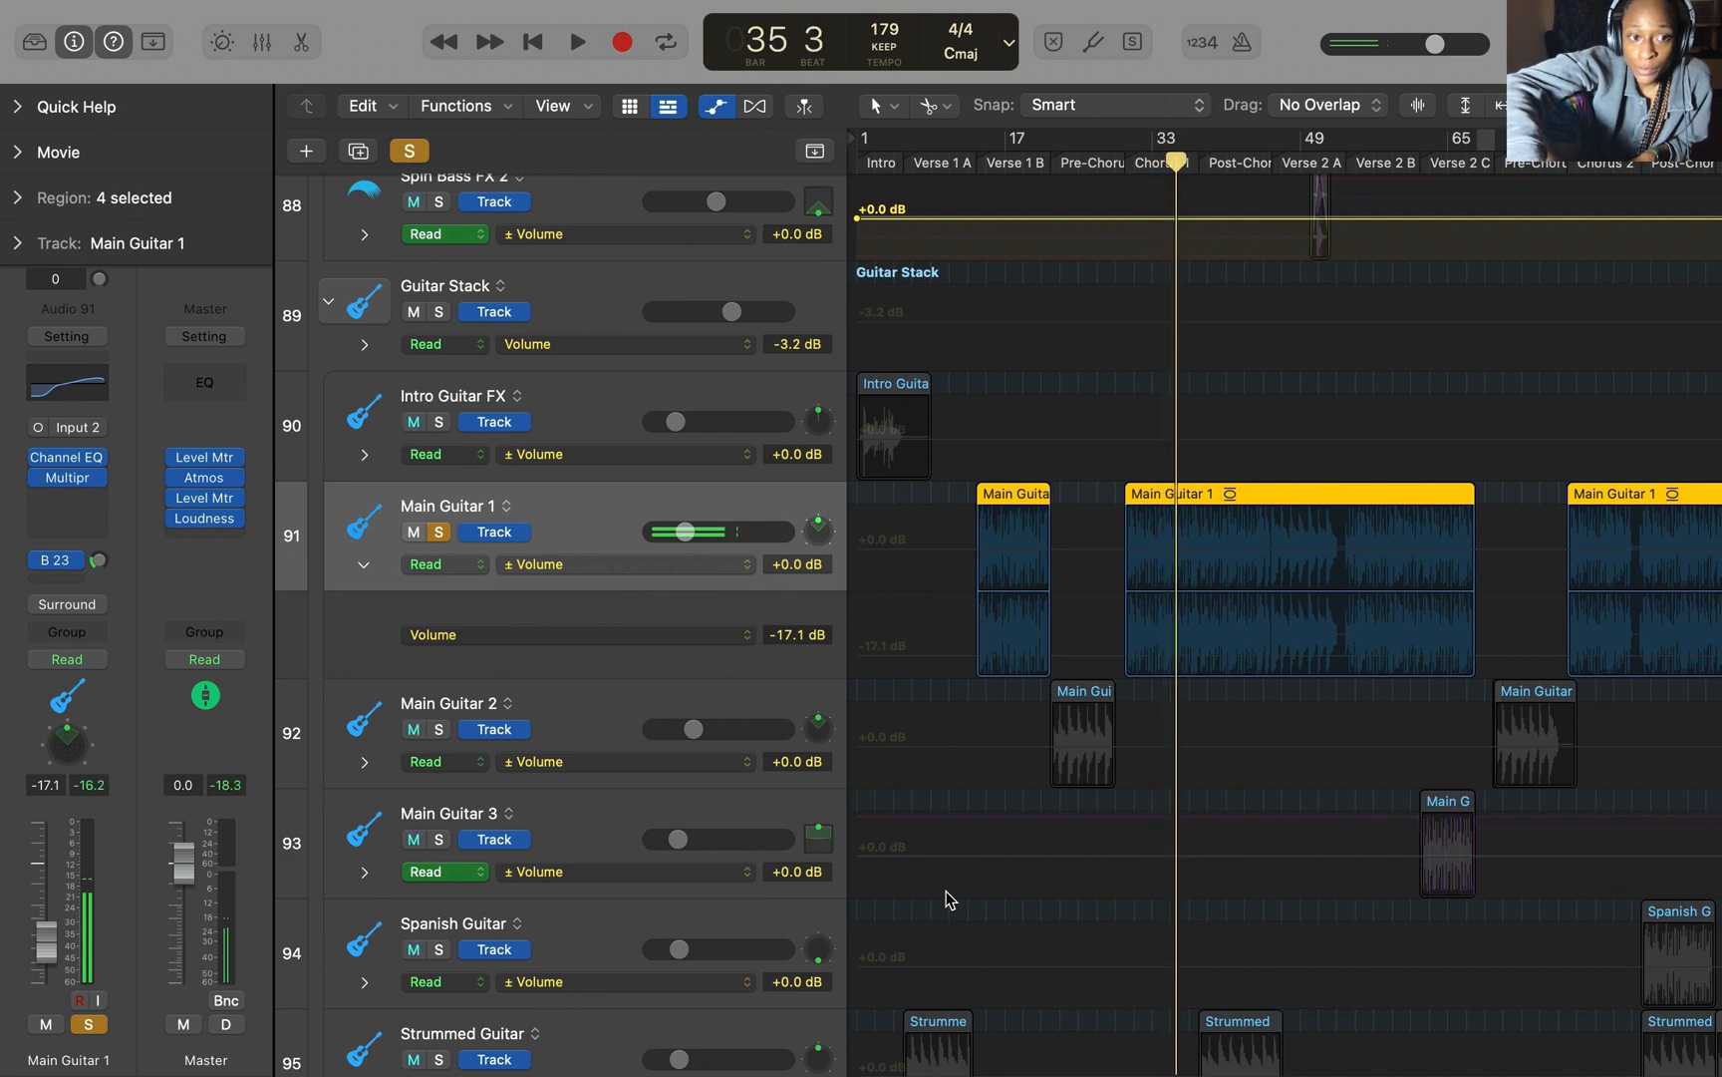
Step: Audition Main Guitar 1's Multipressor by switching band 4 off and on during playback, and close the plug-in
left_click(66, 478)
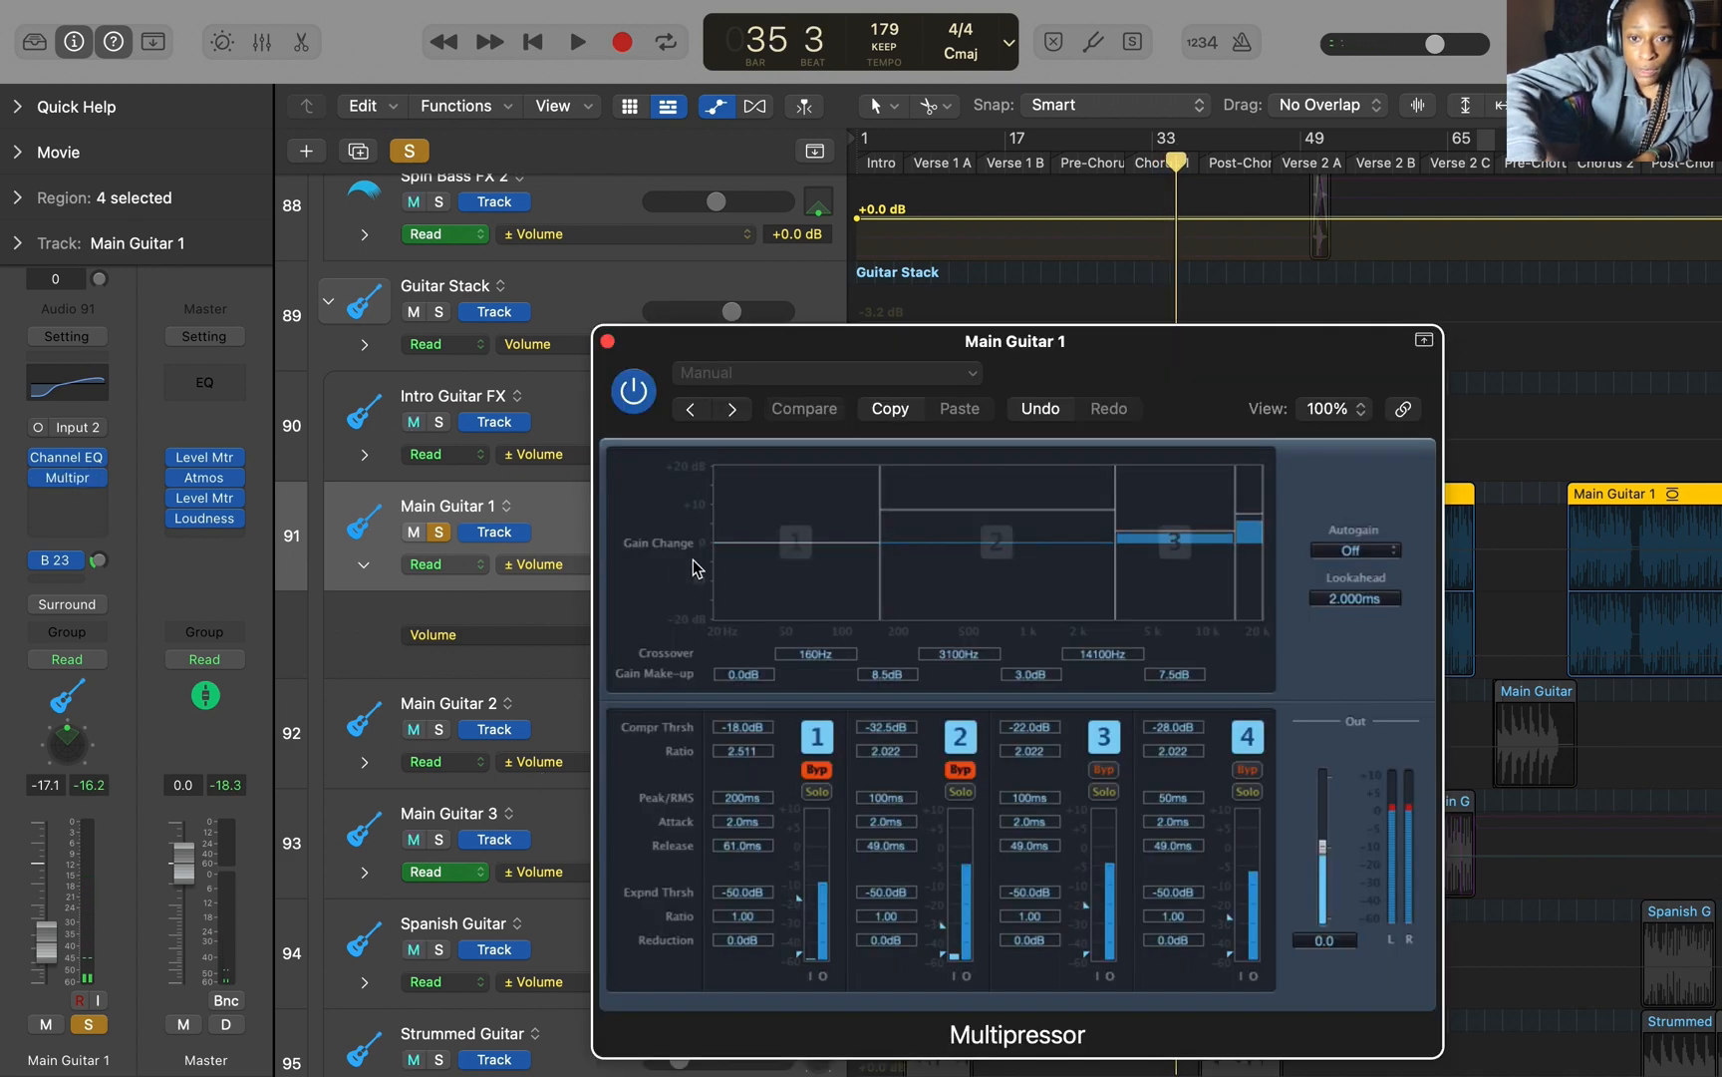
key("space")
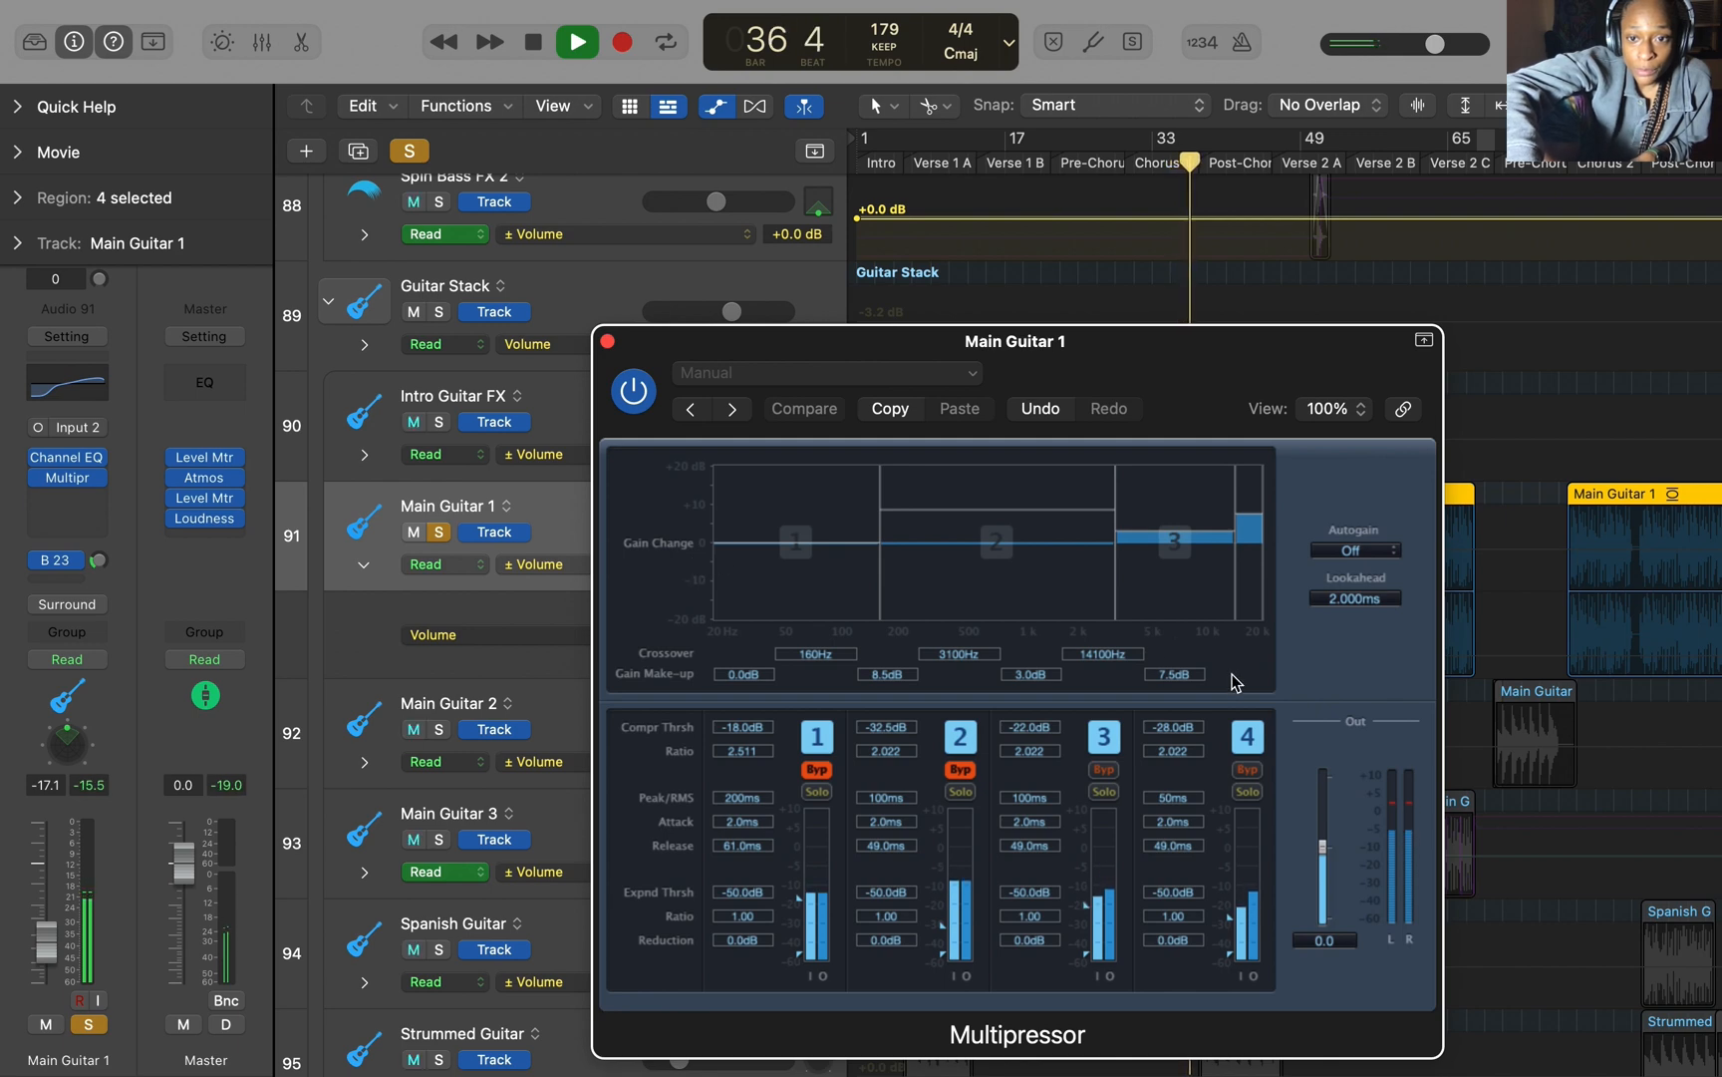
left_click(1247, 737)
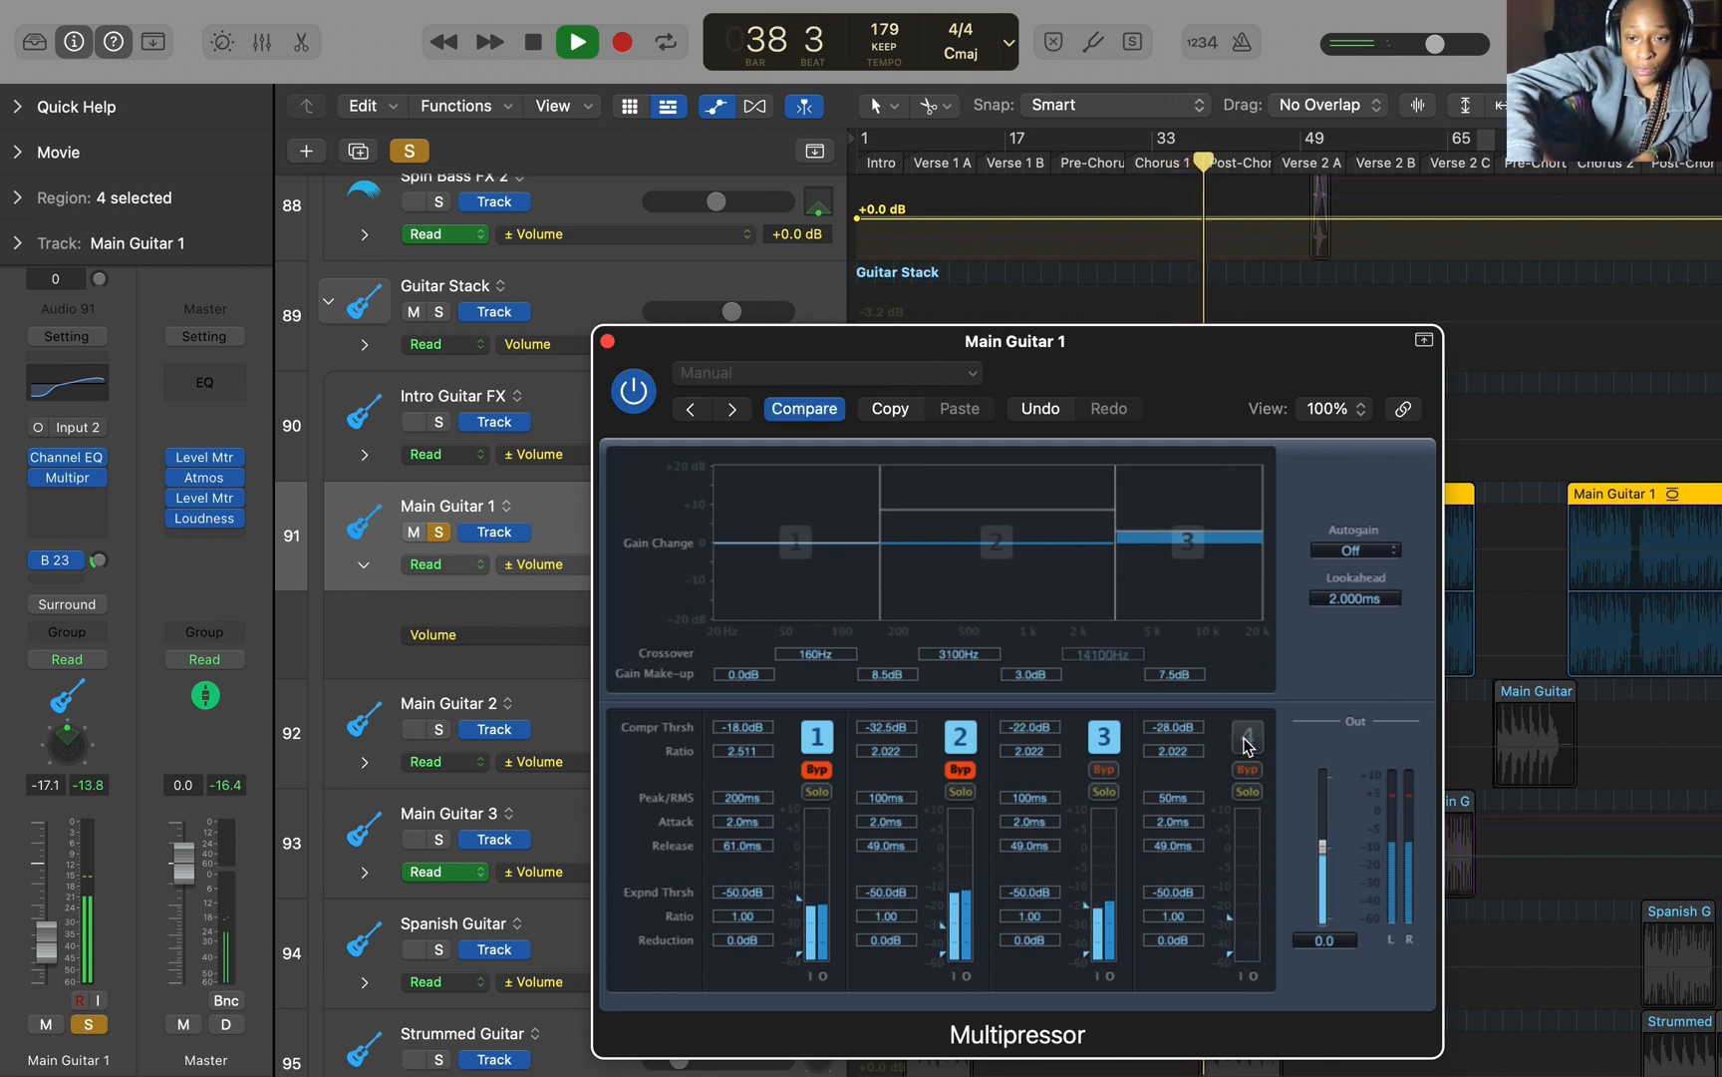
left_click(1247, 738)
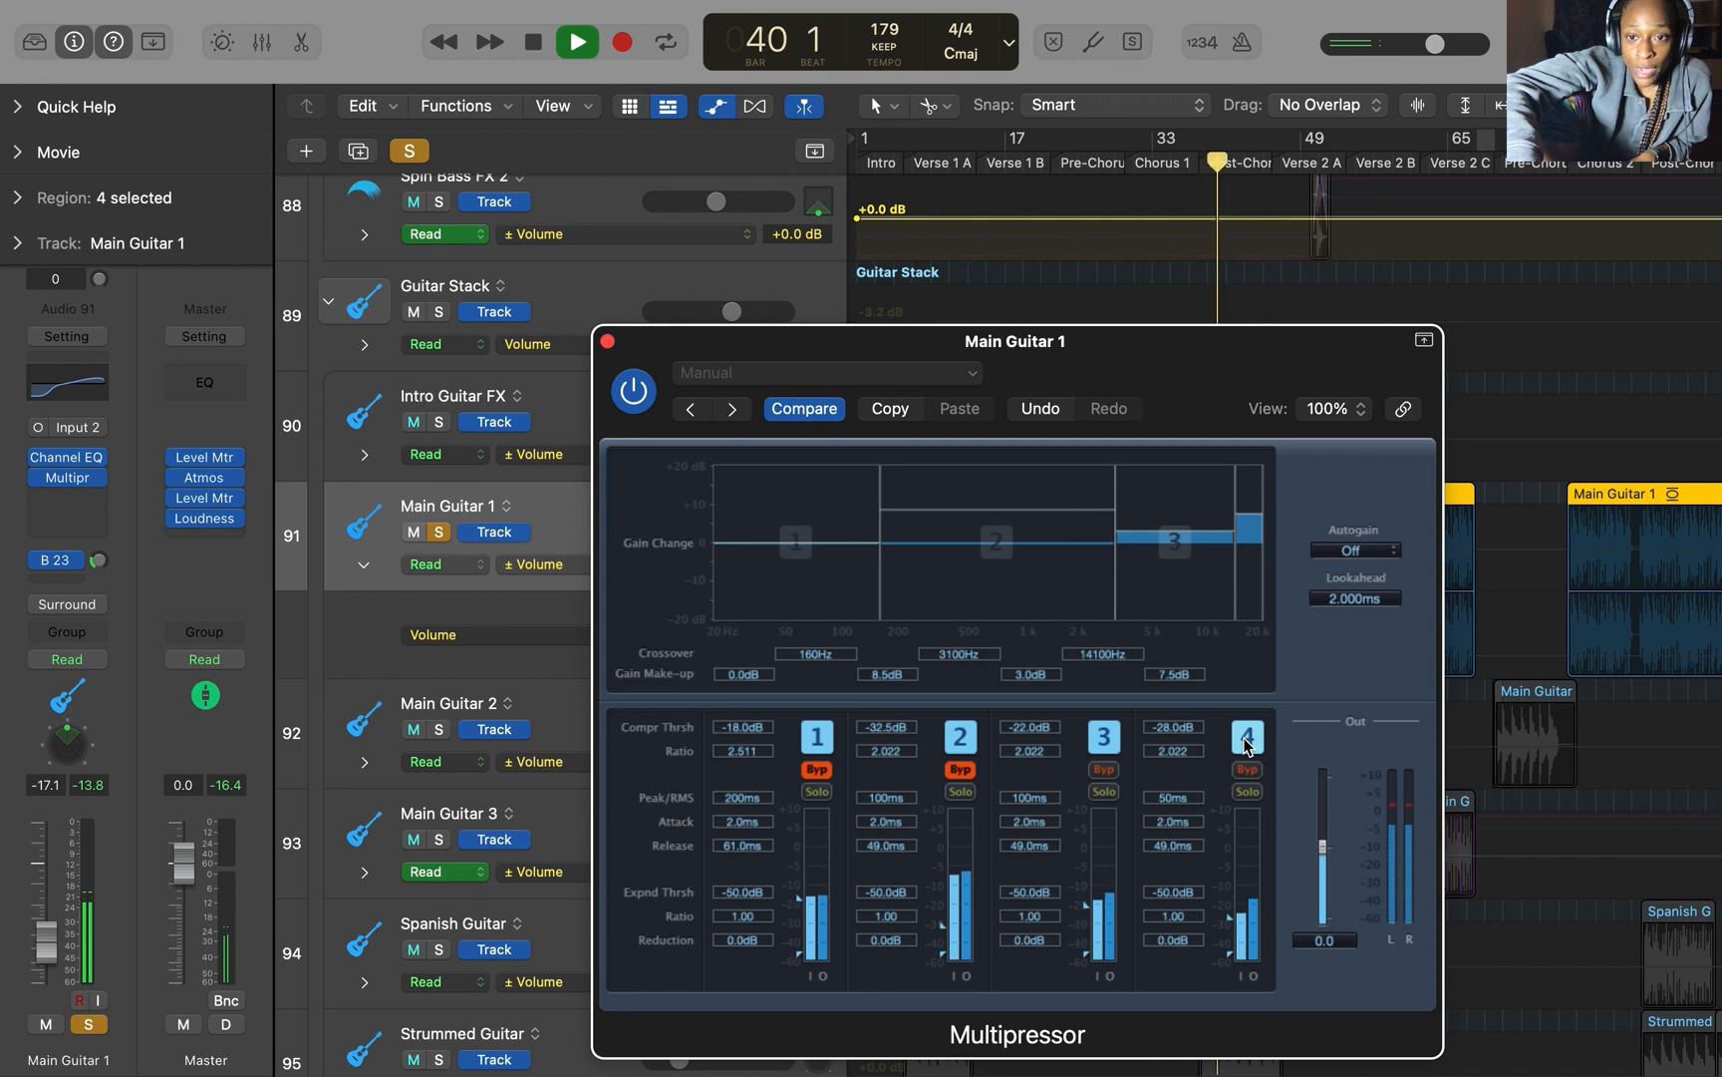
key("space")
left_click(607, 342)
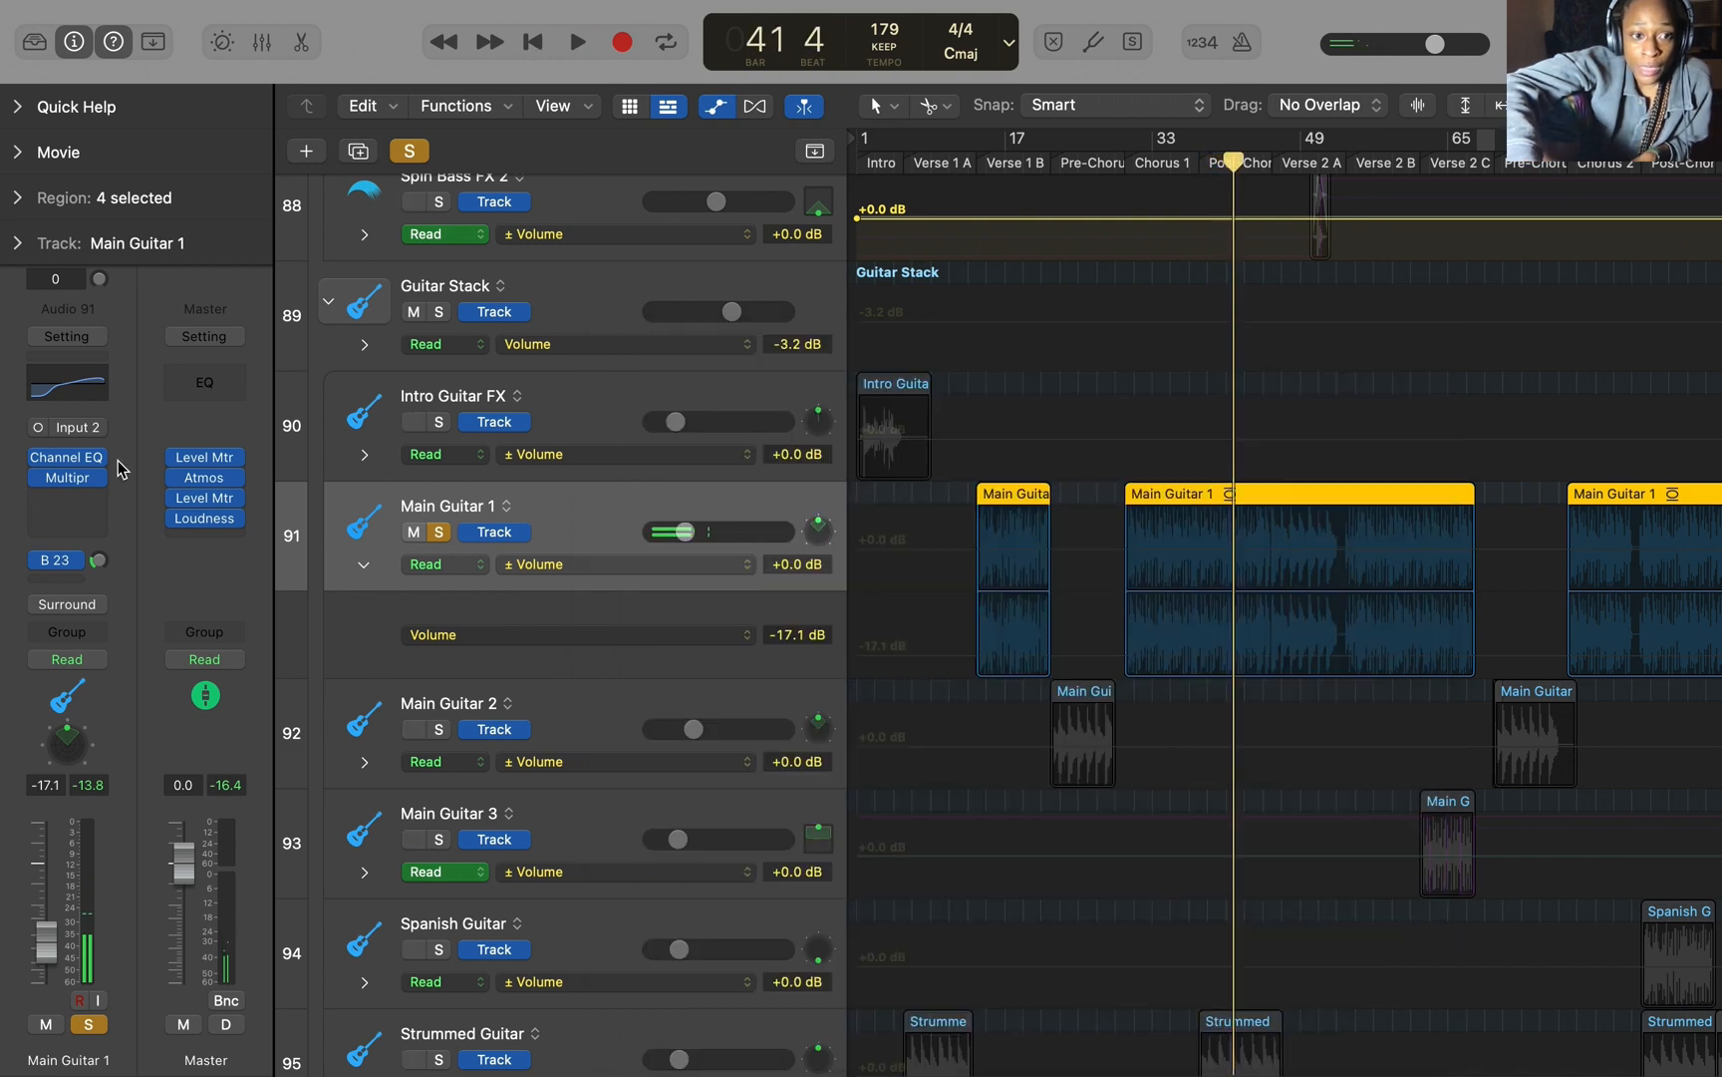
Step: Compare Main Guitar 1 with its Channel EQ bypassed and enabled during playback, examining the high-frequency boost
left_click(62, 387)
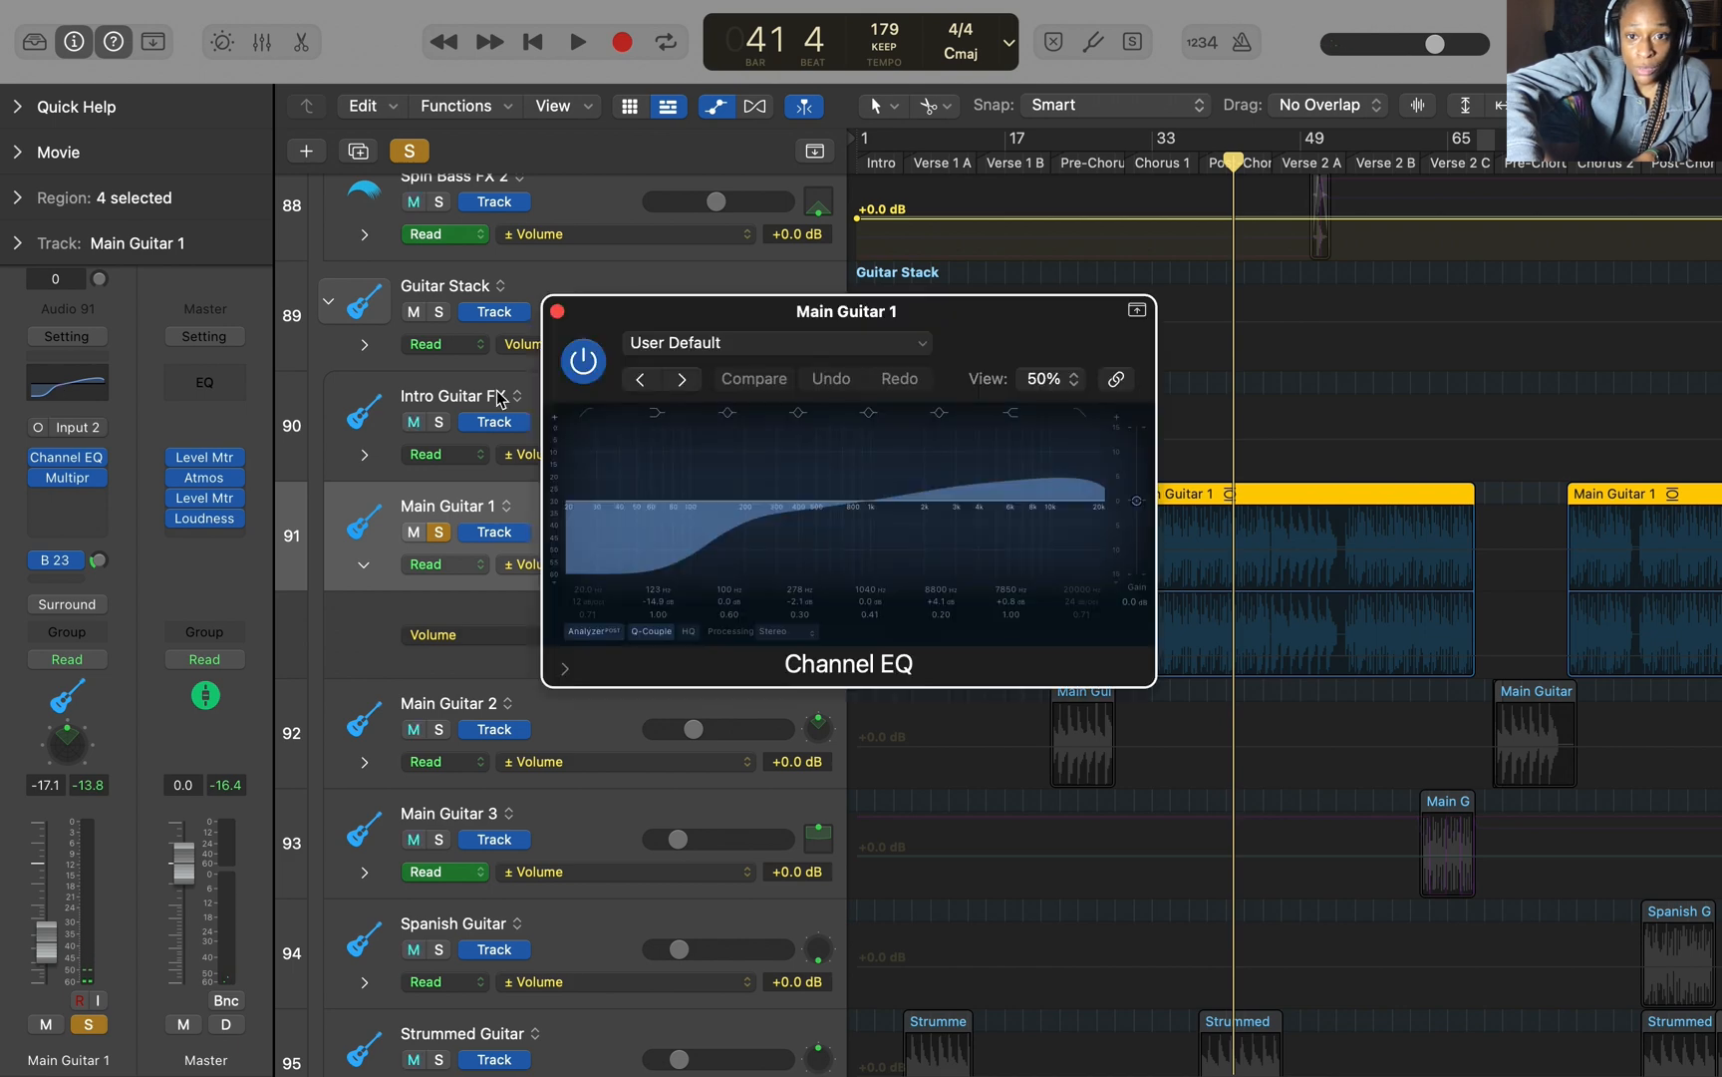
key("space")
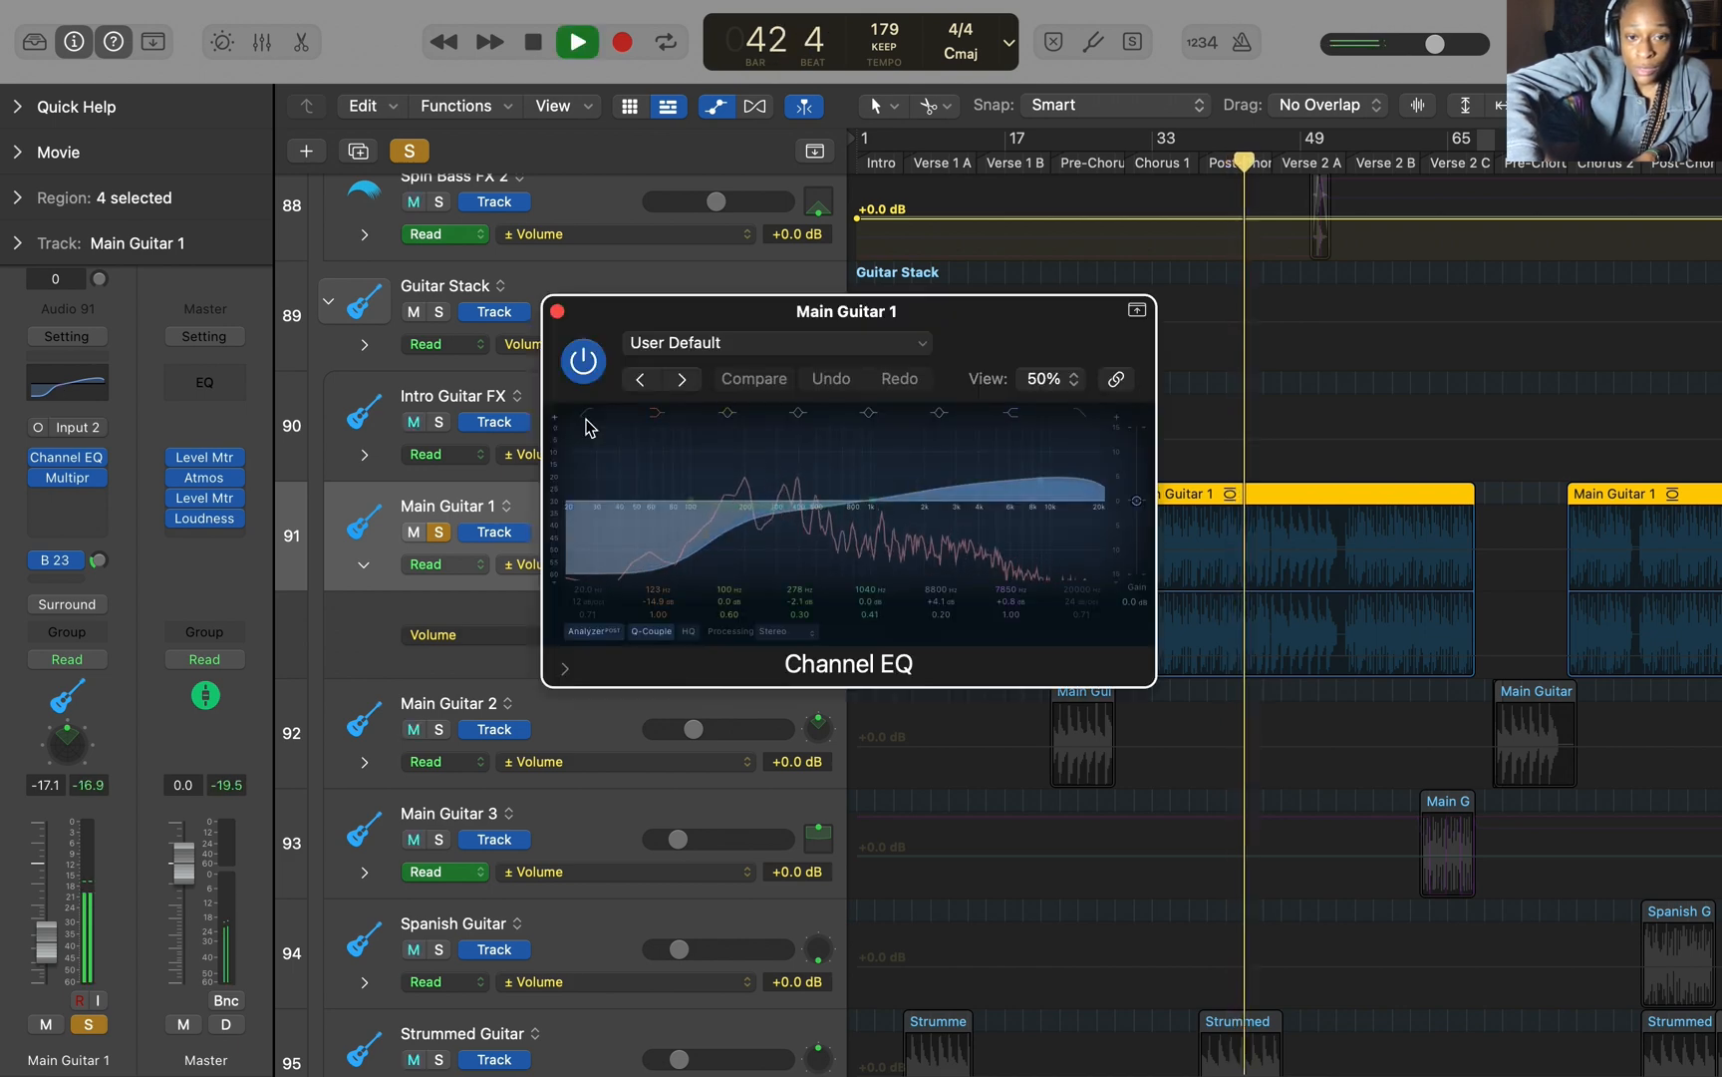
left_click(583, 362)
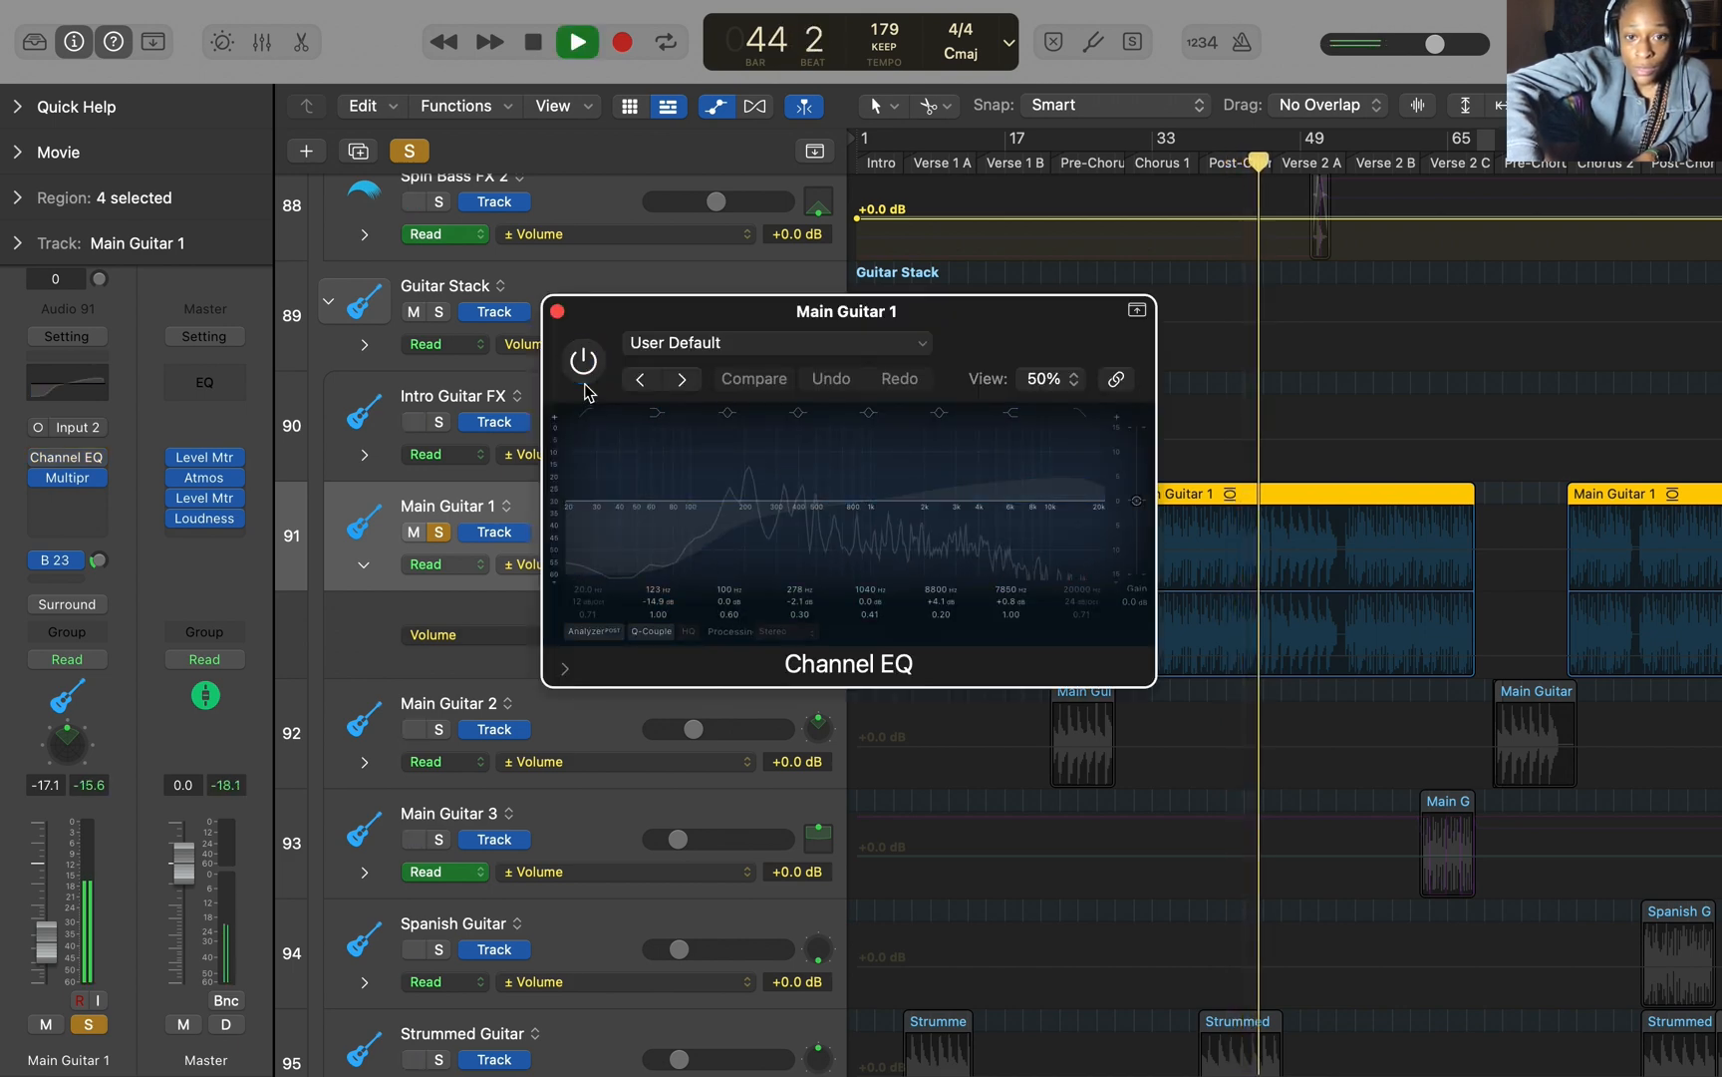
left_click(585, 382)
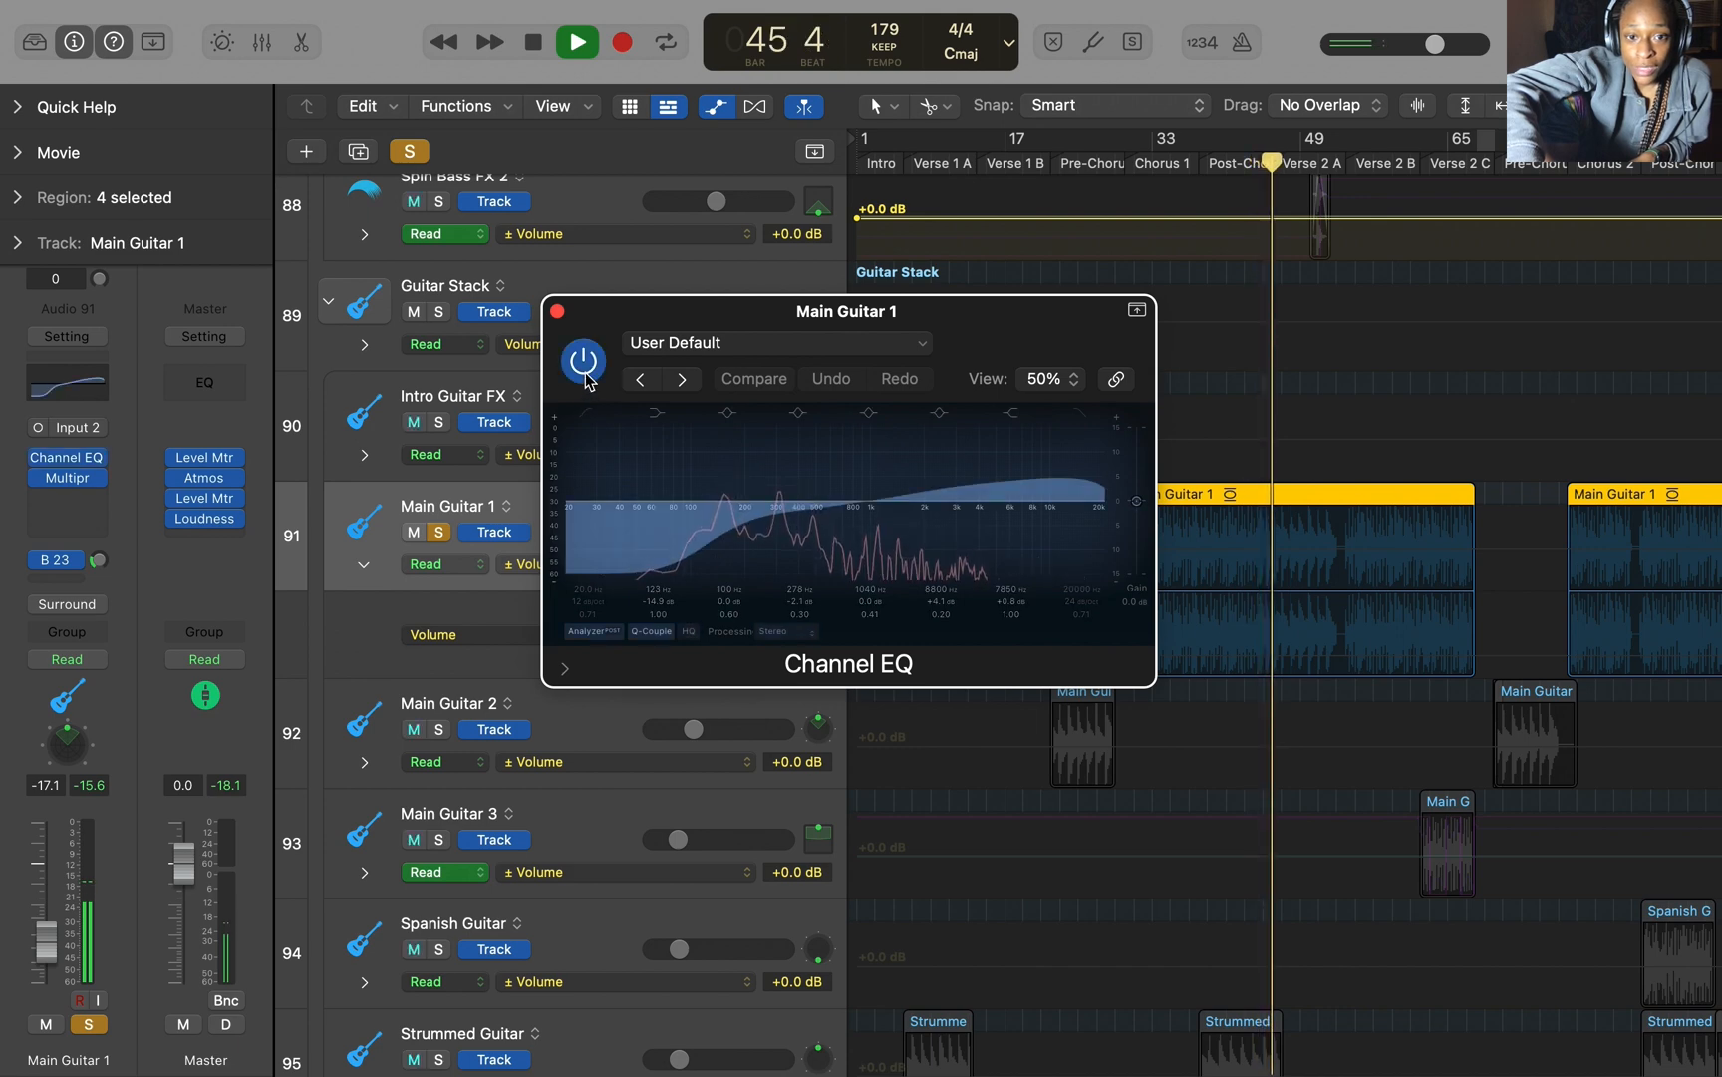
key("space")
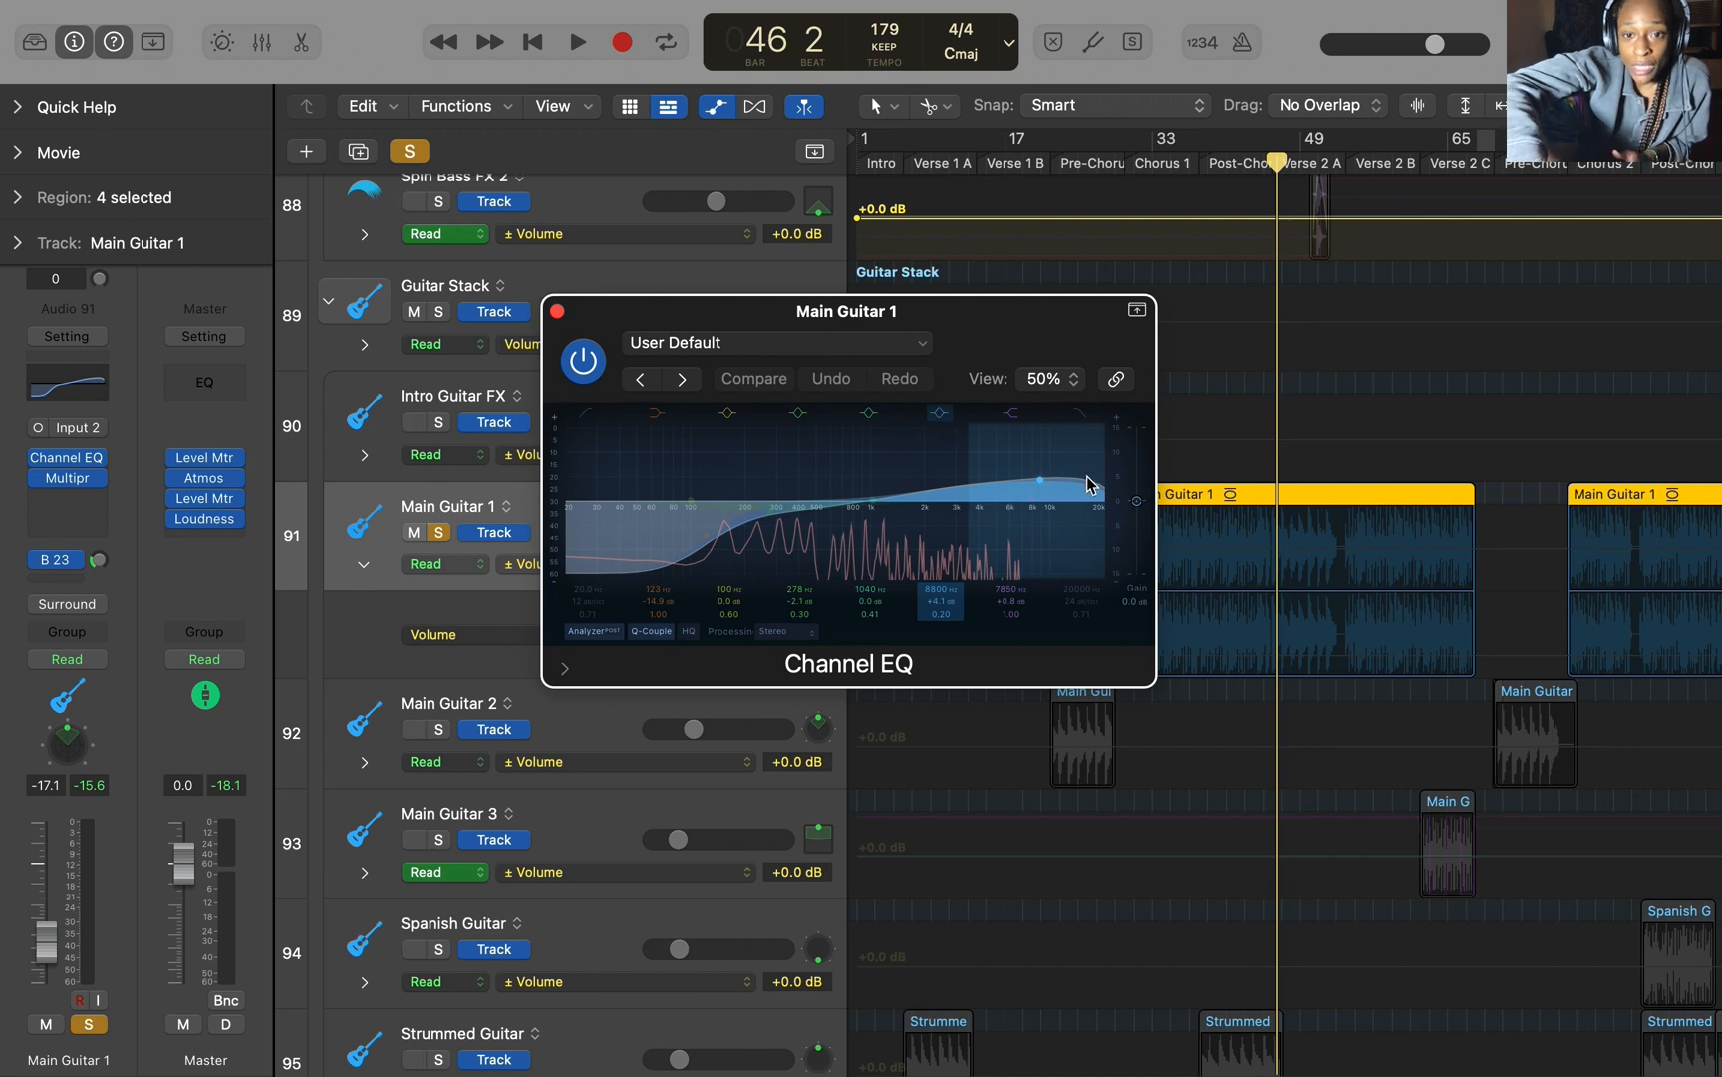
key("space")
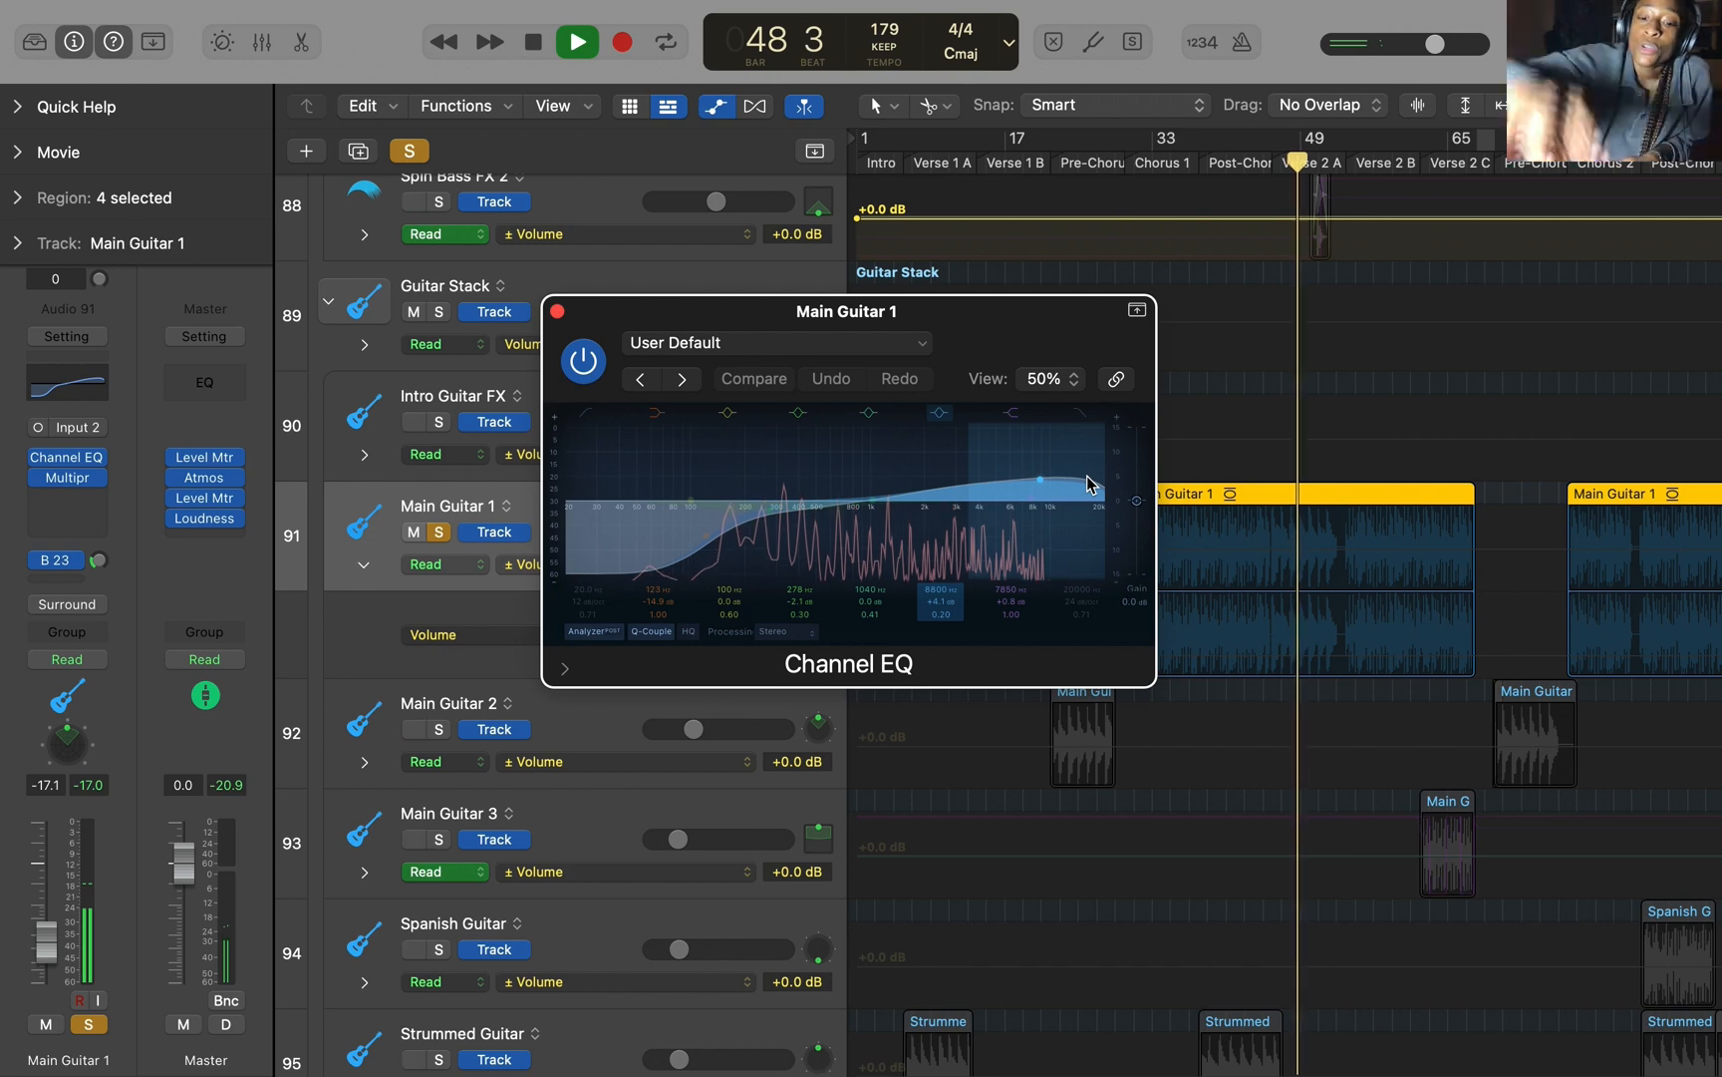
key("space")
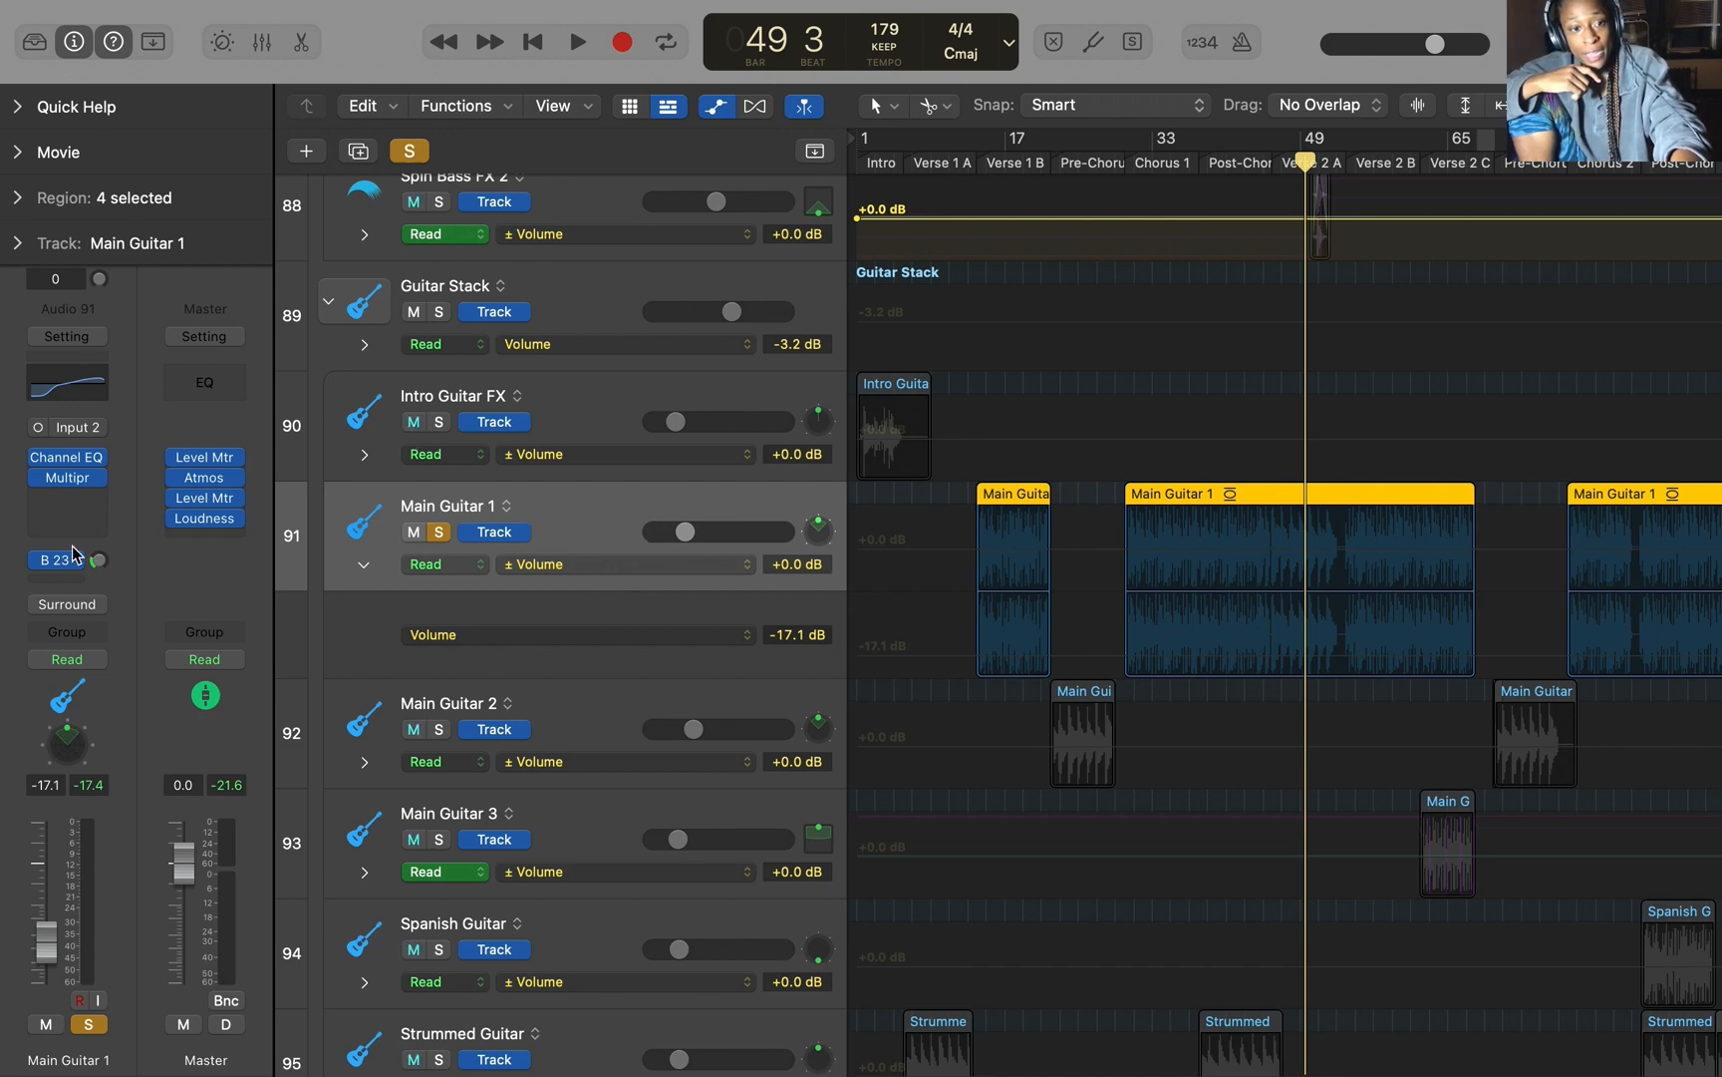
Step: Inspect Main Guitar 1's Bus 23 → RoomReverb send and the Space Designer effect on its Room aux
left_click(69, 562)
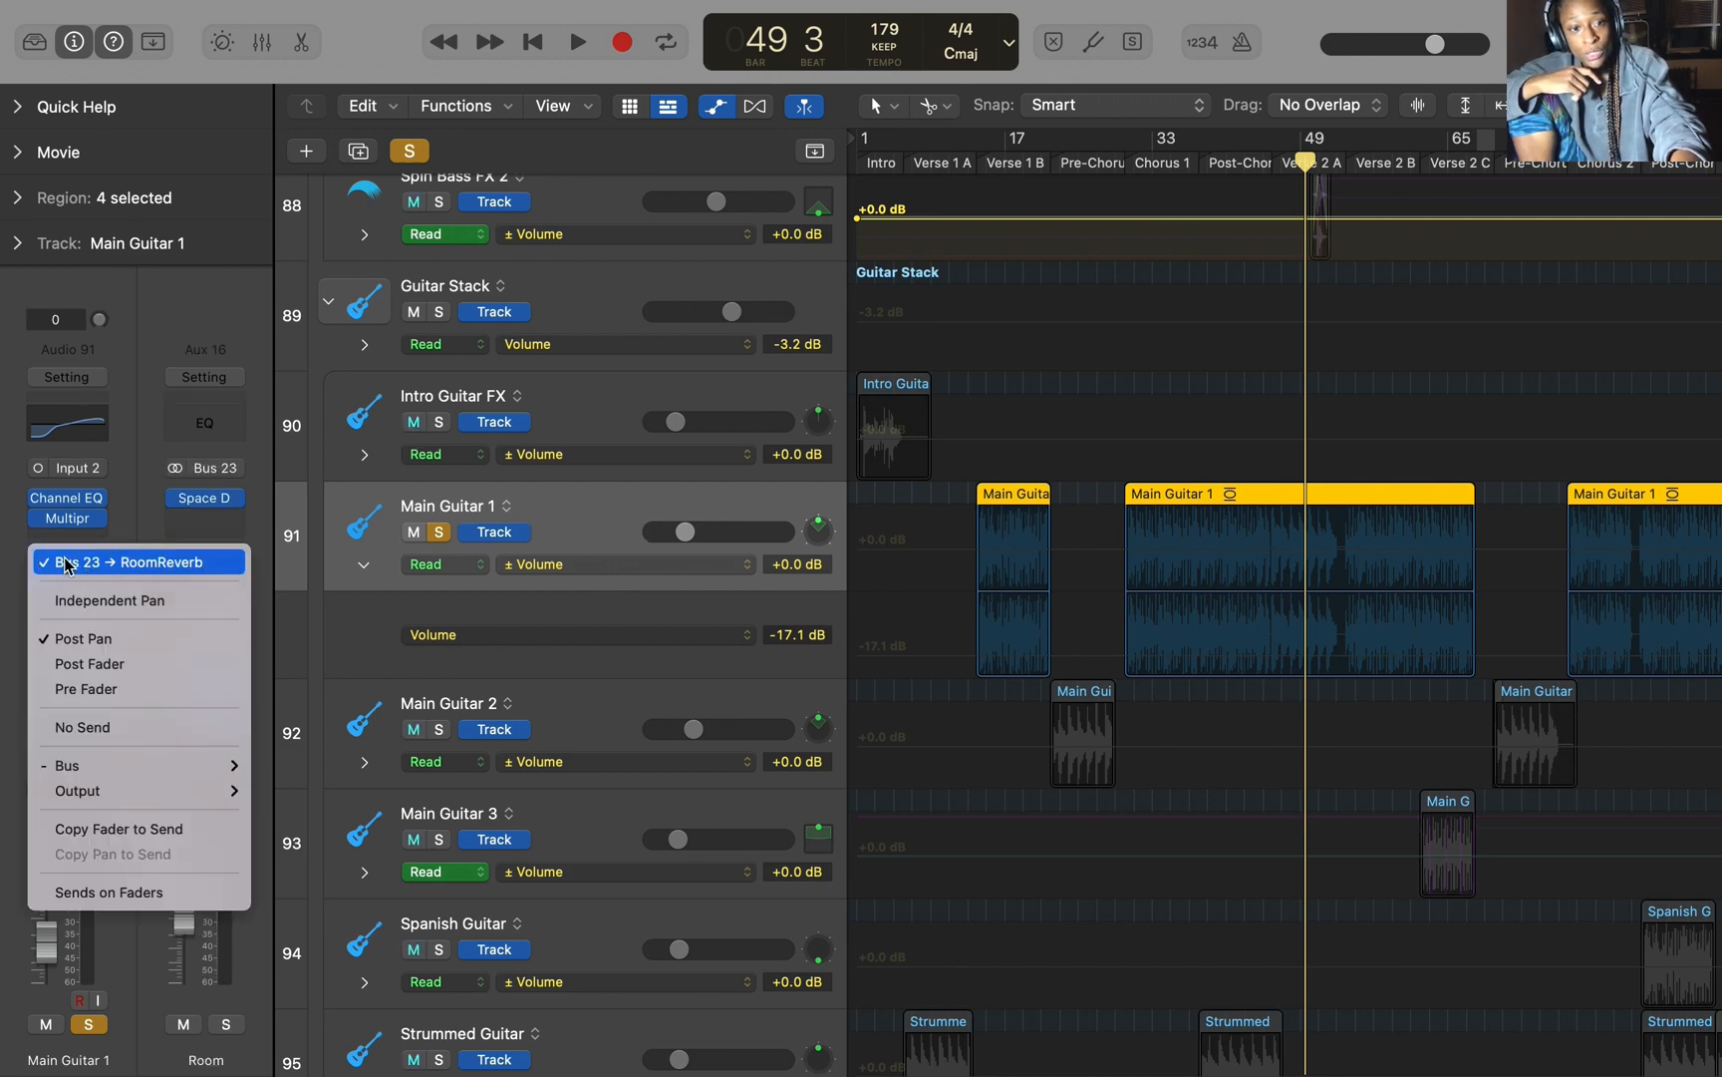
left_click(130, 511)
left_click(205, 497)
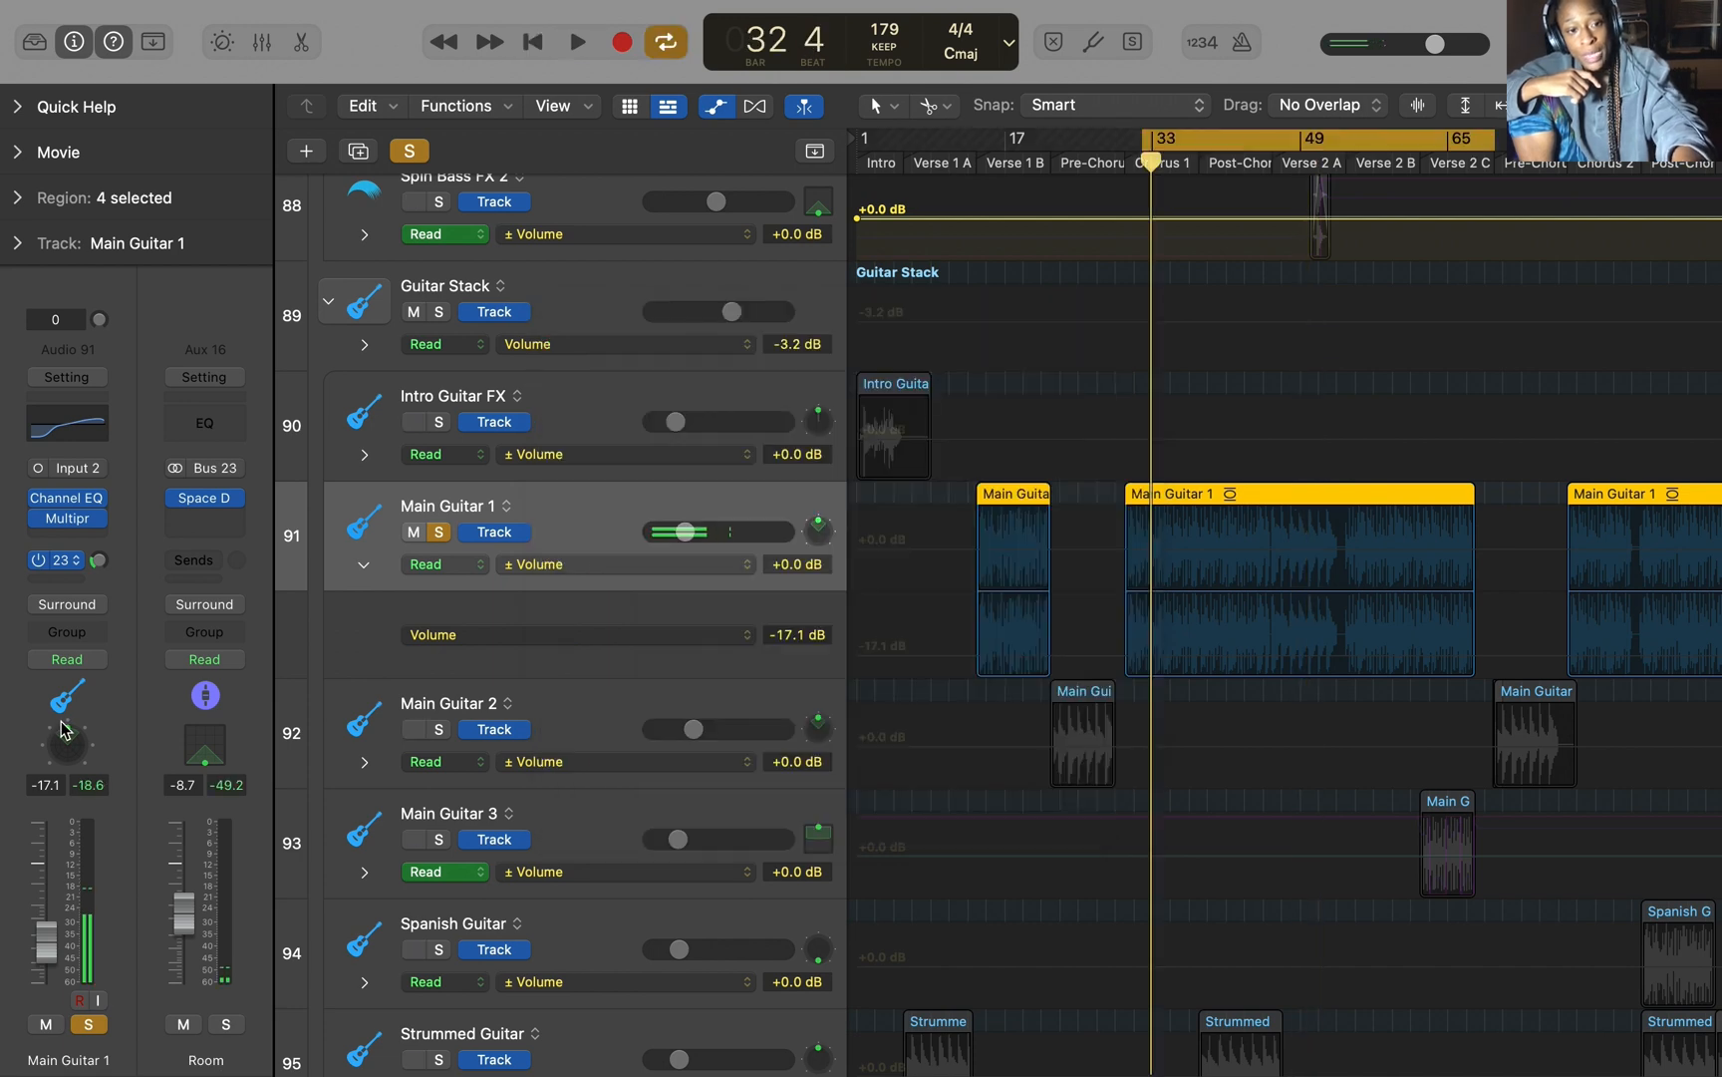
Step: Check Main Guitar 1's Surround Panner placement while playing the cycled section from bar 33, and close the panner
double_click(64, 733)
key("space")
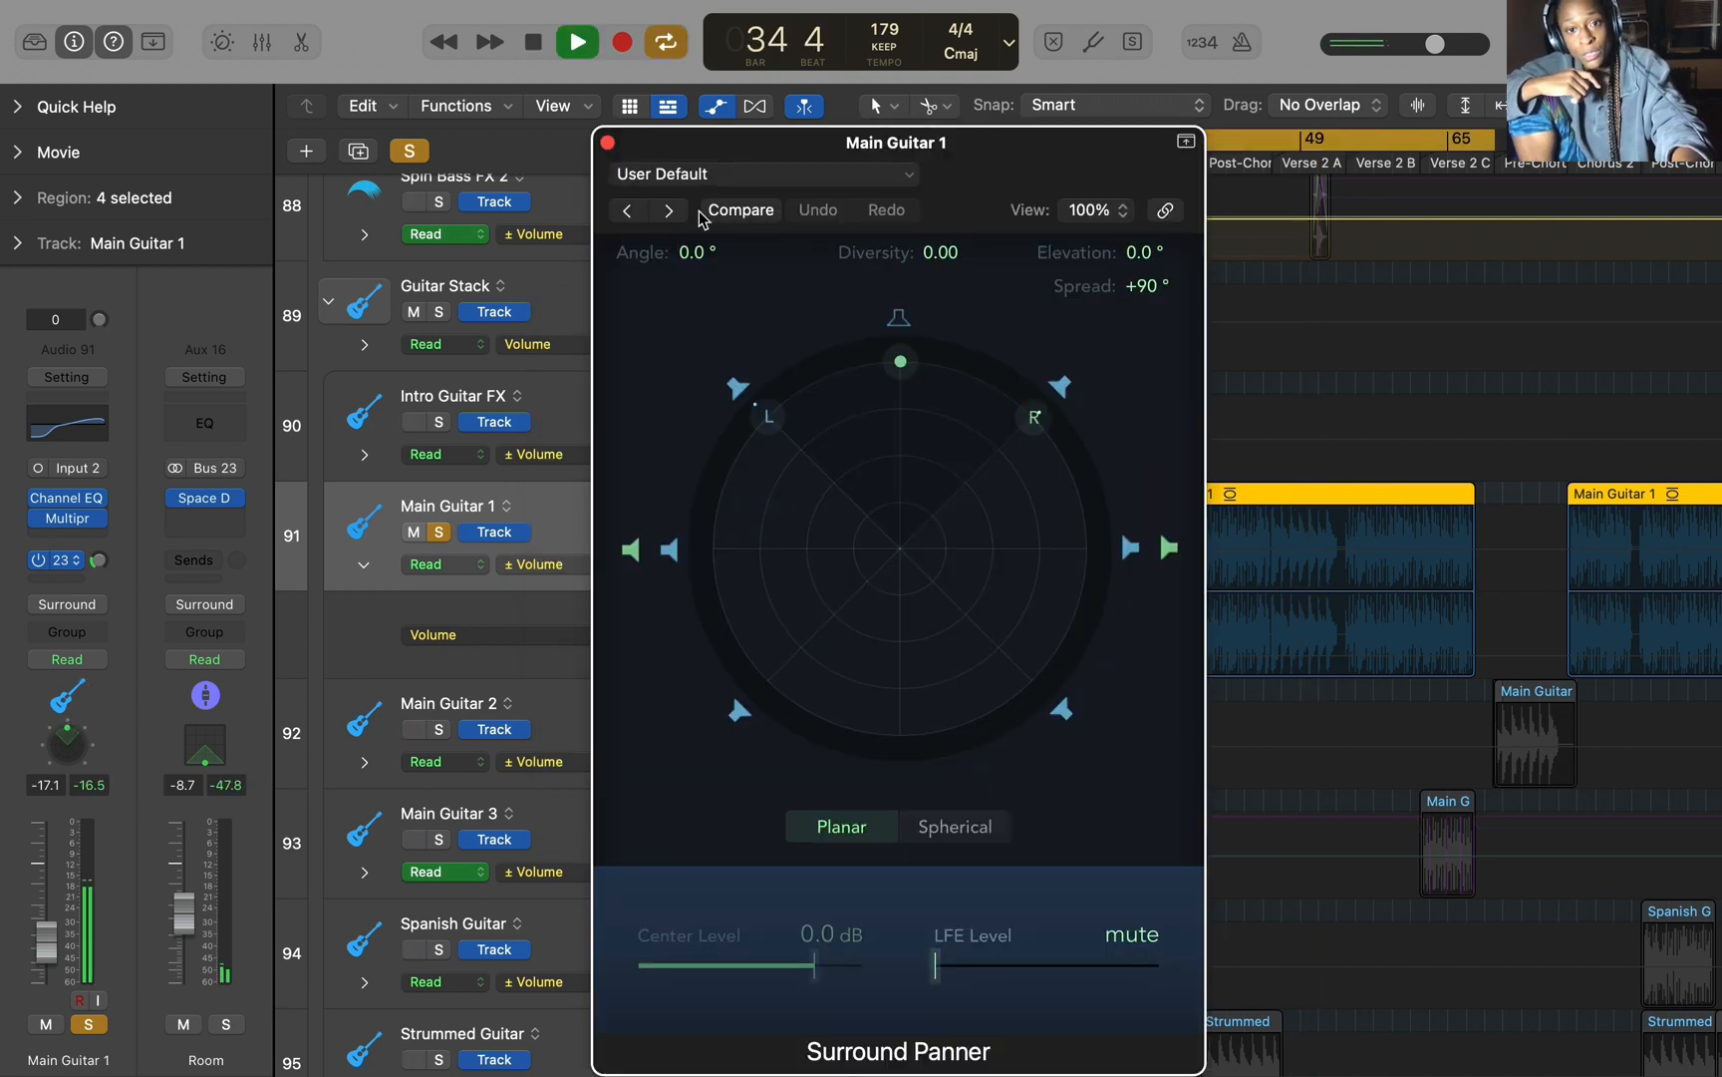
left_click(608, 144)
key("space")
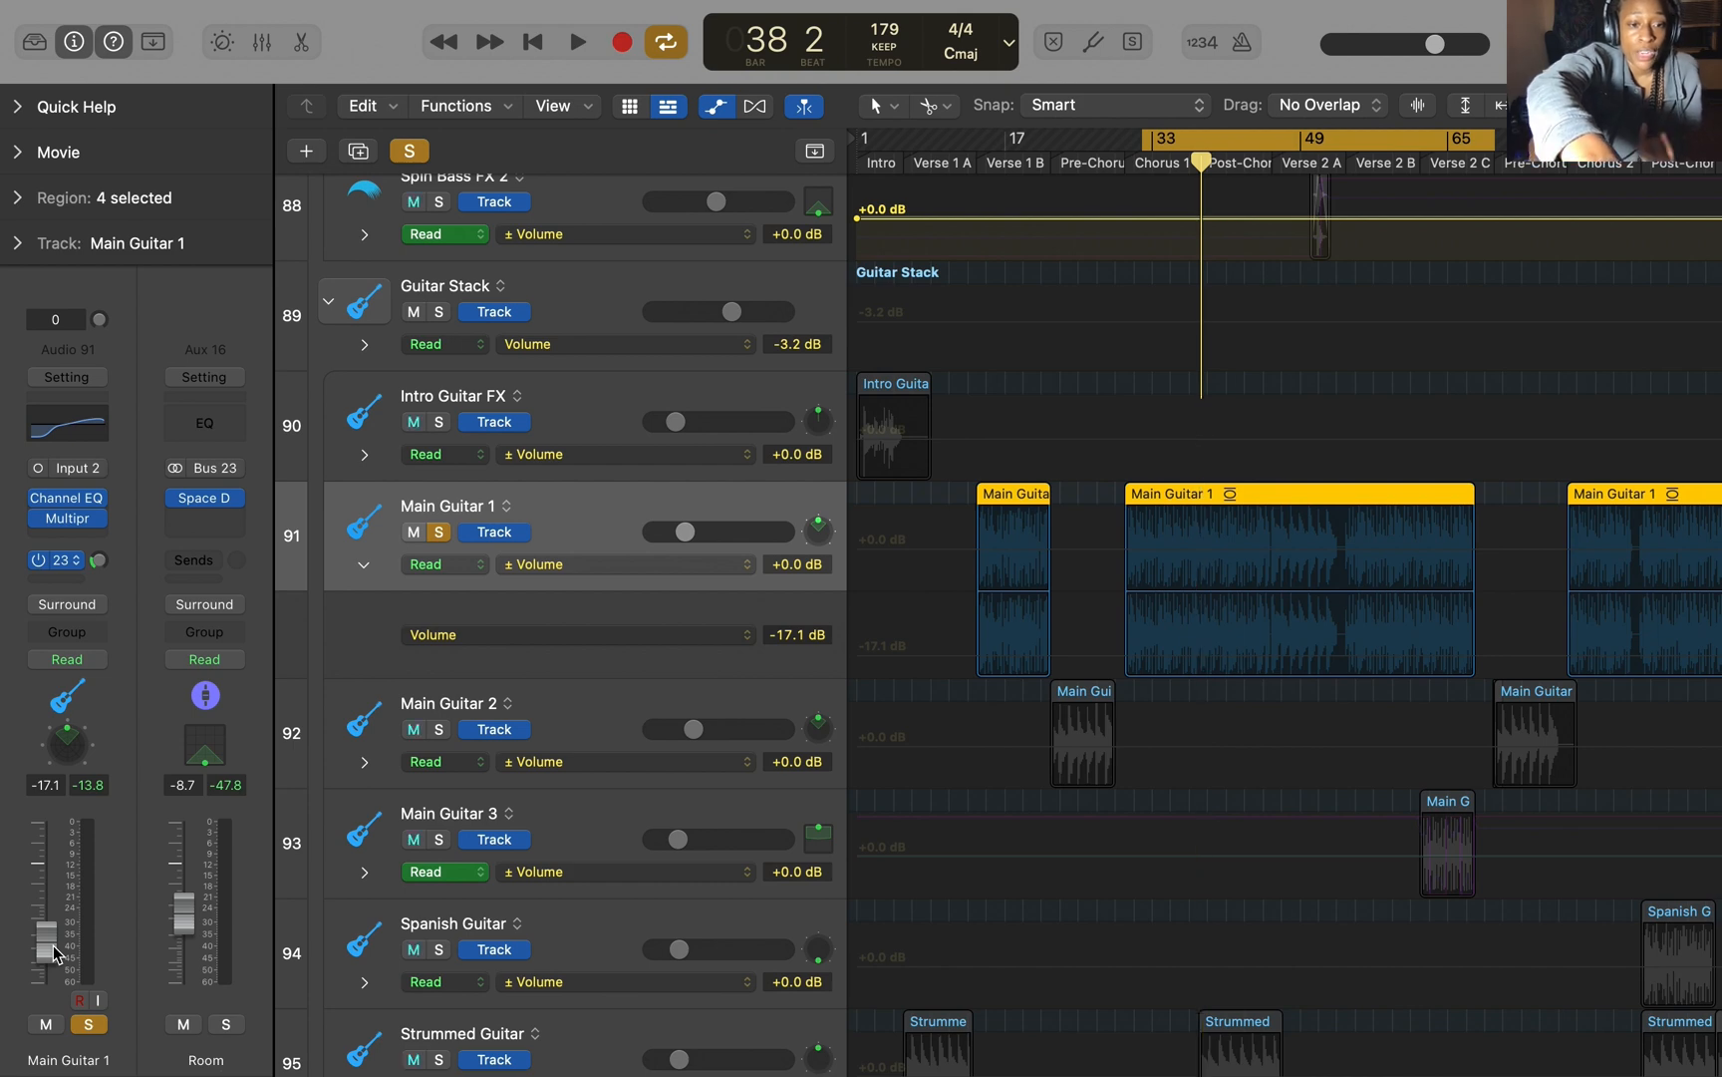
Step: Show the mixer and play Main Guitar 1 together with the lead vocal hooks around bar 34
key("x")
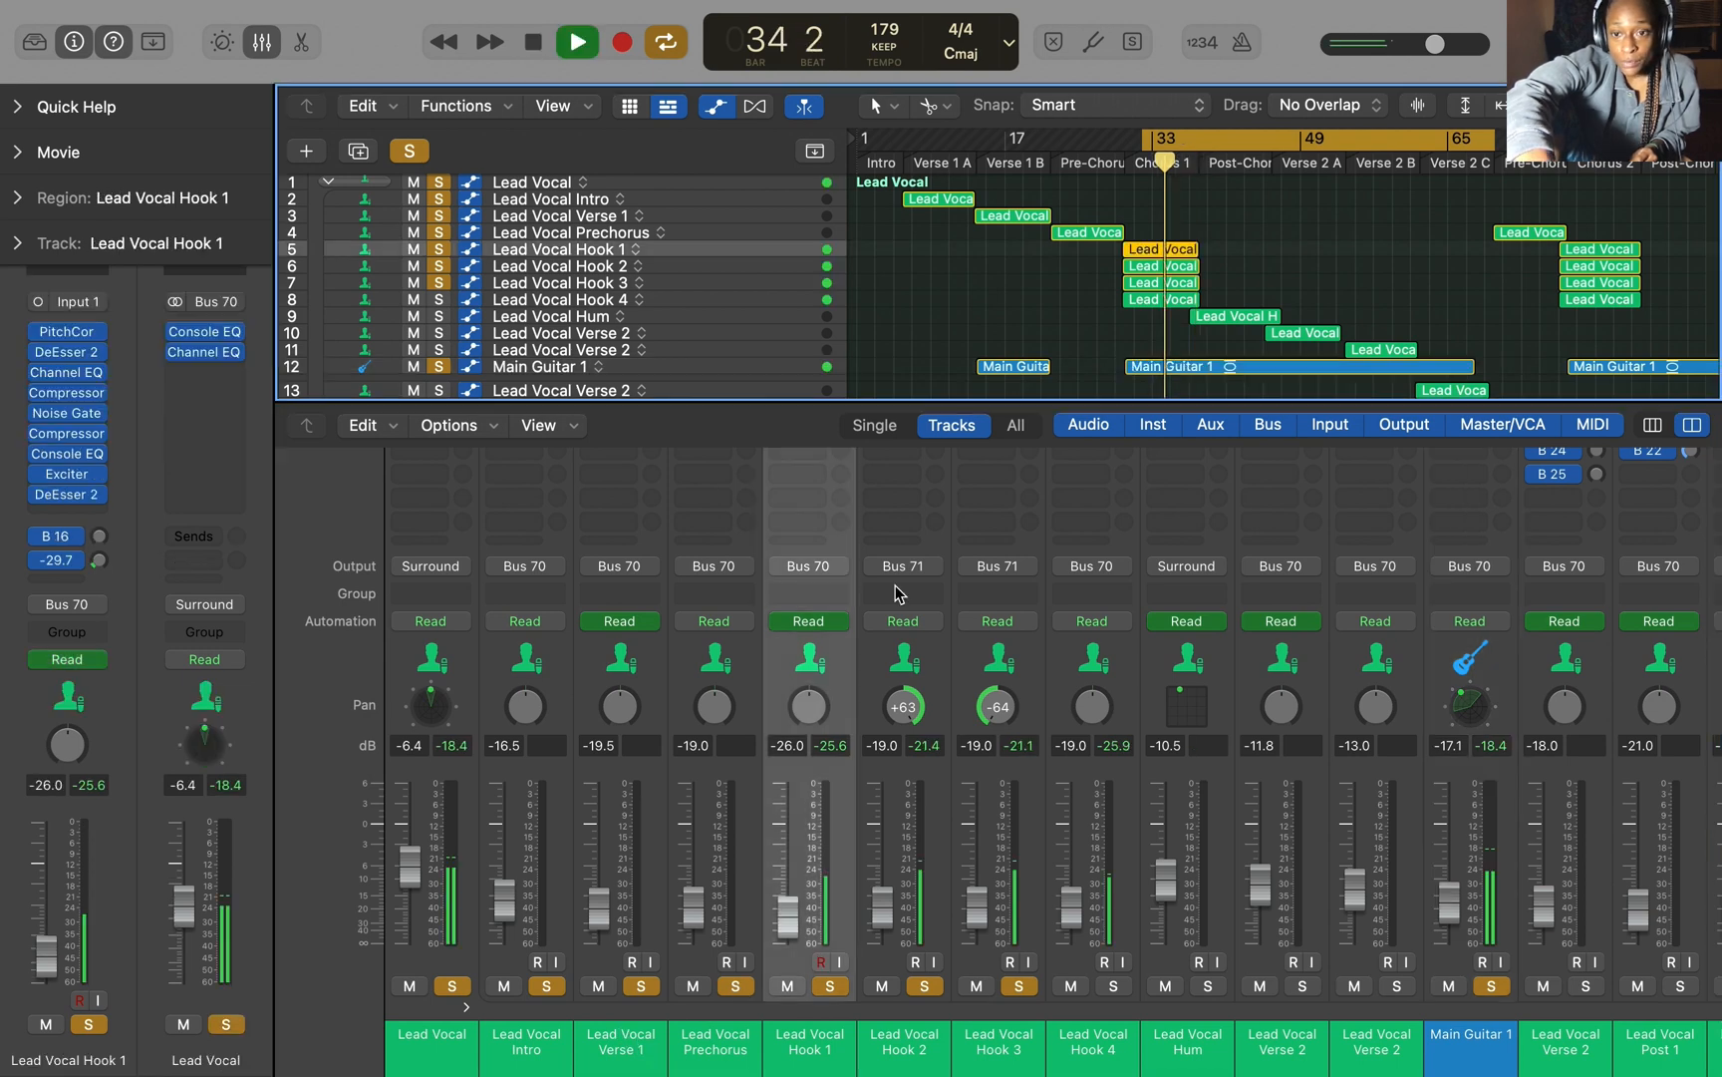
key("space")
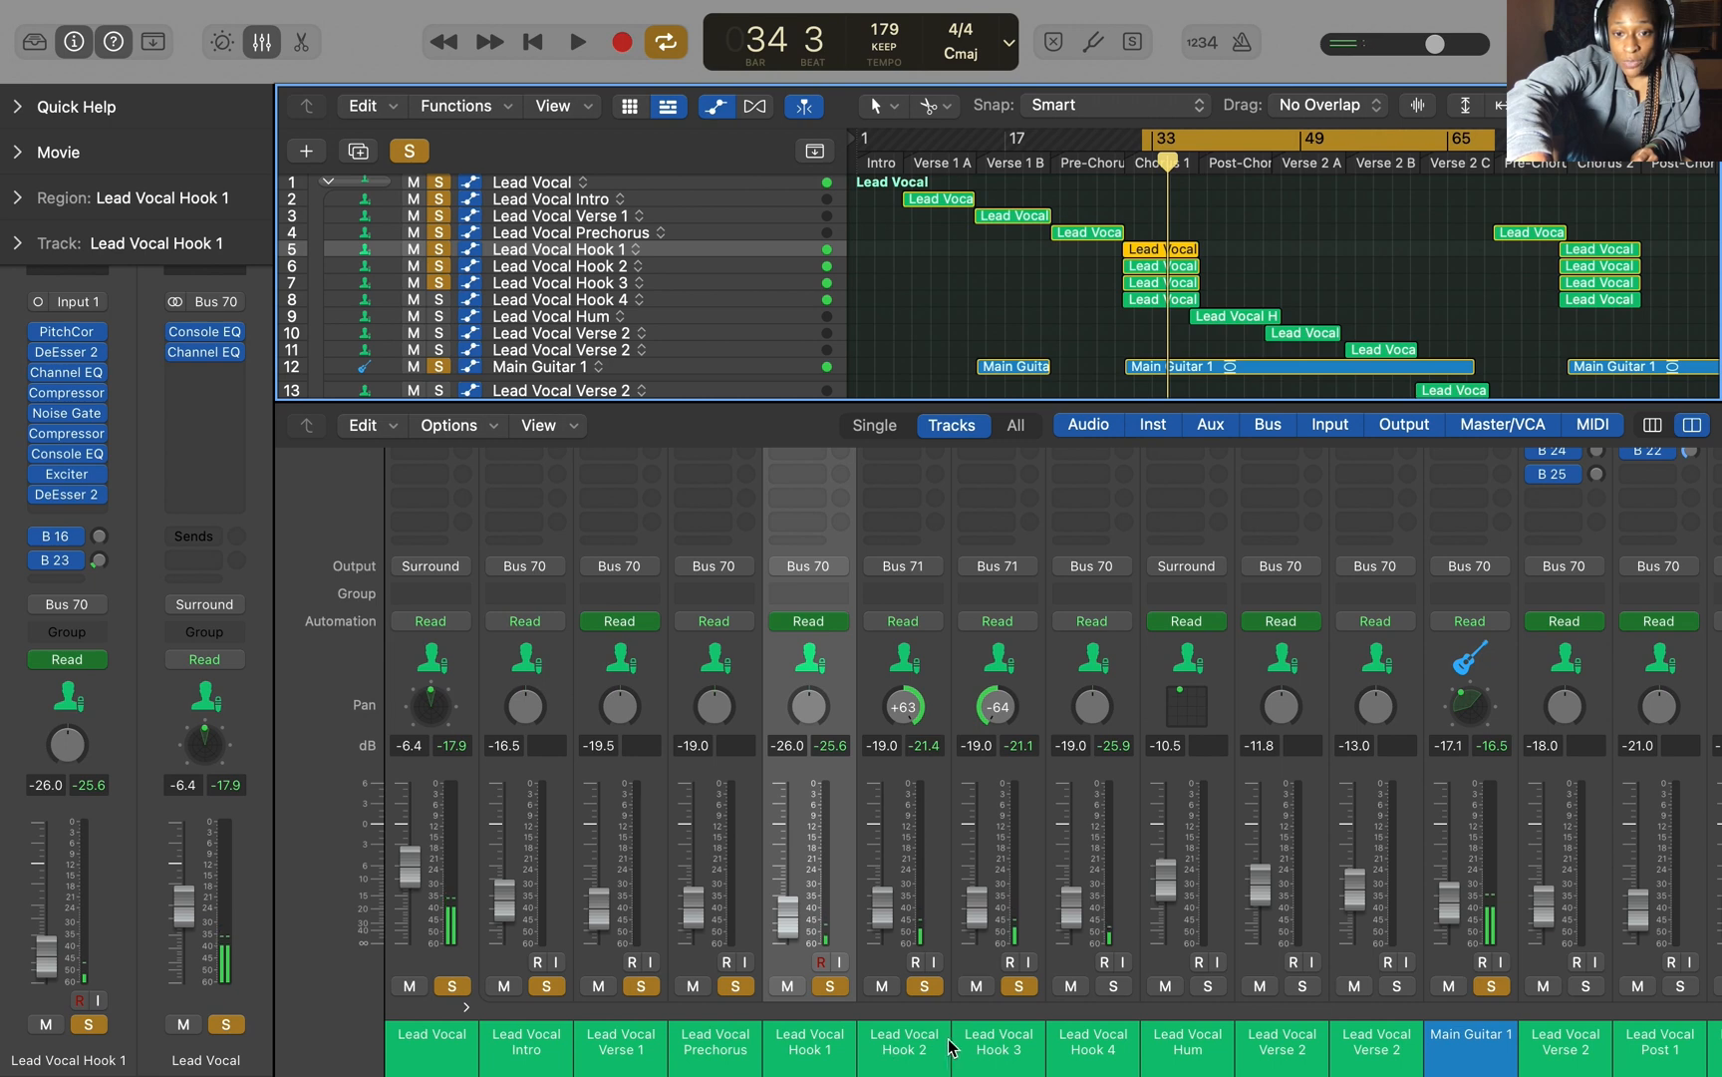
Step: Play the lead vocals and Main Guitar 1 into the post-chorus, select Lead Vocal Hum to listen to it, and stop playback
key("space")
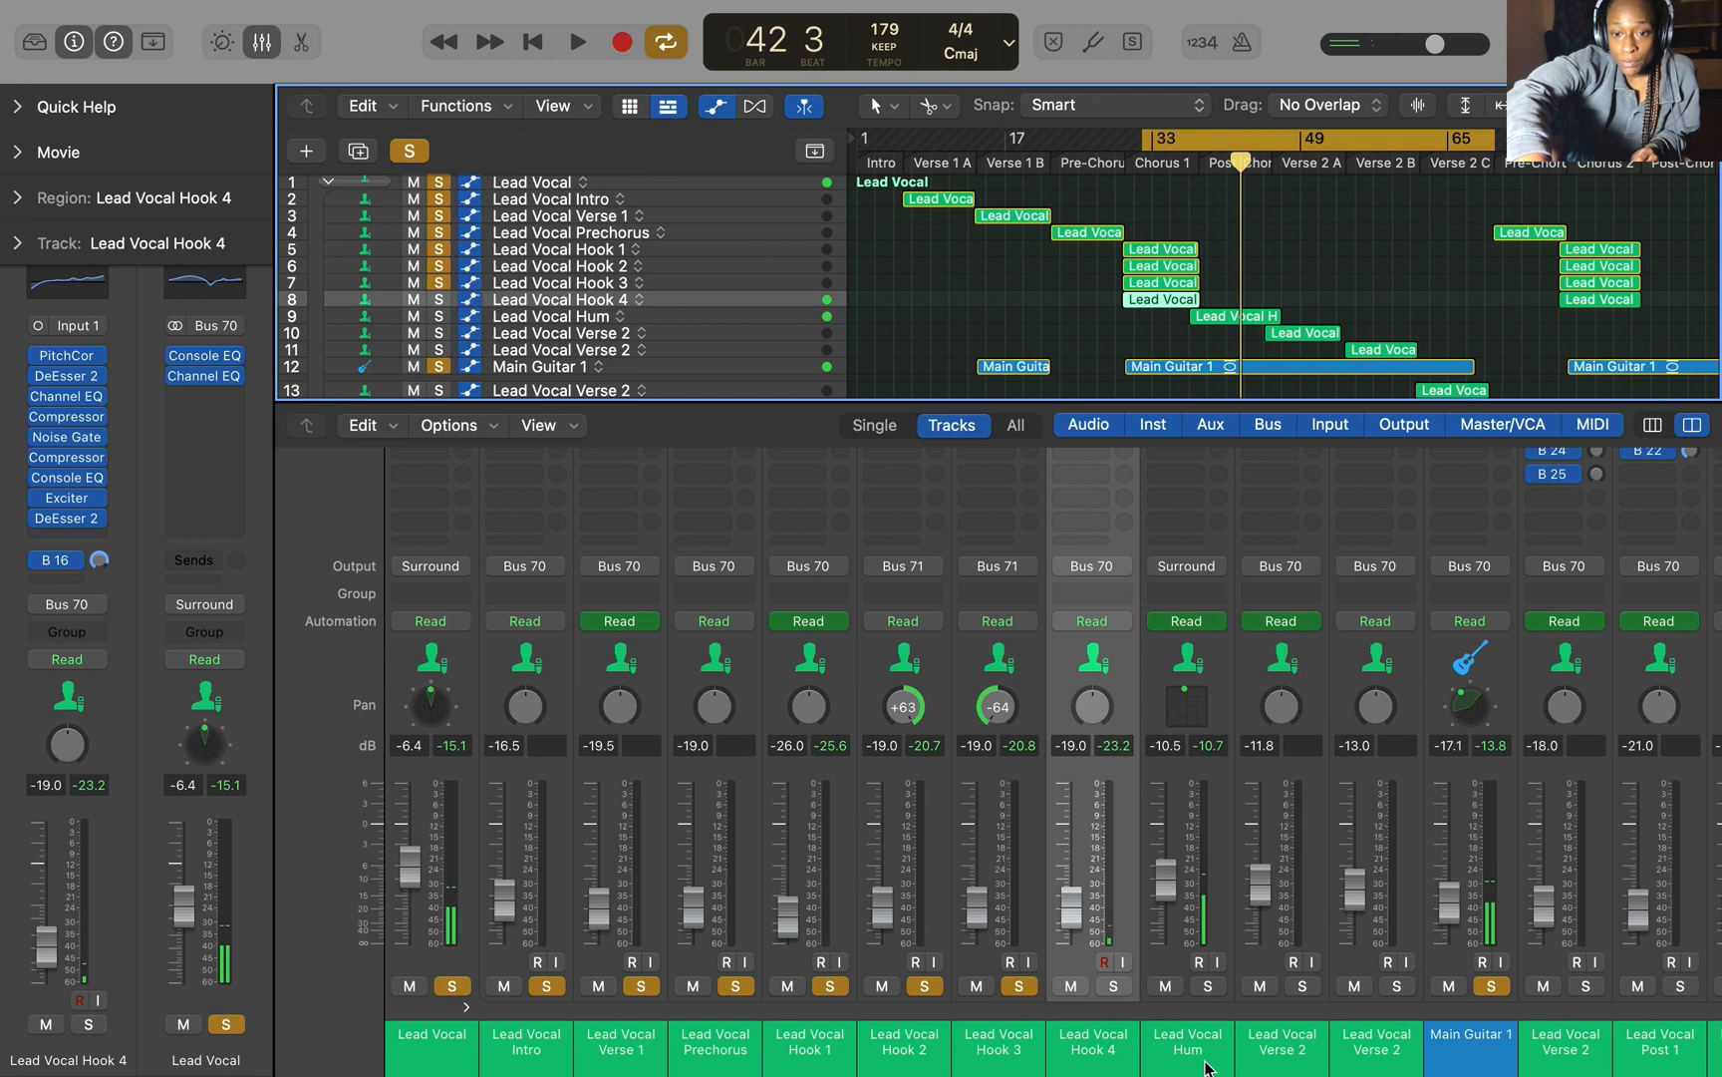
left_click(1206, 1067)
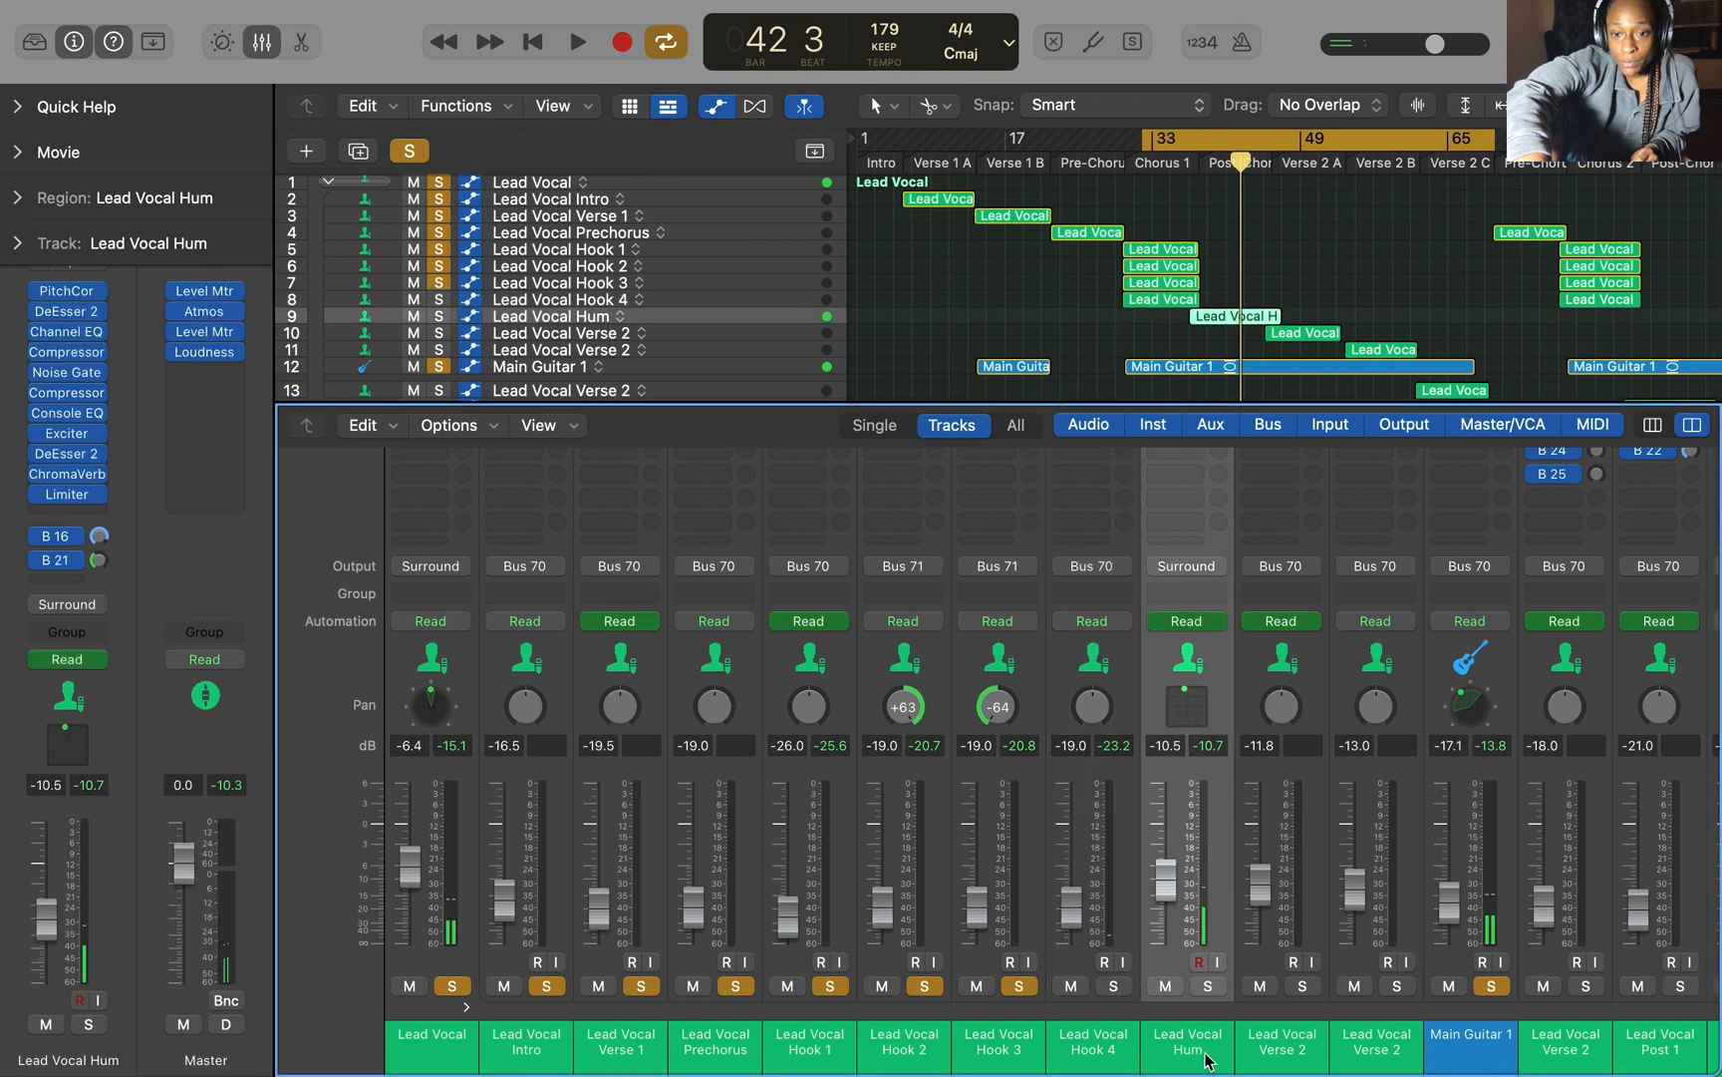
key("space")
key("space")
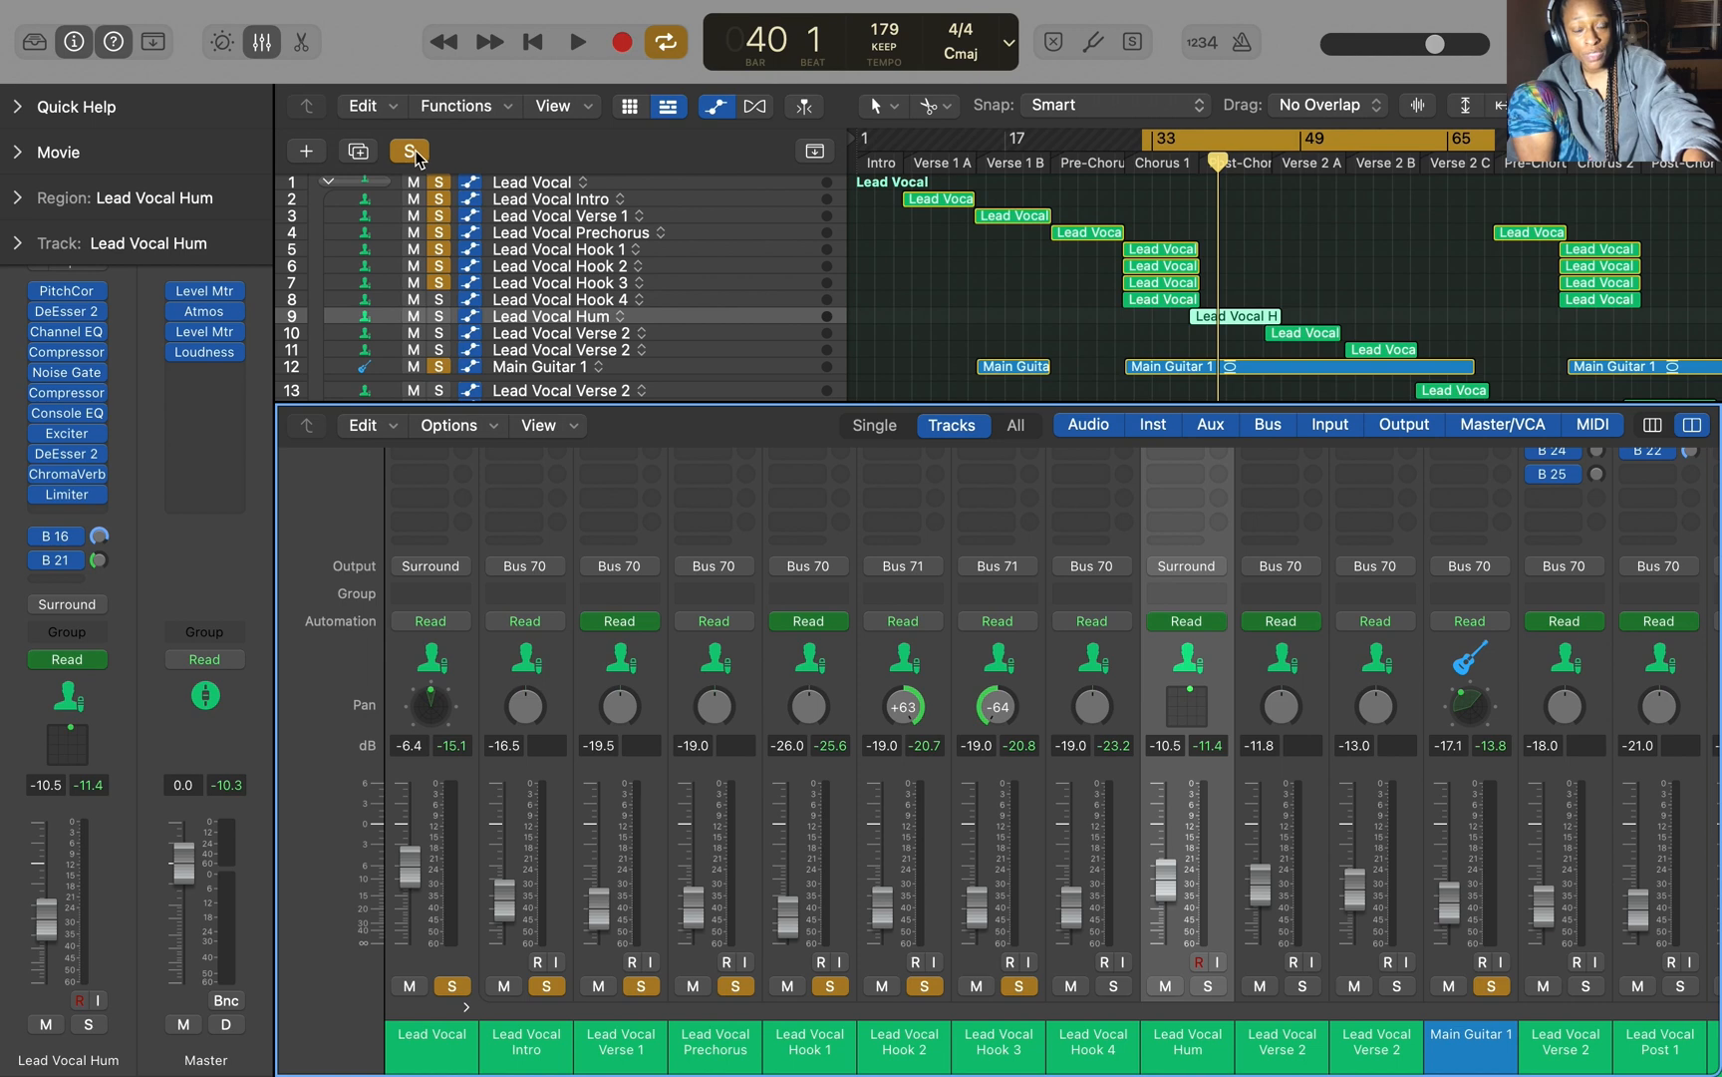
Step: Inspect the panning and bus routing of Lead Vocal Hook 3 and Hook 2, and open the main Lead Vocal track's Surround Panner
left_click(990, 1049)
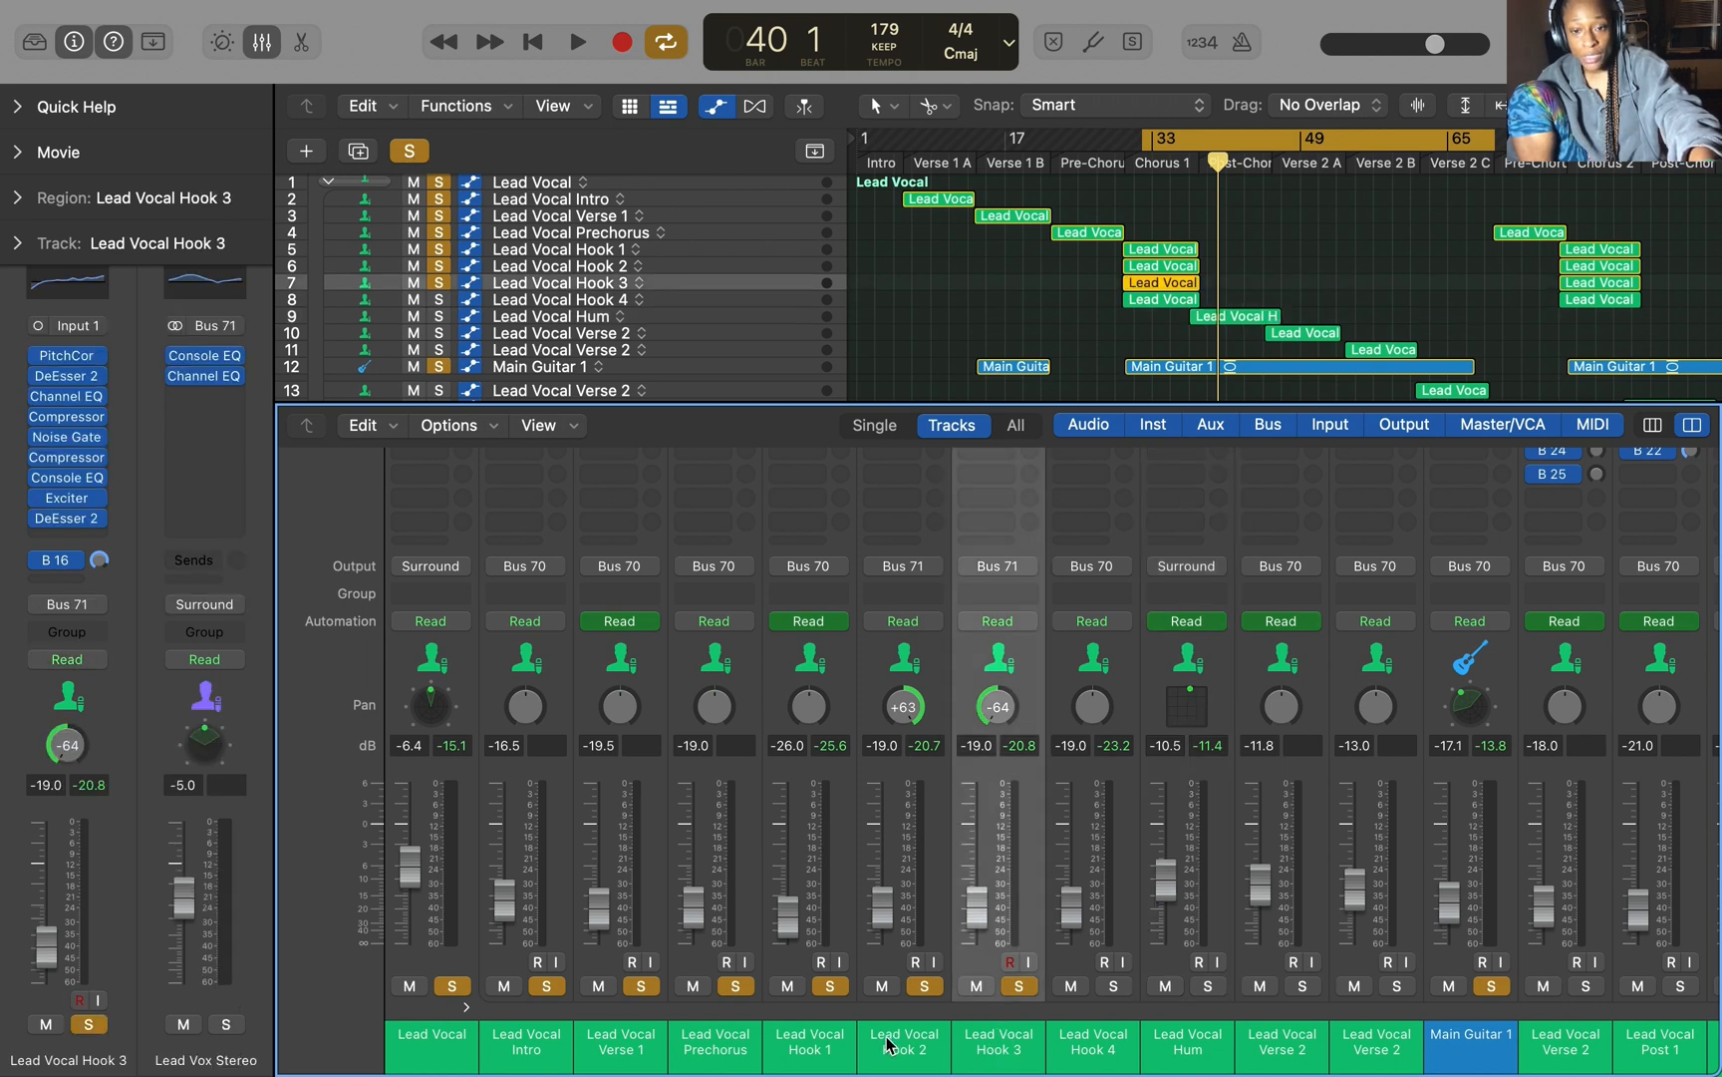
left_click(890, 1045)
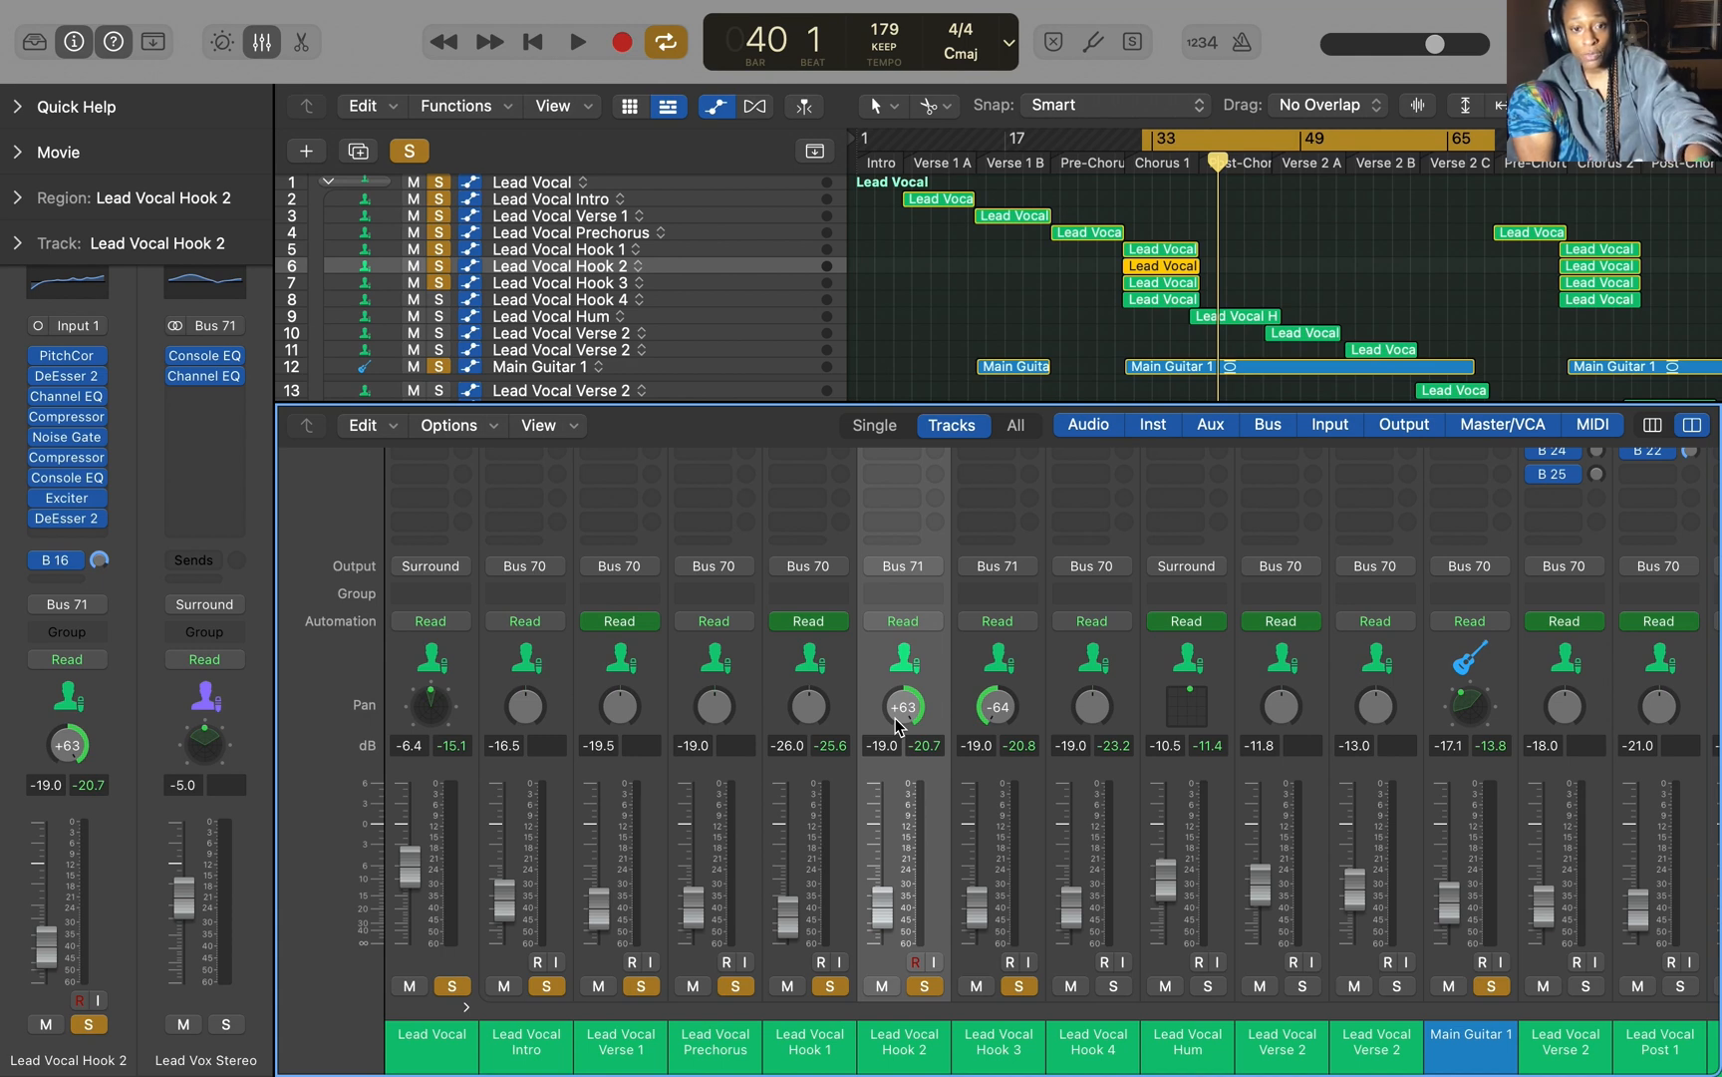
left_click(456, 1063)
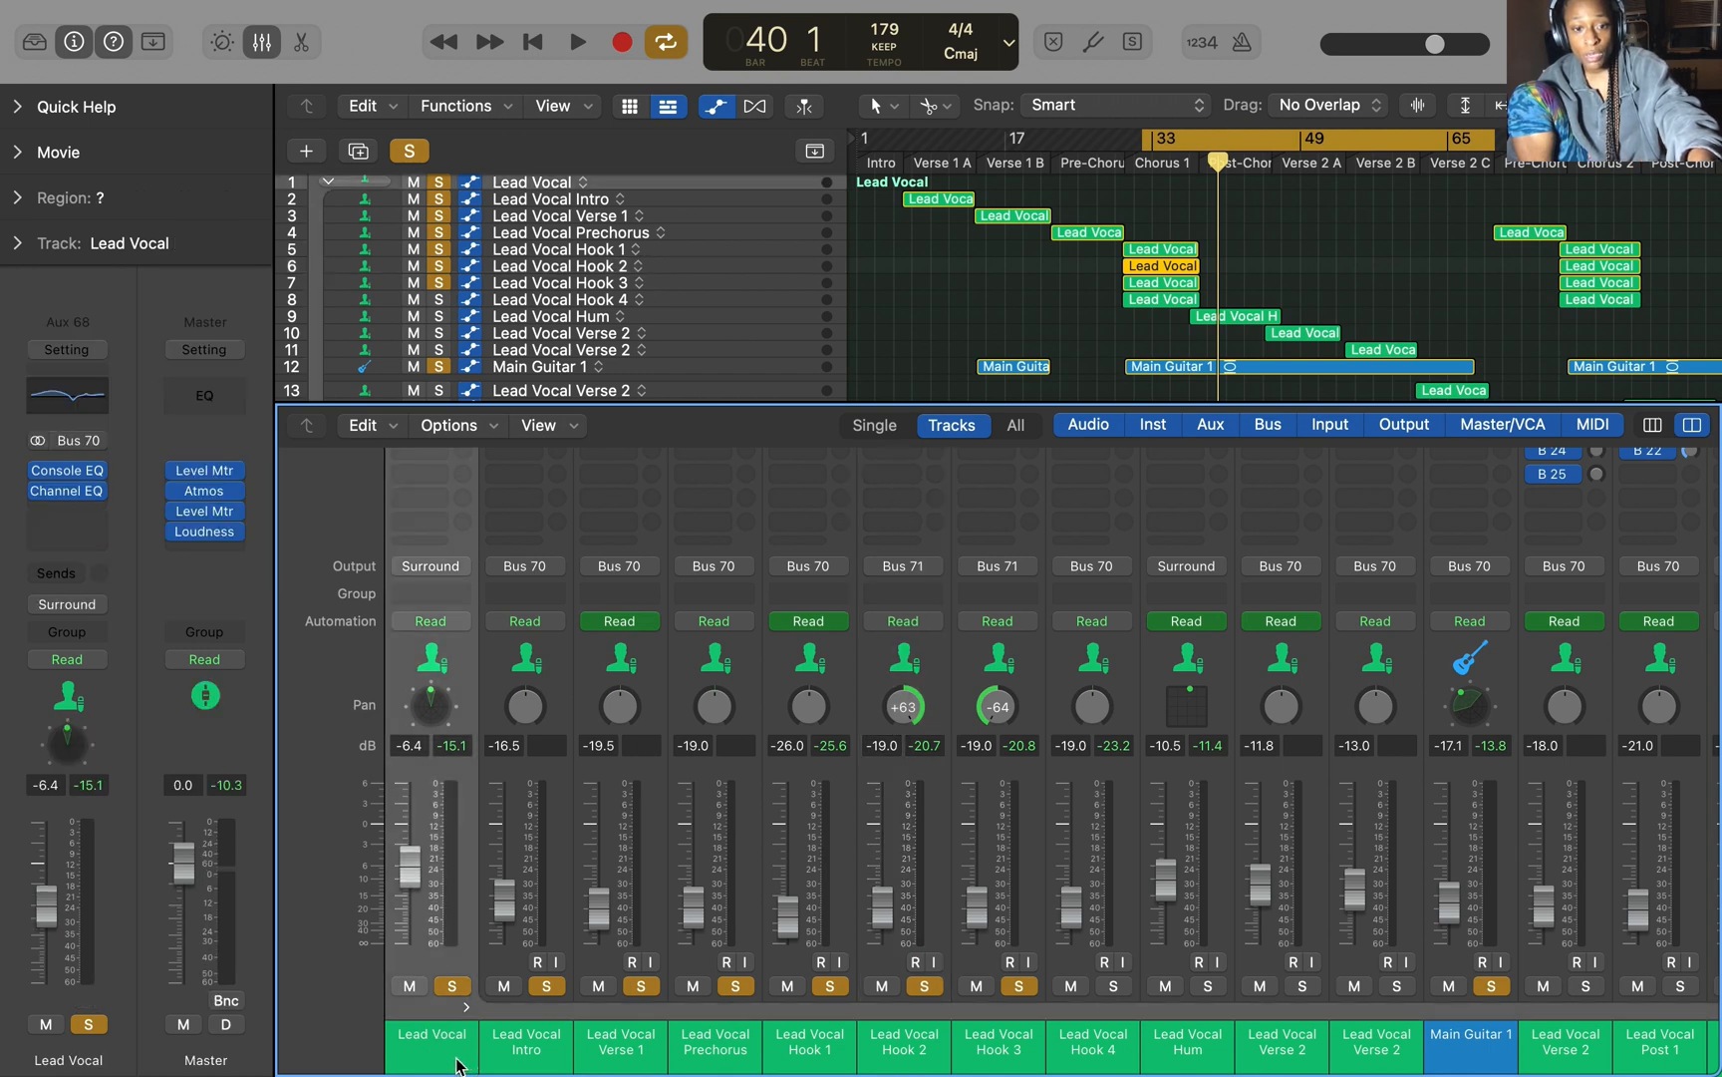
double_click(425, 705)
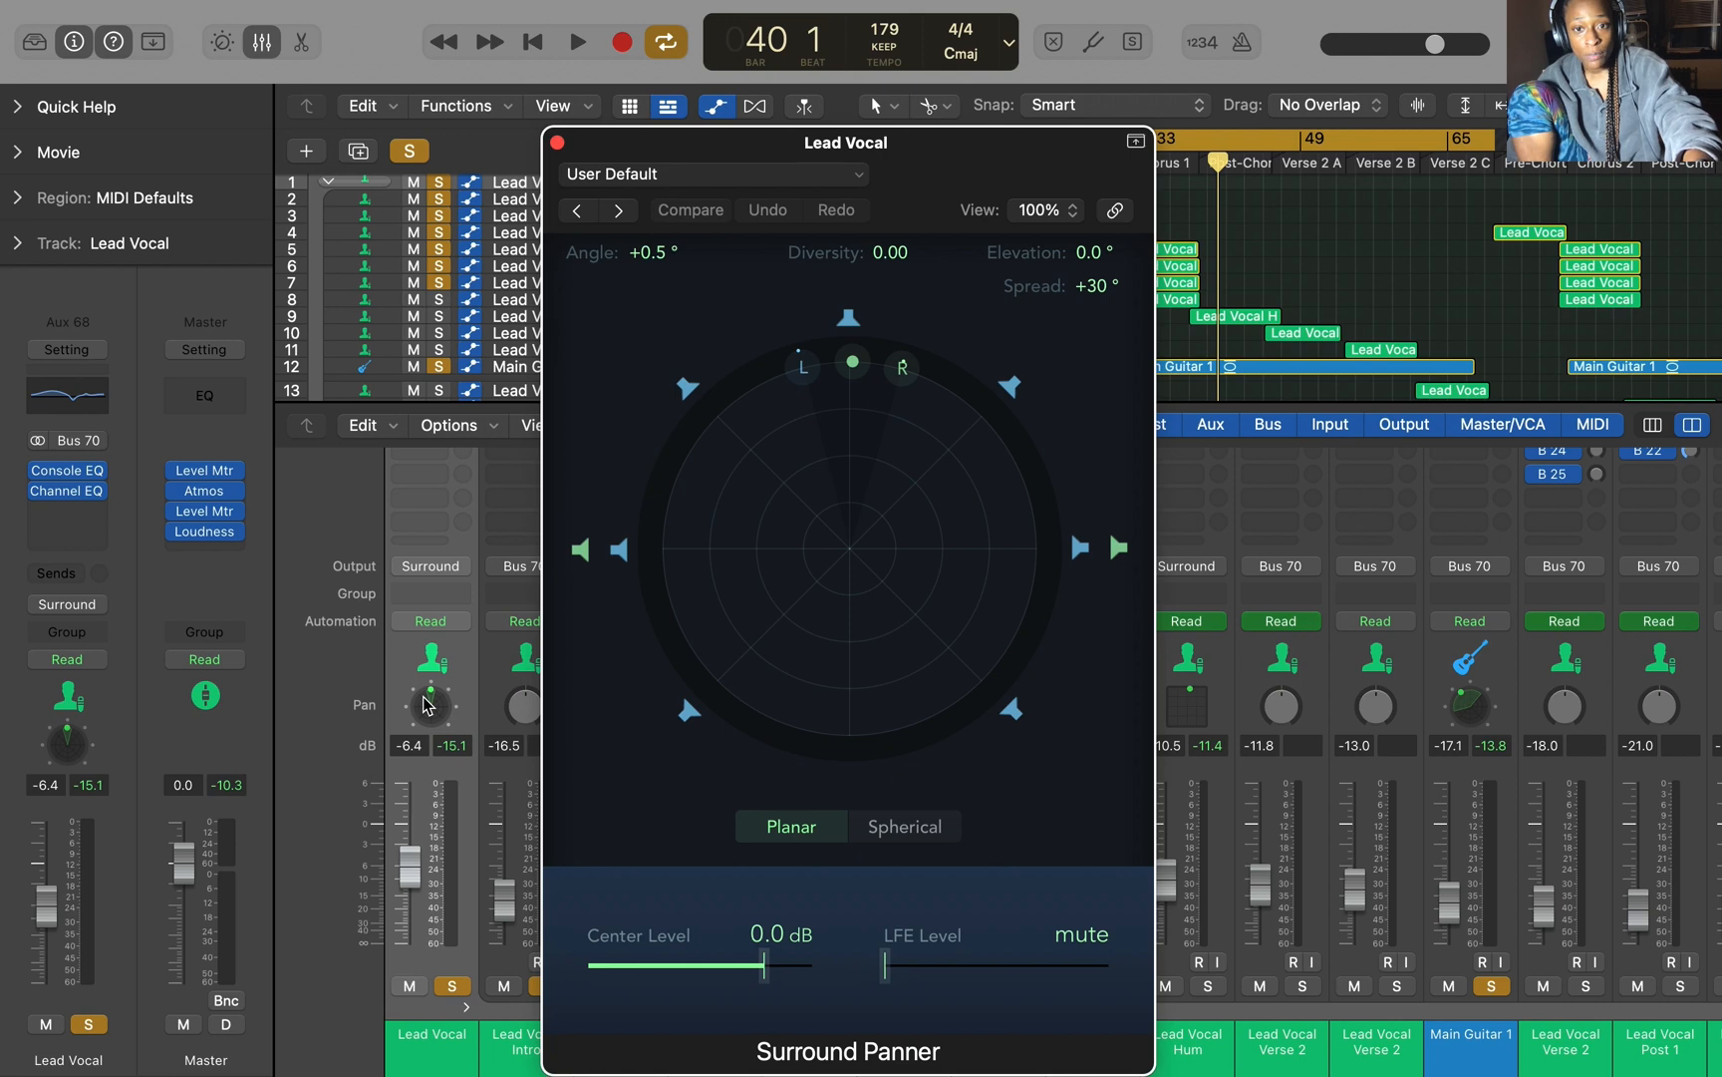